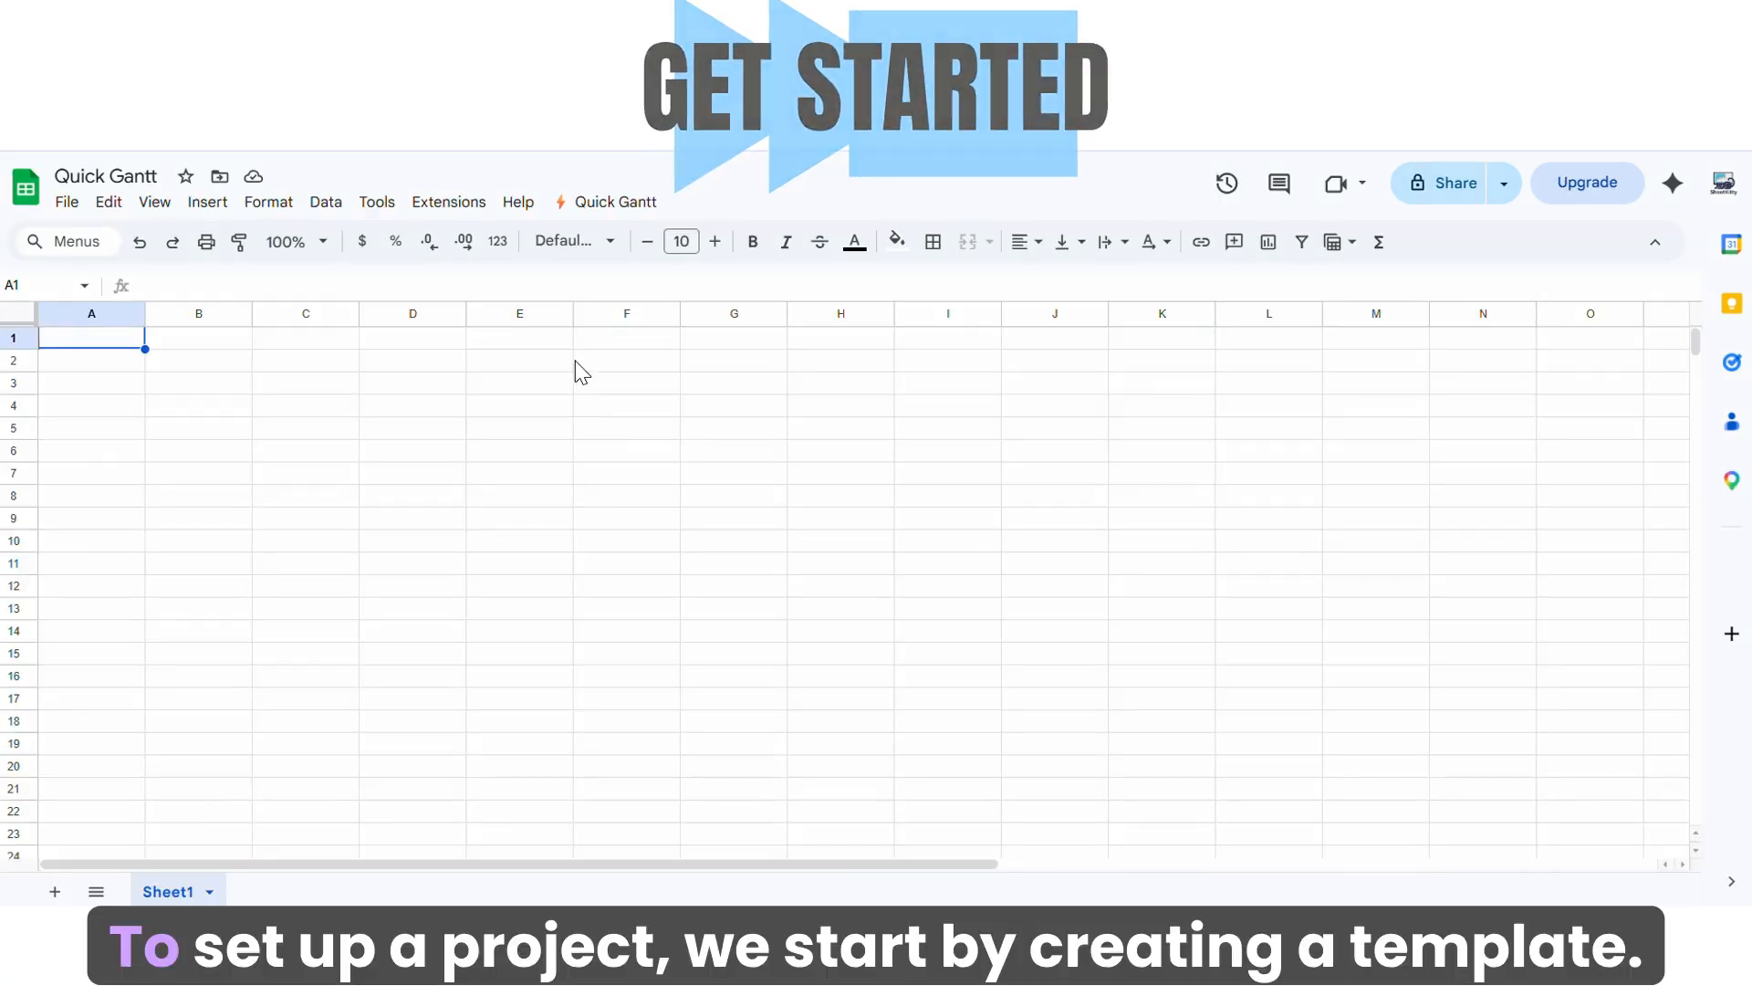
Set up a Quick Gantt template on a new sheet named "Project Meow"
{"action": "left_click", "coordinate": [608, 204]}
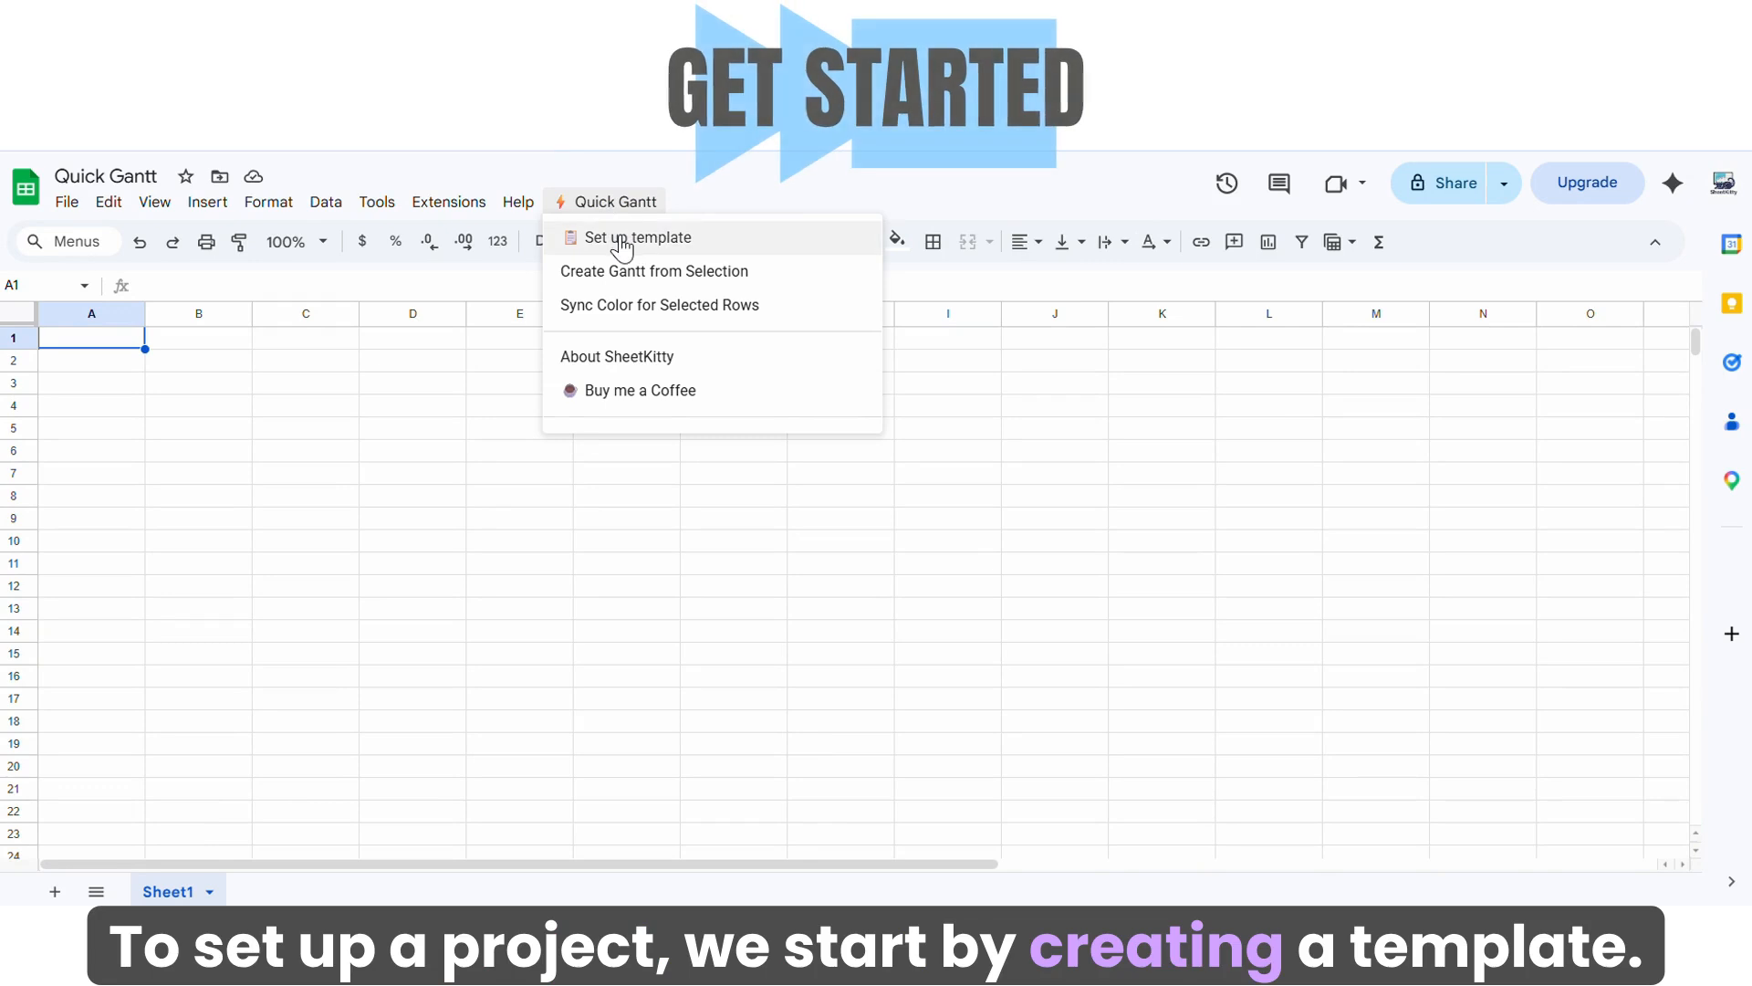
{"action": "left_click", "coordinate": [621, 239]}
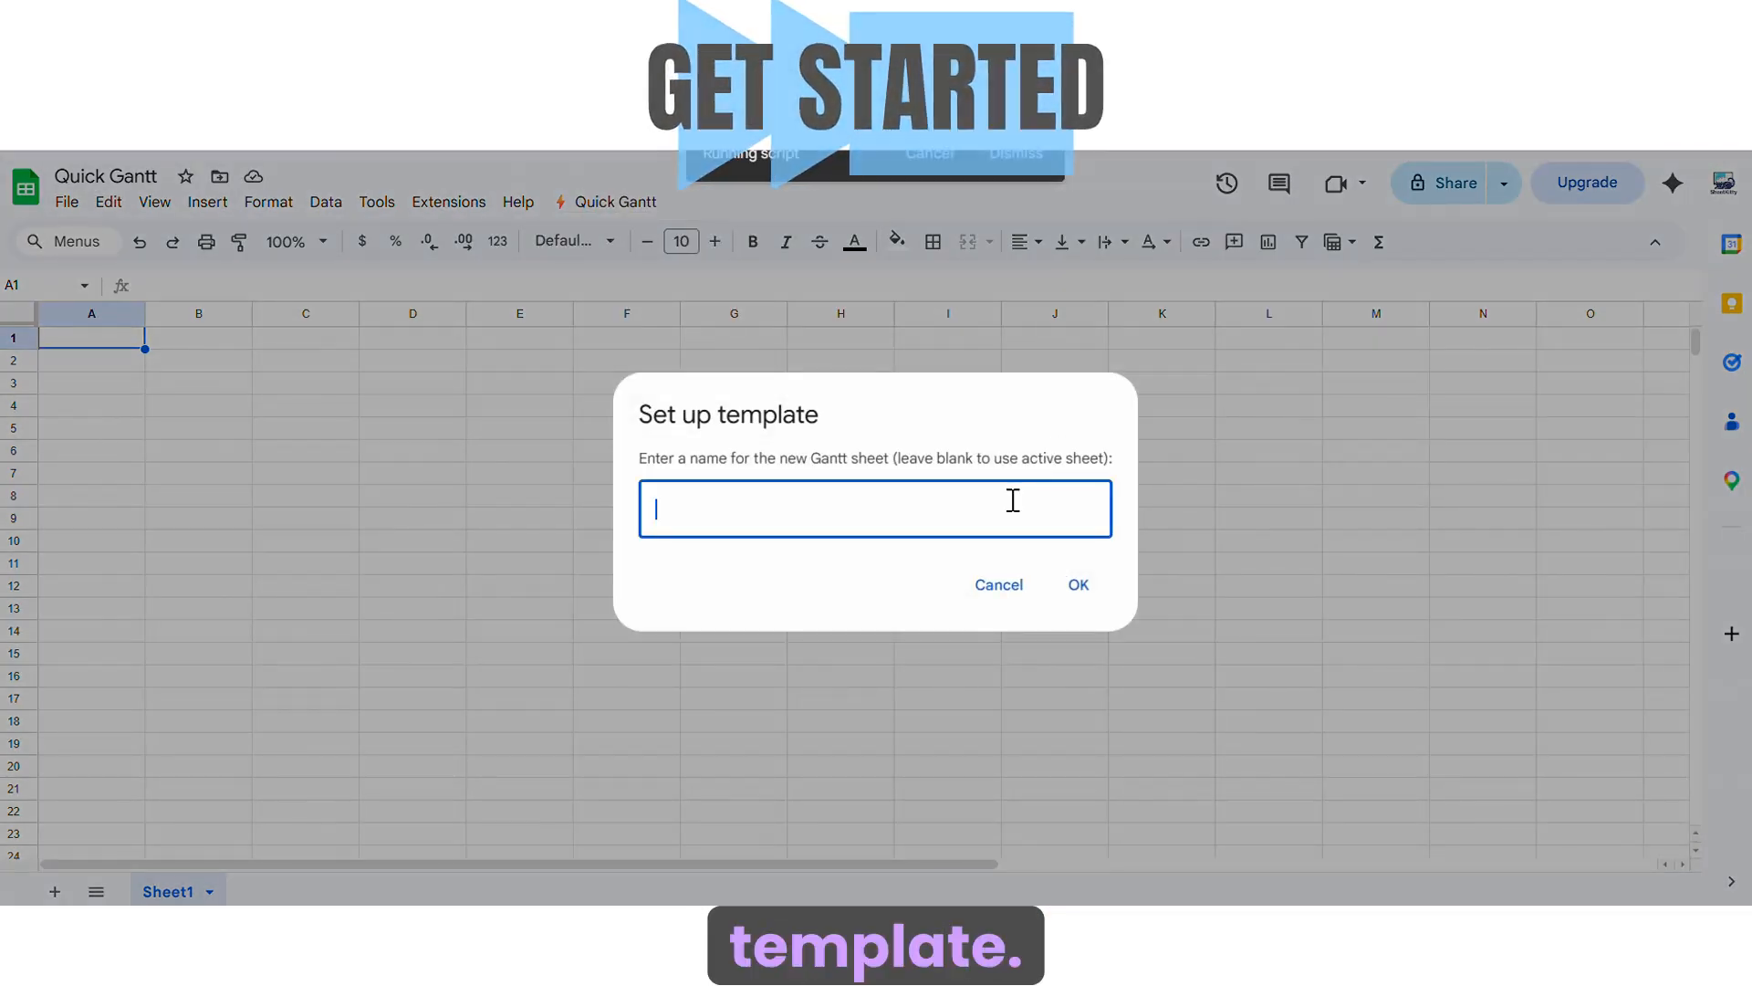
{"action": "type", "text": "Proj"}
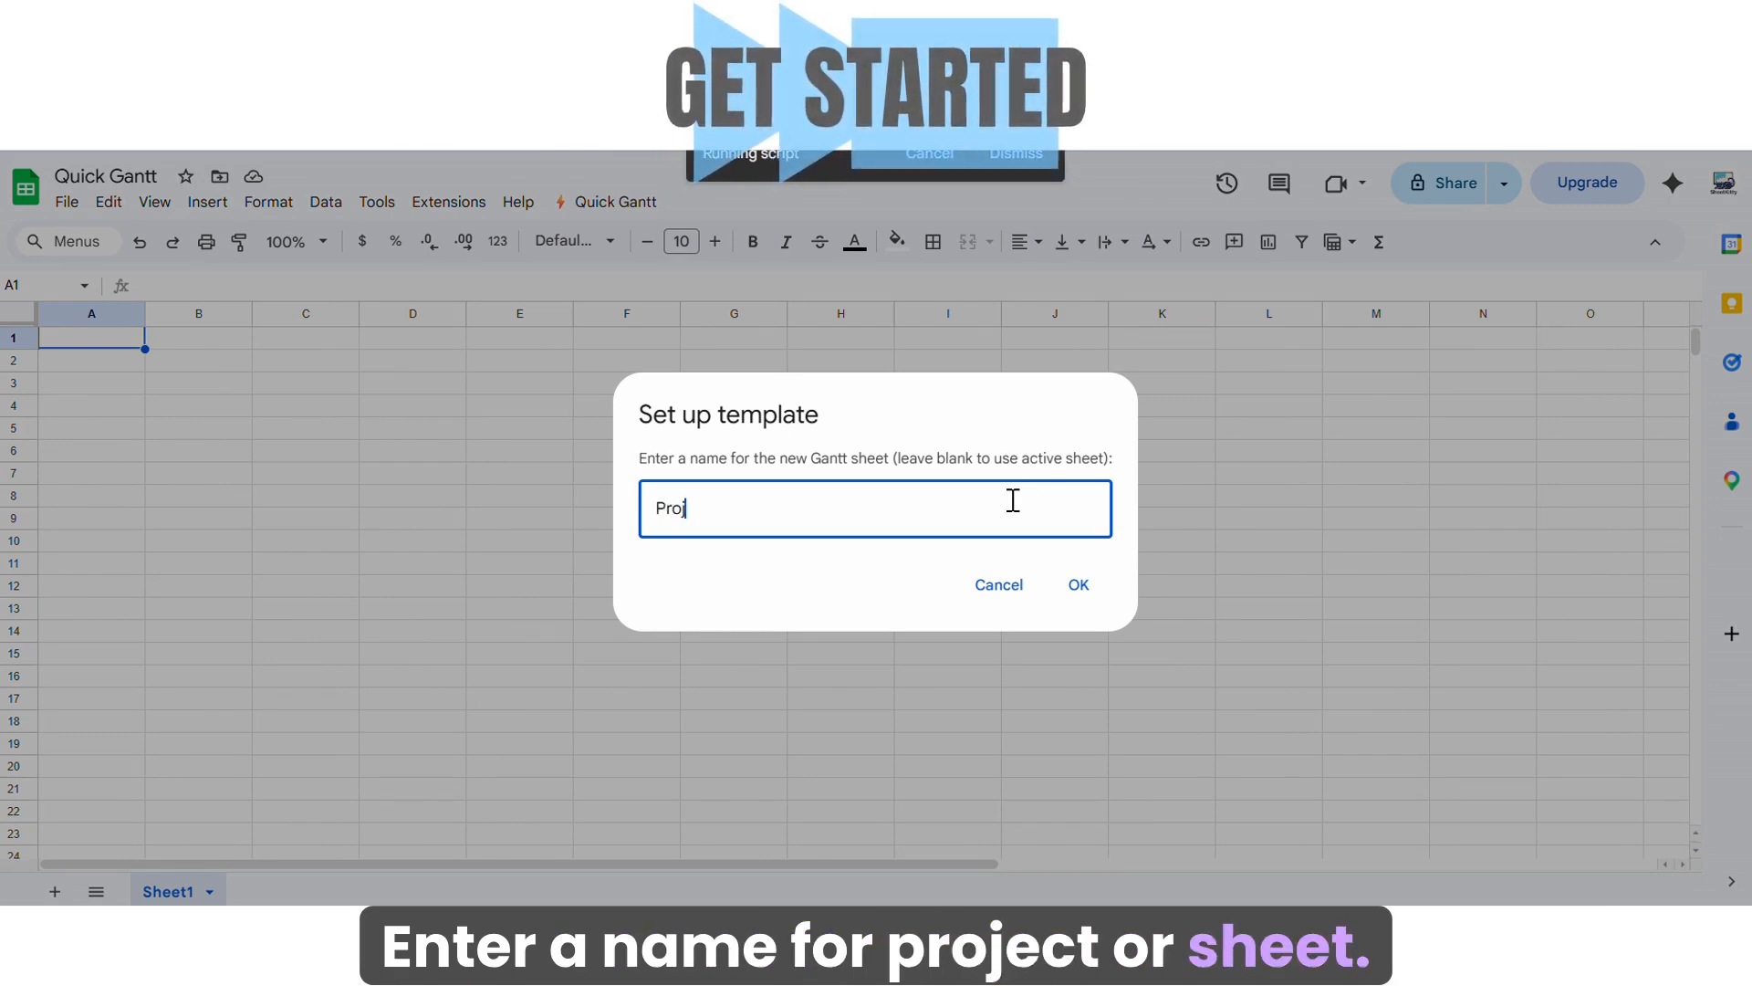
{"action": "type", "text": "ect Meow"}
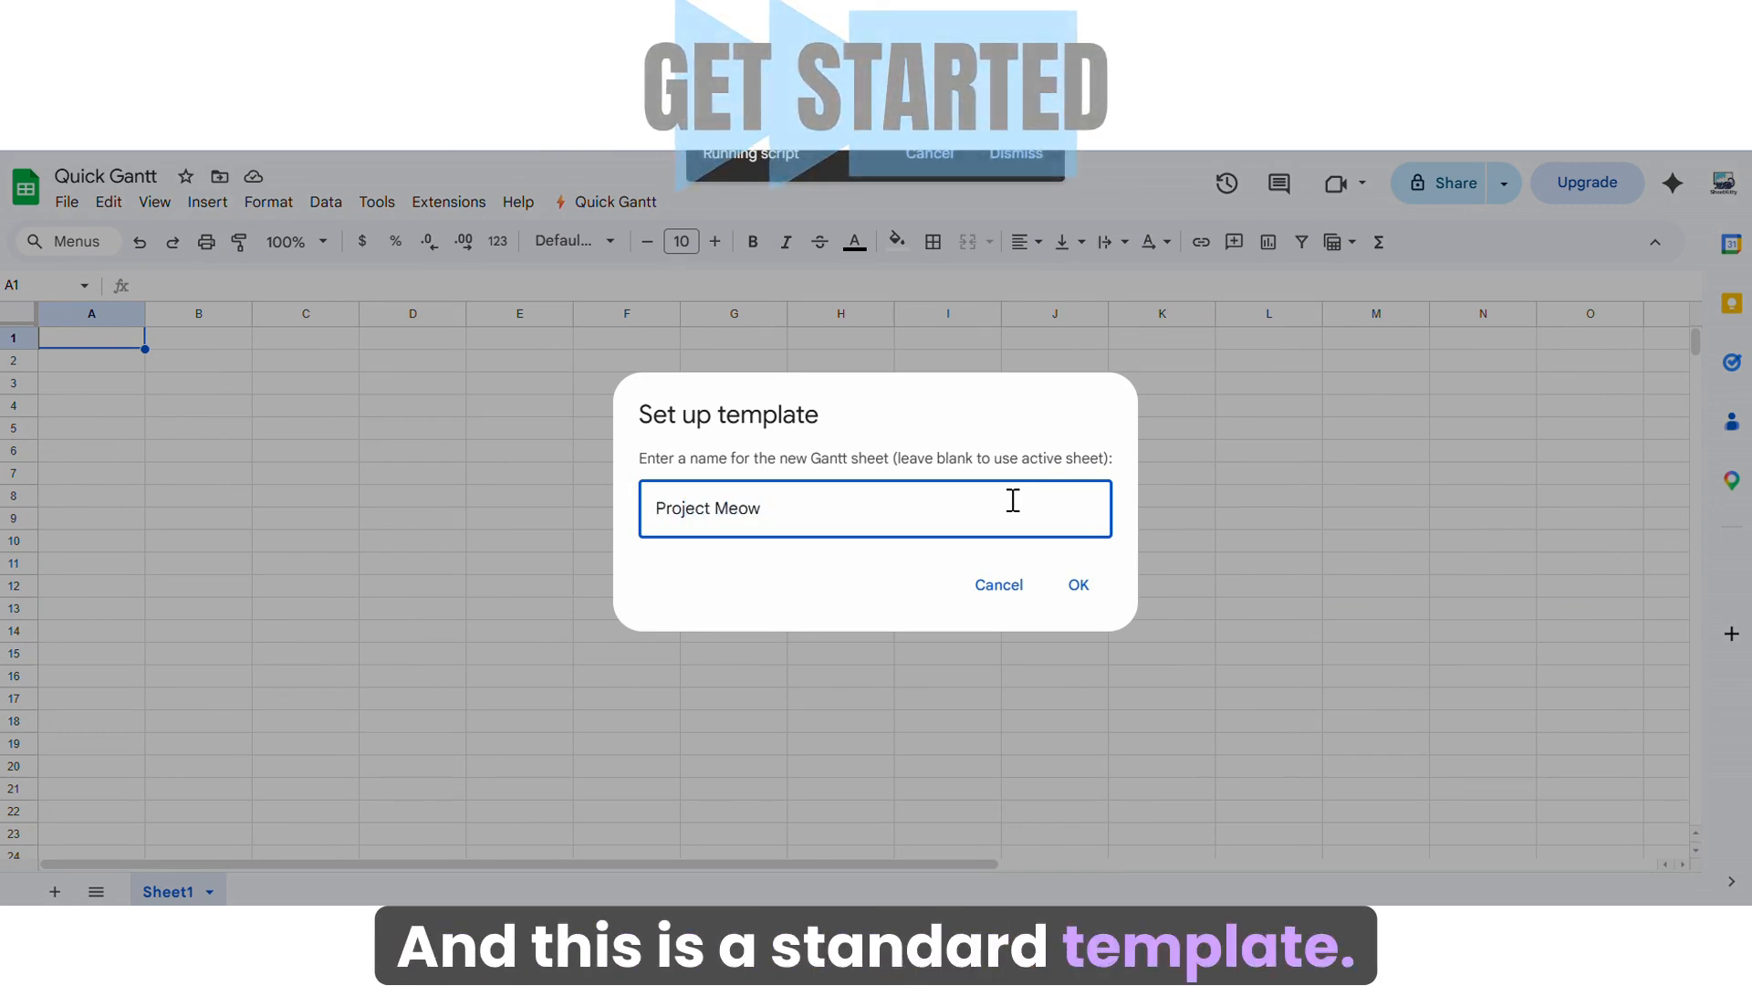
{"action": "left_click", "coordinate": [1080, 582]}
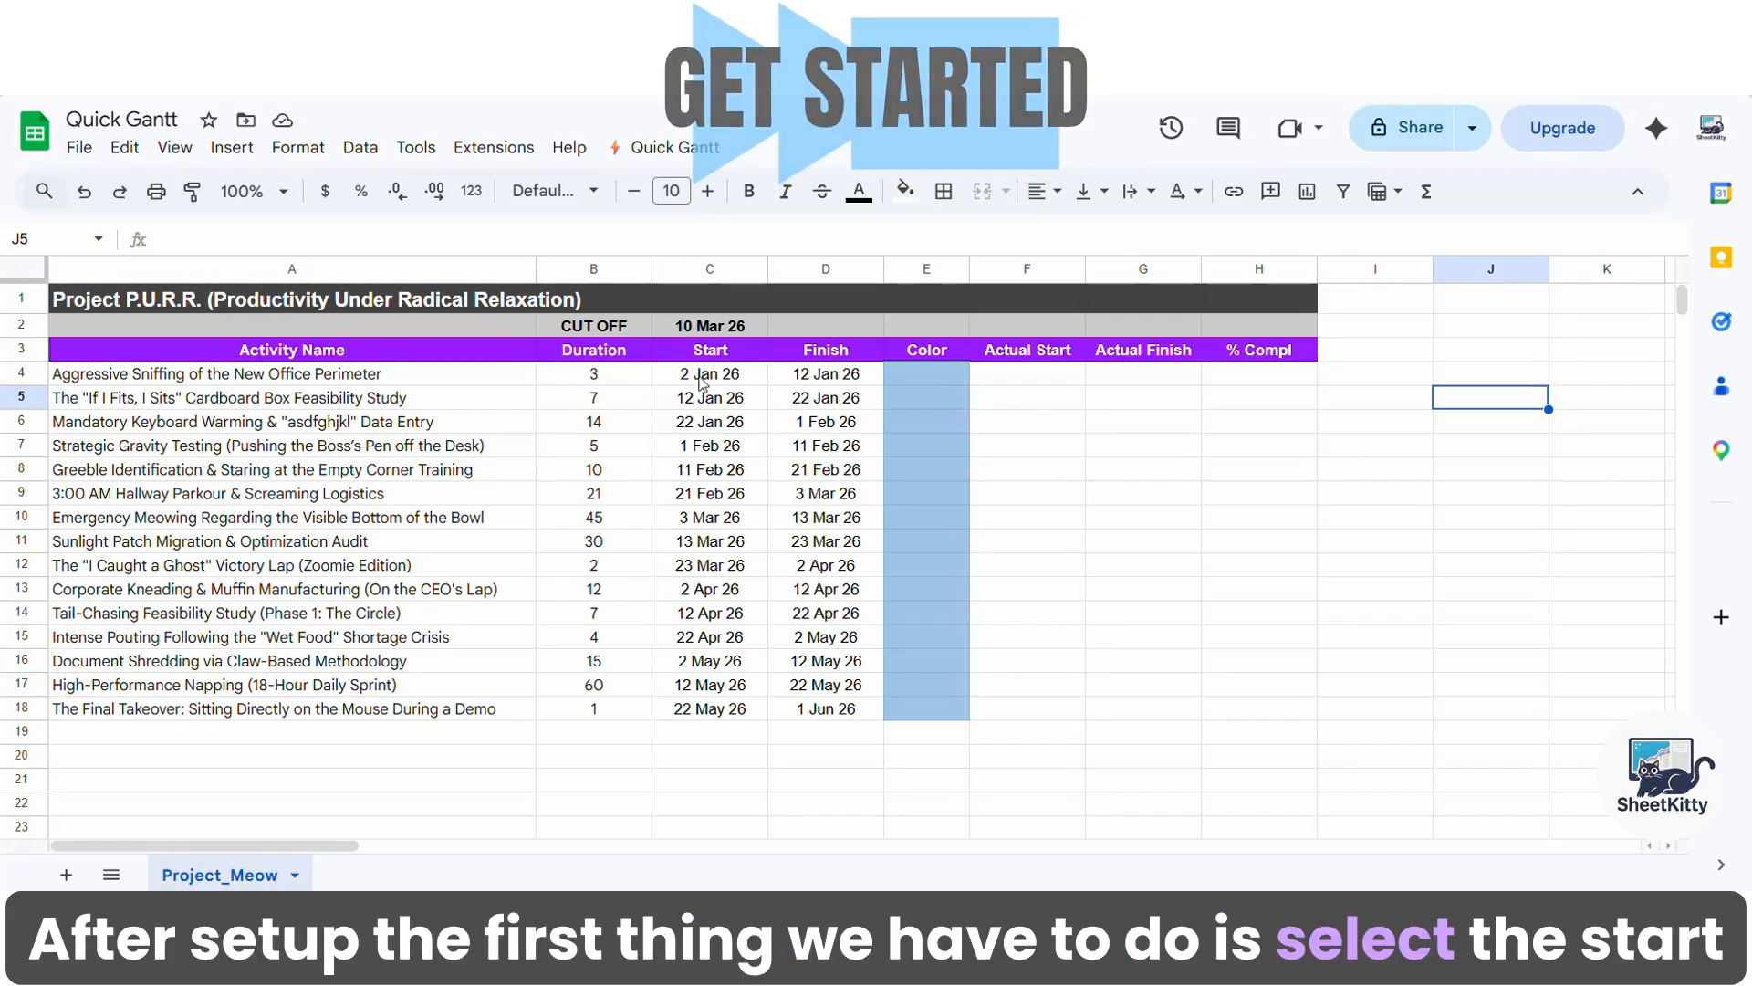
Start creating a Gantt chart from the start and finish dates in C4:D18, using E as the color column
{"action": "left_click_drag", "start_coordinate": [703, 381], "coordinate": [807, 713]}
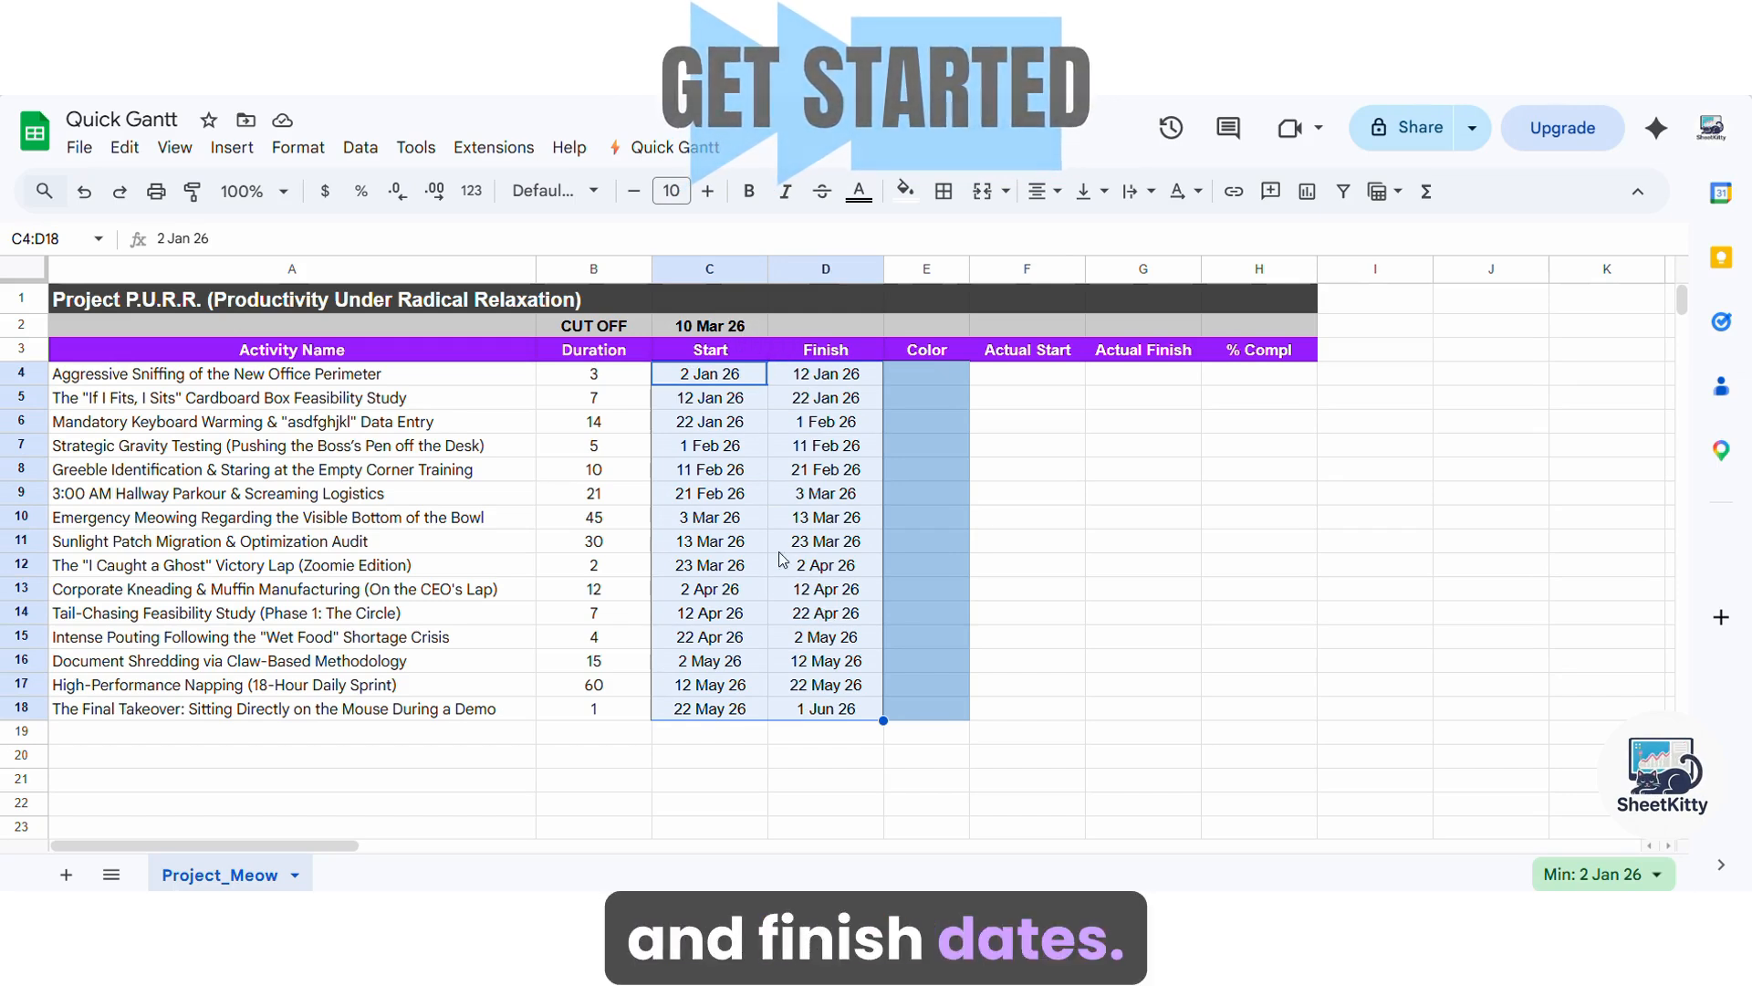
{"action": "left_click", "coordinate": [642, 149]}
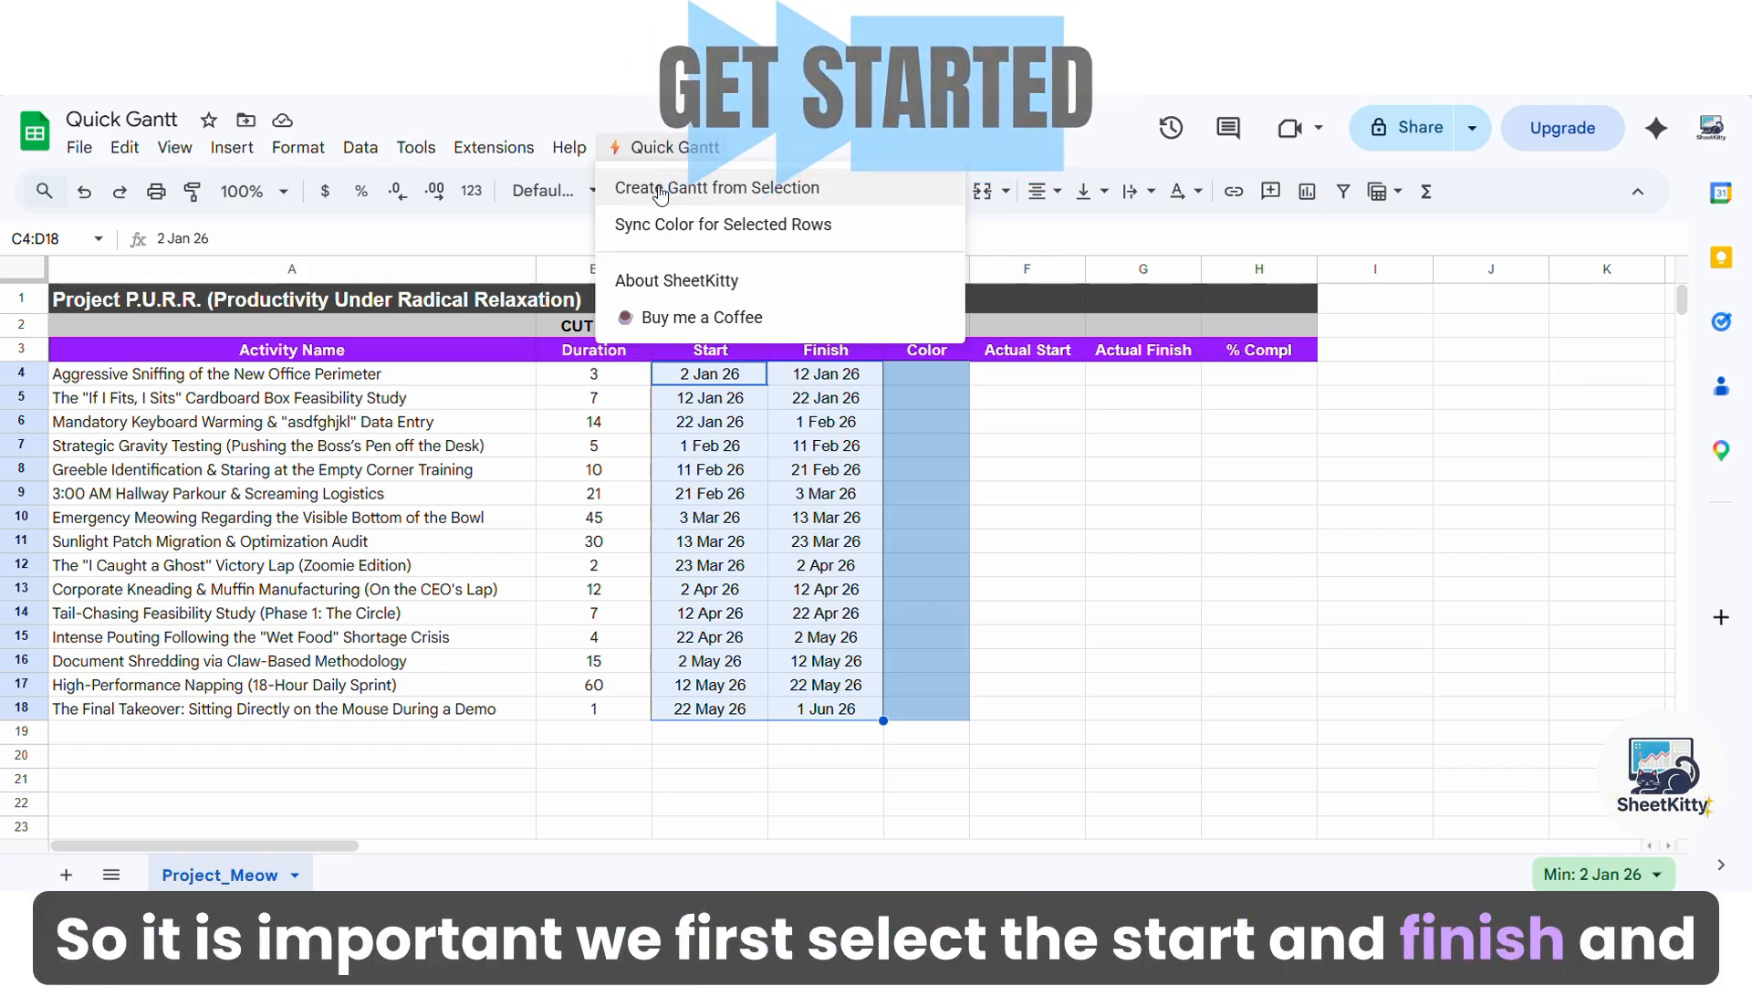
{"action": "left_click", "coordinate": [660, 190]}
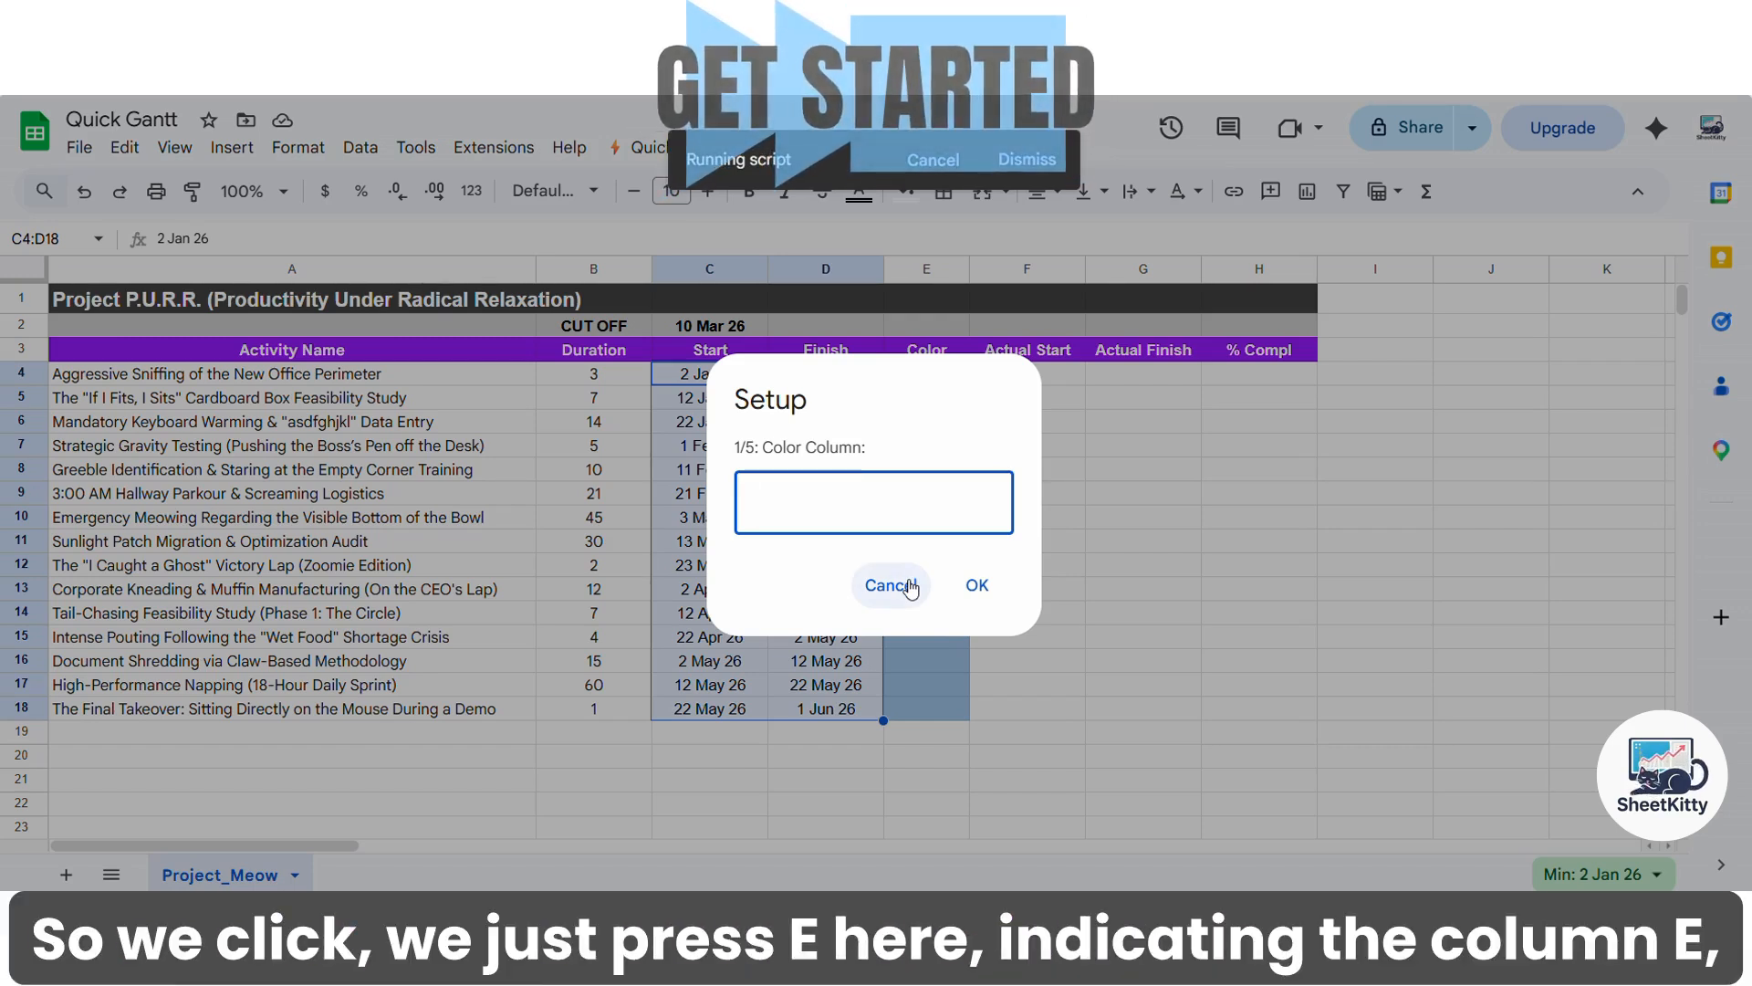
{"action": "type", "text": "e"}
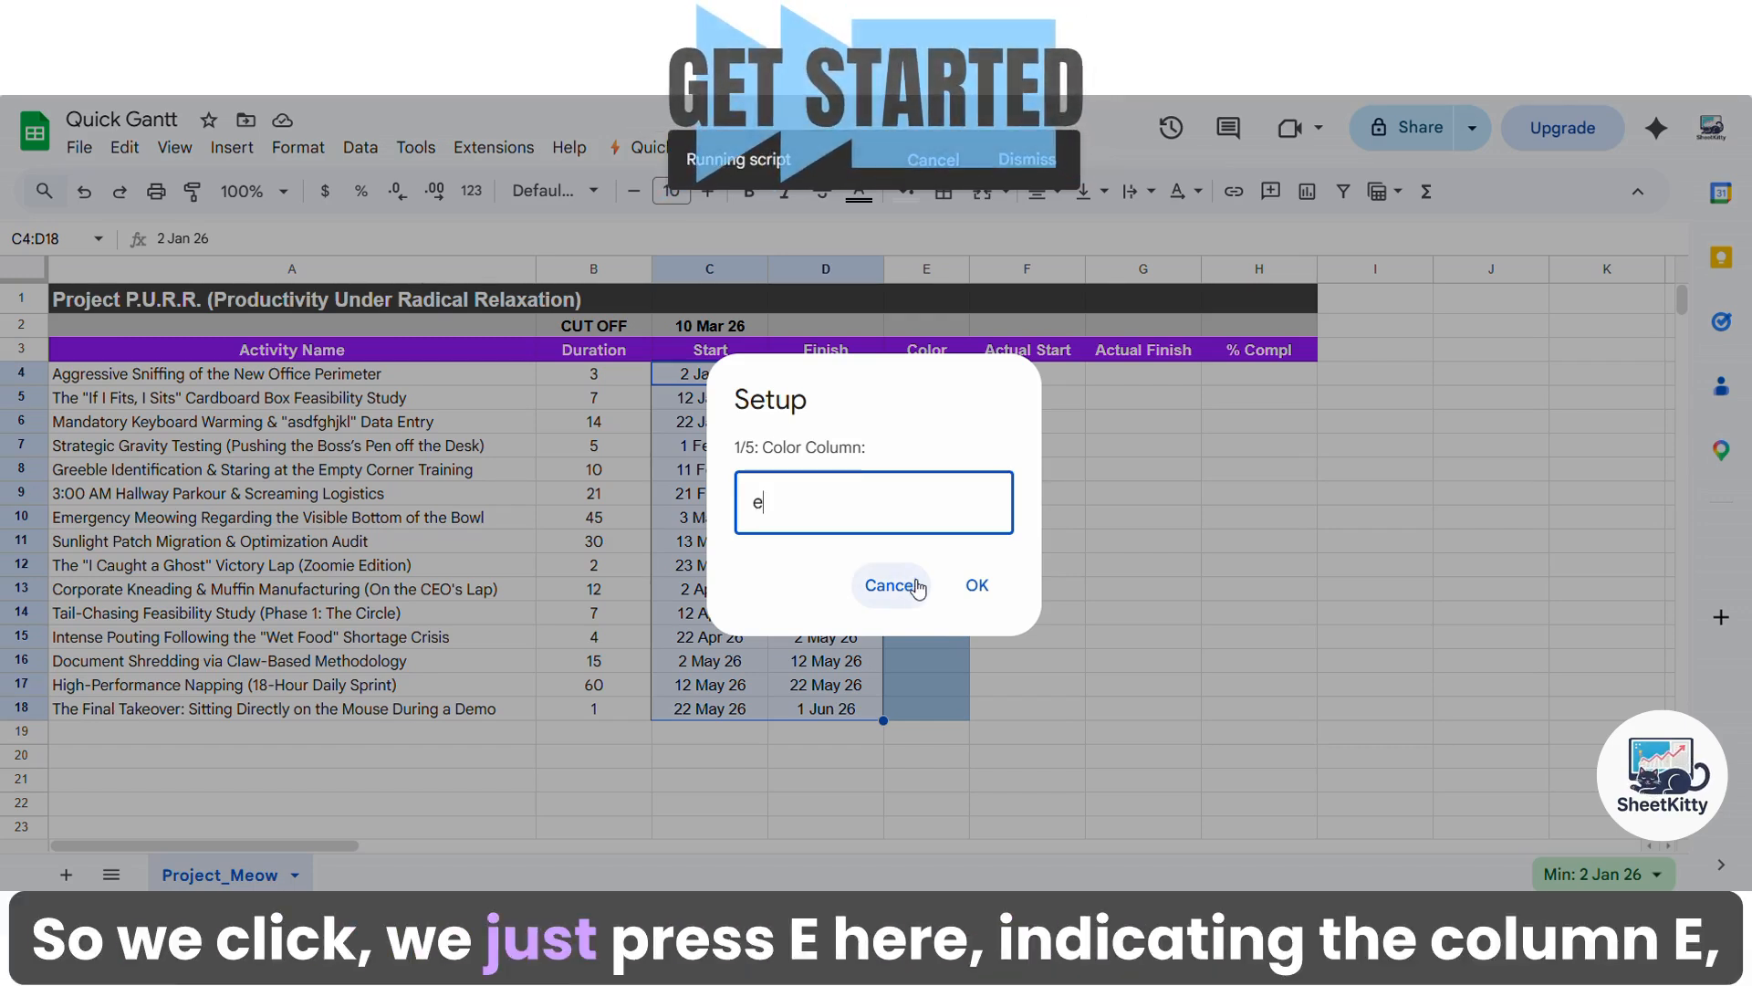
{"action": "left_click", "coordinate": [973, 591]}
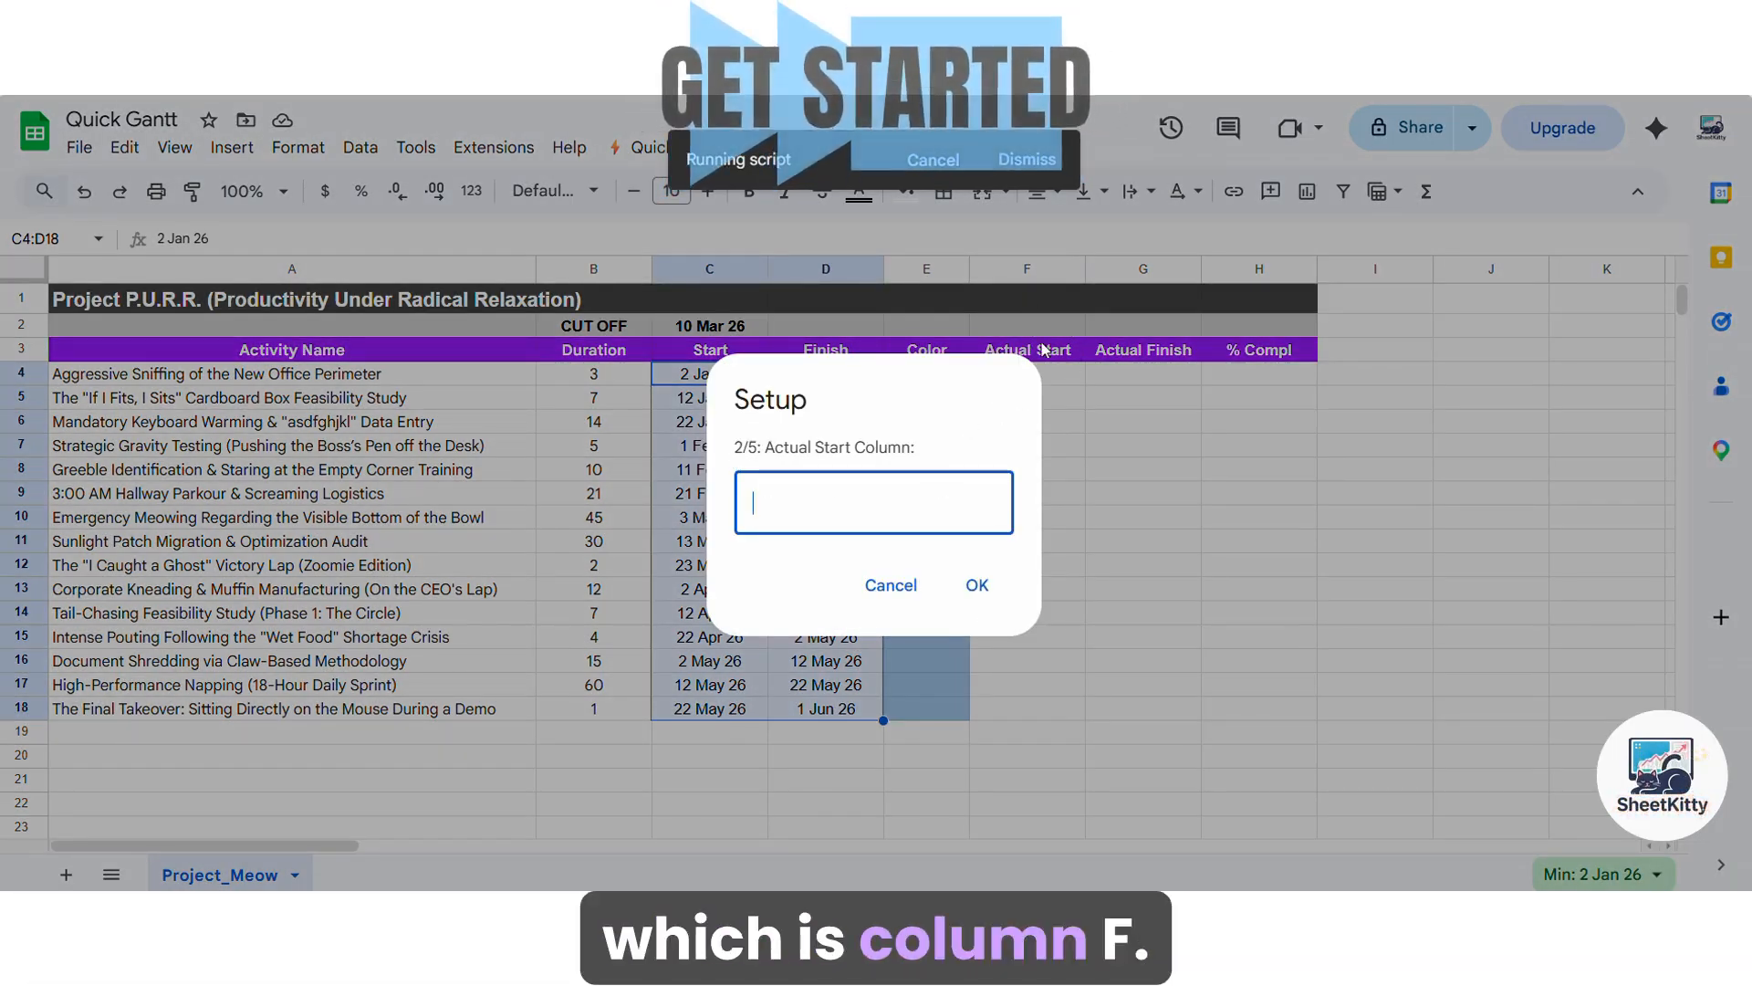
Assign columns F, G and H to actual start, actual finish and % complete, with C2 as data date cell, and generate the chart
{"action": "type", "text": "f"}
{"action": "left_click", "coordinate": [975, 586]}
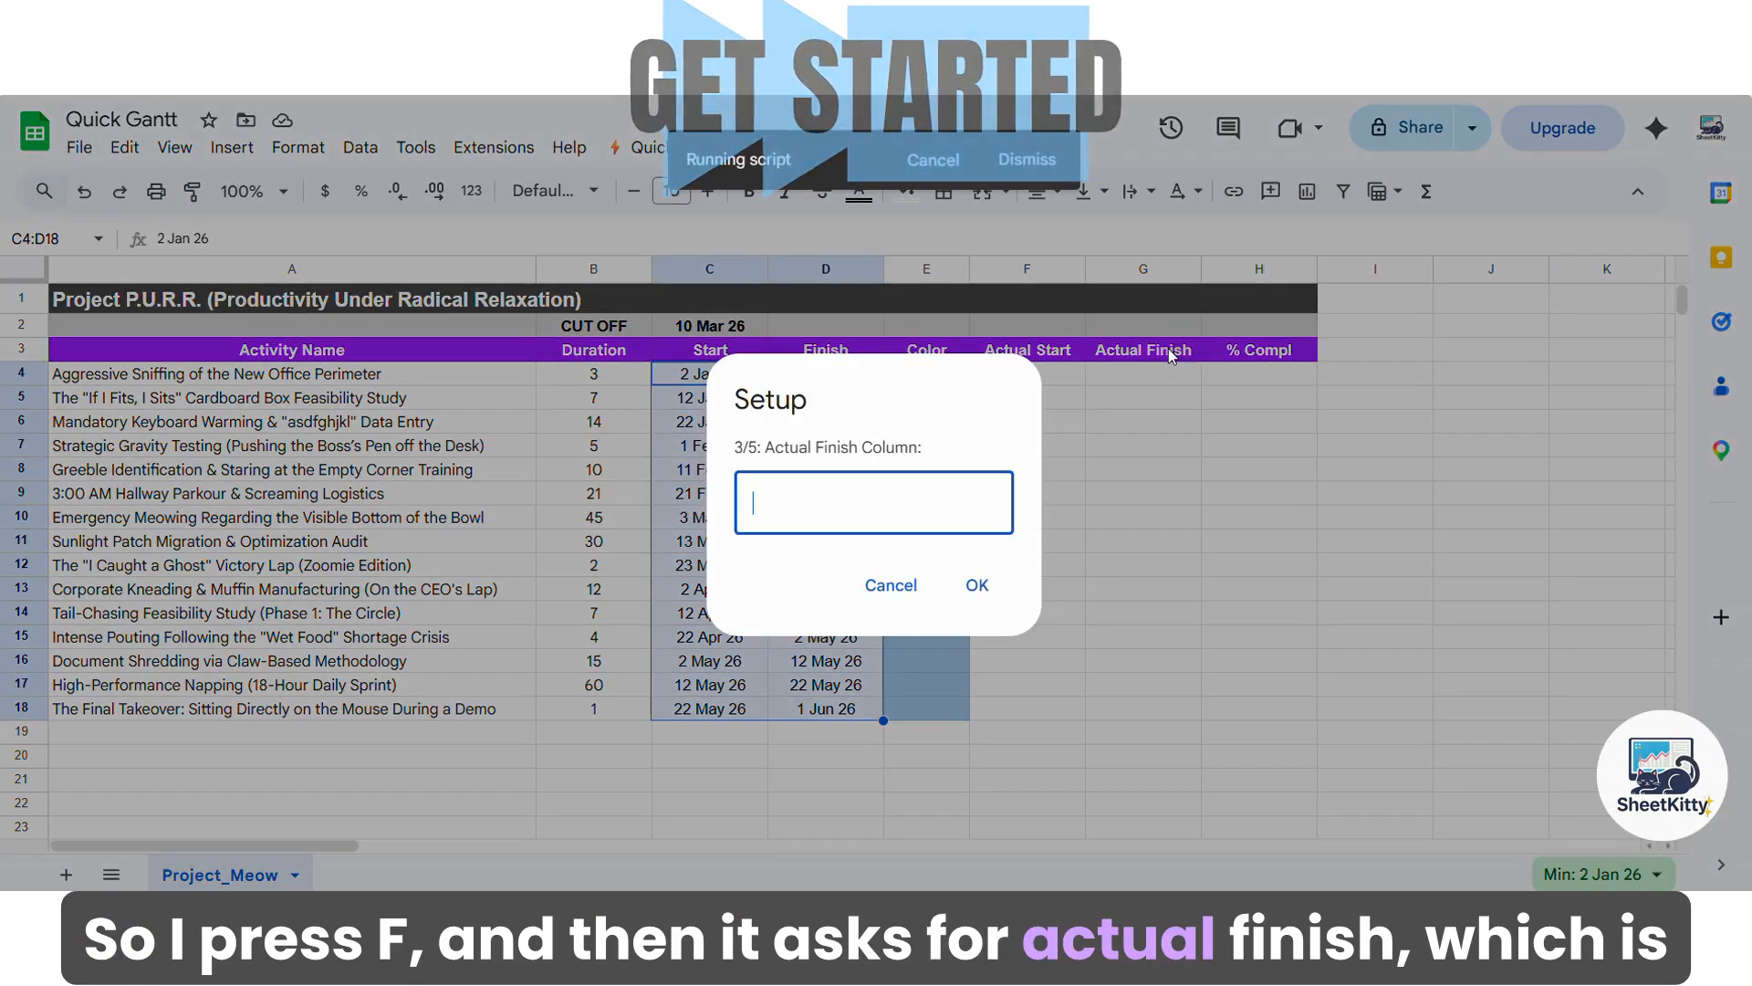
{"action": "type", "text": "G"}
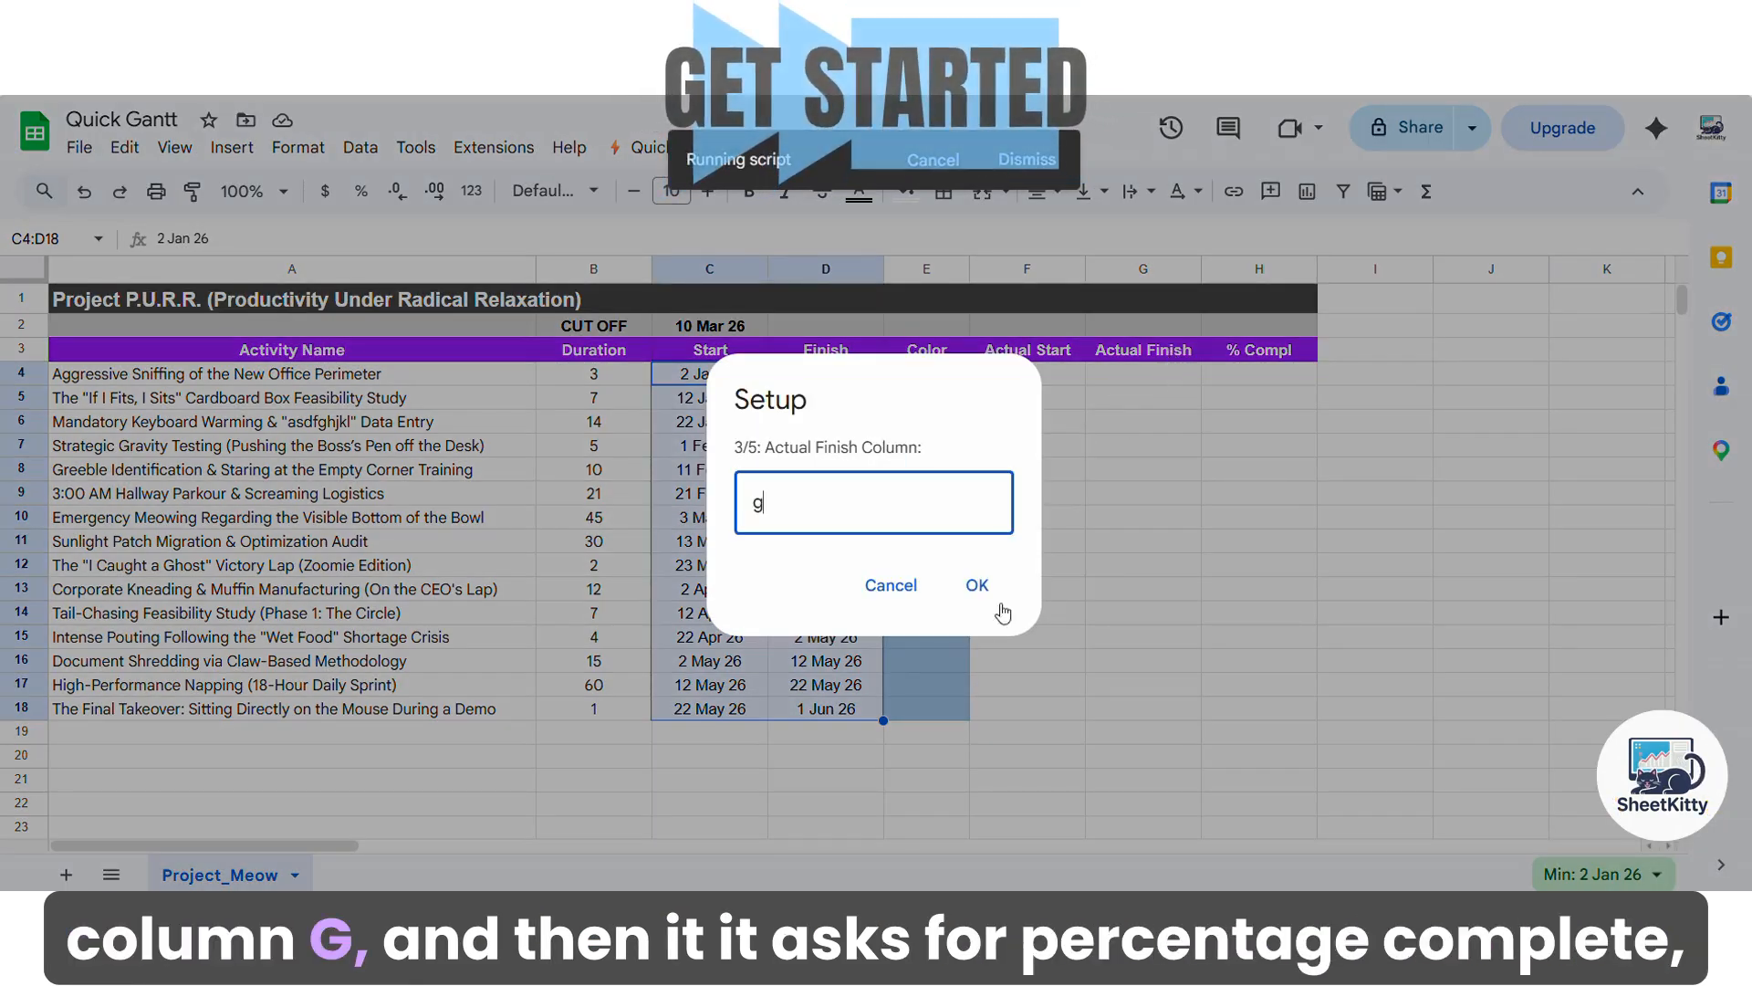
{"action": "left_click", "coordinate": [978, 585]}
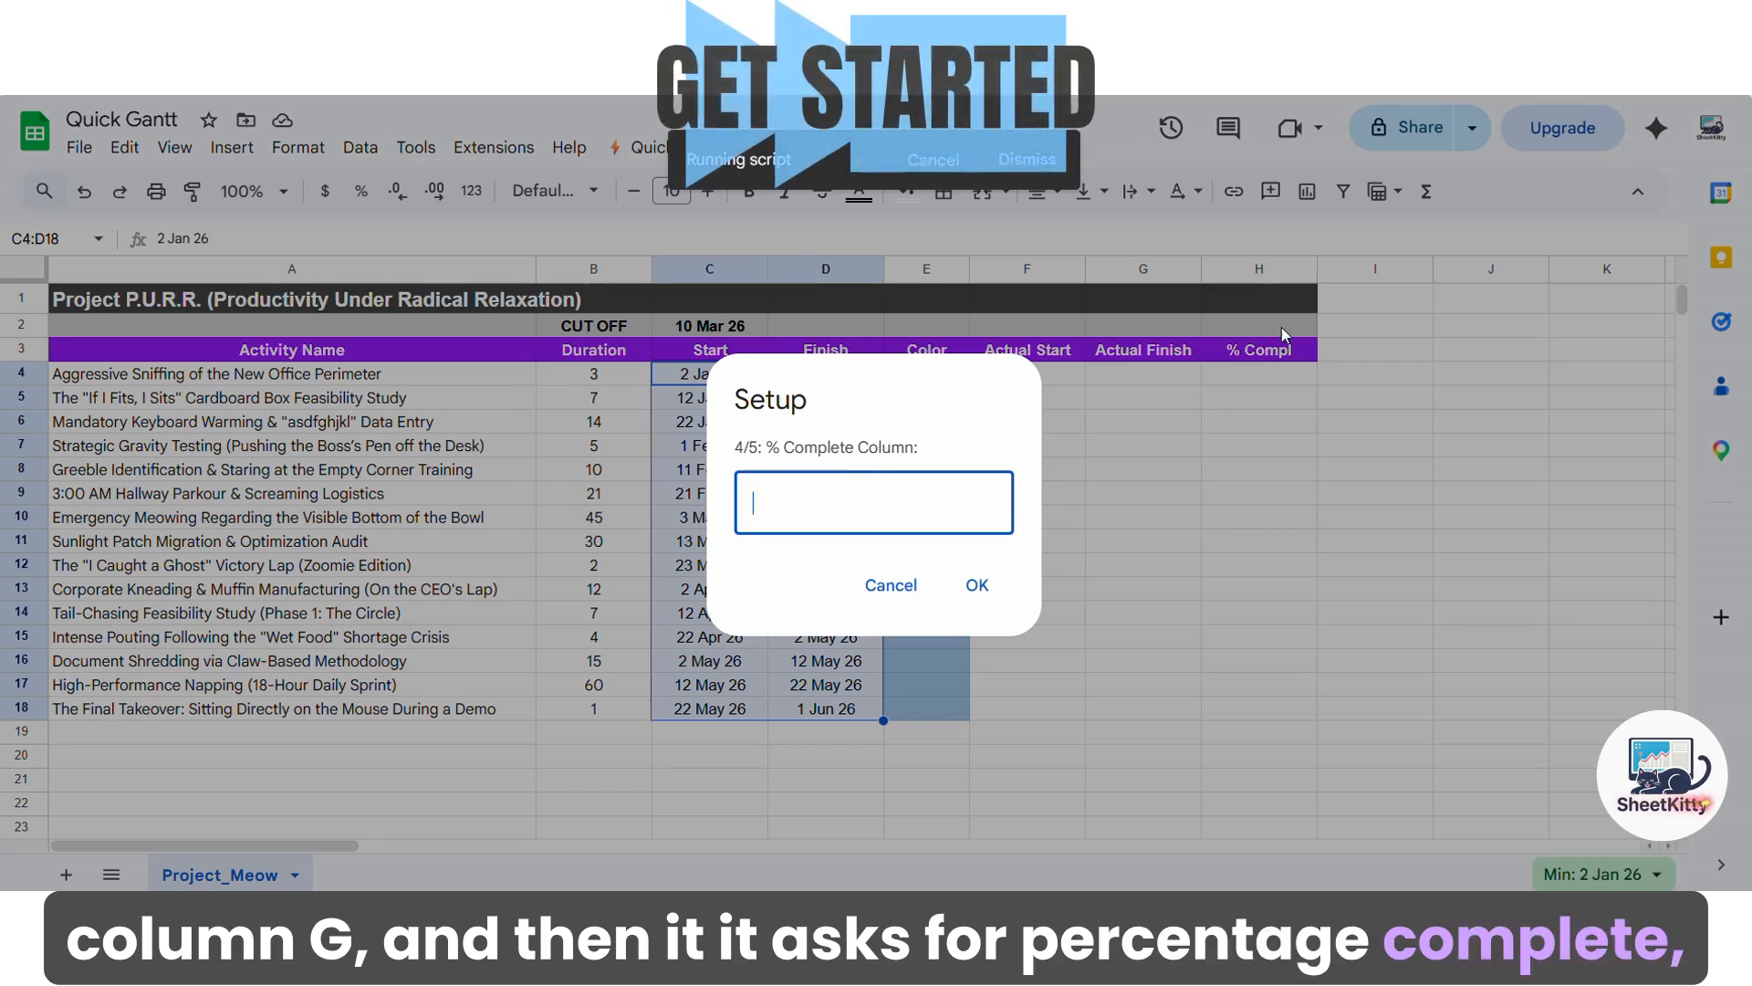
{"action": "type", "text": "H"}
{"action": "left_click", "coordinate": [979, 587]}
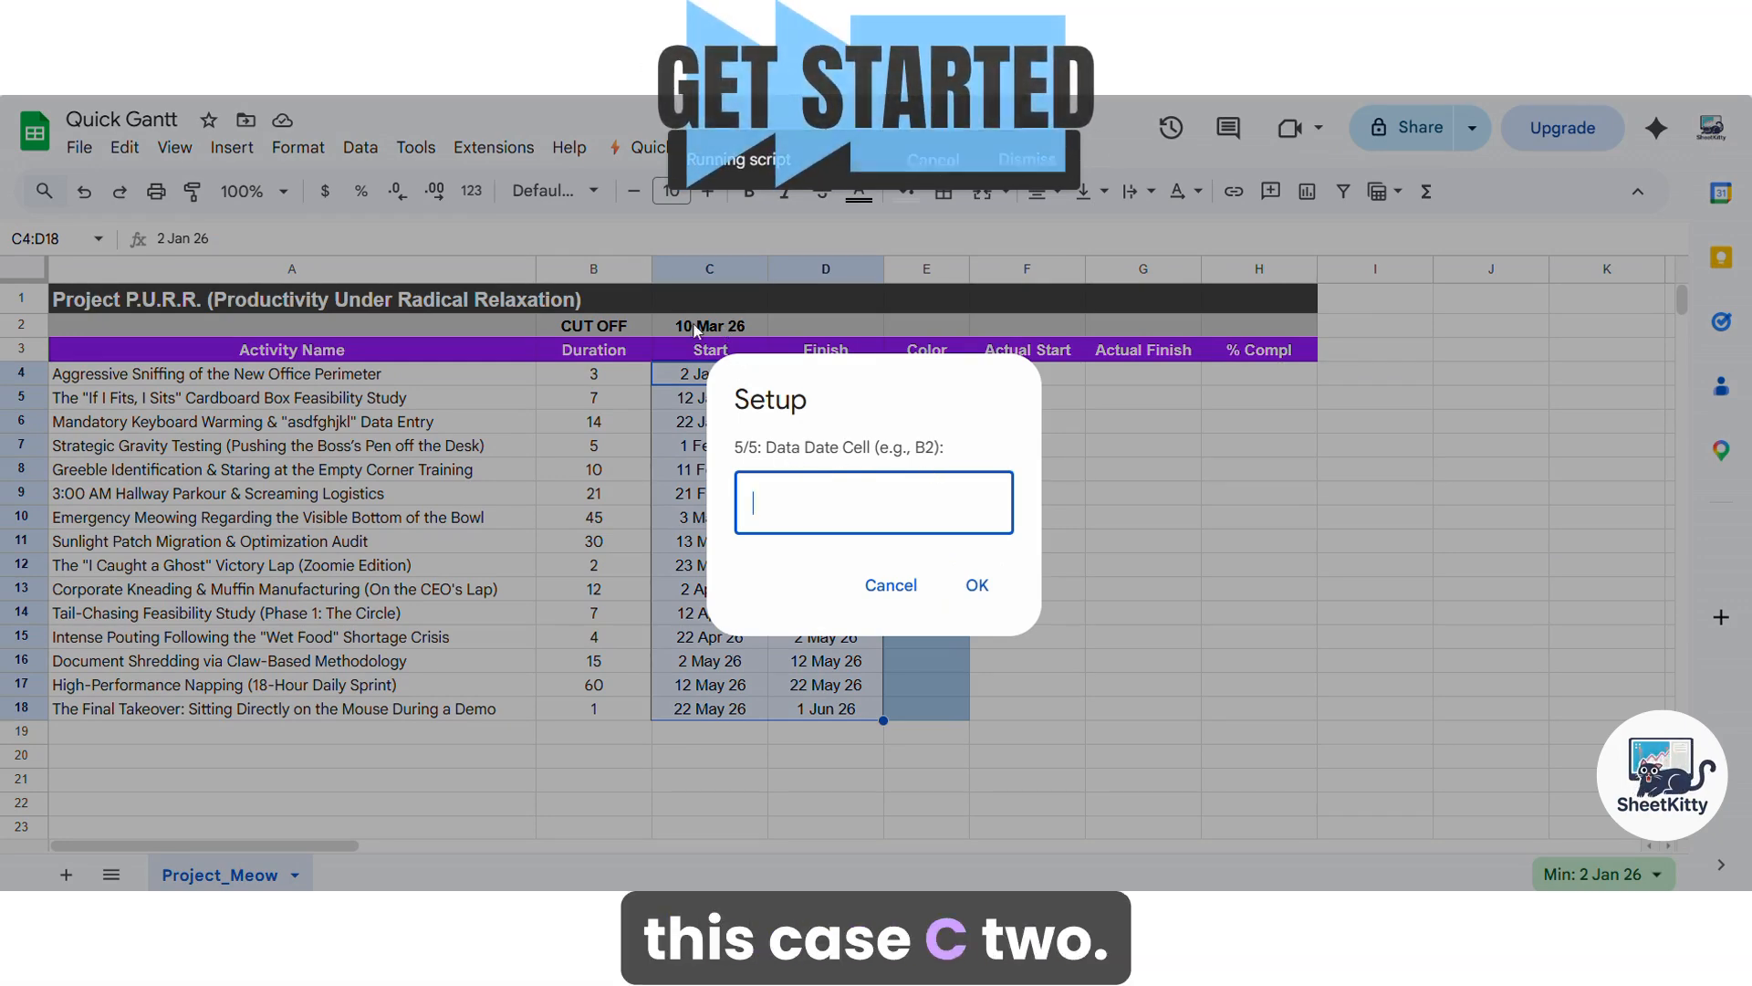
{"action": "type", "text": "c2"}
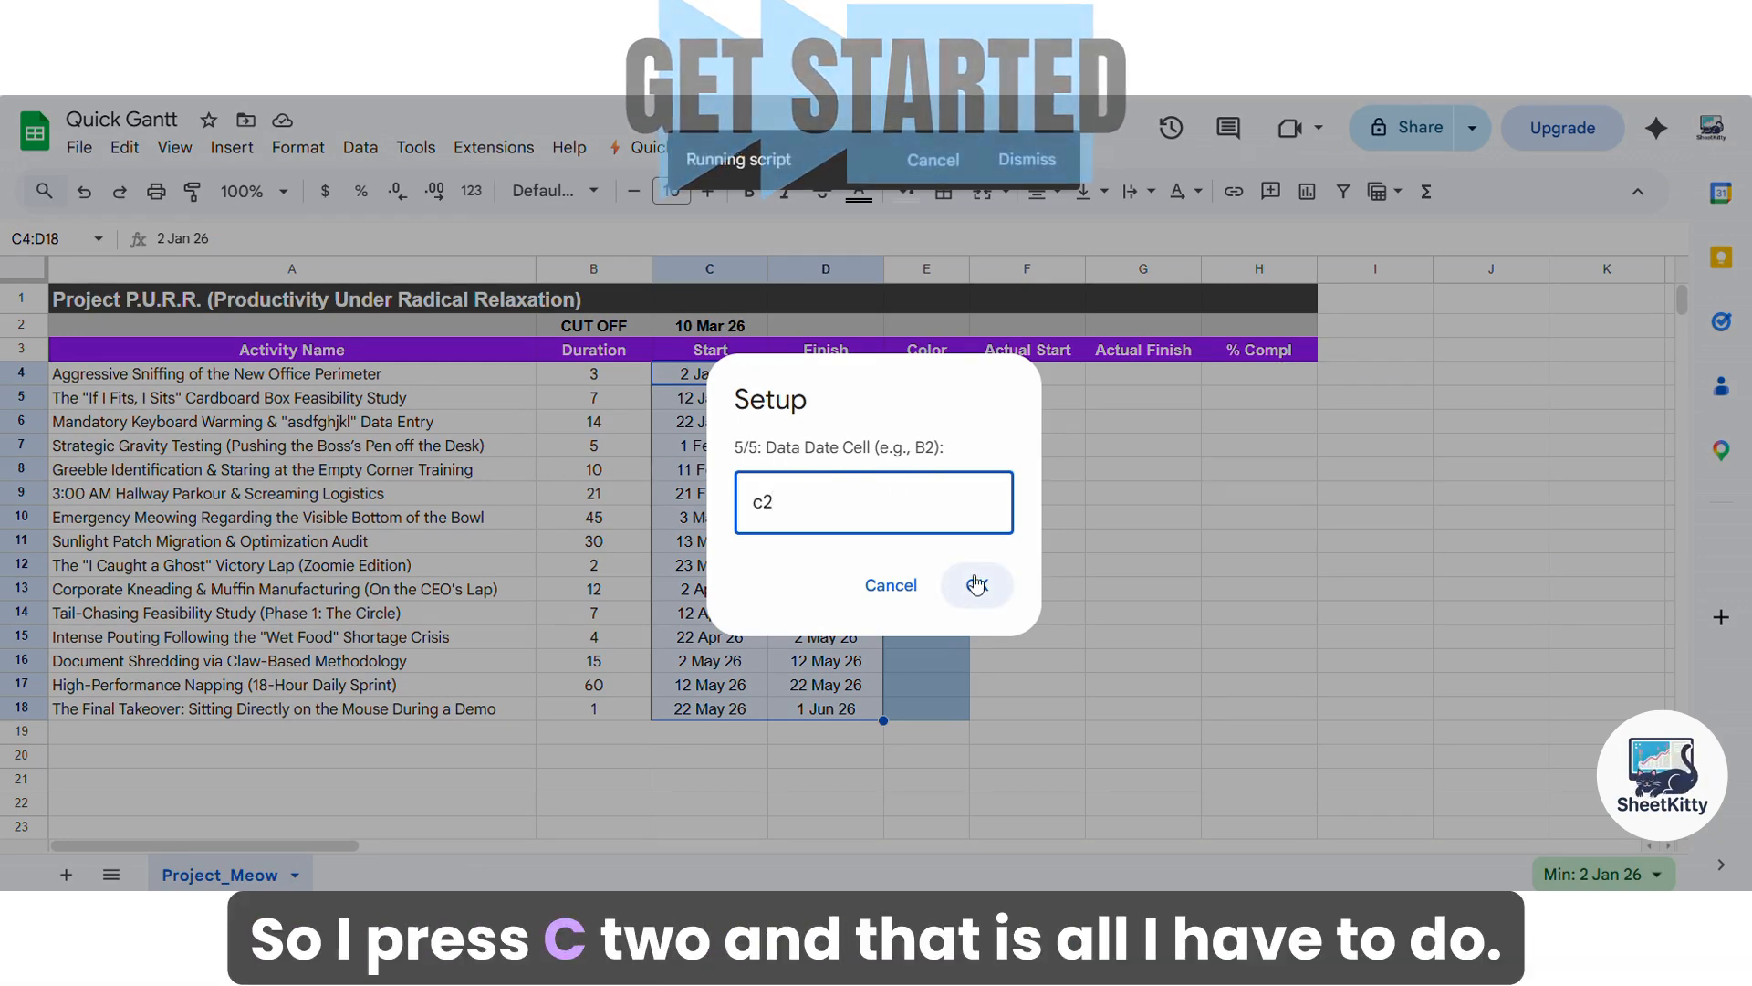
{"action": "left_click", "coordinate": [976, 584]}
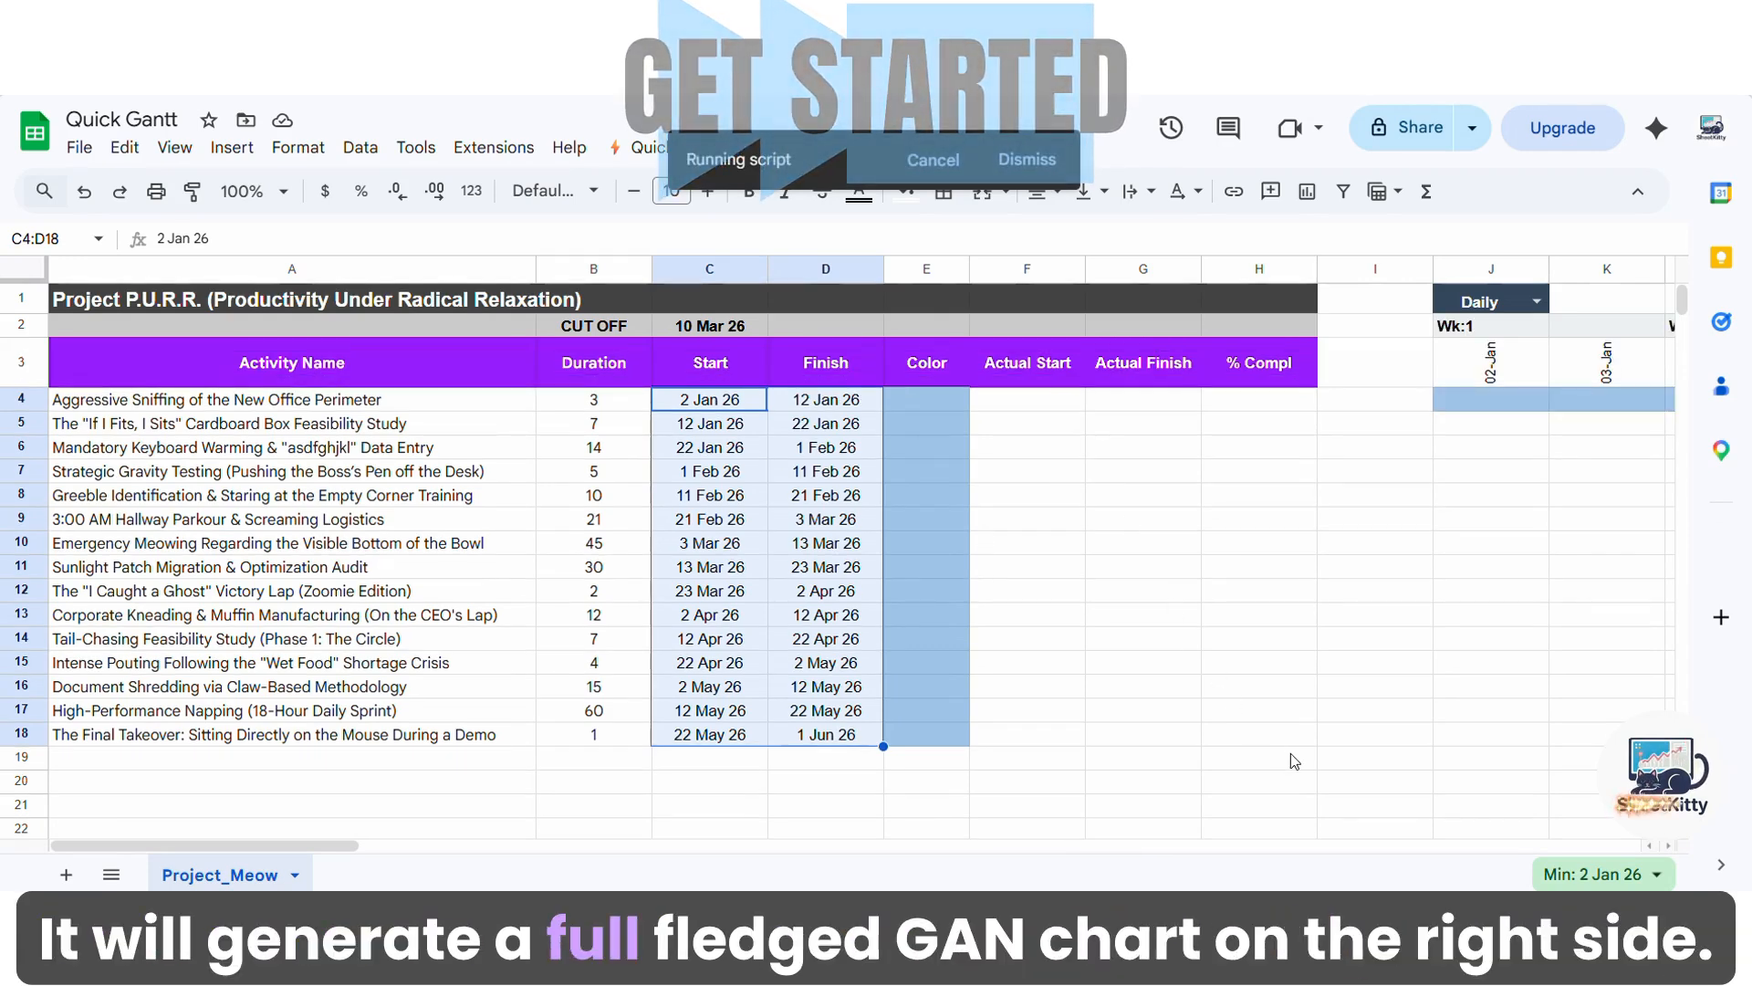
Switch the Gantt timeline scale in J1 to Weekly and from there to Monthly
{"action": "left_click_drag", "start_coordinate": [310, 847], "coordinate": [385, 838]}
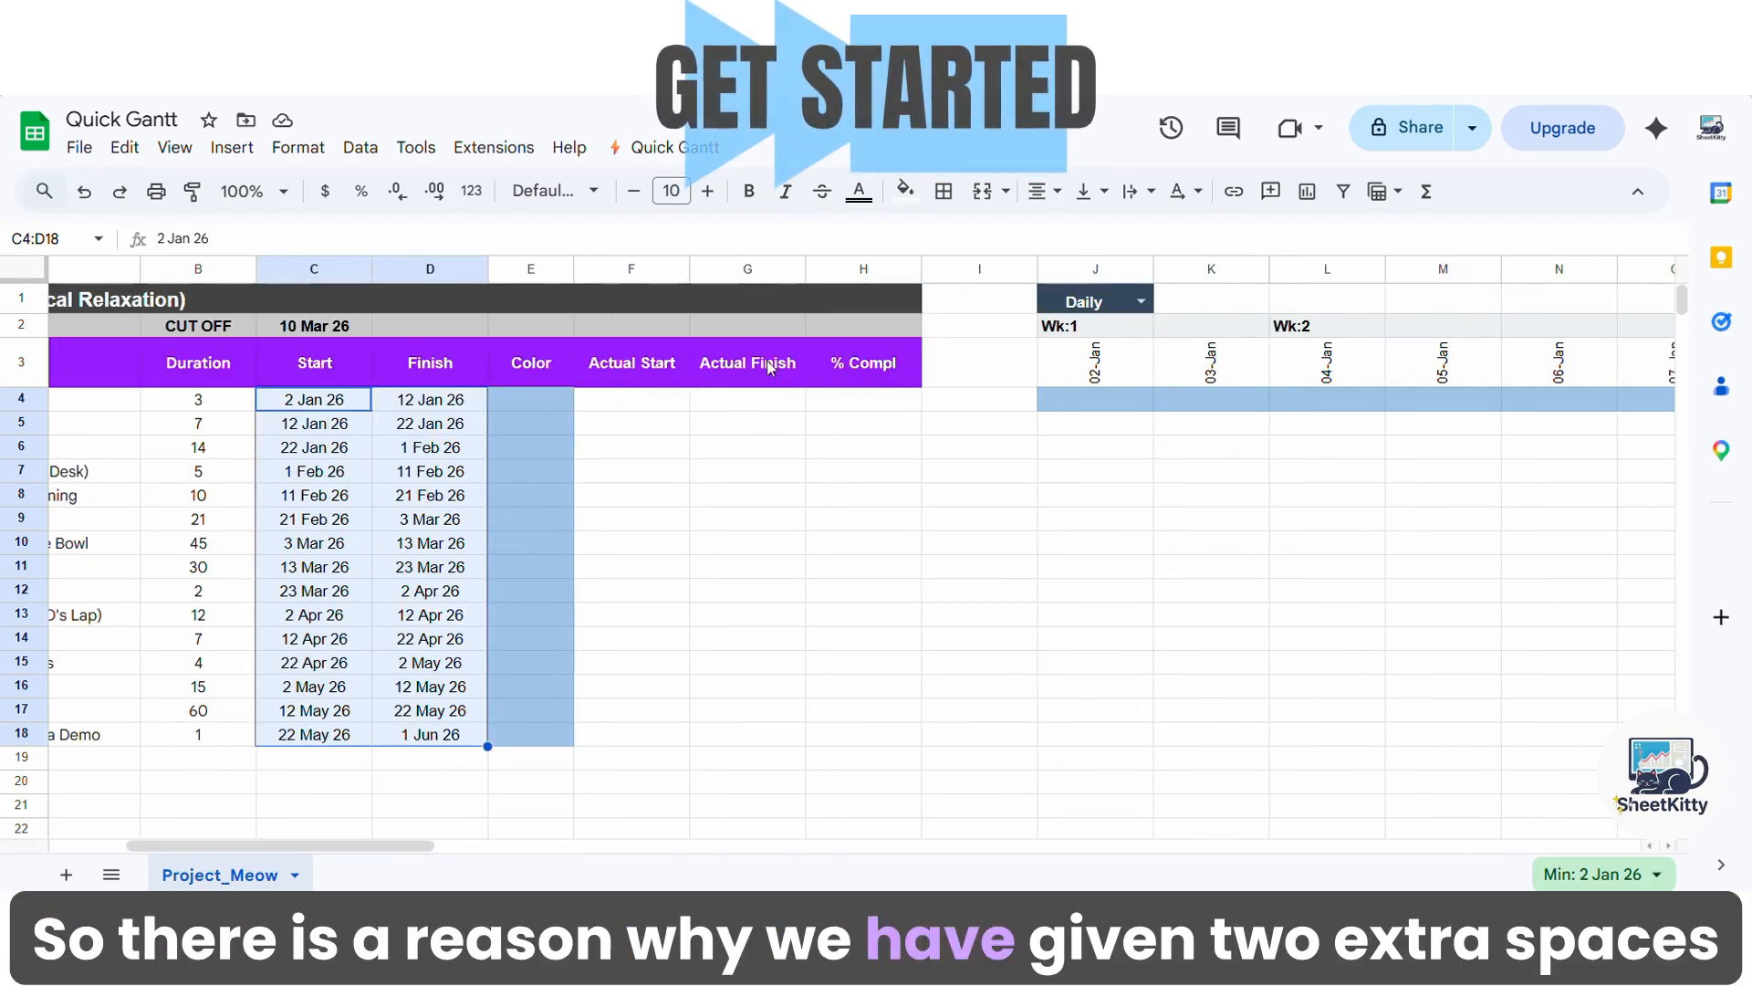
{"action": "left_click", "coordinate": [1134, 330]}
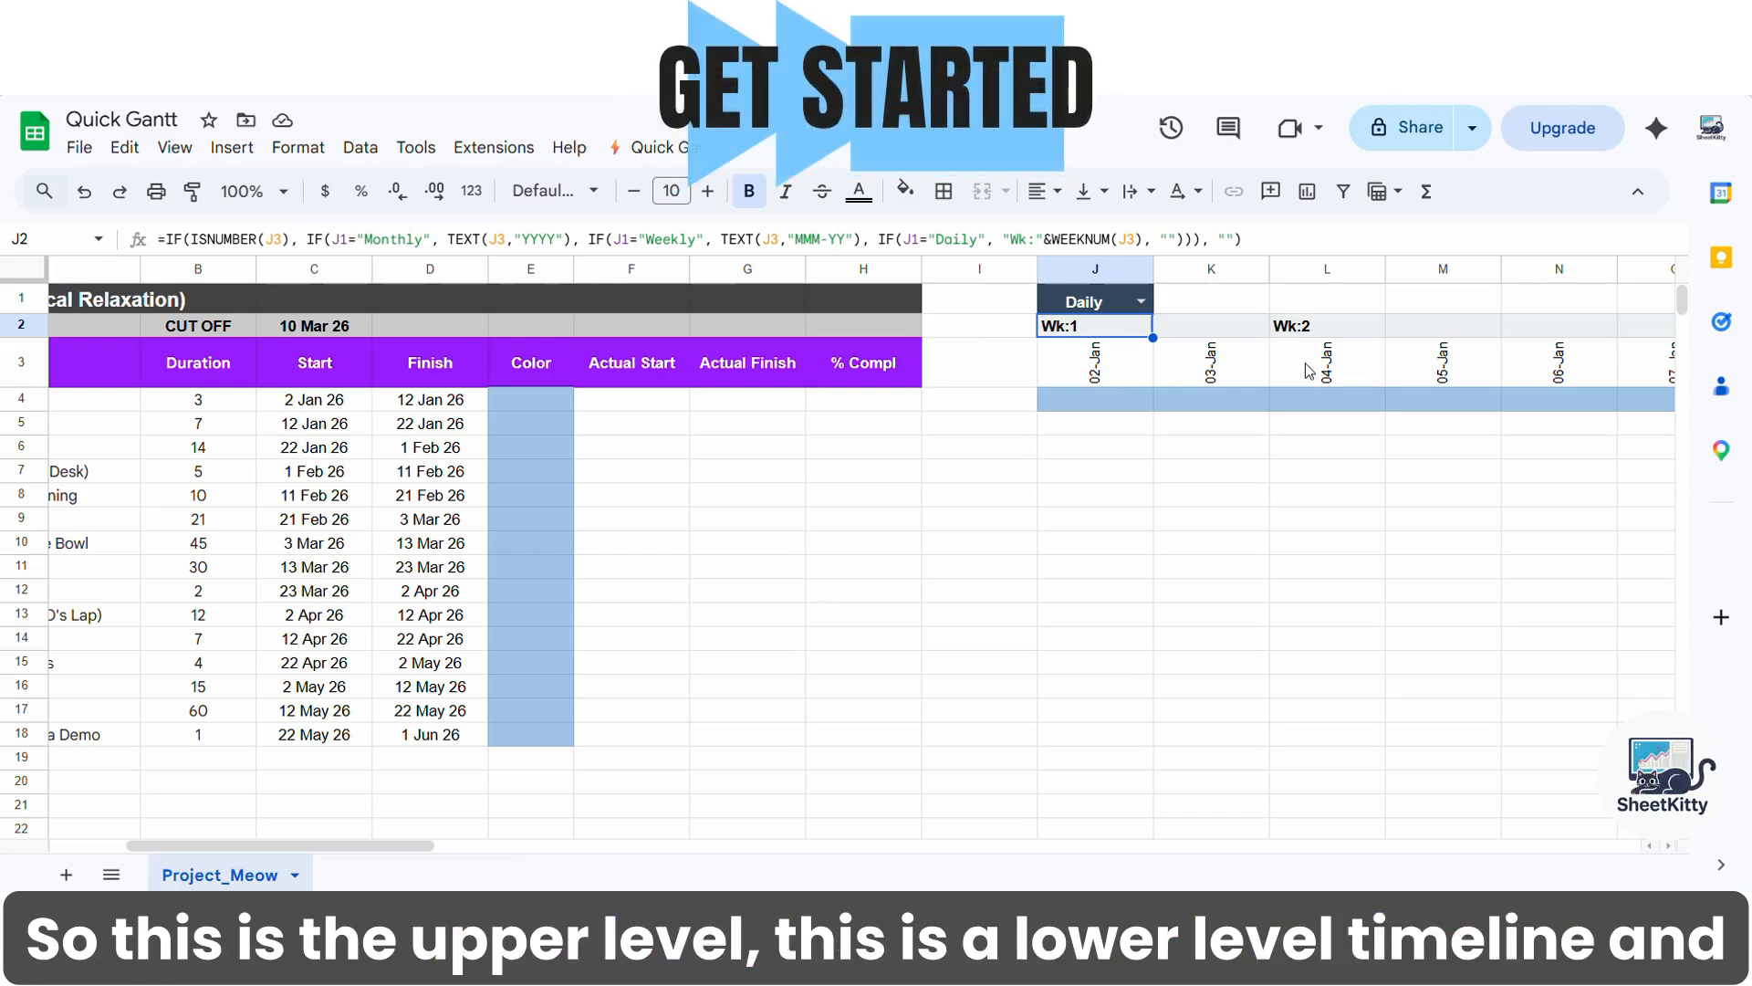
{"action": "left_click", "coordinate": [1116, 309]}
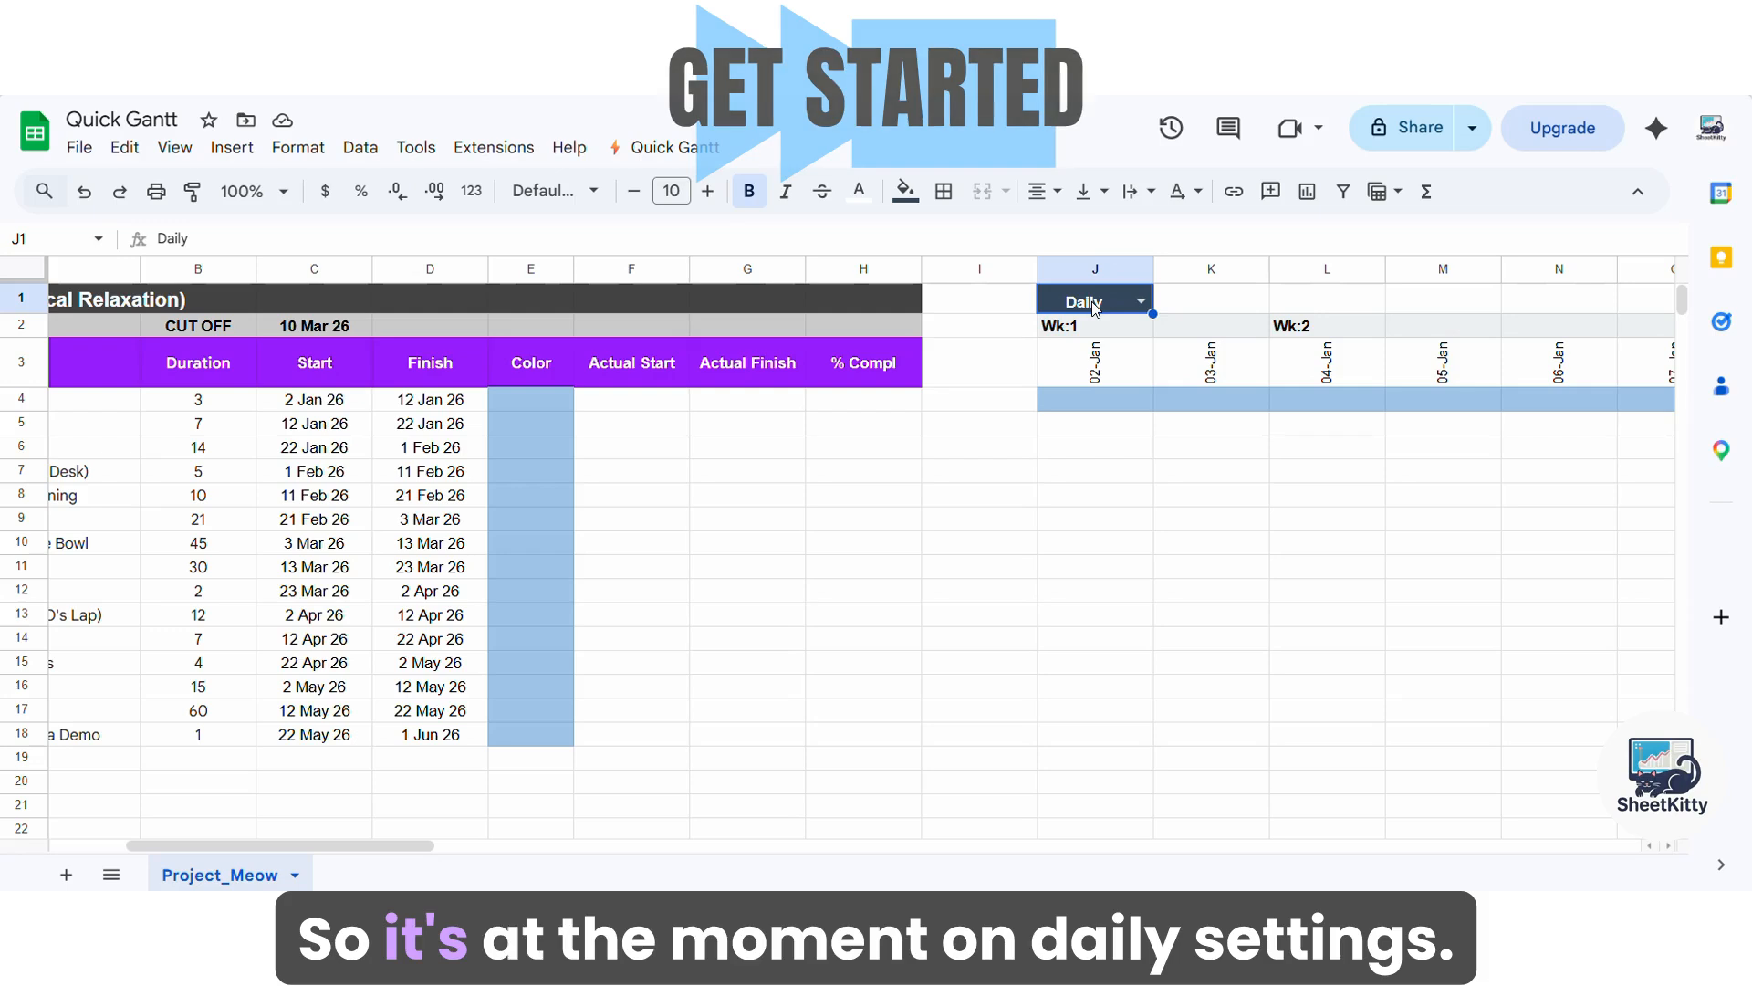
{"action": "left_click", "coordinate": [1141, 302]}
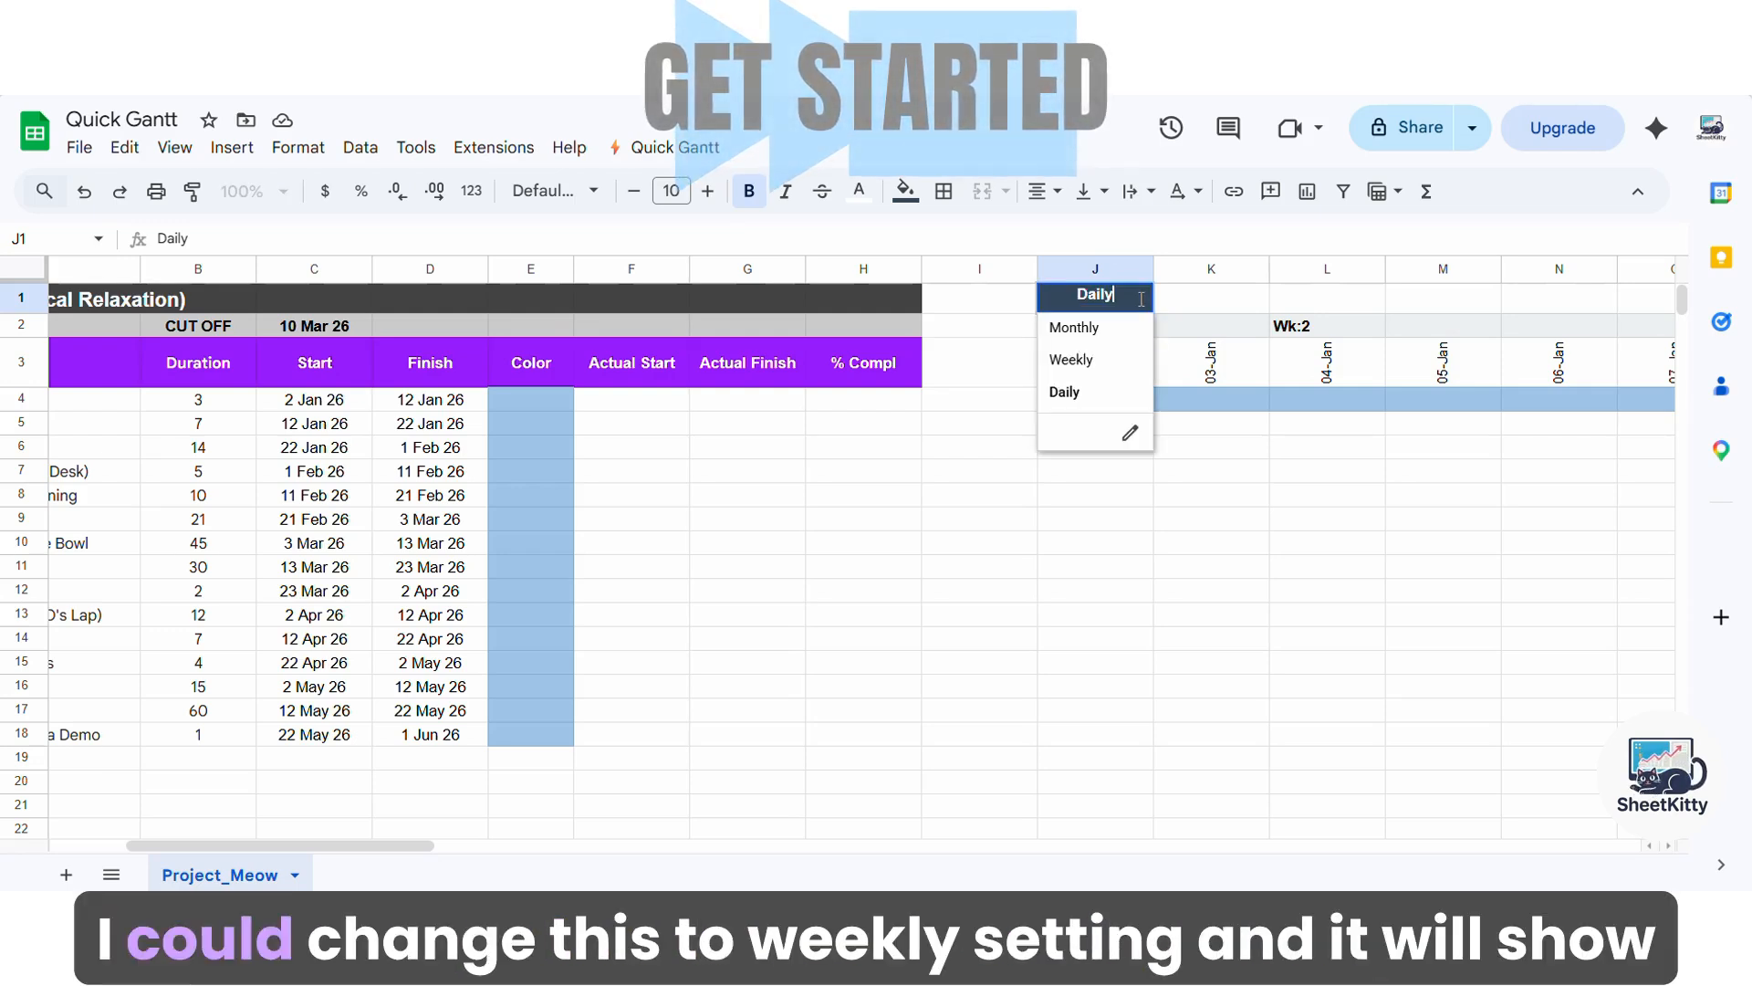
{"action": "left_click", "coordinate": [1104, 360]}
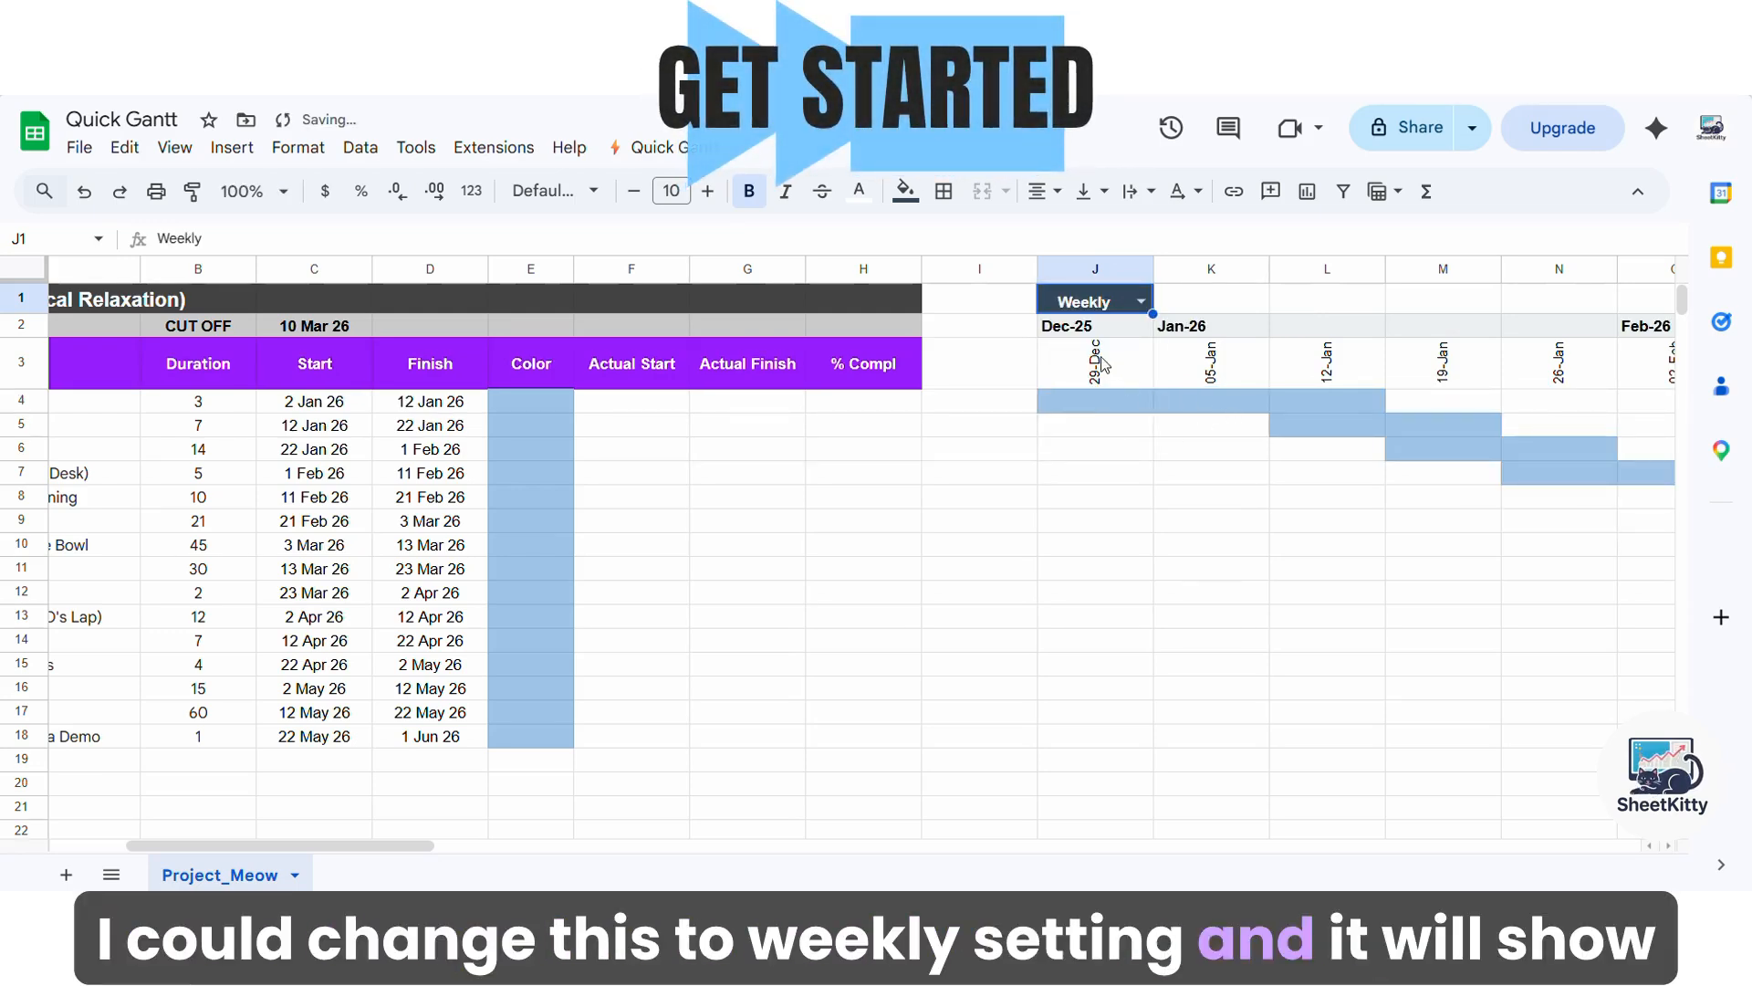
{"action": "left_click", "coordinate": [1141, 302]}
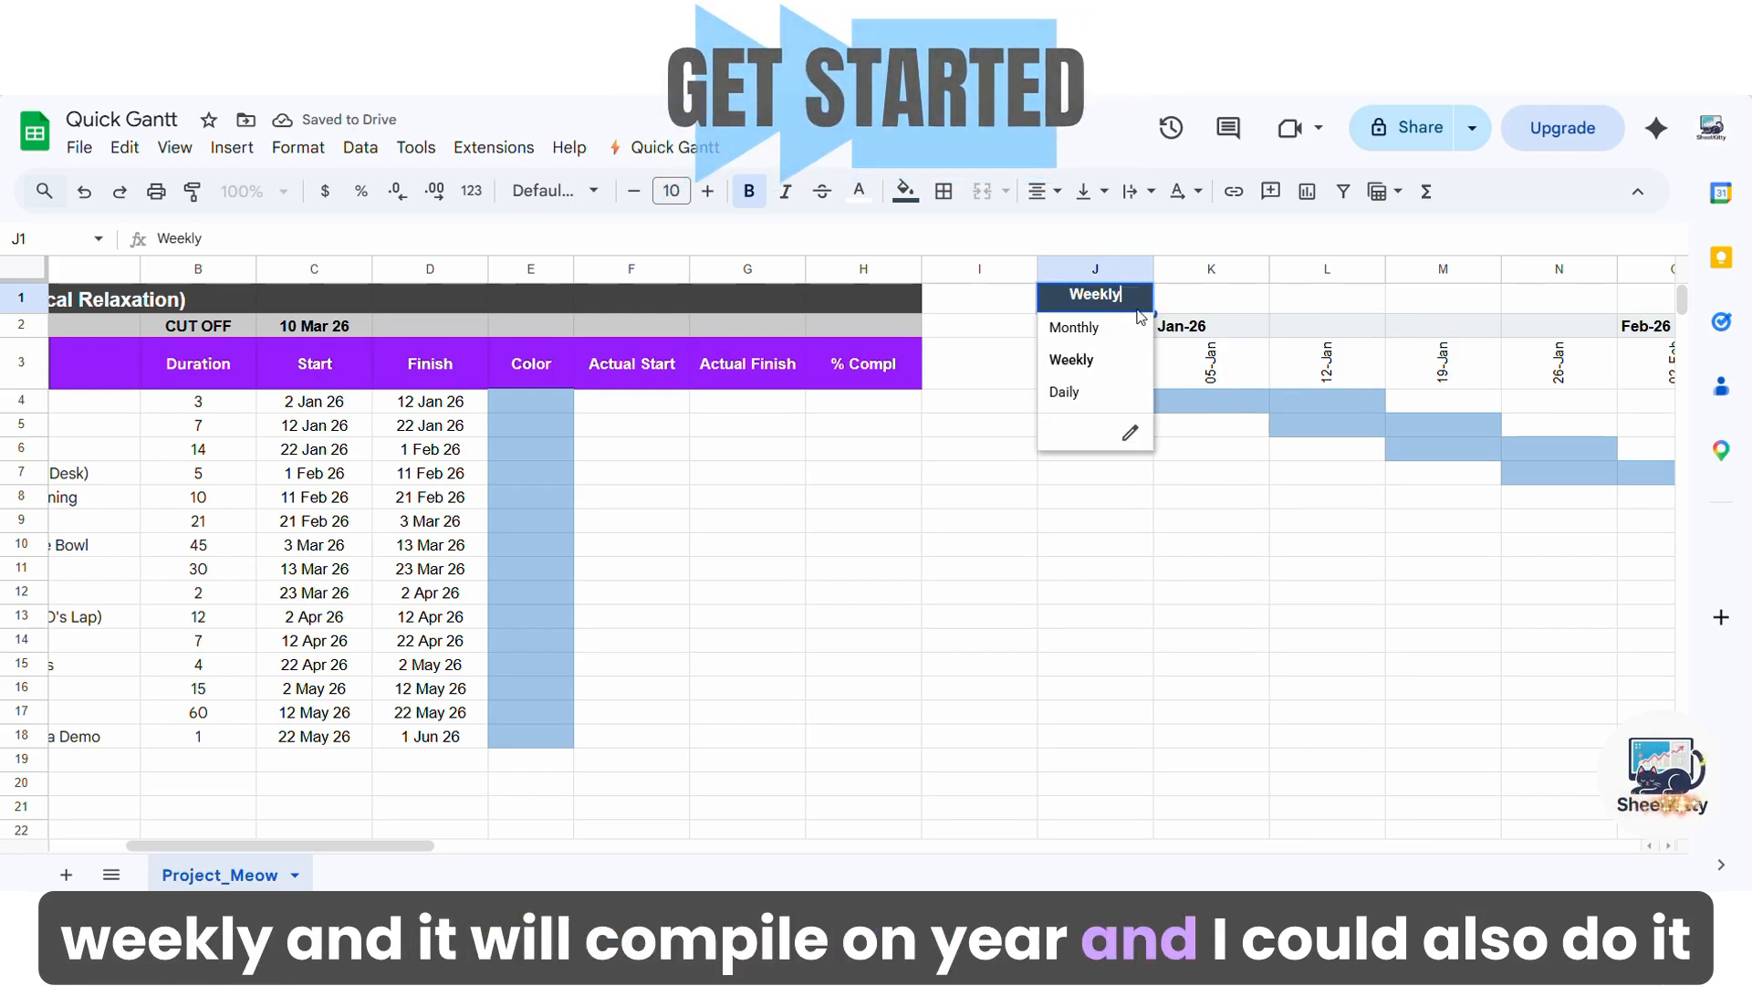
{"action": "left_click", "coordinate": [1095, 326]}
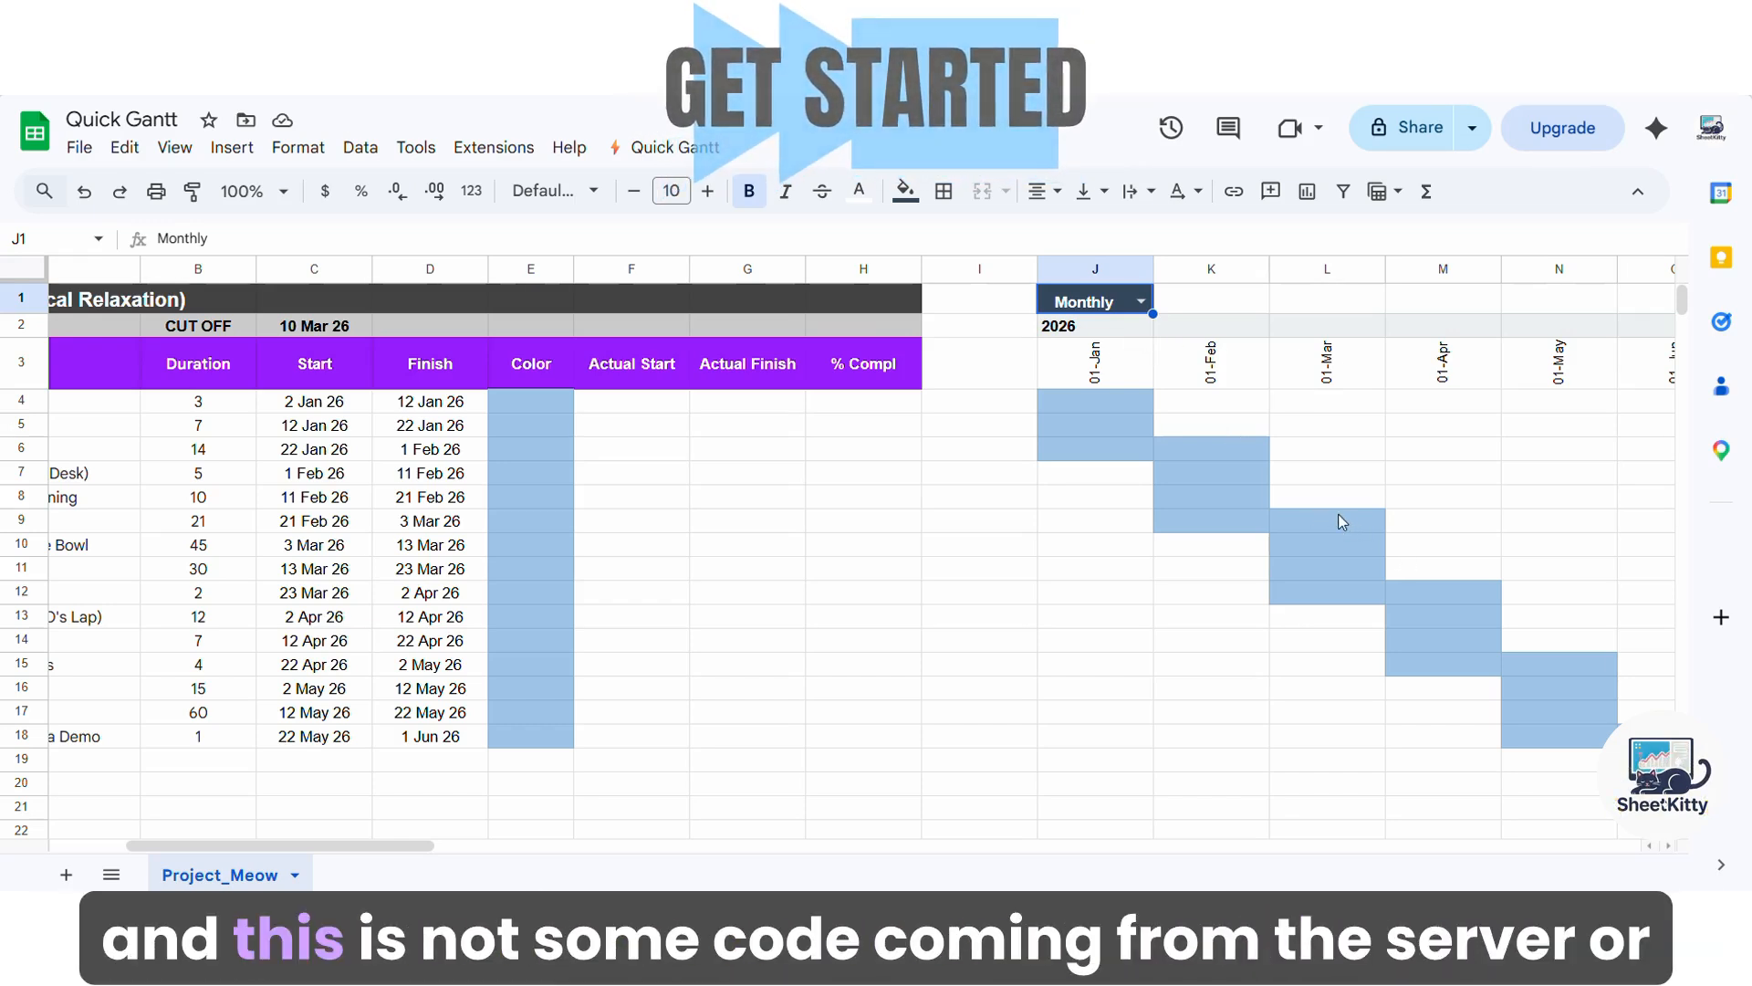
Check the timeline header and bar formulas in column J, and set the timeline scale in J1 to Weekly
{"action": "left_click", "coordinate": [1105, 328]}
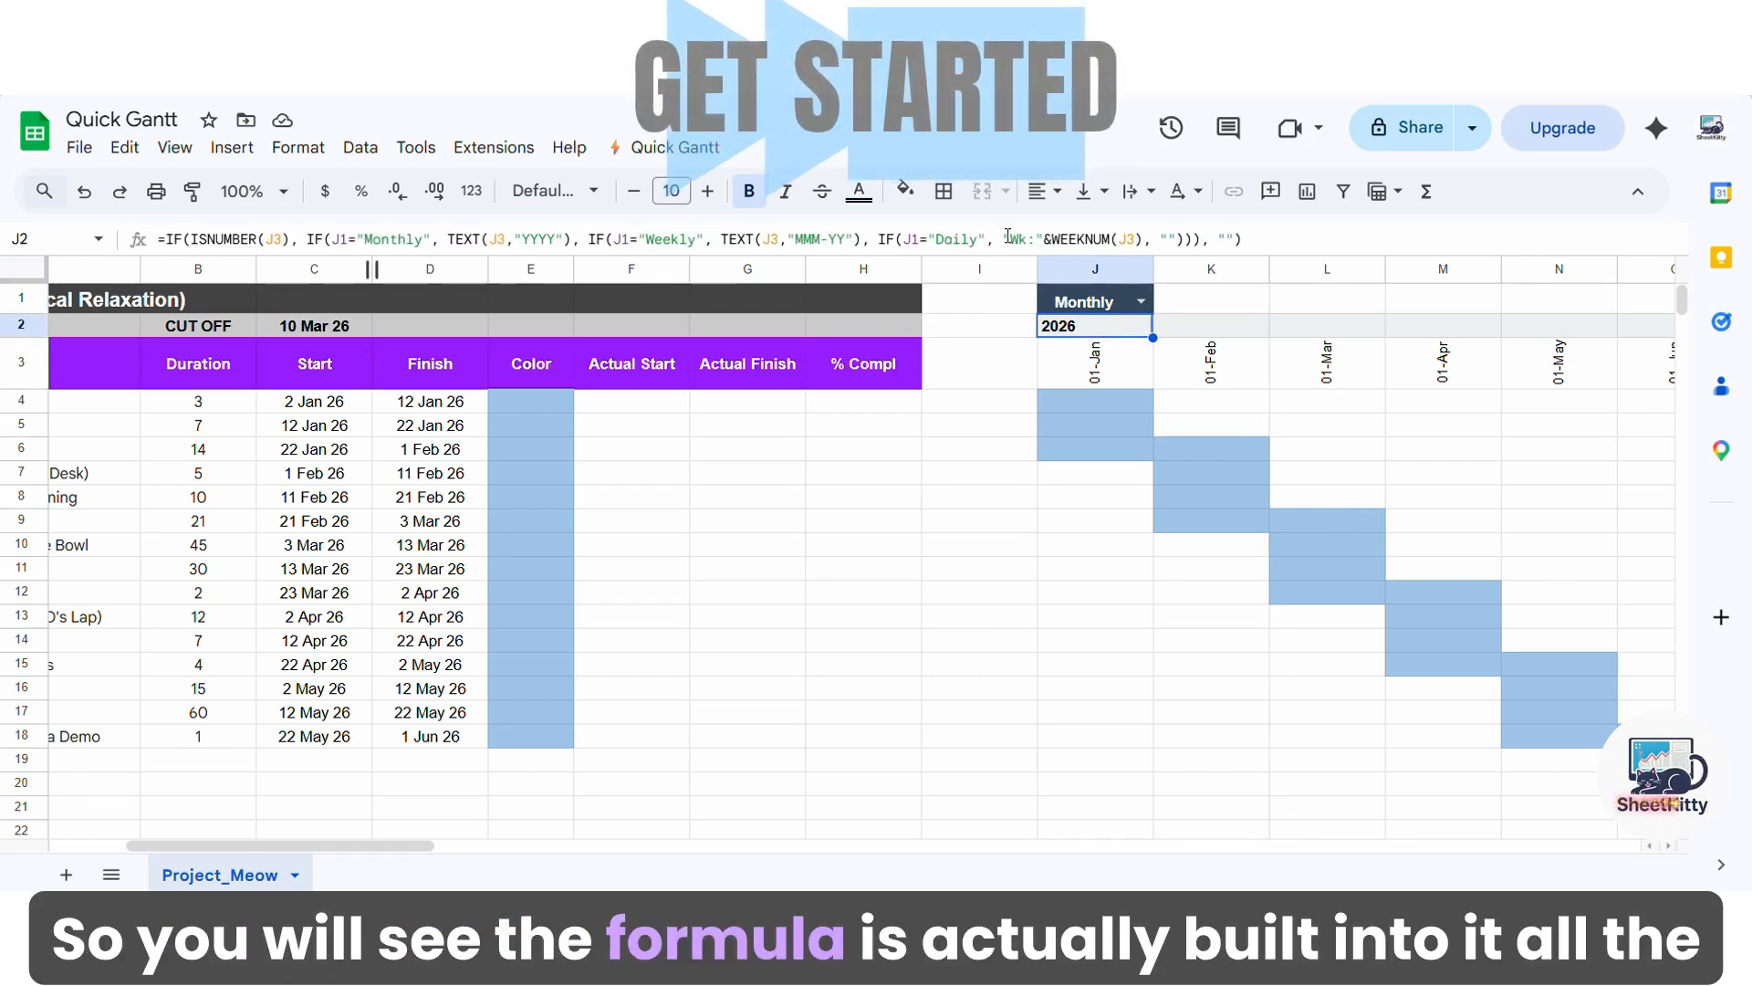
{"action": "left_click", "coordinate": [1115, 379]}
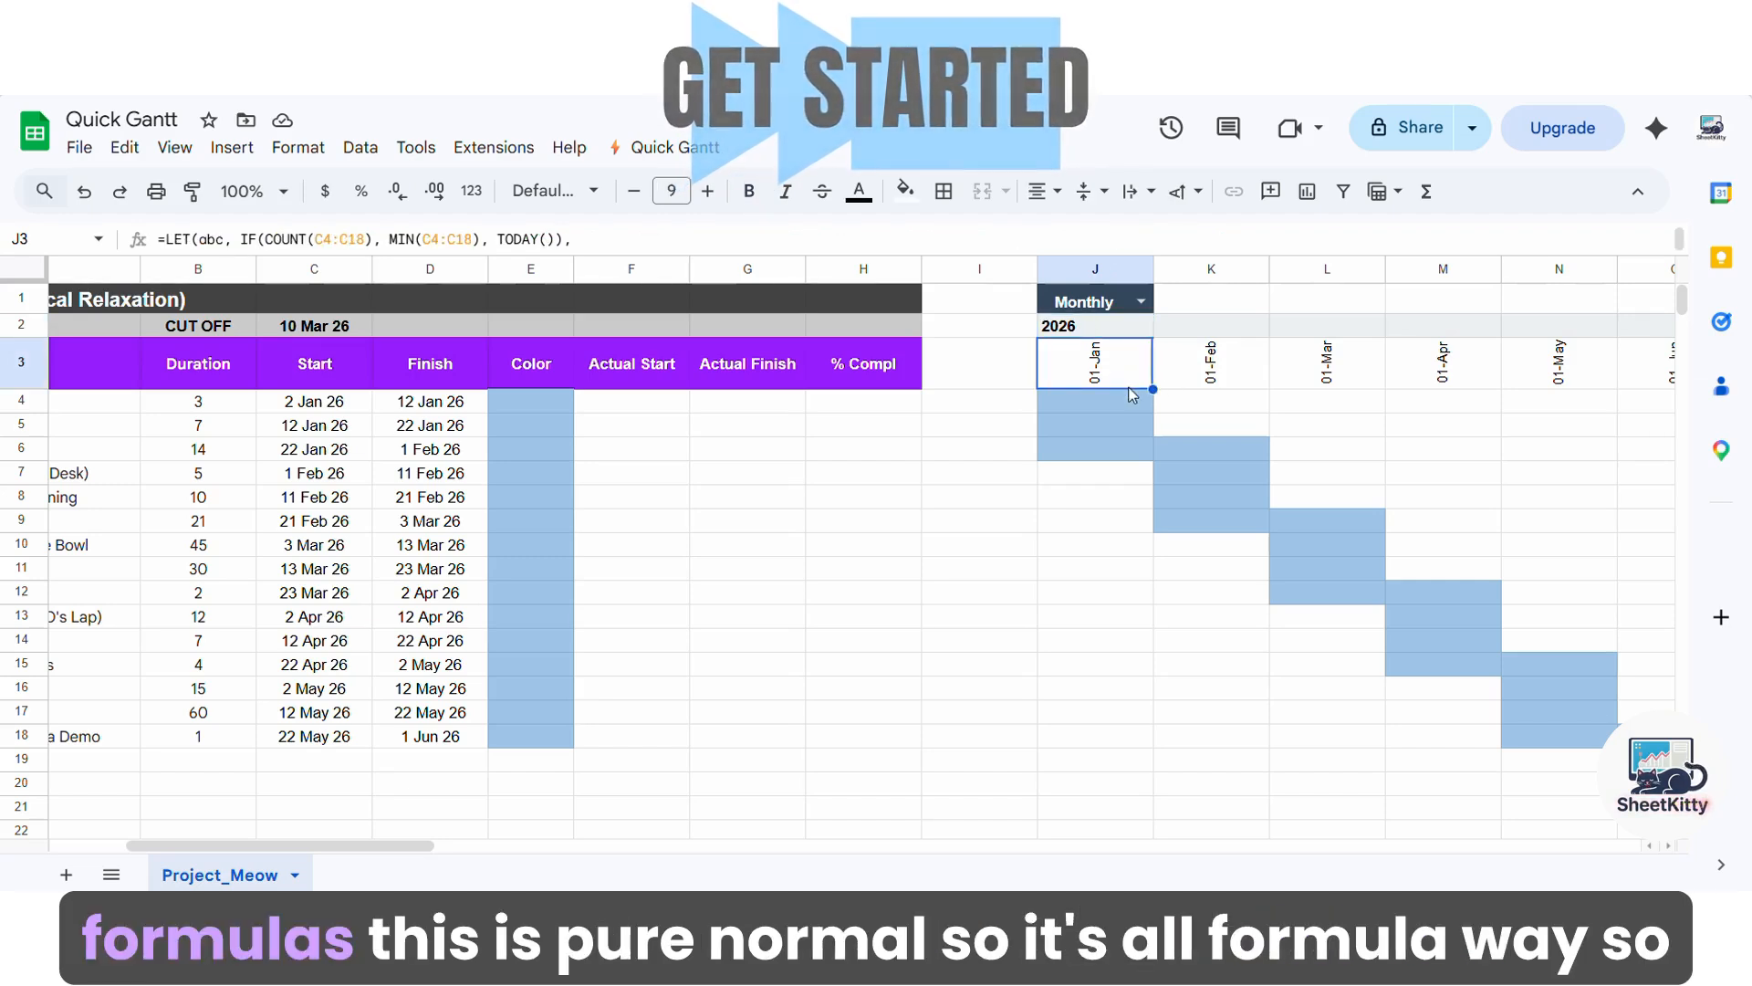
{"action": "left_click", "coordinate": [1114, 403]}
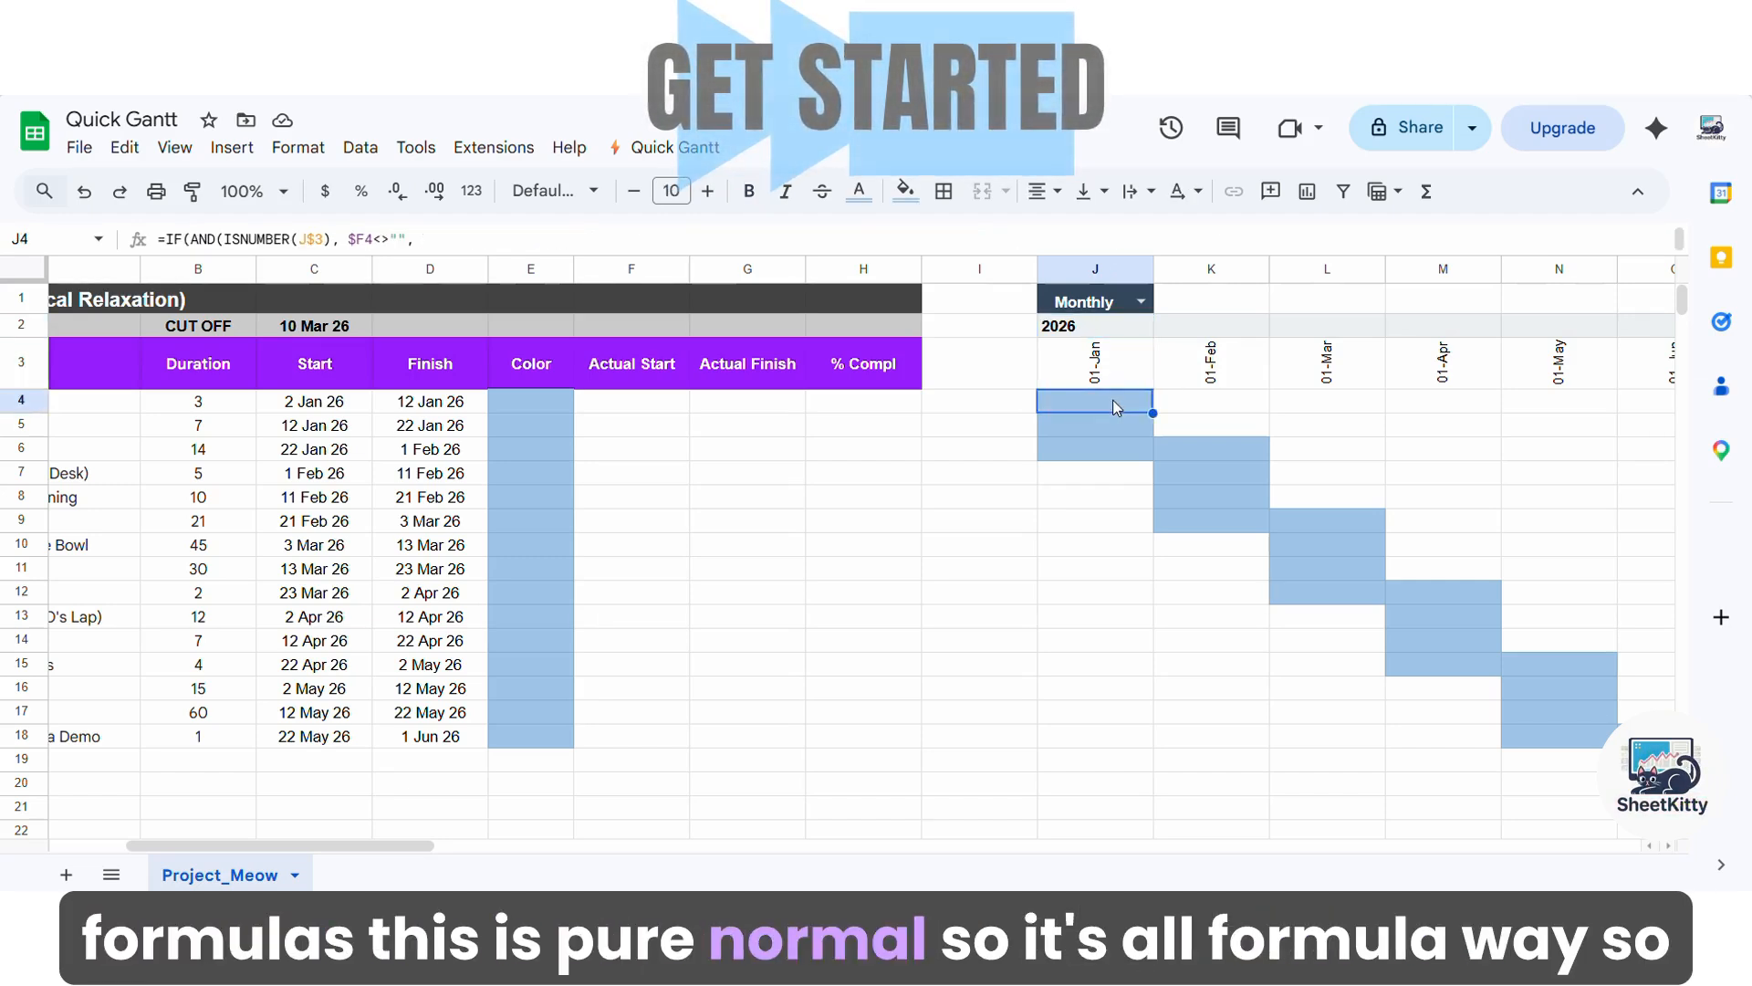
{"action": "left_click", "coordinate": [1121, 449]}
{"action": "left_click", "coordinate": [1107, 368]}
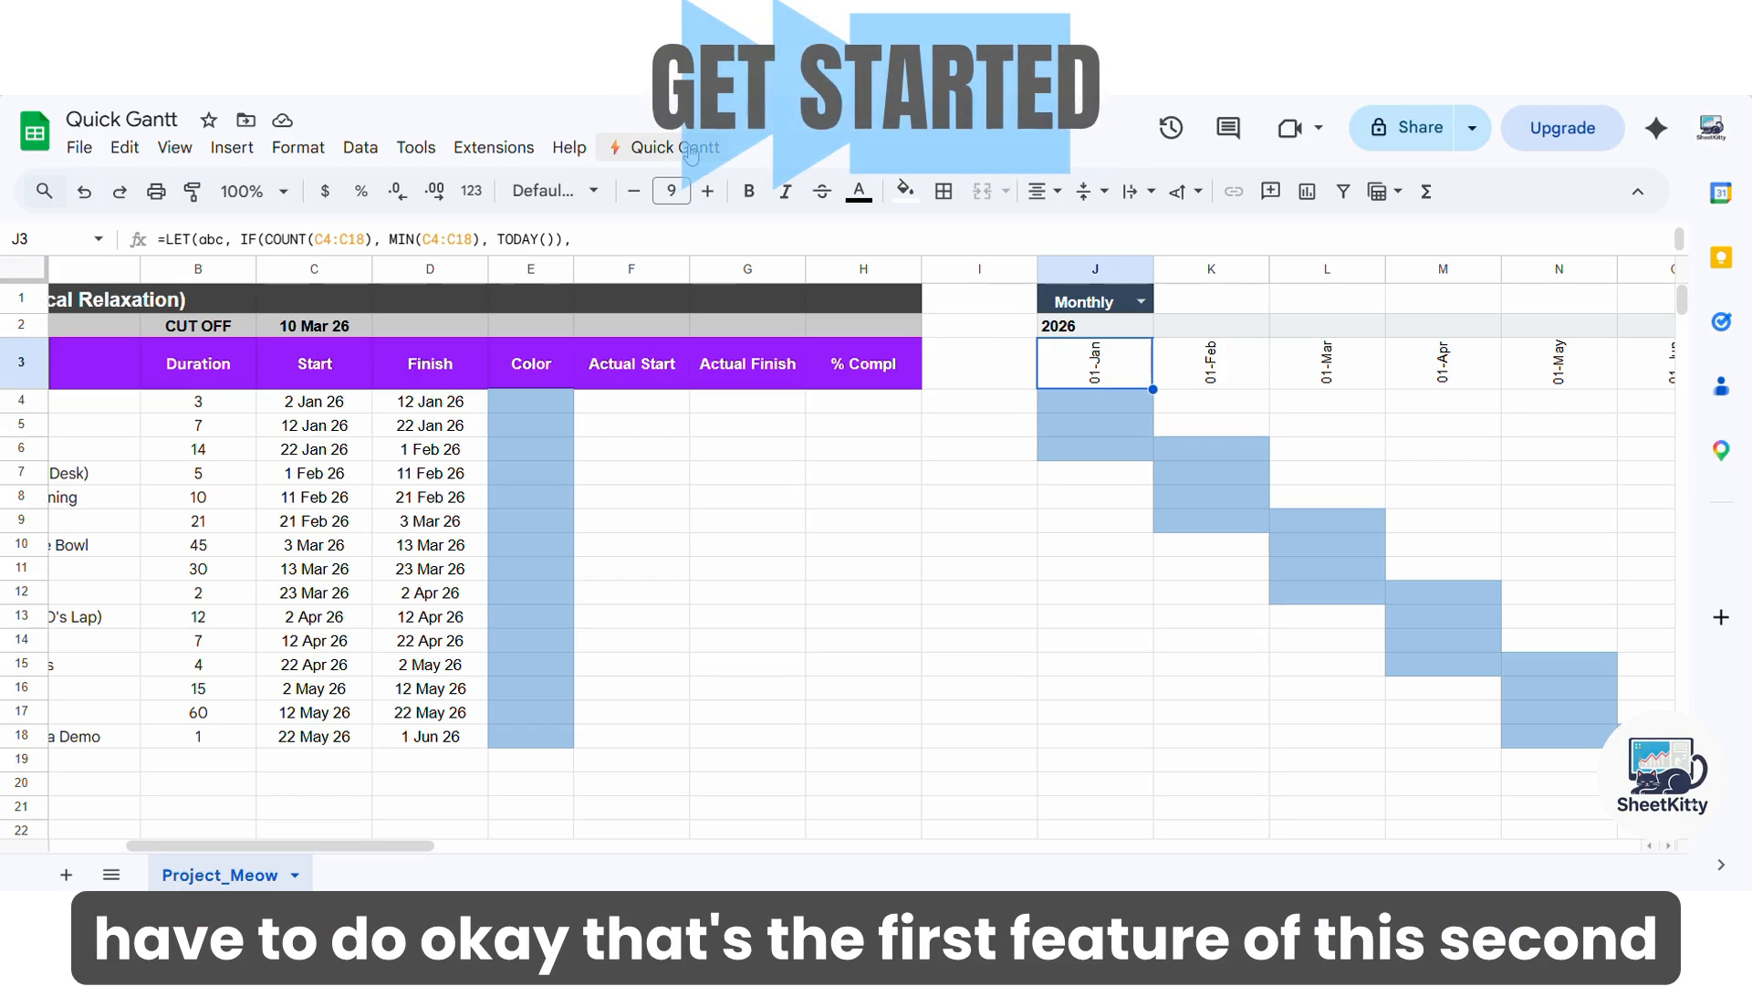
{"action": "left_click", "coordinate": [1149, 311]}
{"action": "left_click", "coordinate": [1081, 356]}
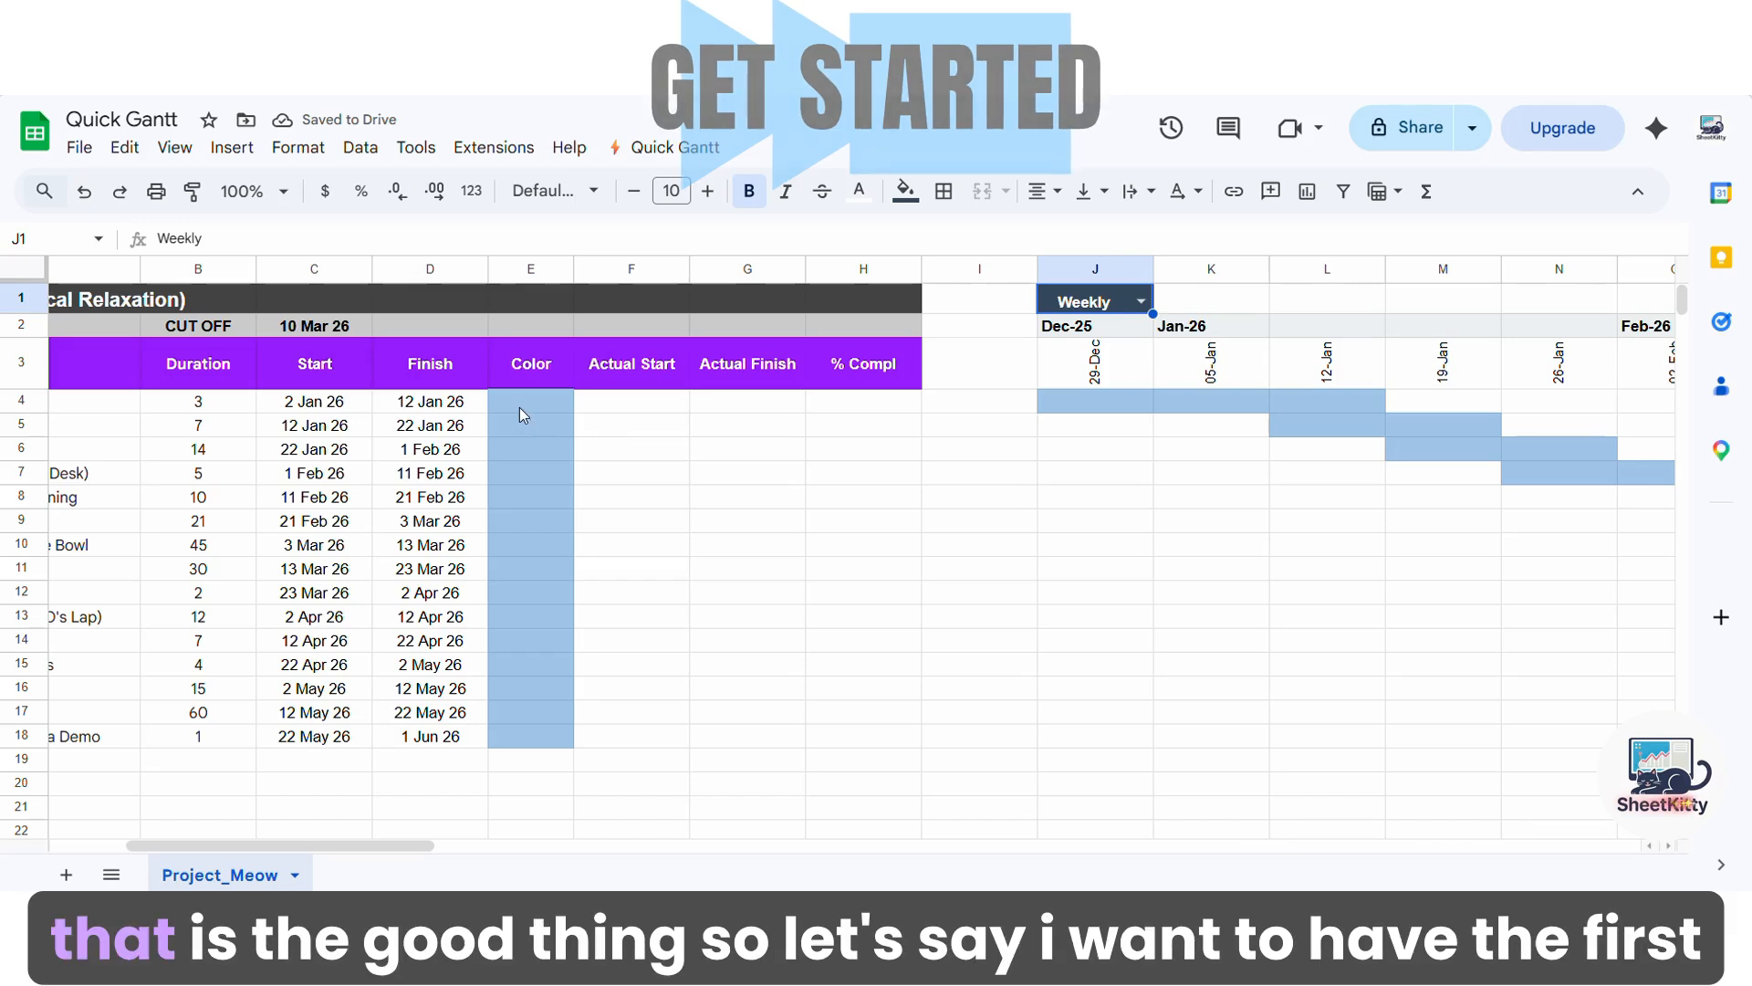
Fill the Color cells E4:E7 with magenta and replace that fill with green
{"action": "left_click_drag", "start_coordinate": [518, 403], "coordinate": [517, 473]}
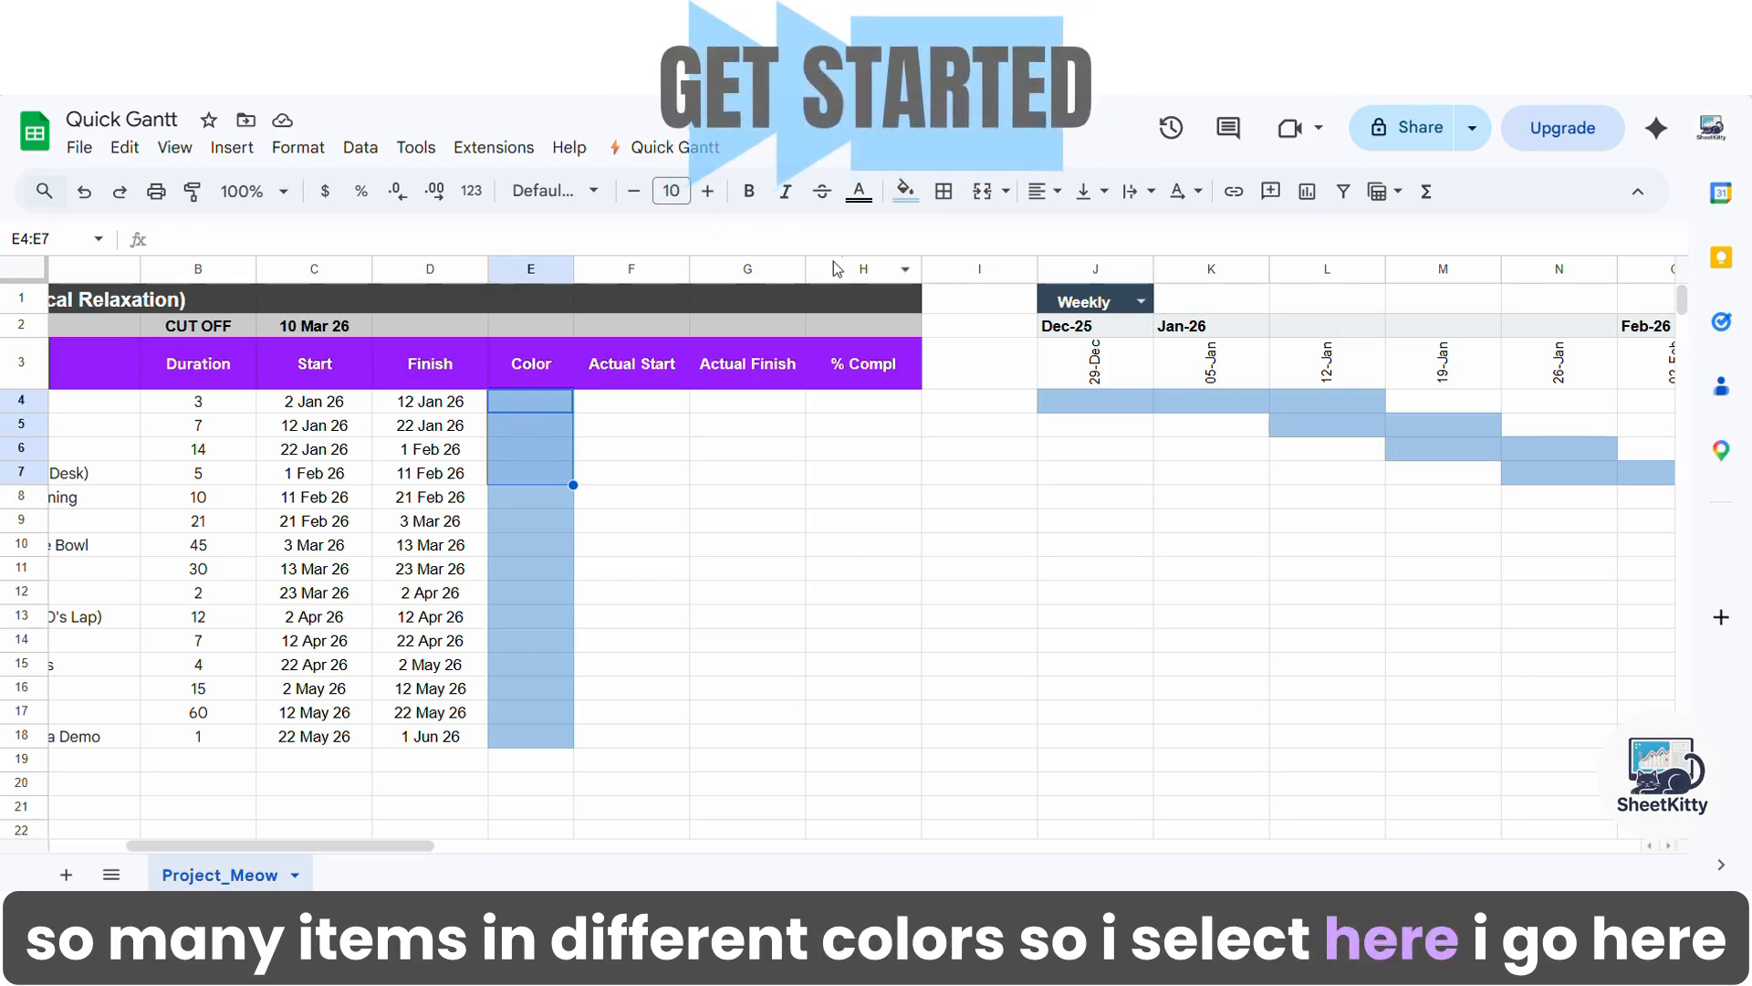
{"action": "left_click", "coordinate": [906, 191]}
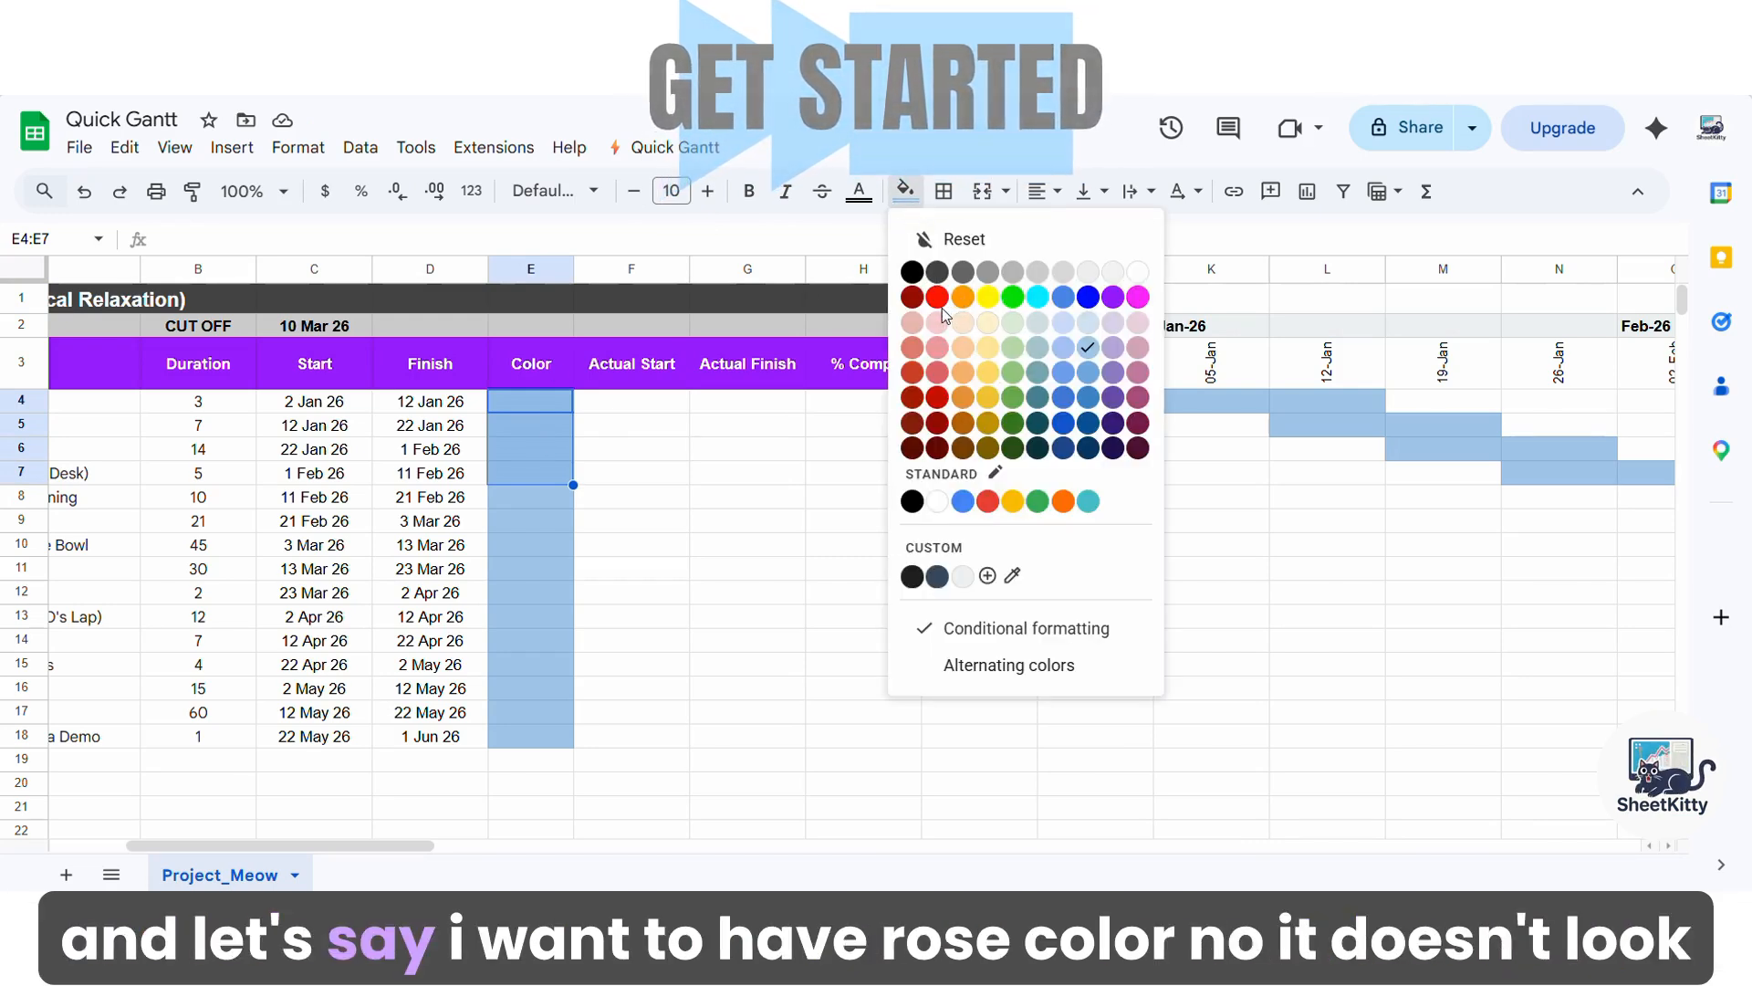
{"action": "left_click", "coordinate": [1137, 296]}
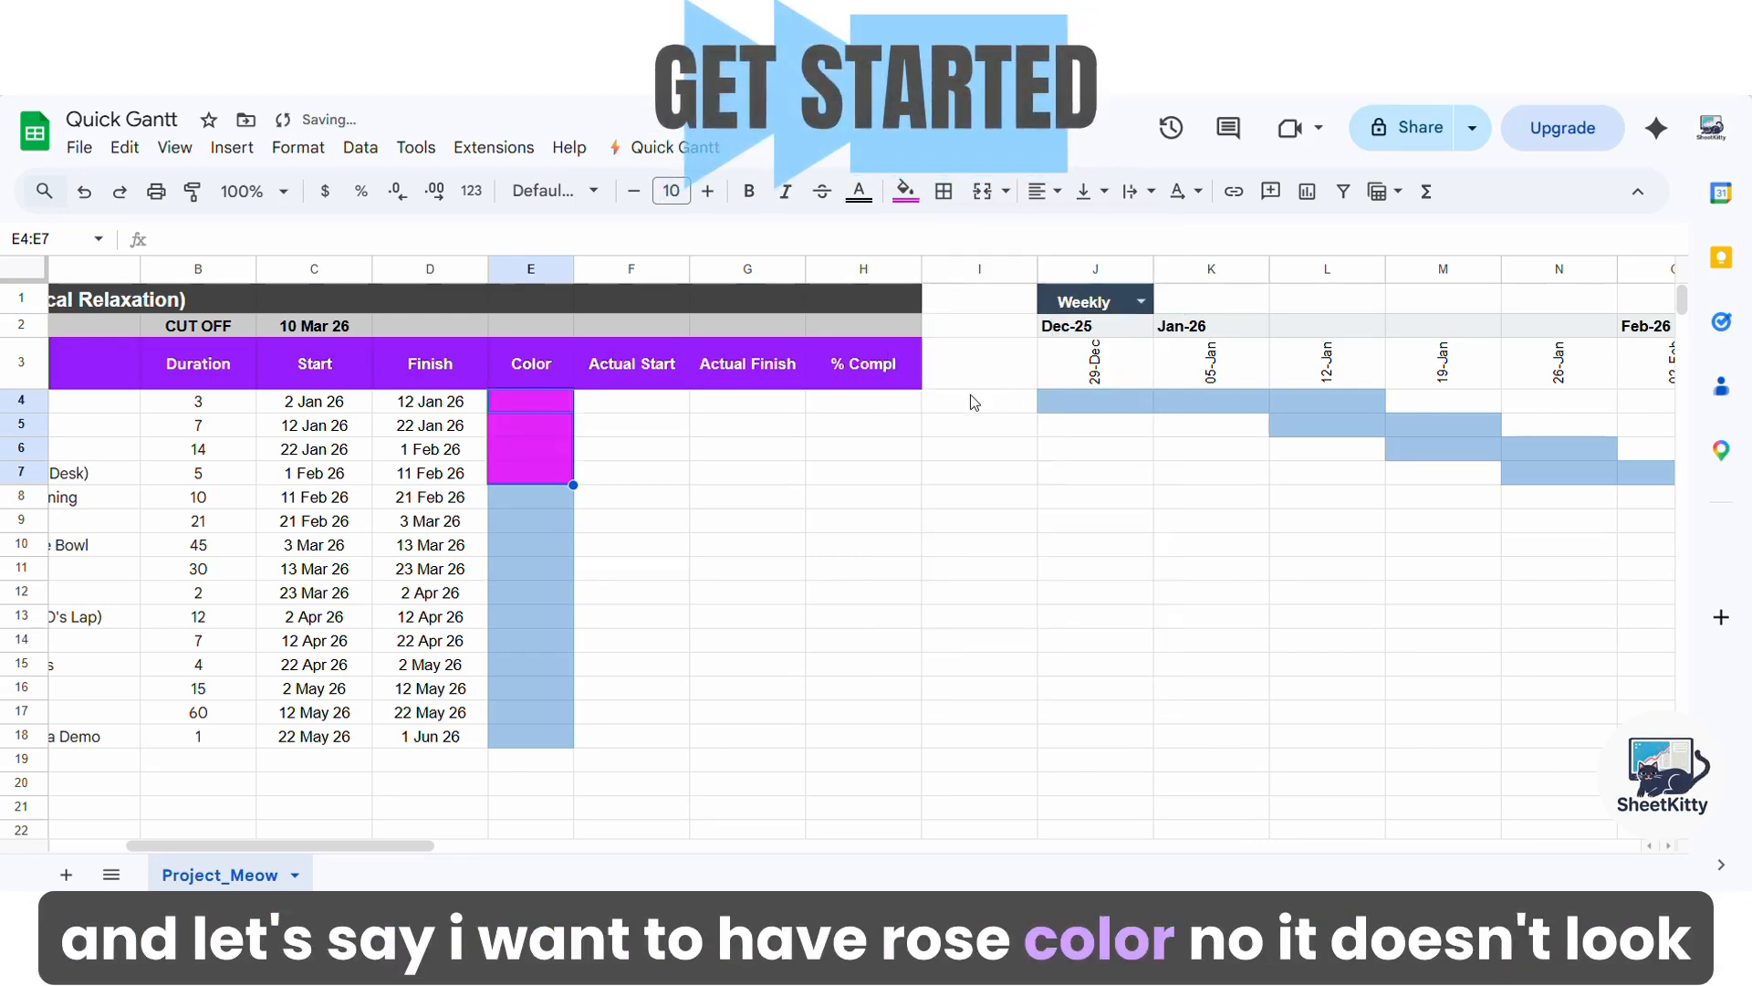
{"action": "left_click", "coordinate": [913, 196]}
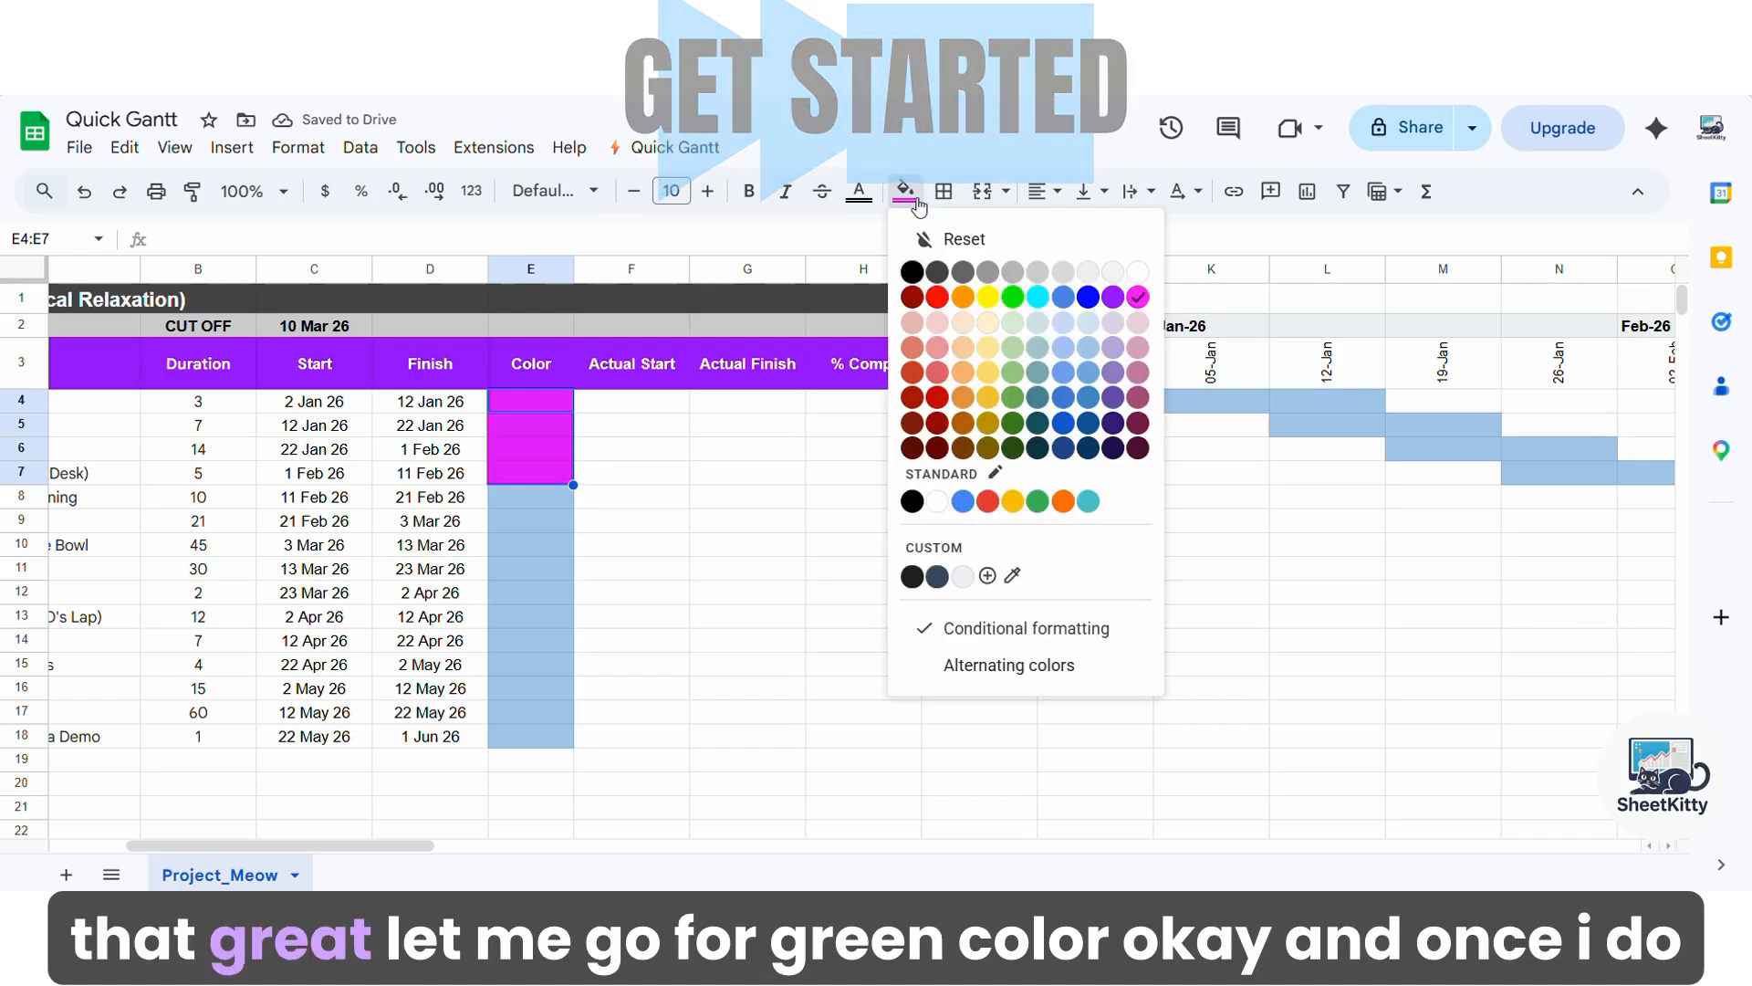
{"action": "left_click", "coordinate": [1014, 398]}
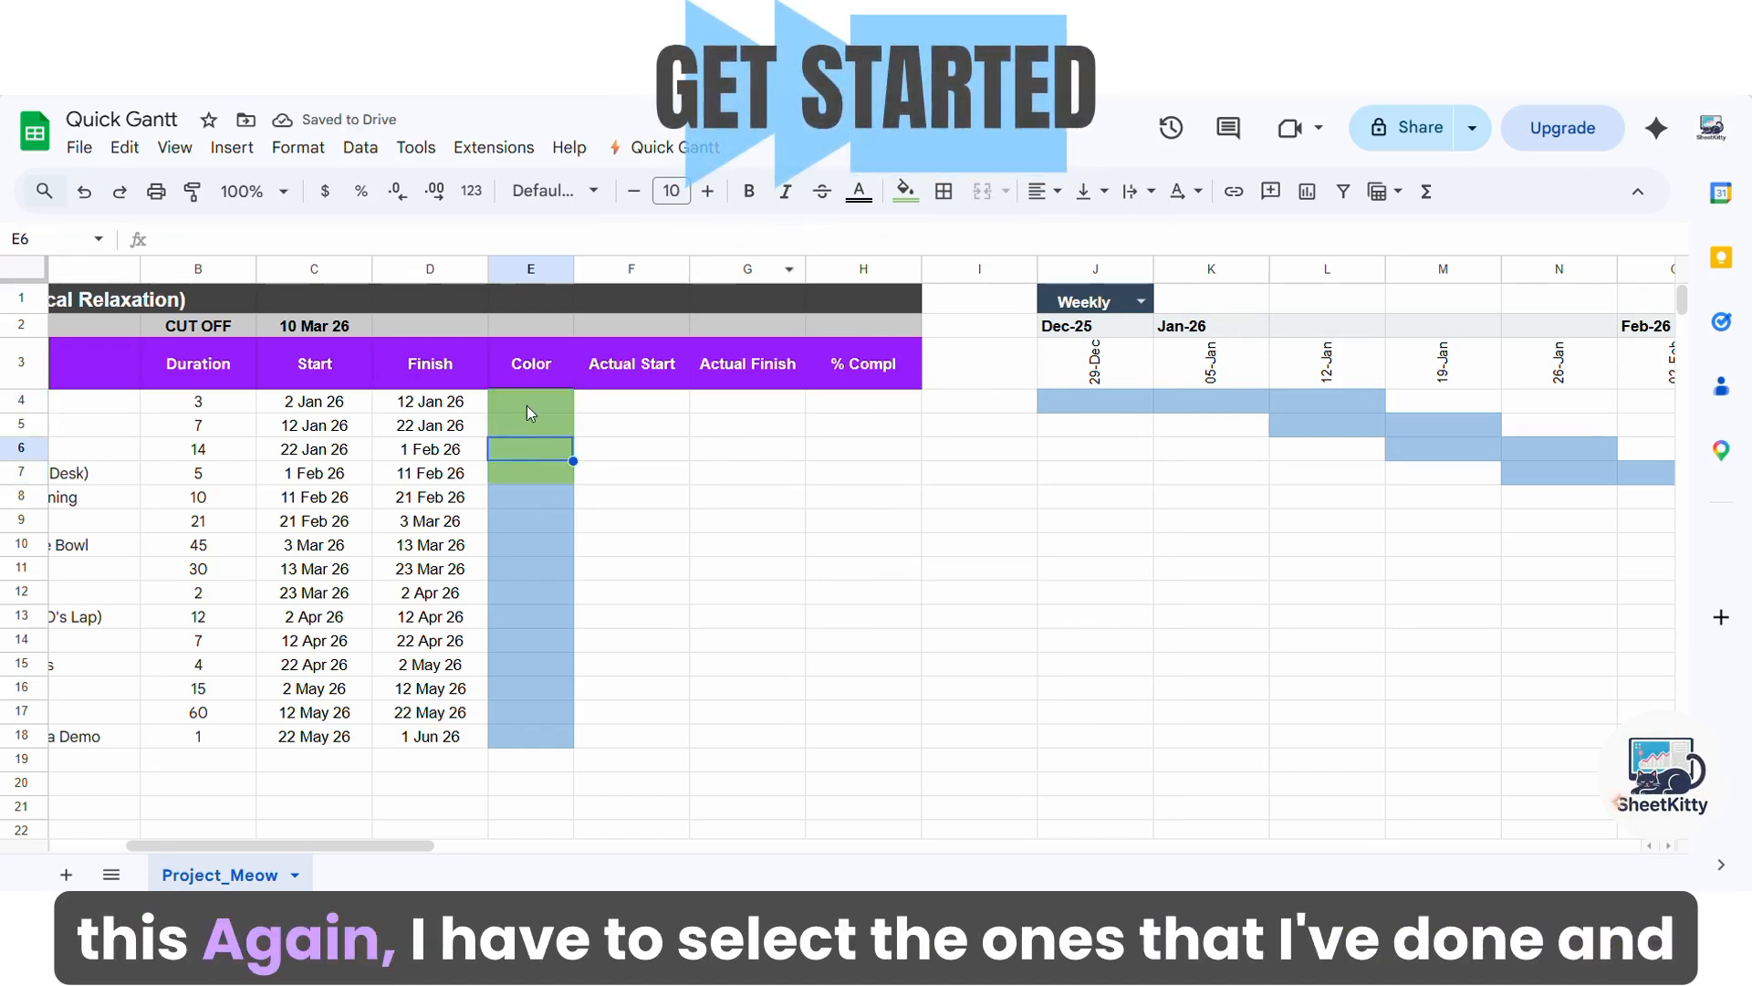
Sync the green fill of the Color cells E4:E7 to the matching Gantt bars
{"action": "left_click_drag", "start_coordinate": [528, 405], "coordinate": [523, 478]}
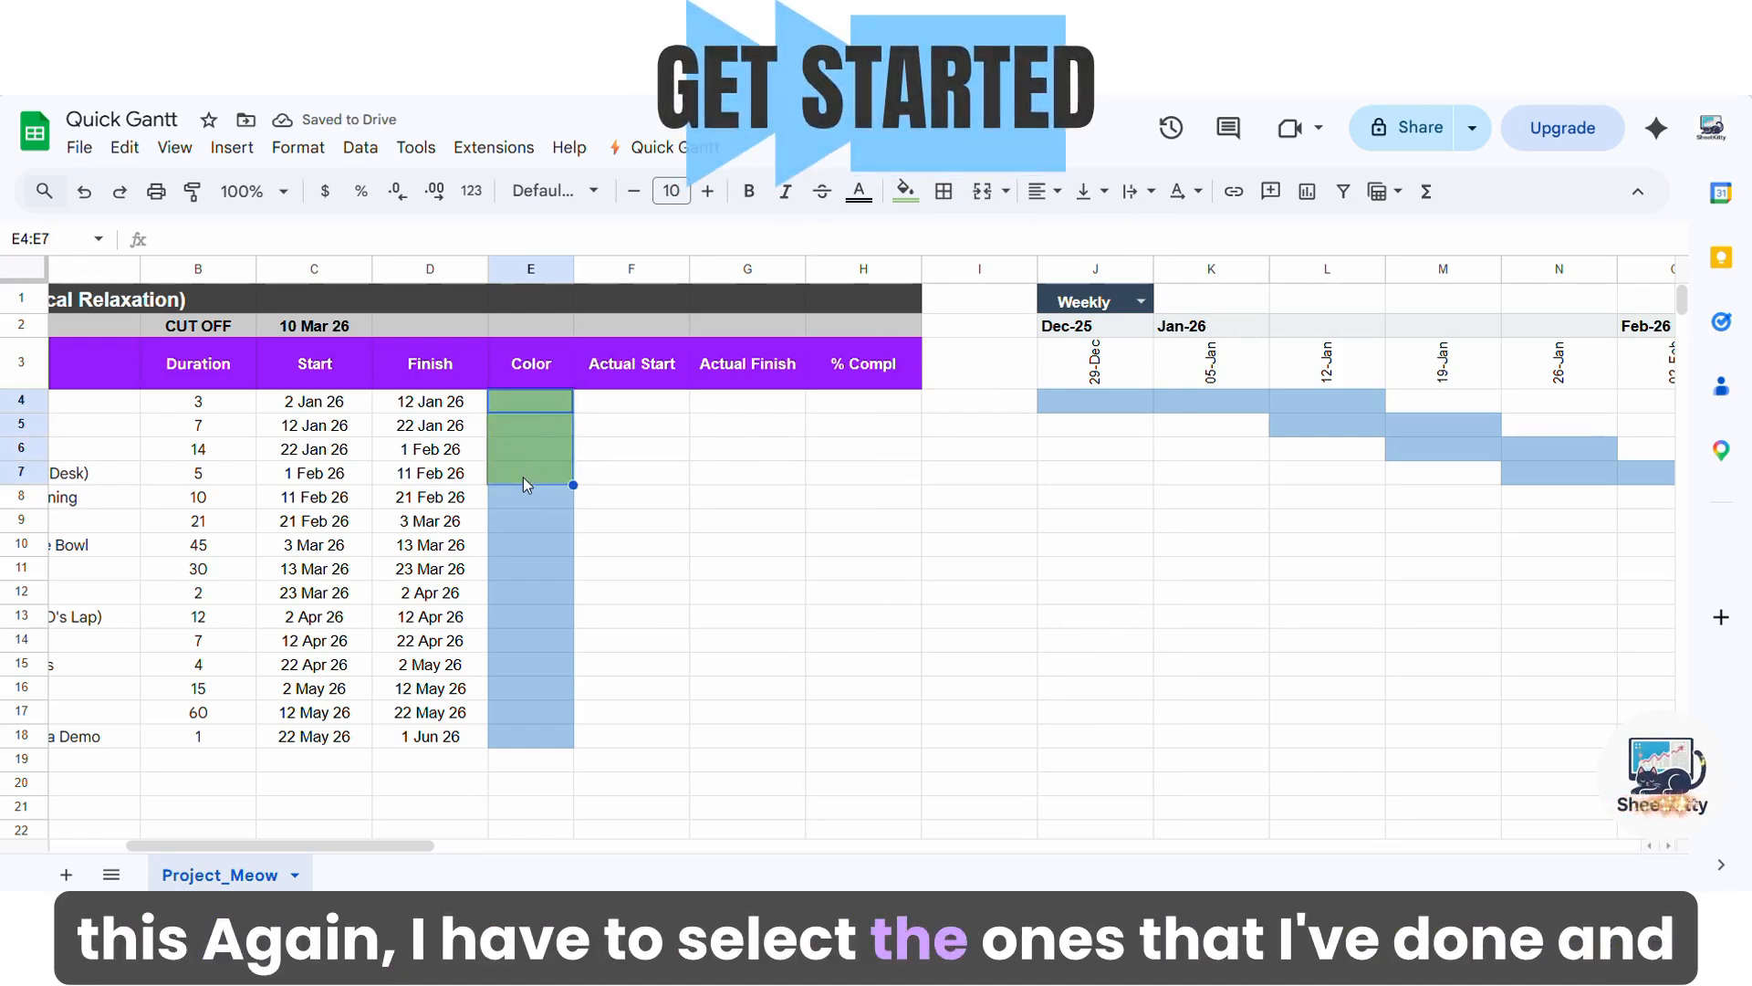
{"action": "left_click", "coordinate": [673, 149]}
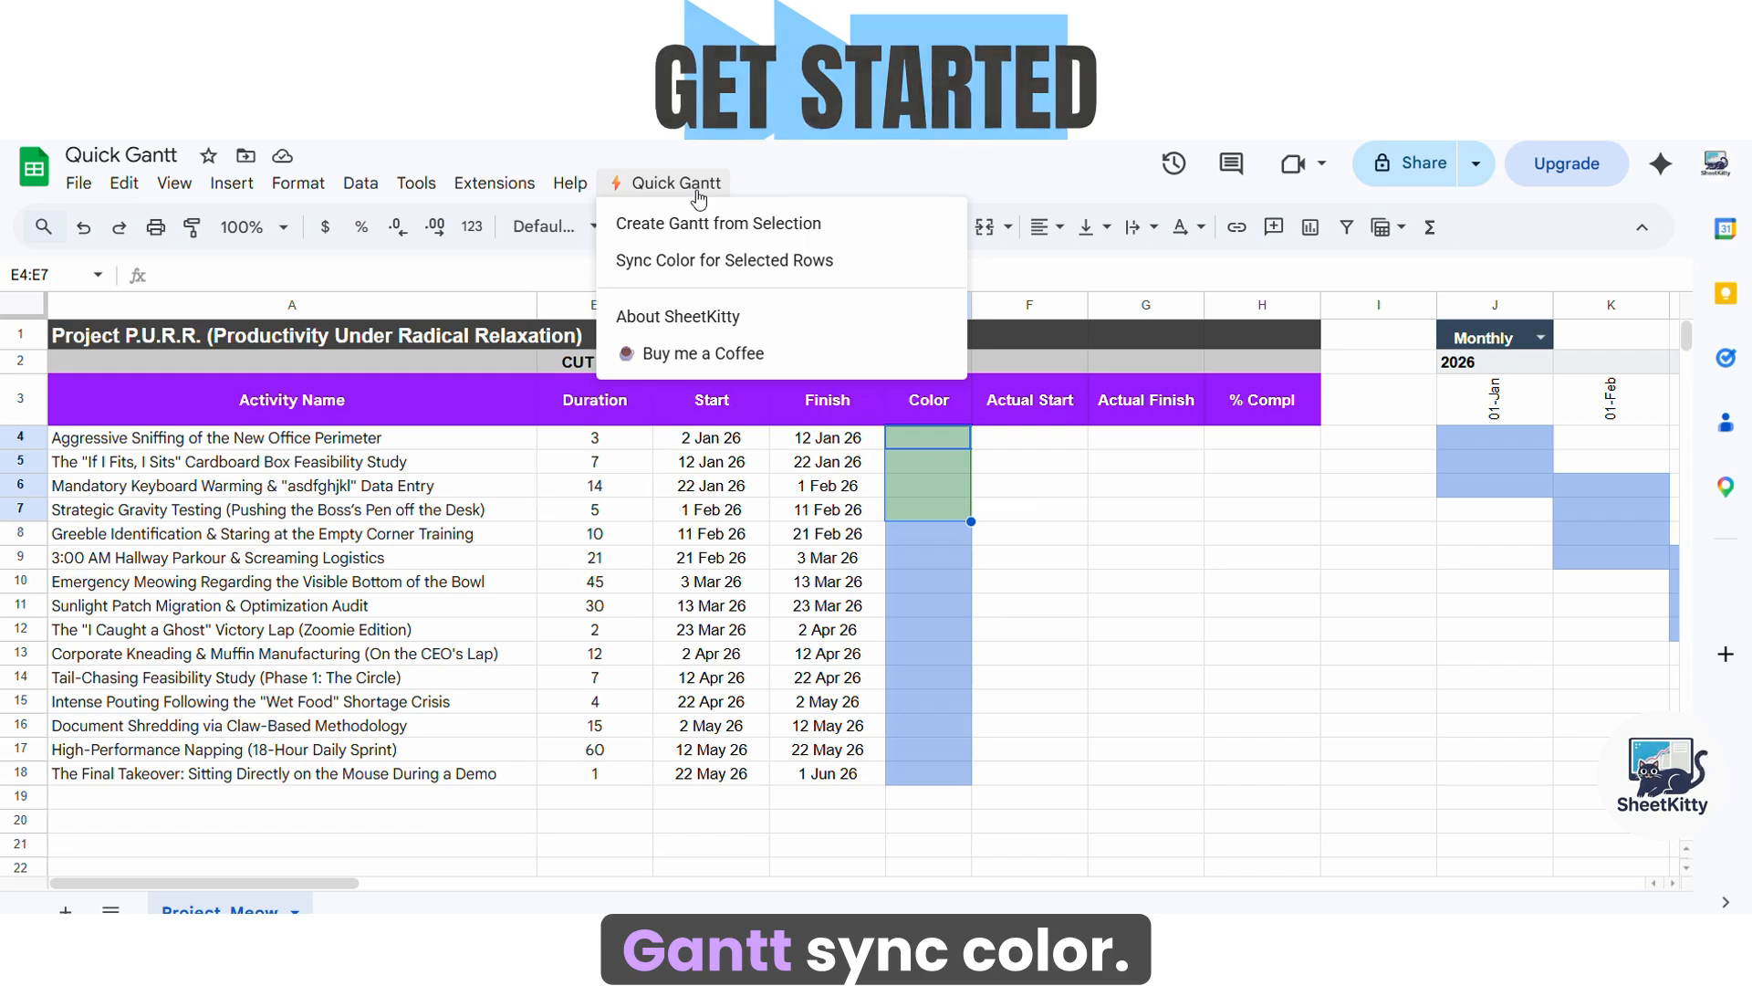
{"action": "left_click", "coordinate": [709, 260]}
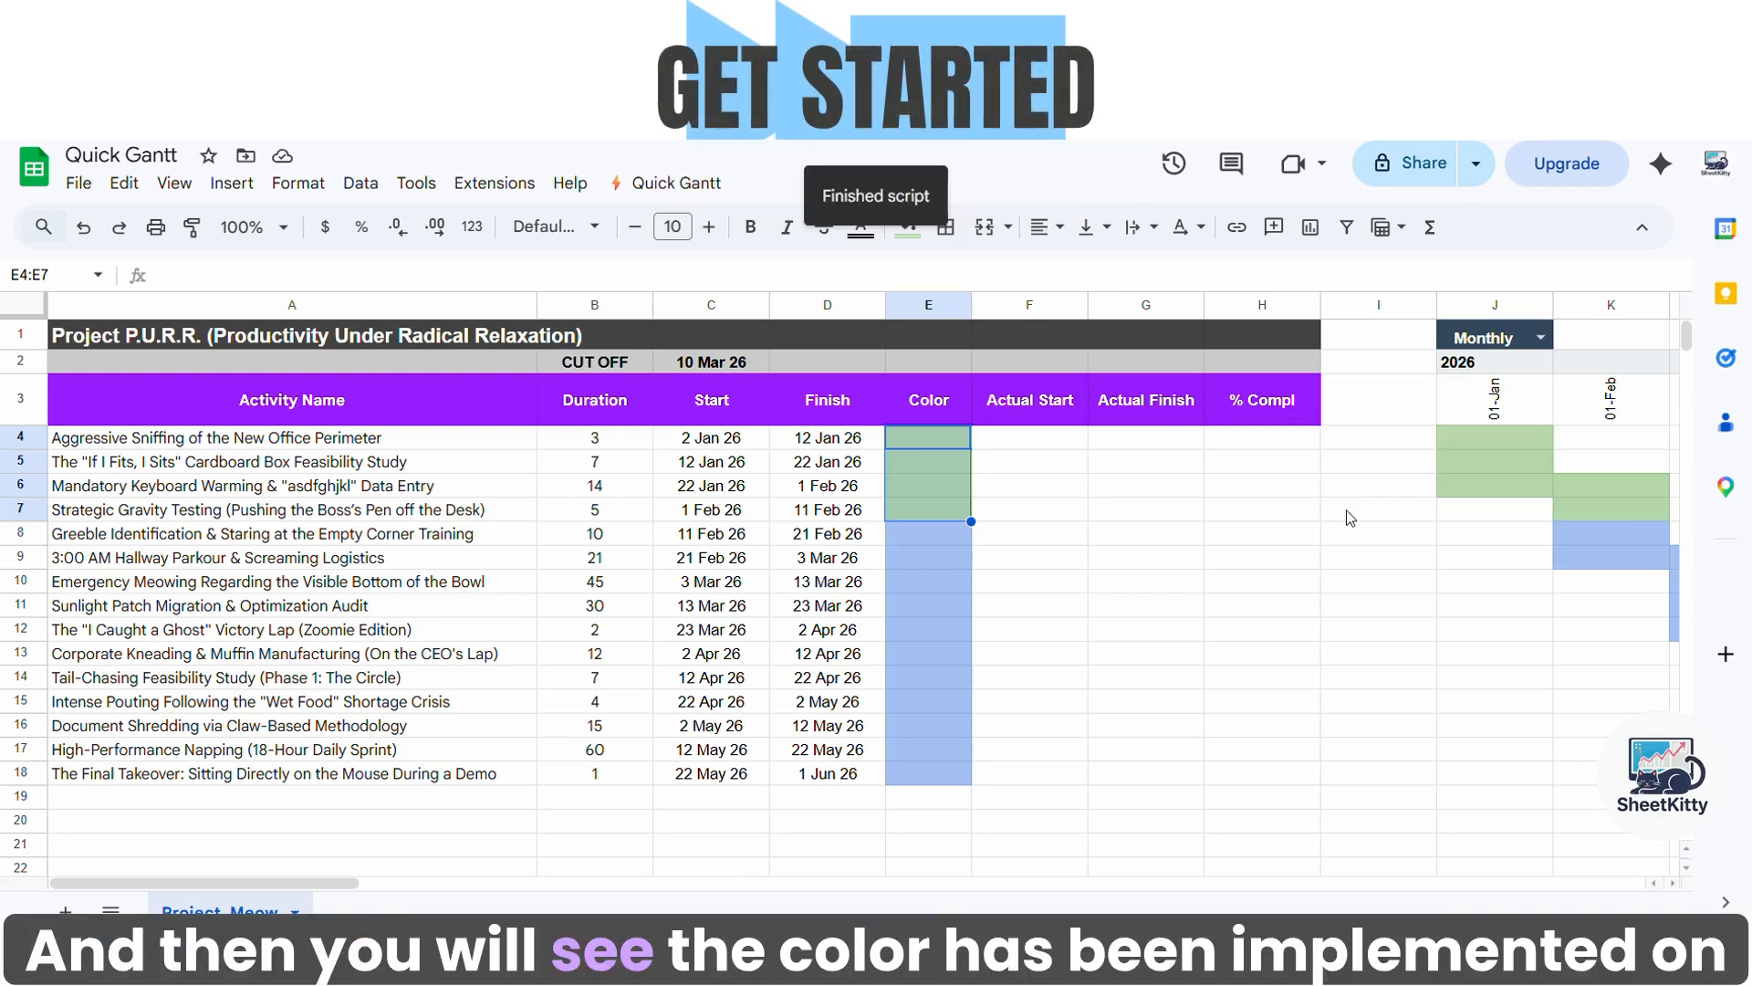
Fill the Color cells E8:E11 with light red and sync that color to their Gantt bars
{"action": "left_click", "coordinate": [924, 540]}
{"action": "left_click_drag", "start_coordinate": [920, 533], "coordinate": [923, 599]}
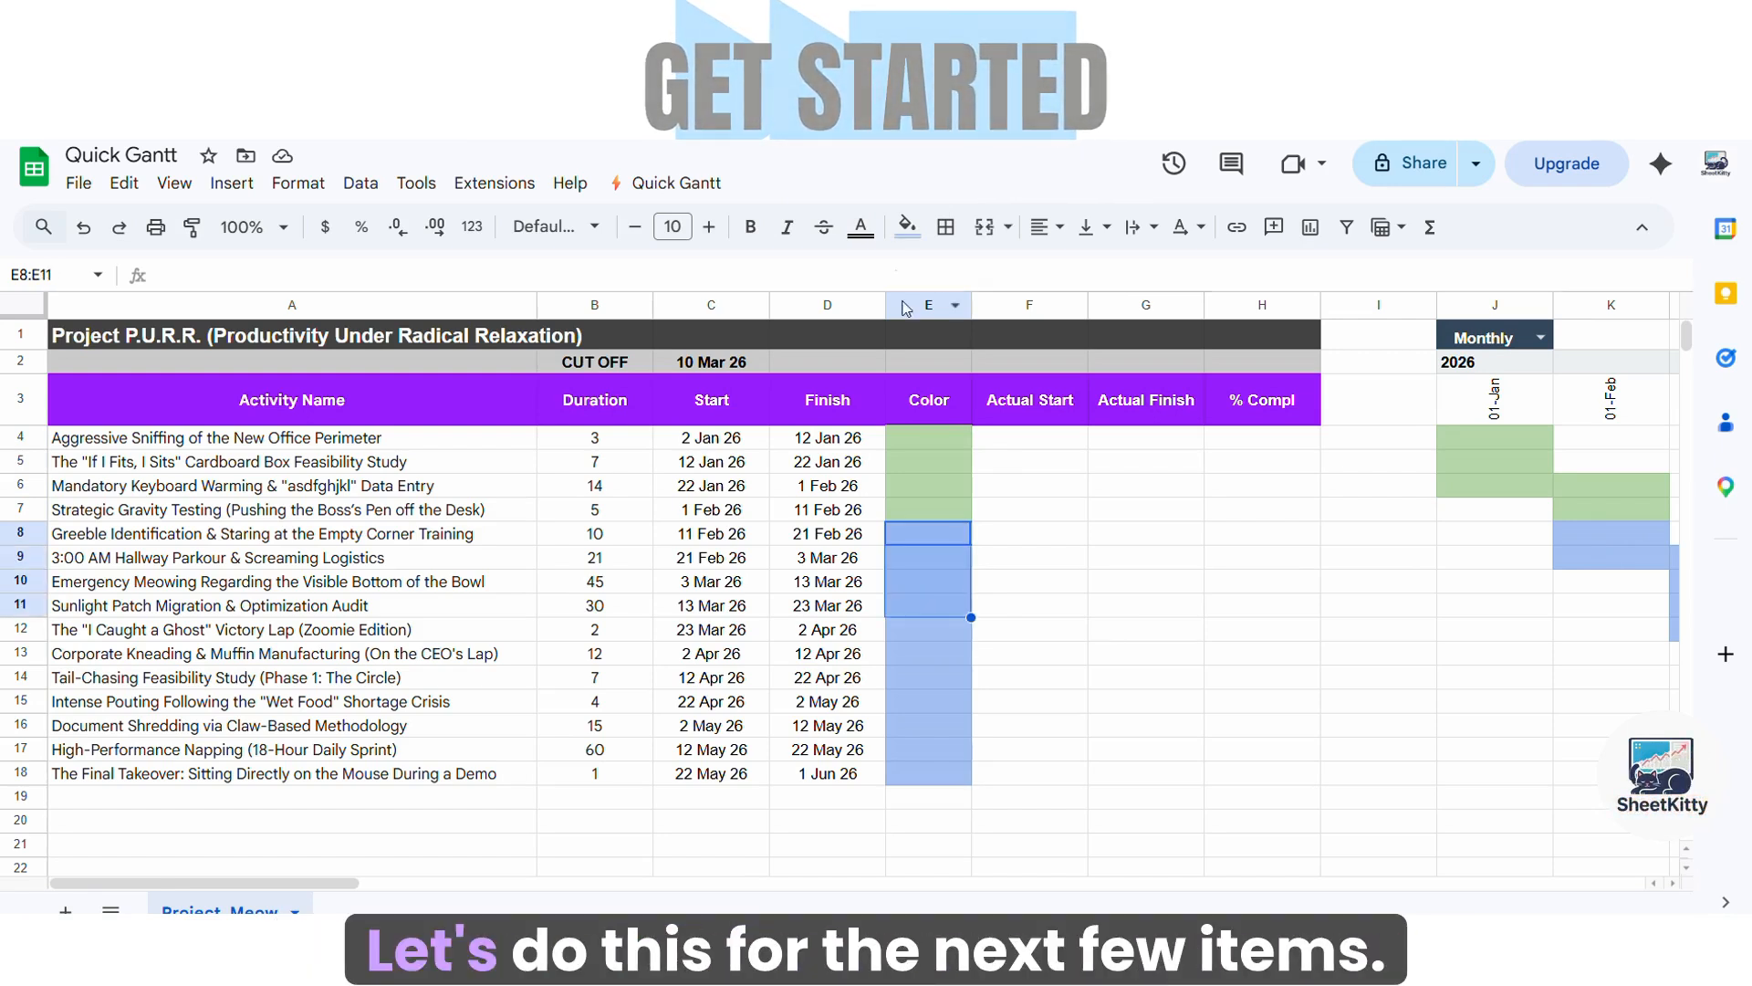
{"action": "left_click", "coordinate": [917, 232]}
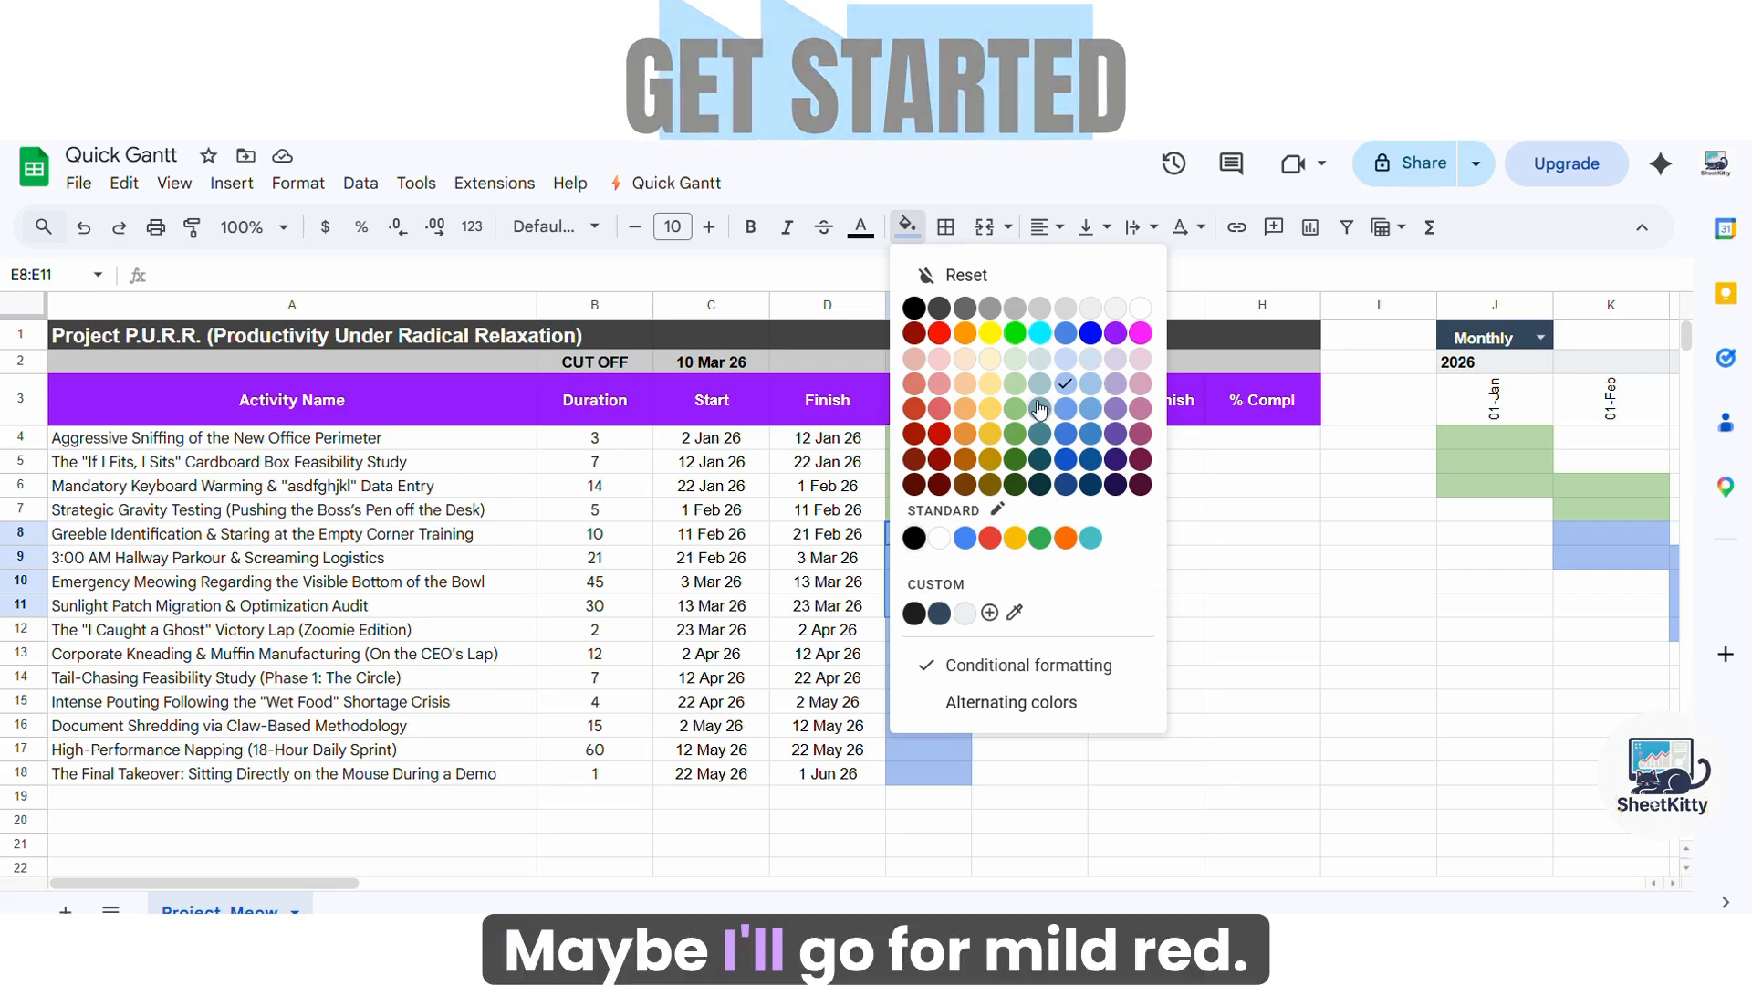
{"action": "left_click", "coordinate": [939, 391]}
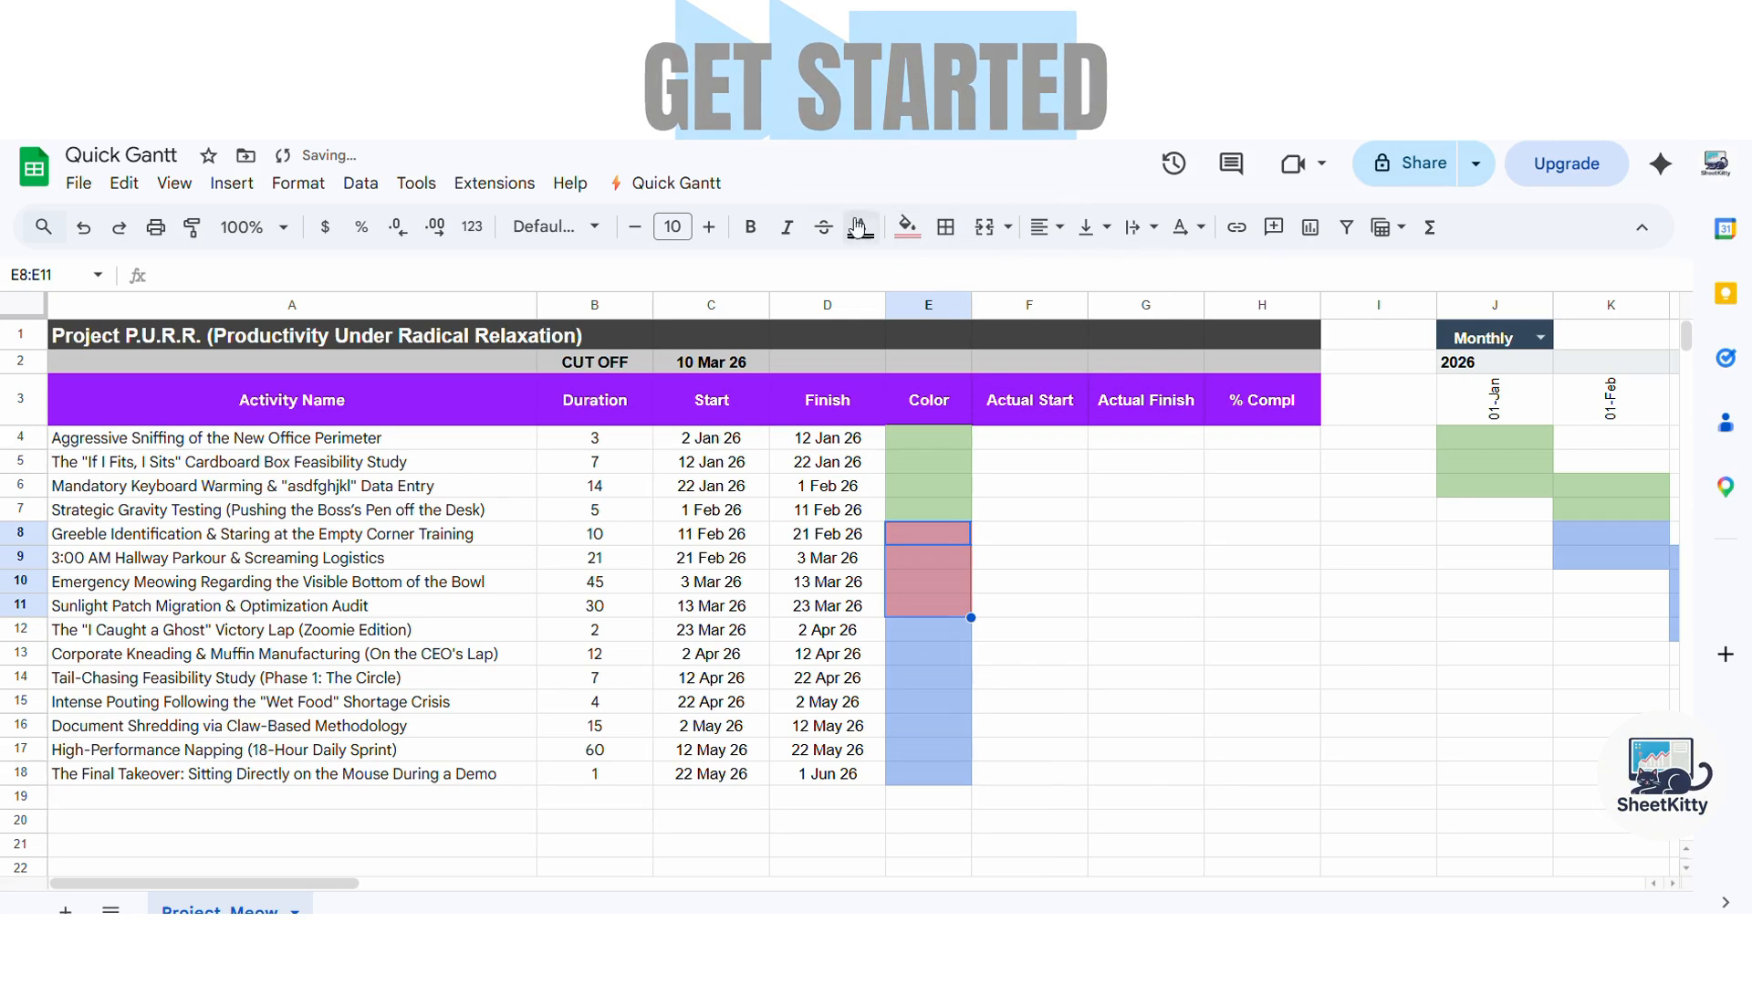
{"action": "left_click", "coordinate": [675, 184]}
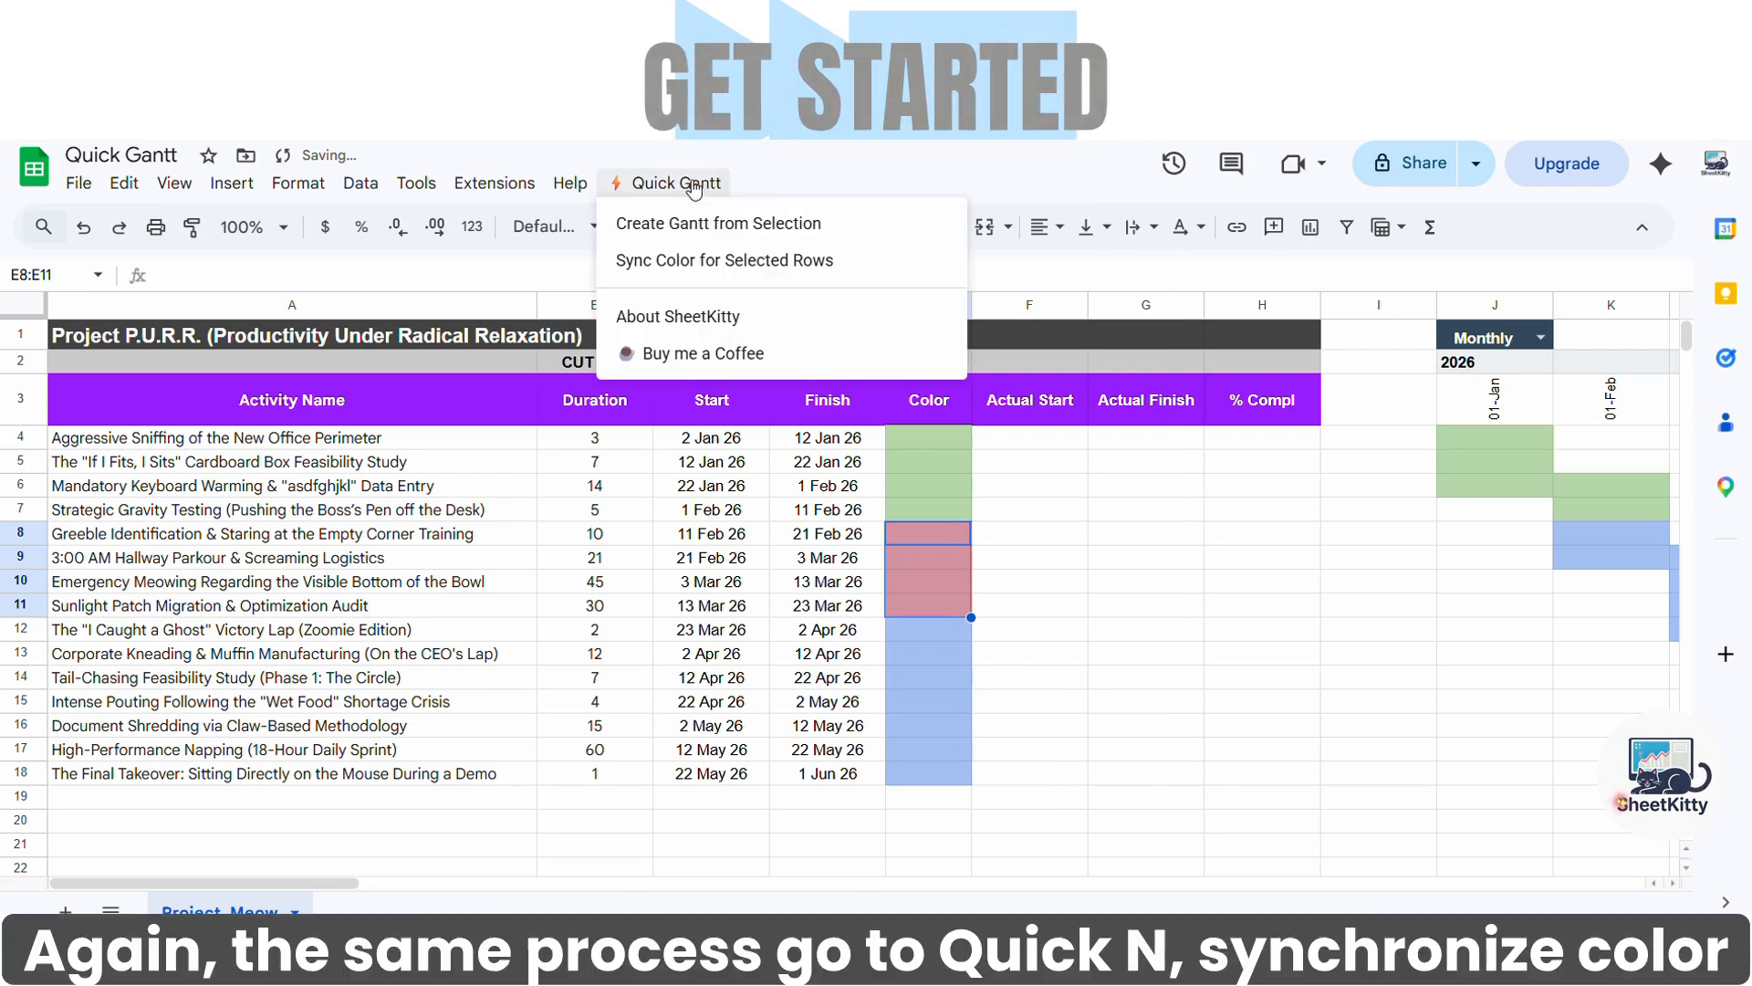
{"action": "left_click", "coordinate": [691, 261]}
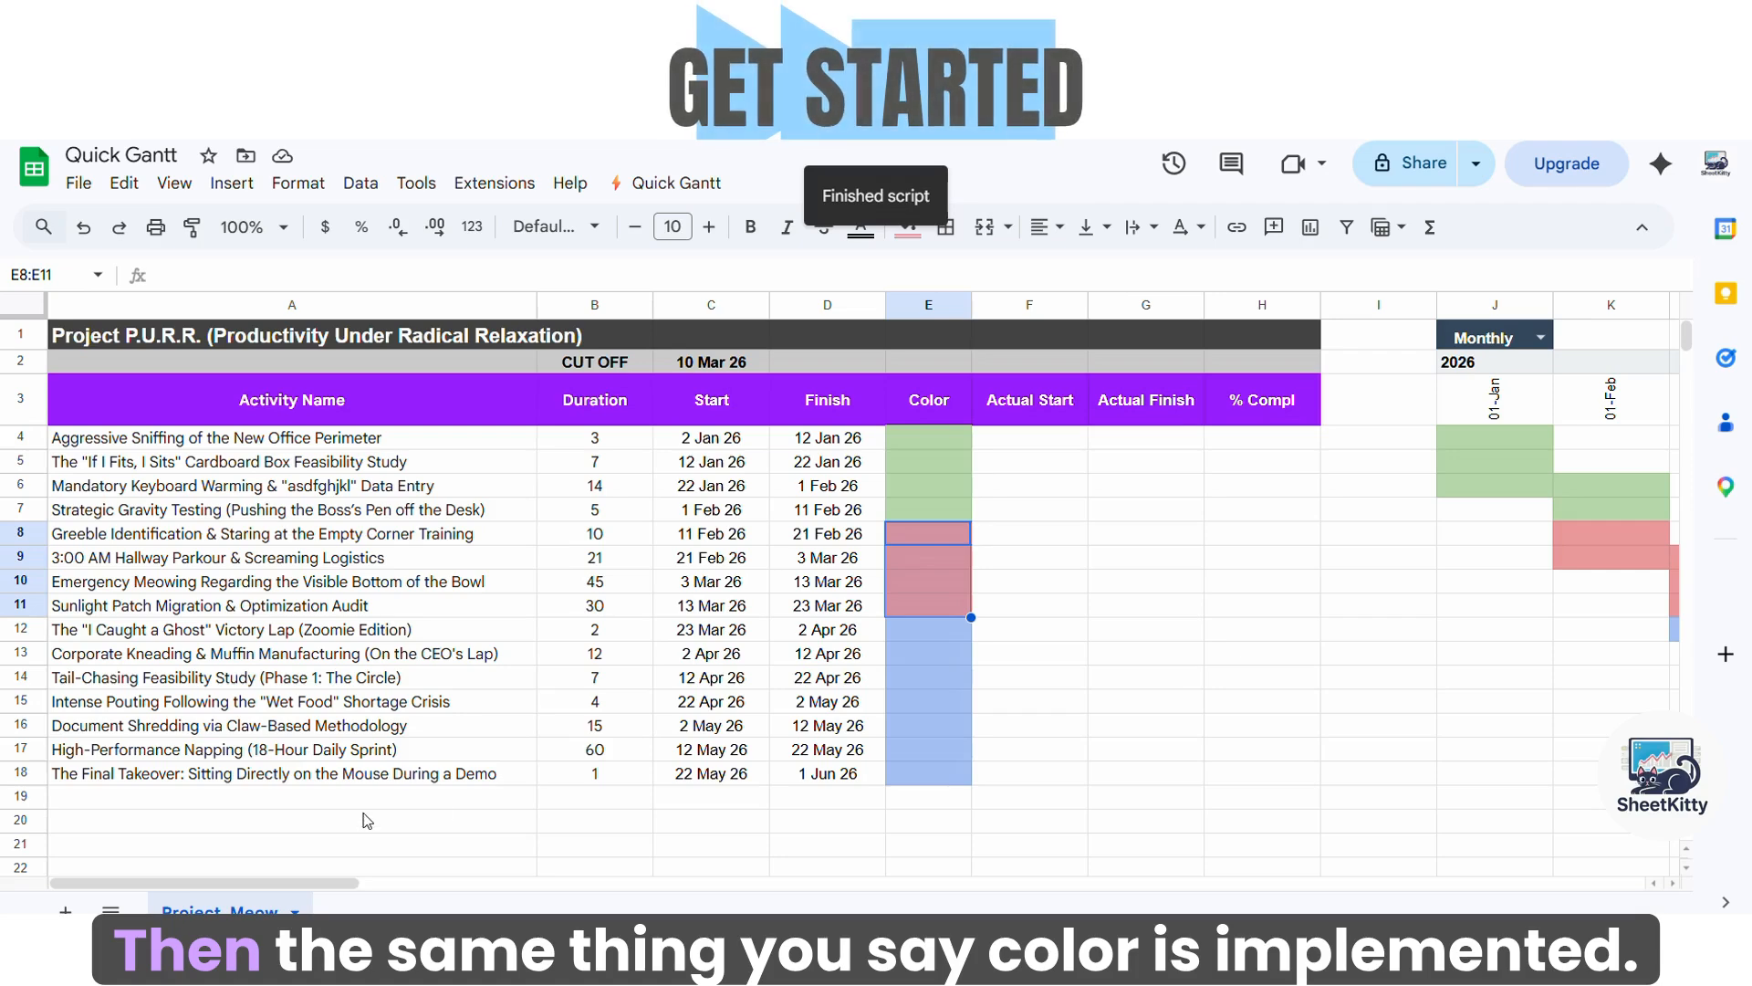
Fill the Color cells E12:E15 with a muted rose
{"action": "left_click_drag", "start_coordinate": [340, 891], "coordinate": [444, 907]}
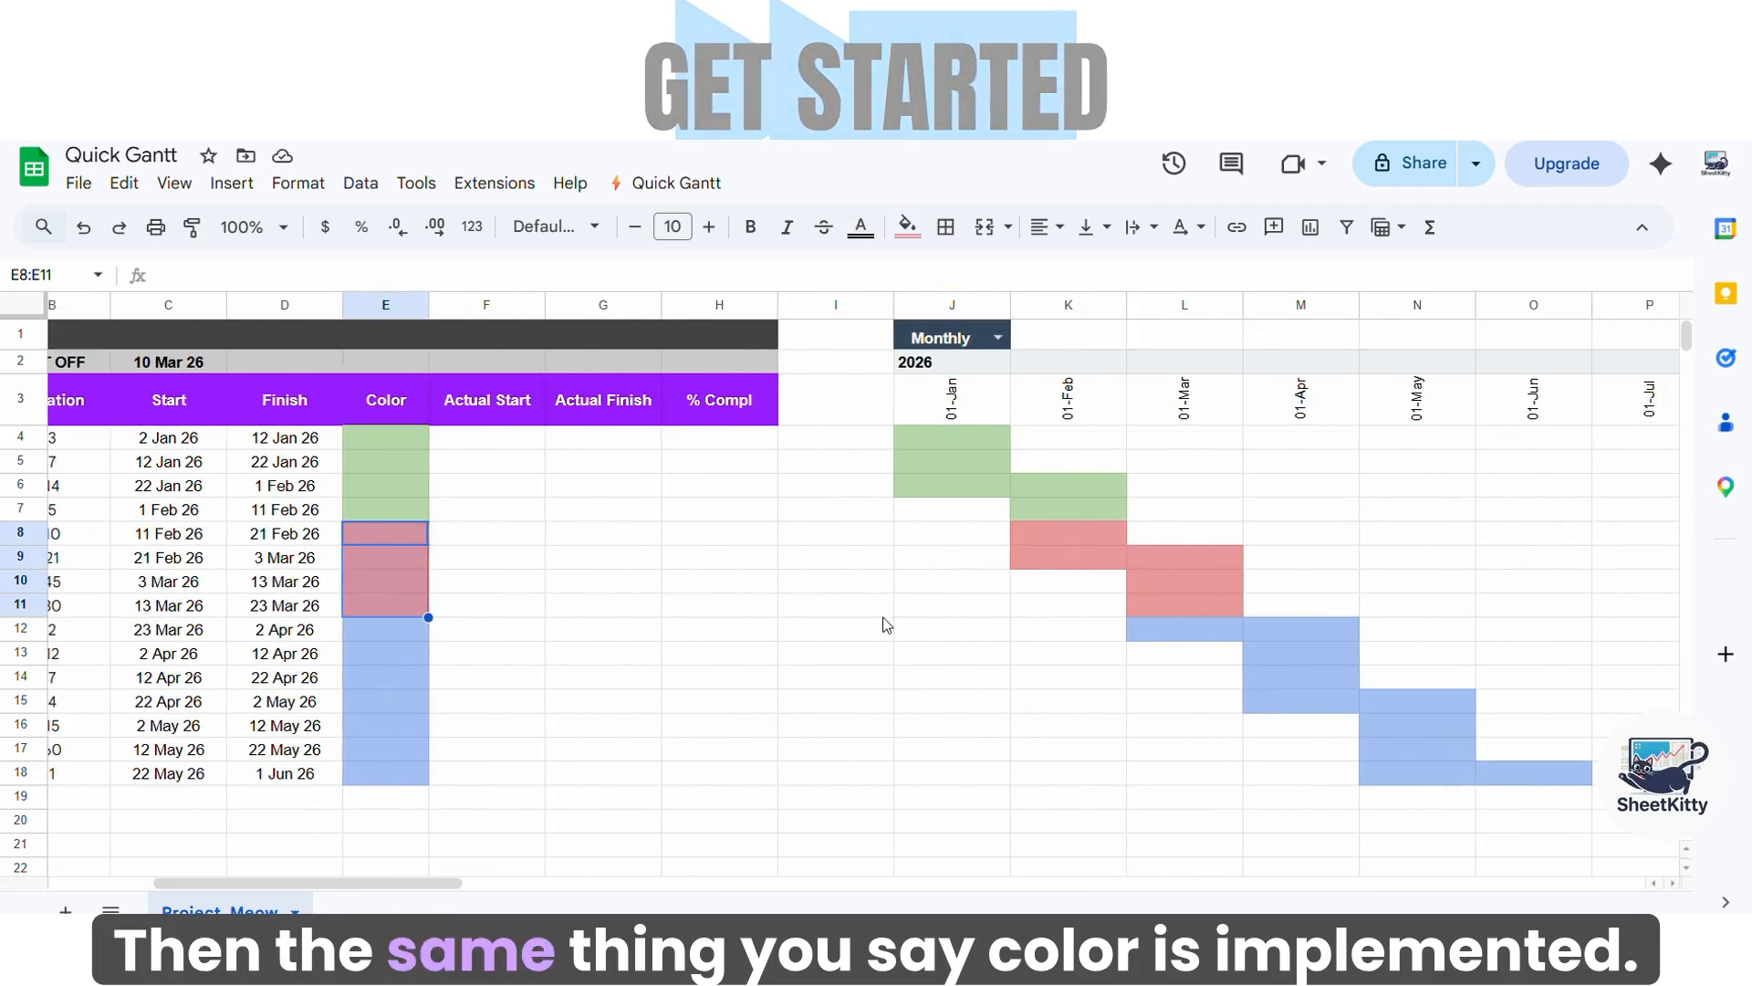
{"action": "left_click", "coordinate": [389, 632]}
{"action": "left_click_drag", "start_coordinate": [389, 637], "coordinate": [392, 698]}
{"action": "left_click", "coordinate": [908, 226]}
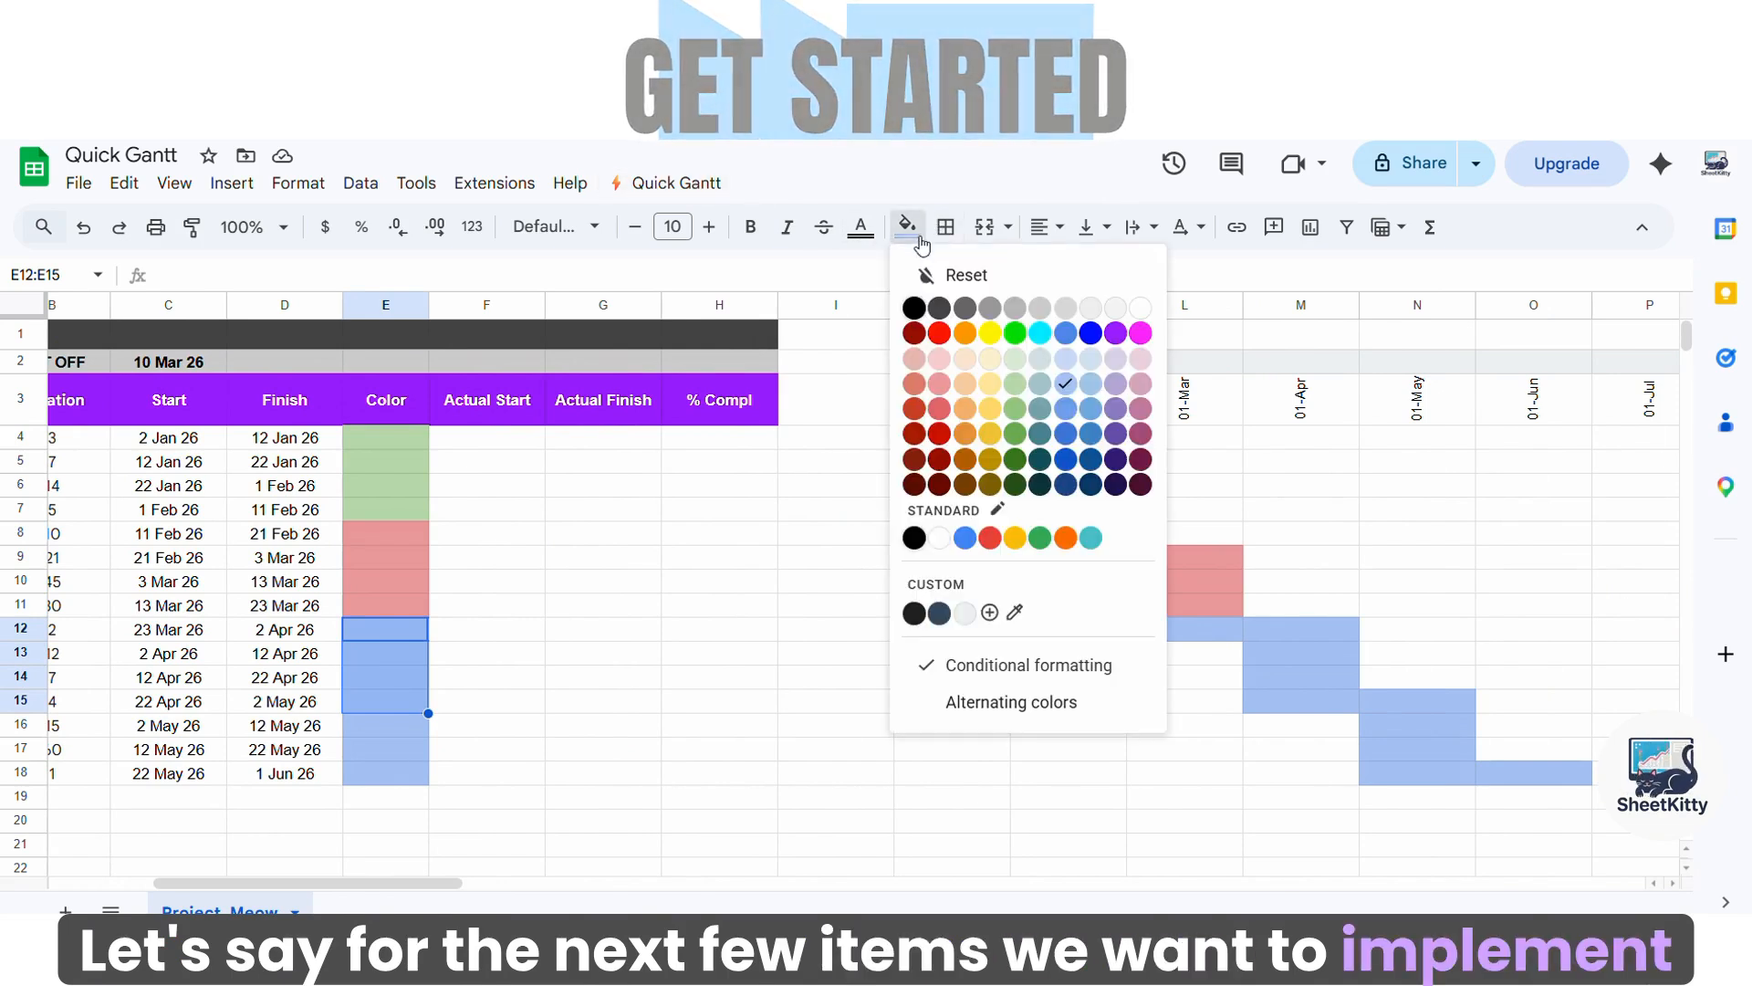
{"action": "left_click", "coordinate": [1141, 408]}
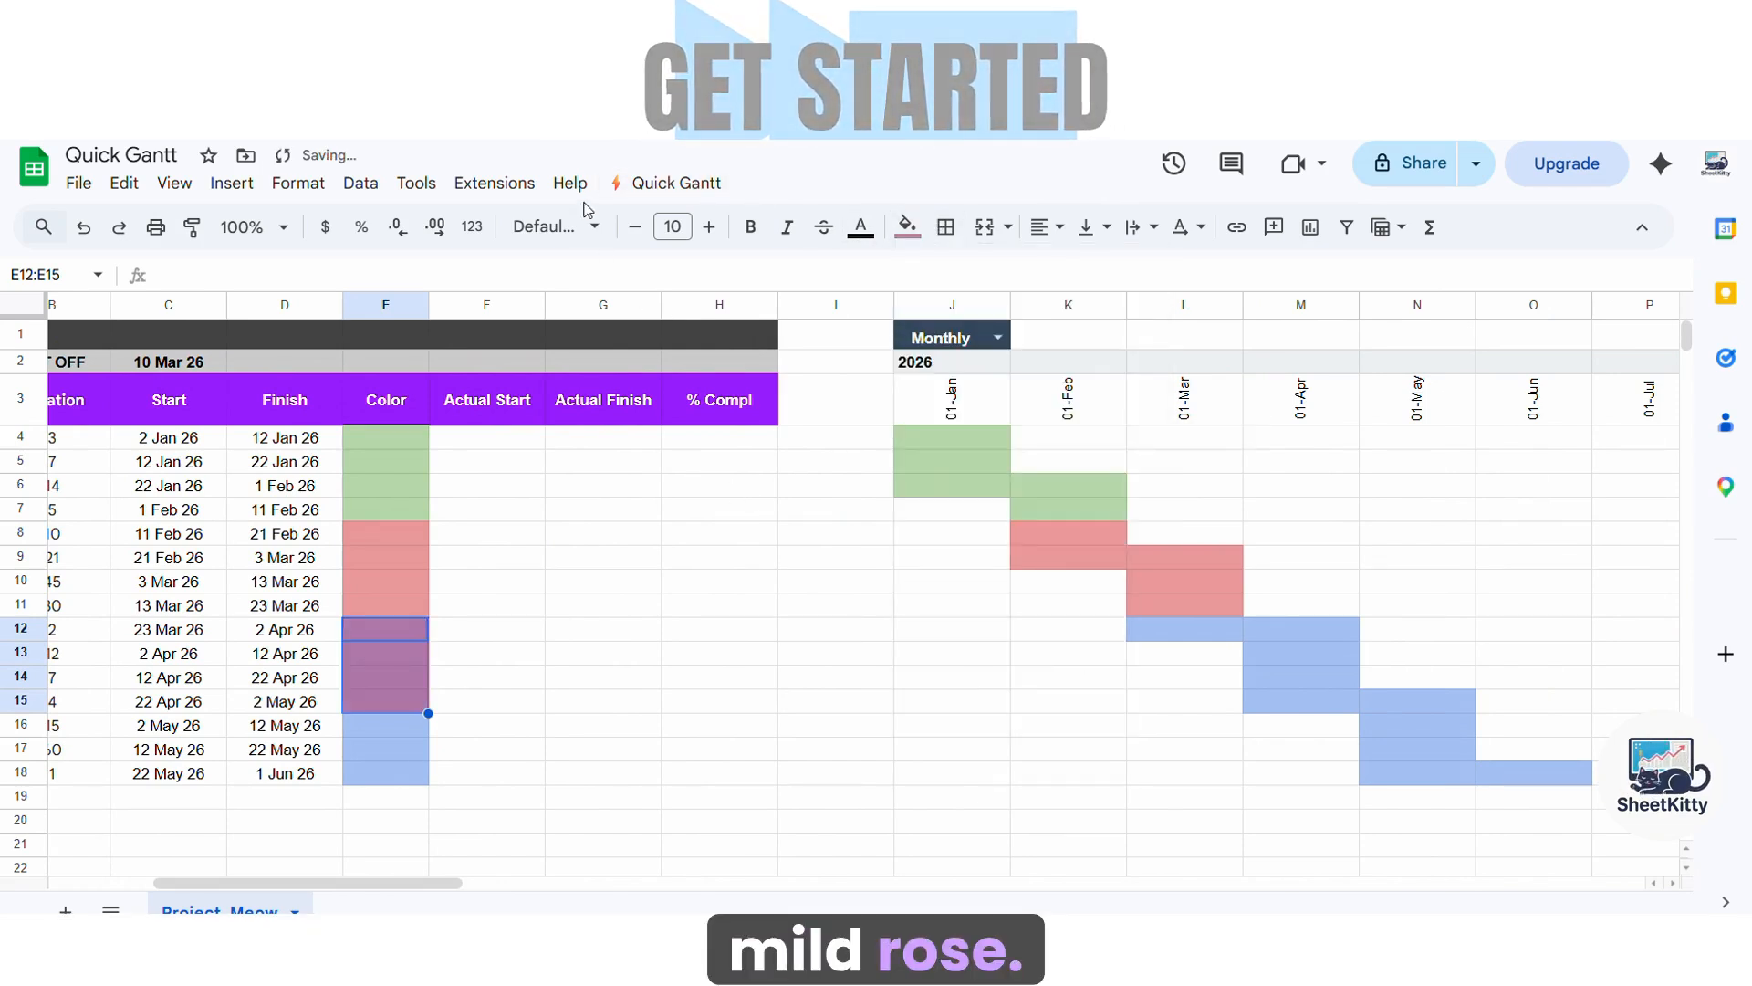
Change the fill of E12:E15 to bright green and sync it to the Gantt bars of those rows
{"action": "left_click", "coordinate": [908, 227]}
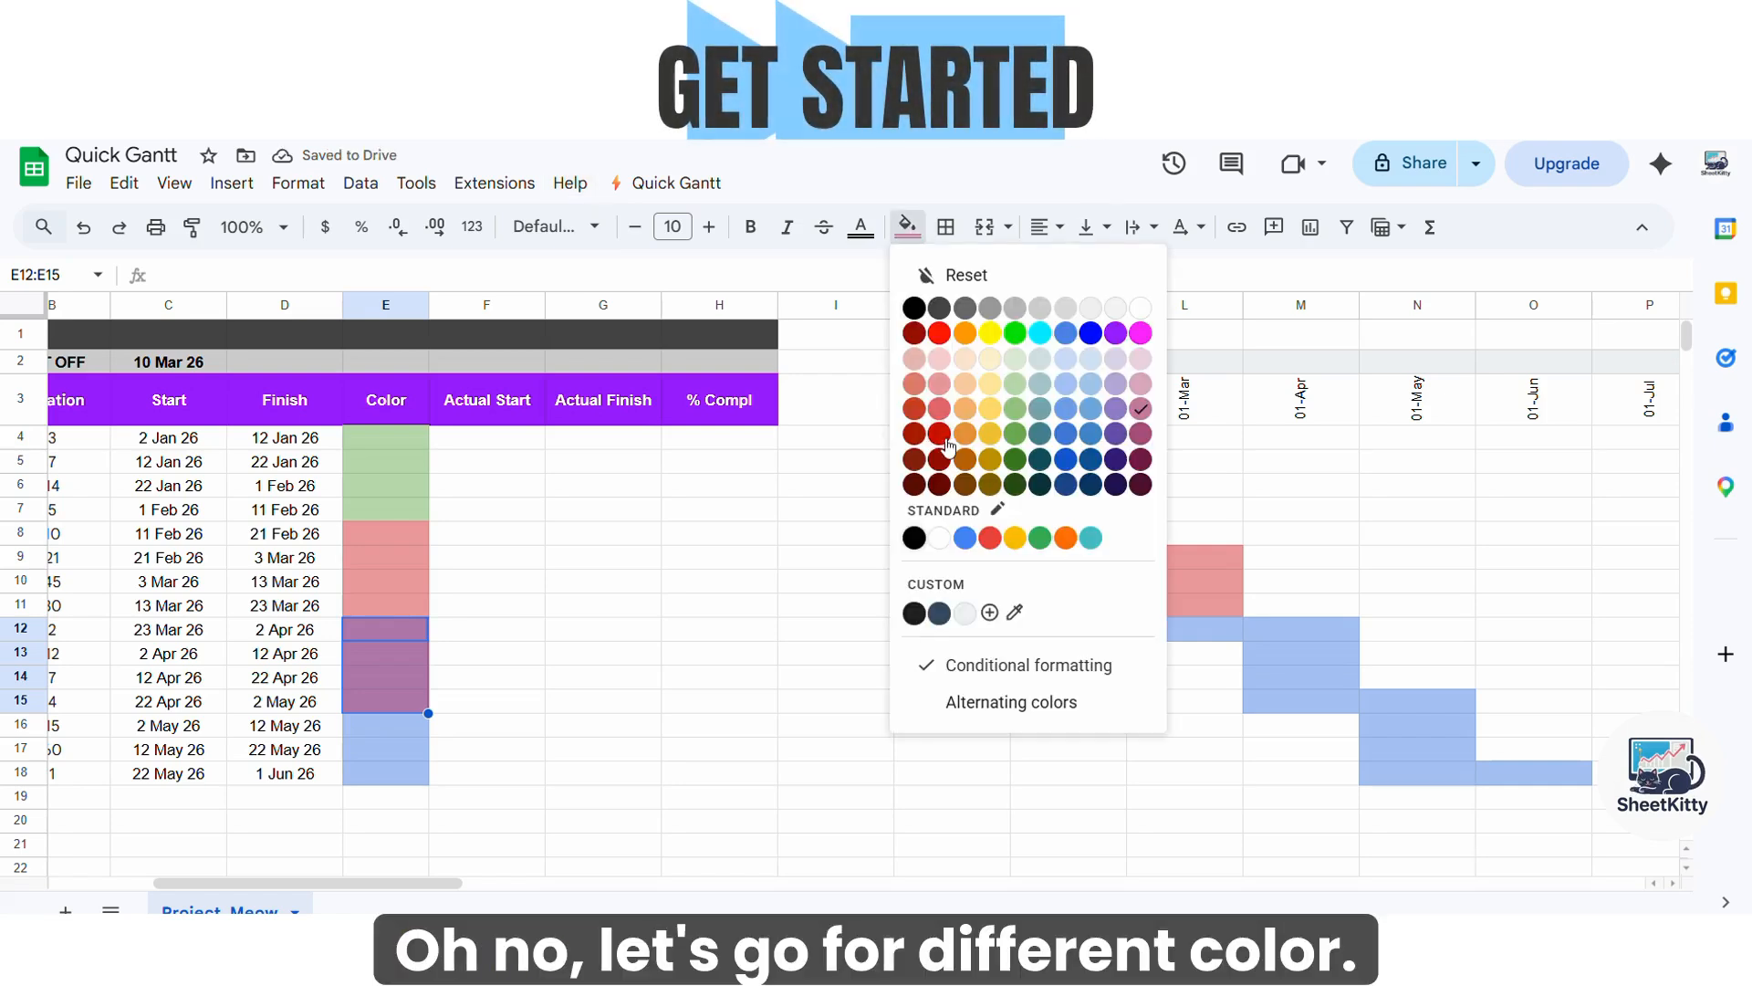
{"action": "left_click", "coordinate": [1015, 334]}
{"action": "left_click", "coordinate": [671, 182]}
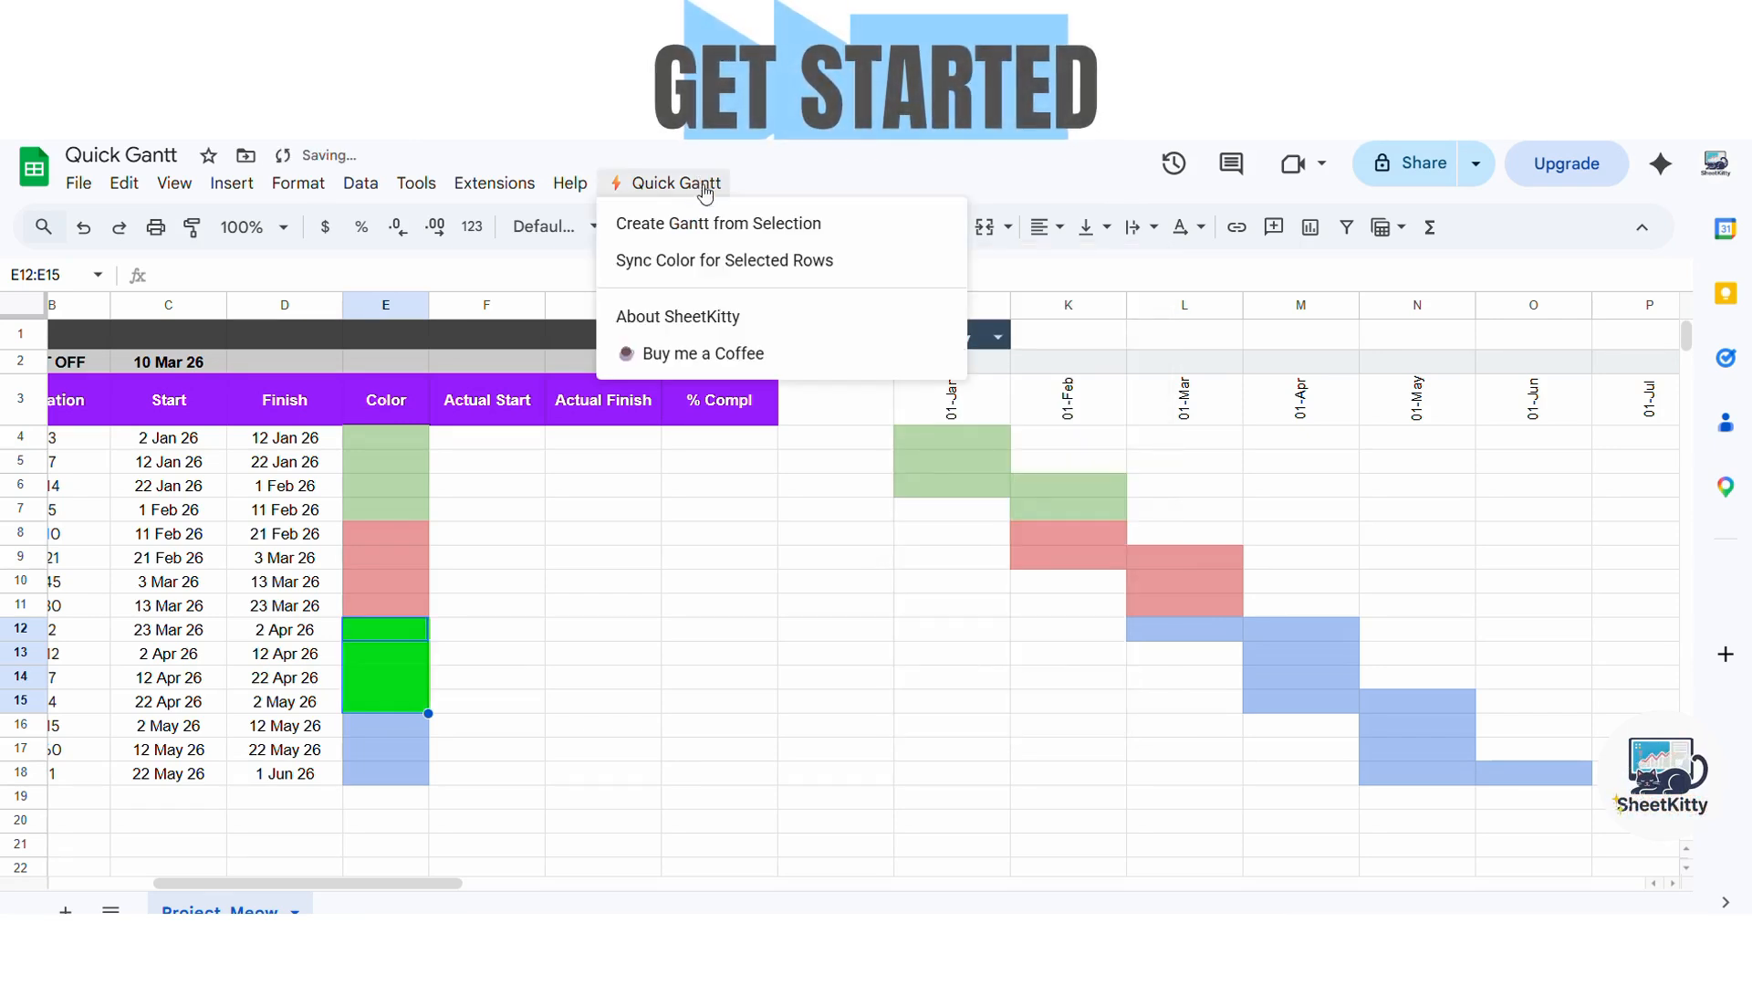
{"action": "left_click", "coordinate": [708, 262]}
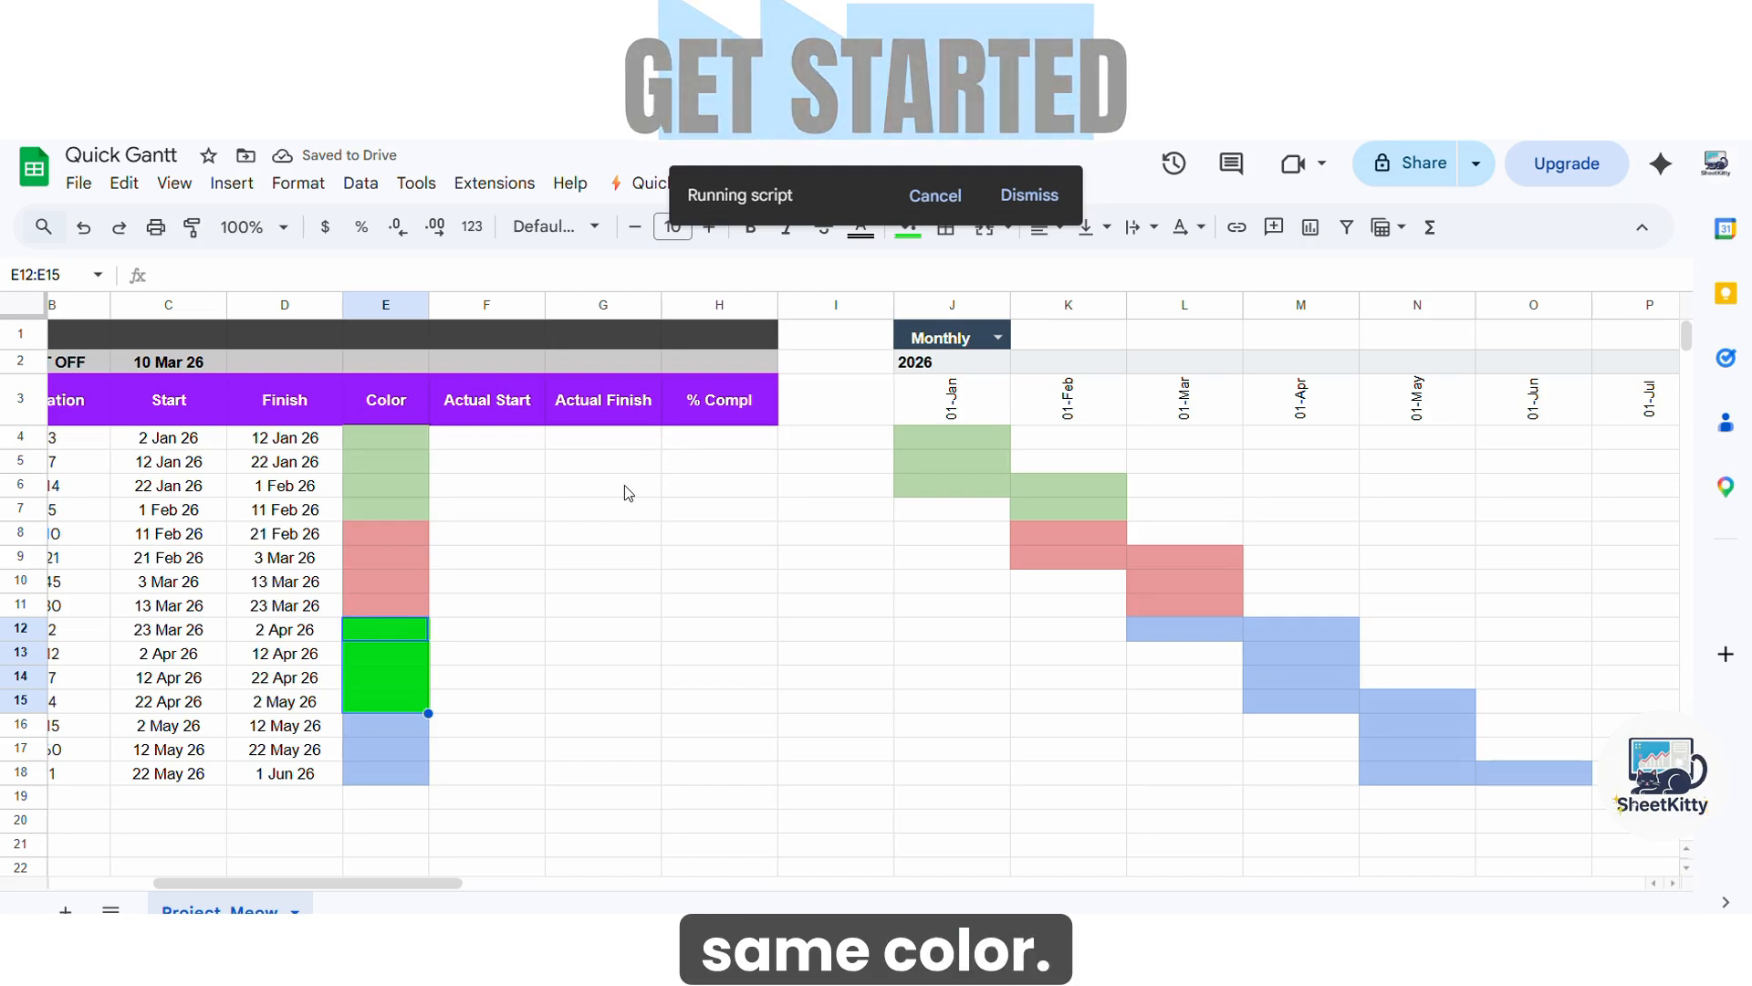
Fill the Color cells E16:E18 with red and sync that color to their Gantt bars
{"action": "left_click_drag", "start_coordinate": [383, 726], "coordinate": [385, 767]}
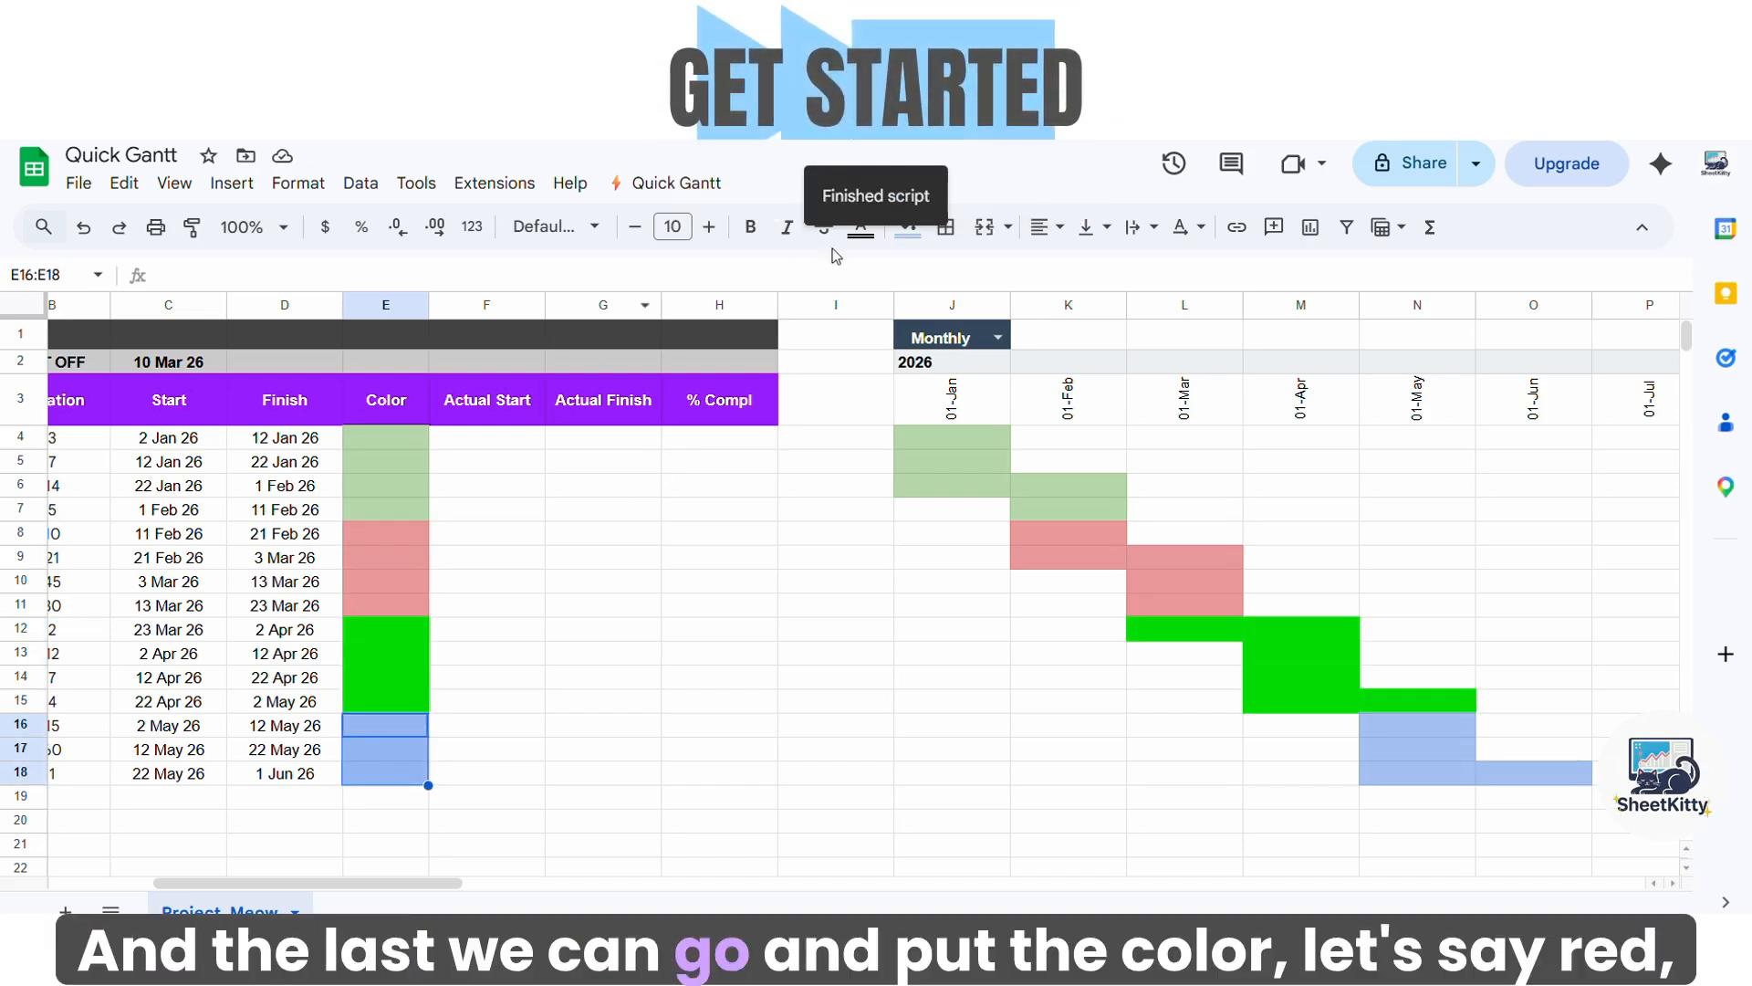
{"action": "left_click", "coordinate": [907, 226]}
{"action": "left_click", "coordinate": [937, 333]}
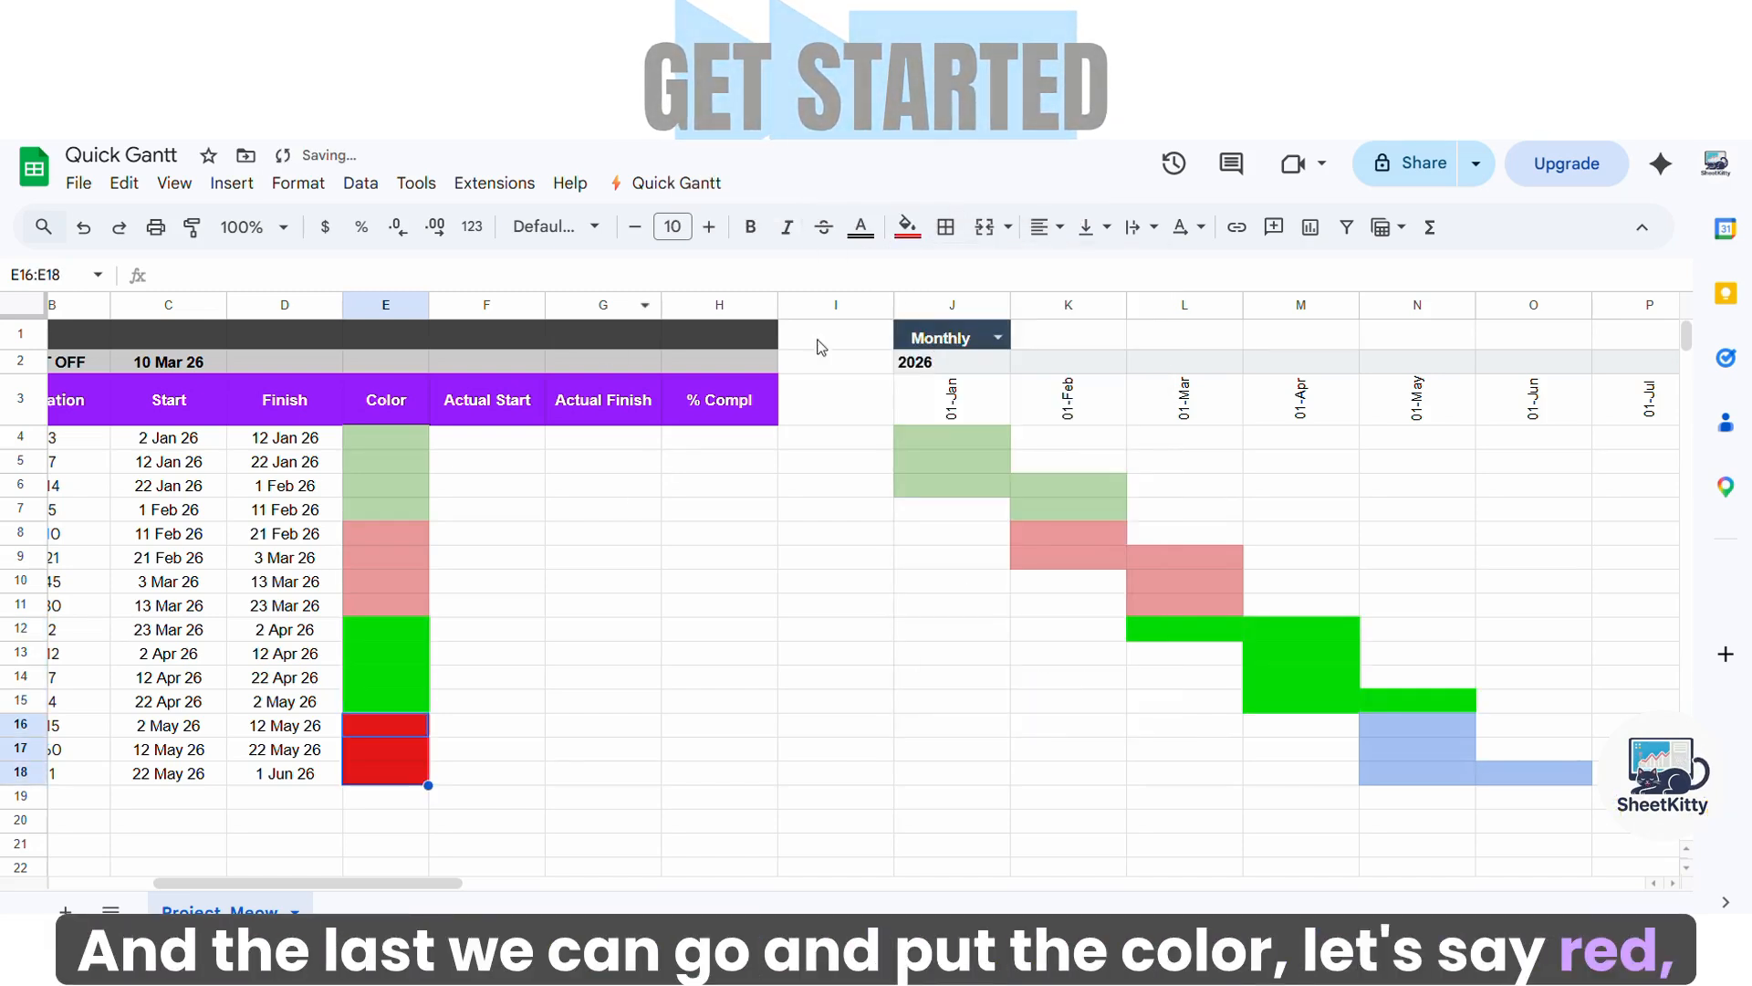
{"action": "left_click", "coordinate": [676, 182]}
{"action": "left_click", "coordinate": [708, 262]}
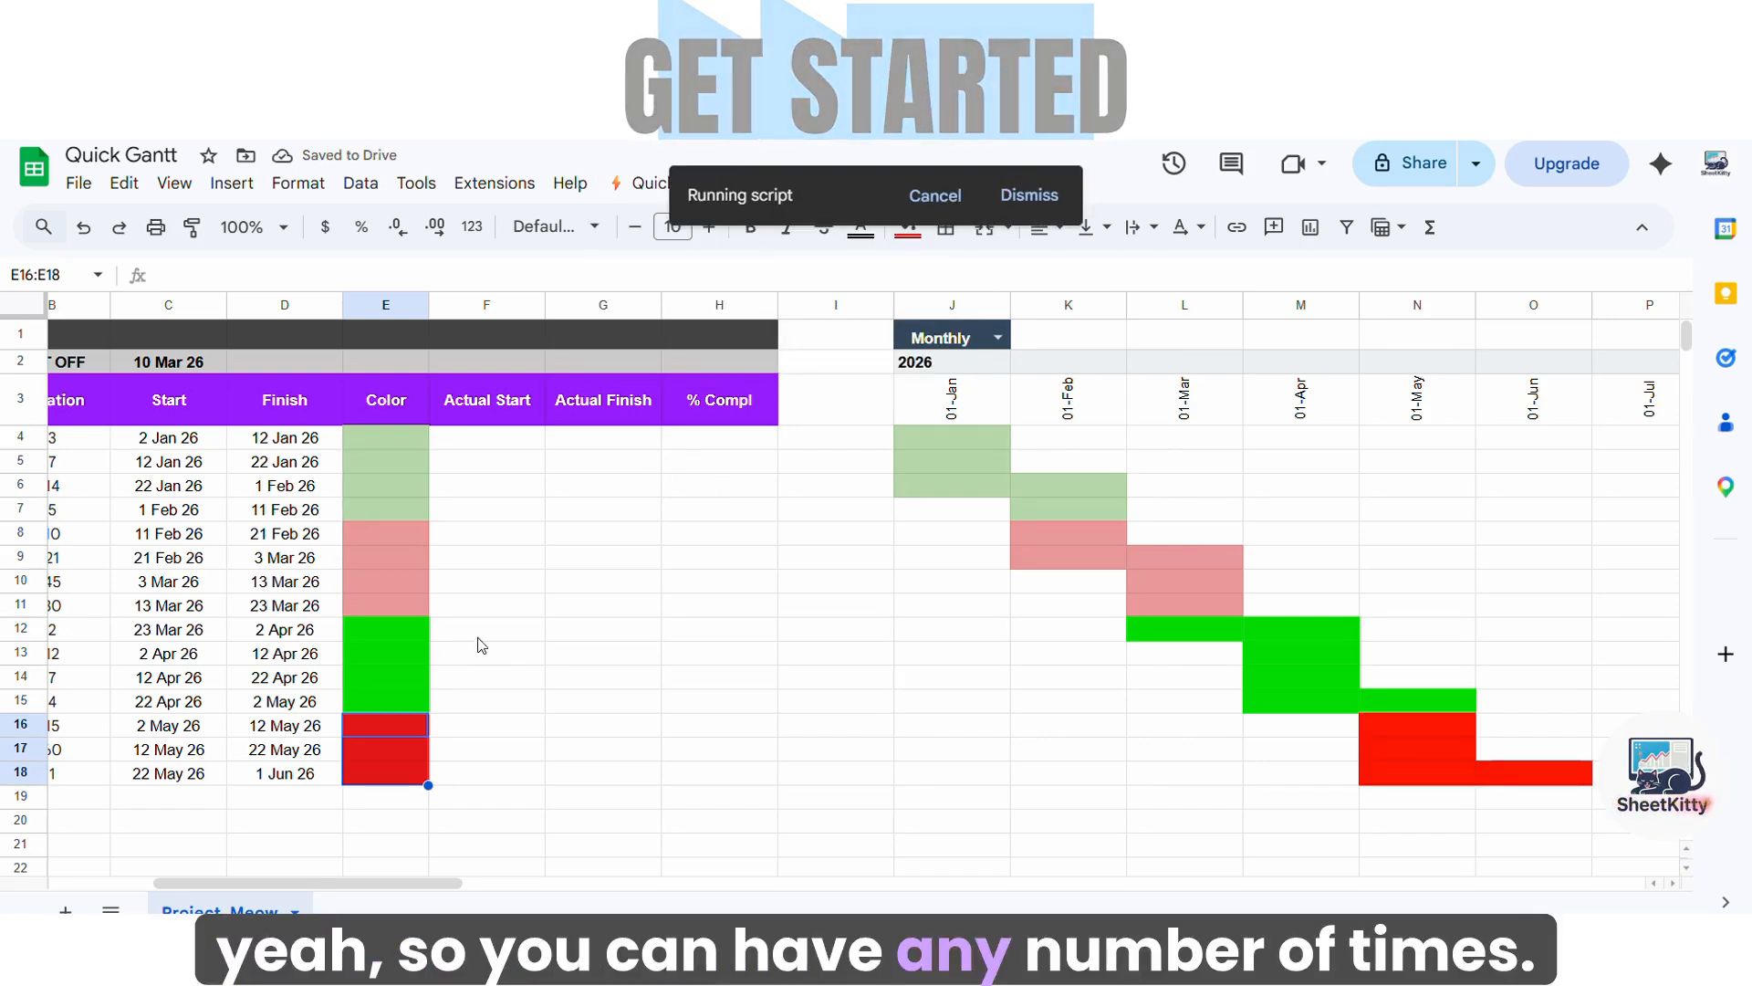
Fill all Color cells E4:E18 with bright purple and sync the color to every Gantt bar
{"action": "left_click_drag", "start_coordinate": [388, 436], "coordinate": [391, 775]}
{"action": "left_click", "coordinate": [908, 226]}
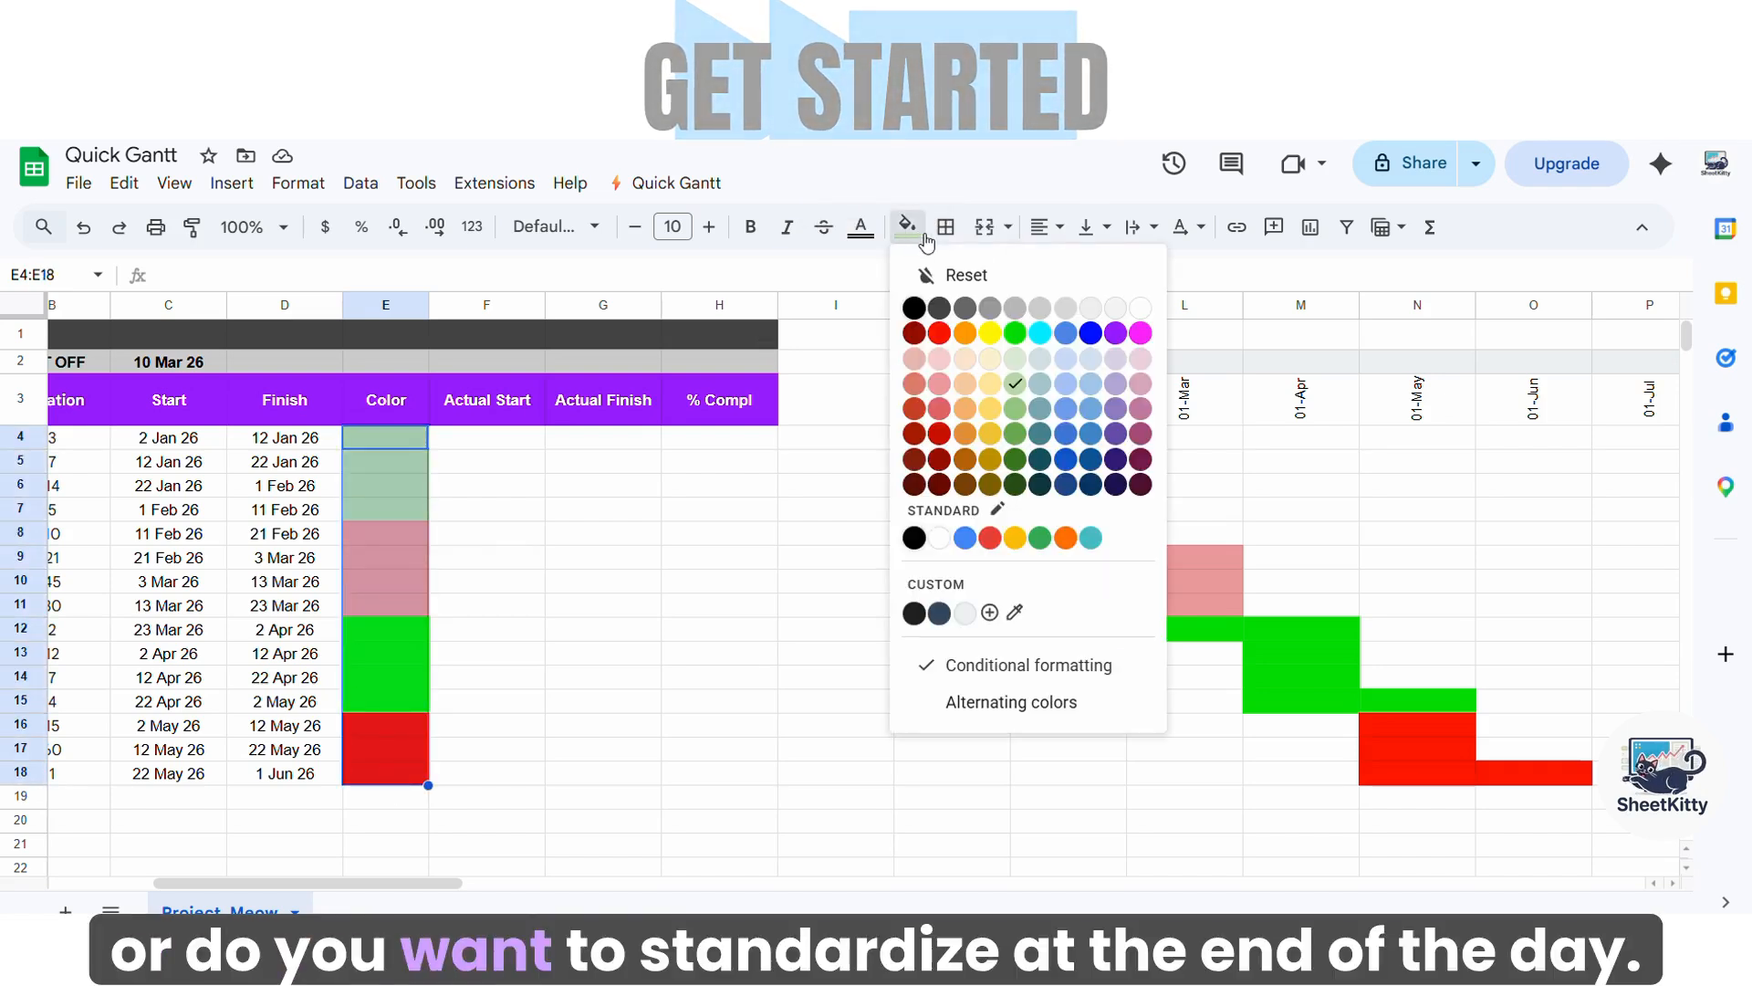
{"action": "left_click", "coordinate": [1116, 333]}
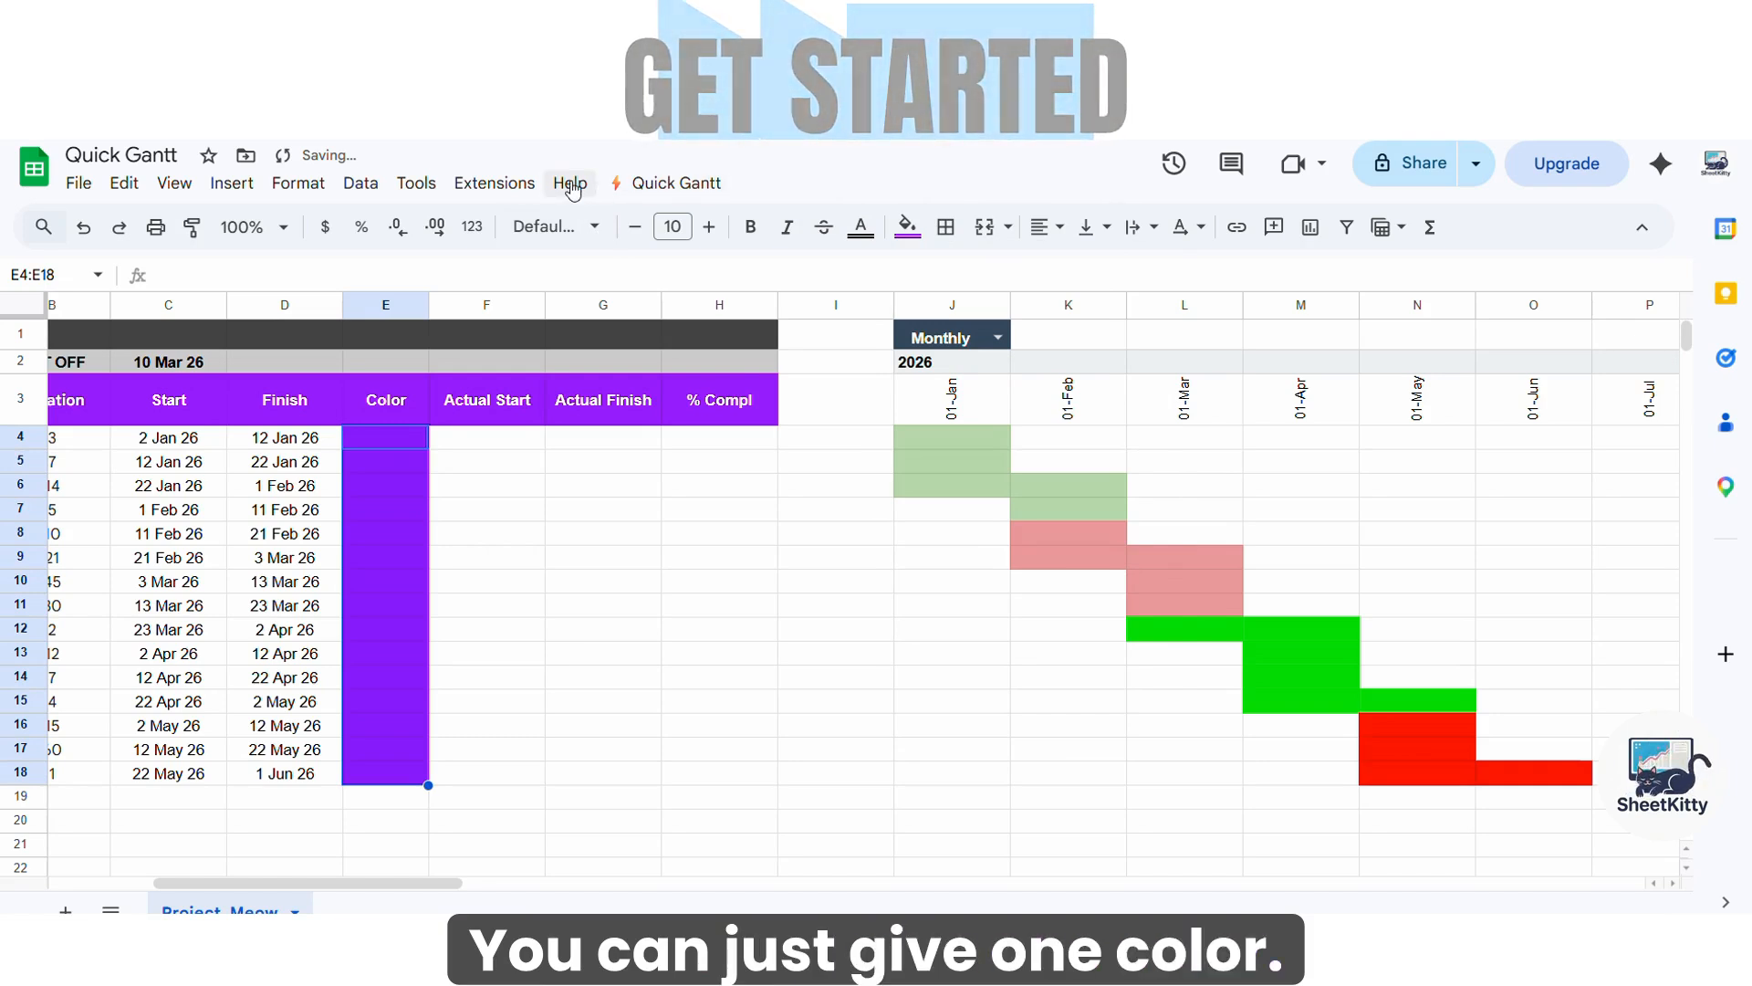
{"action": "left_click", "coordinate": [675, 182]}
{"action": "left_click", "coordinate": [684, 262]}
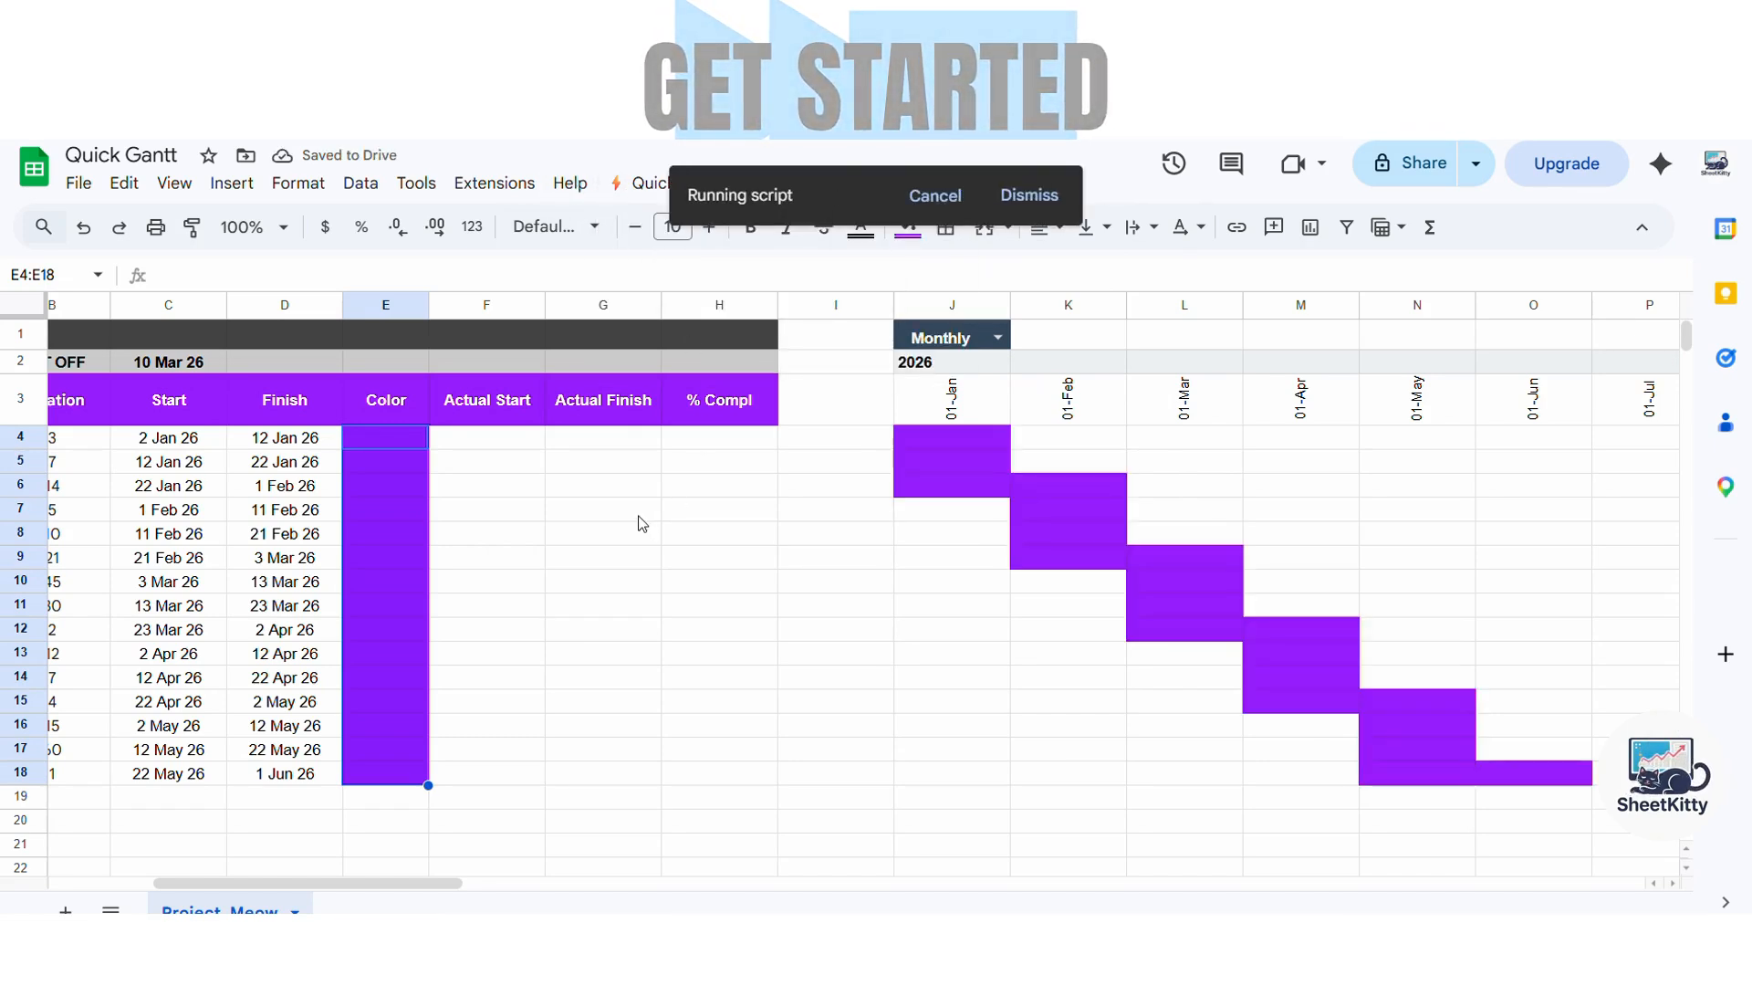
Replace the fill of E4:E18 with a milder light purple and sync it to all Gantt bars
{"action": "left_click", "coordinate": [911, 233]}
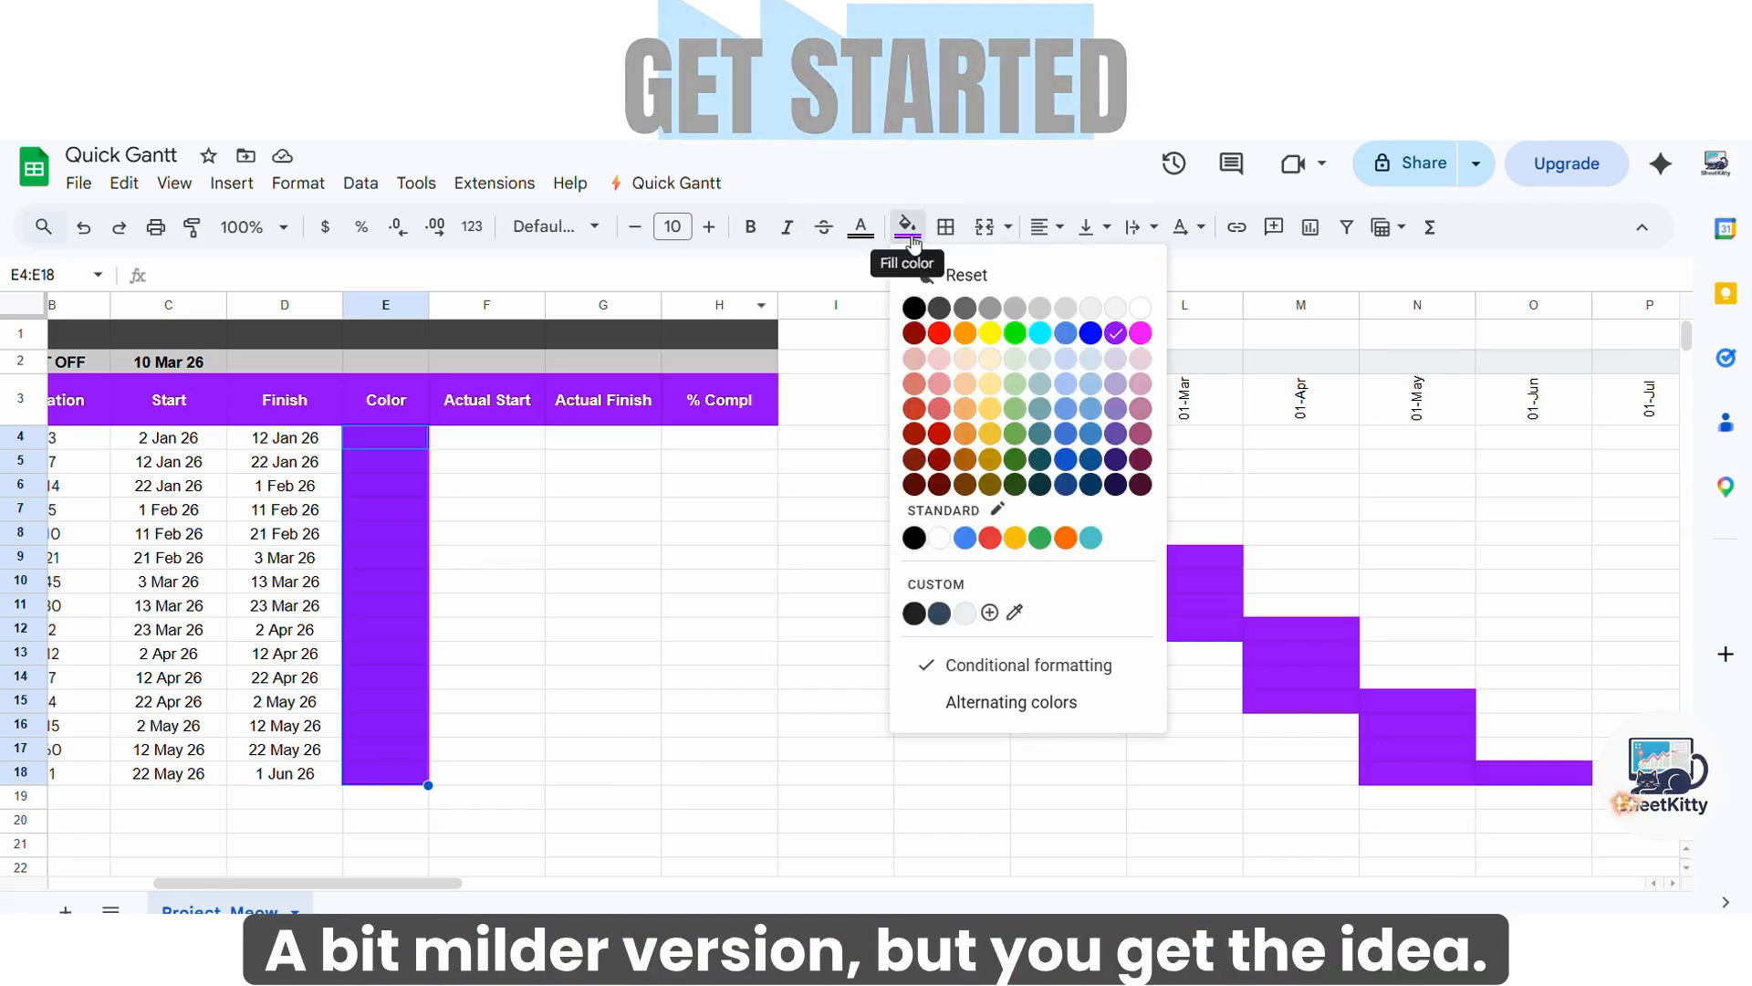
{"action": "left_click", "coordinate": [1118, 410]}
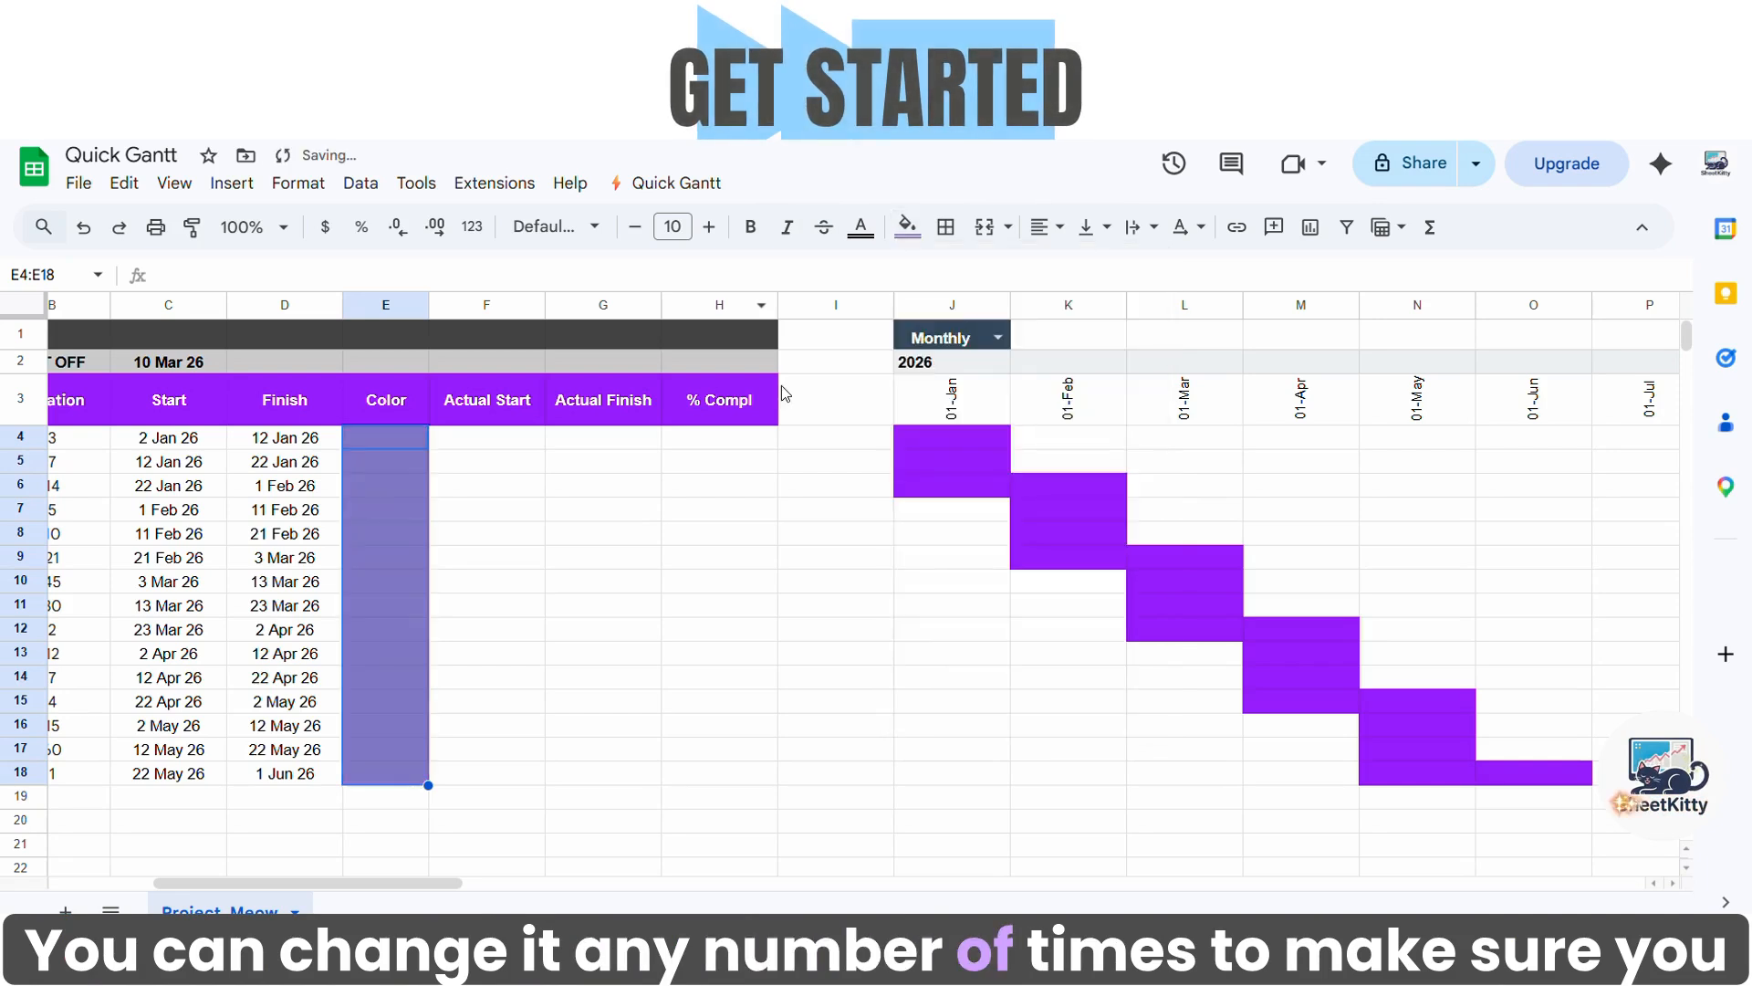
{"action": "left_click", "coordinate": [674, 182]}
{"action": "left_click", "coordinate": [730, 259]}
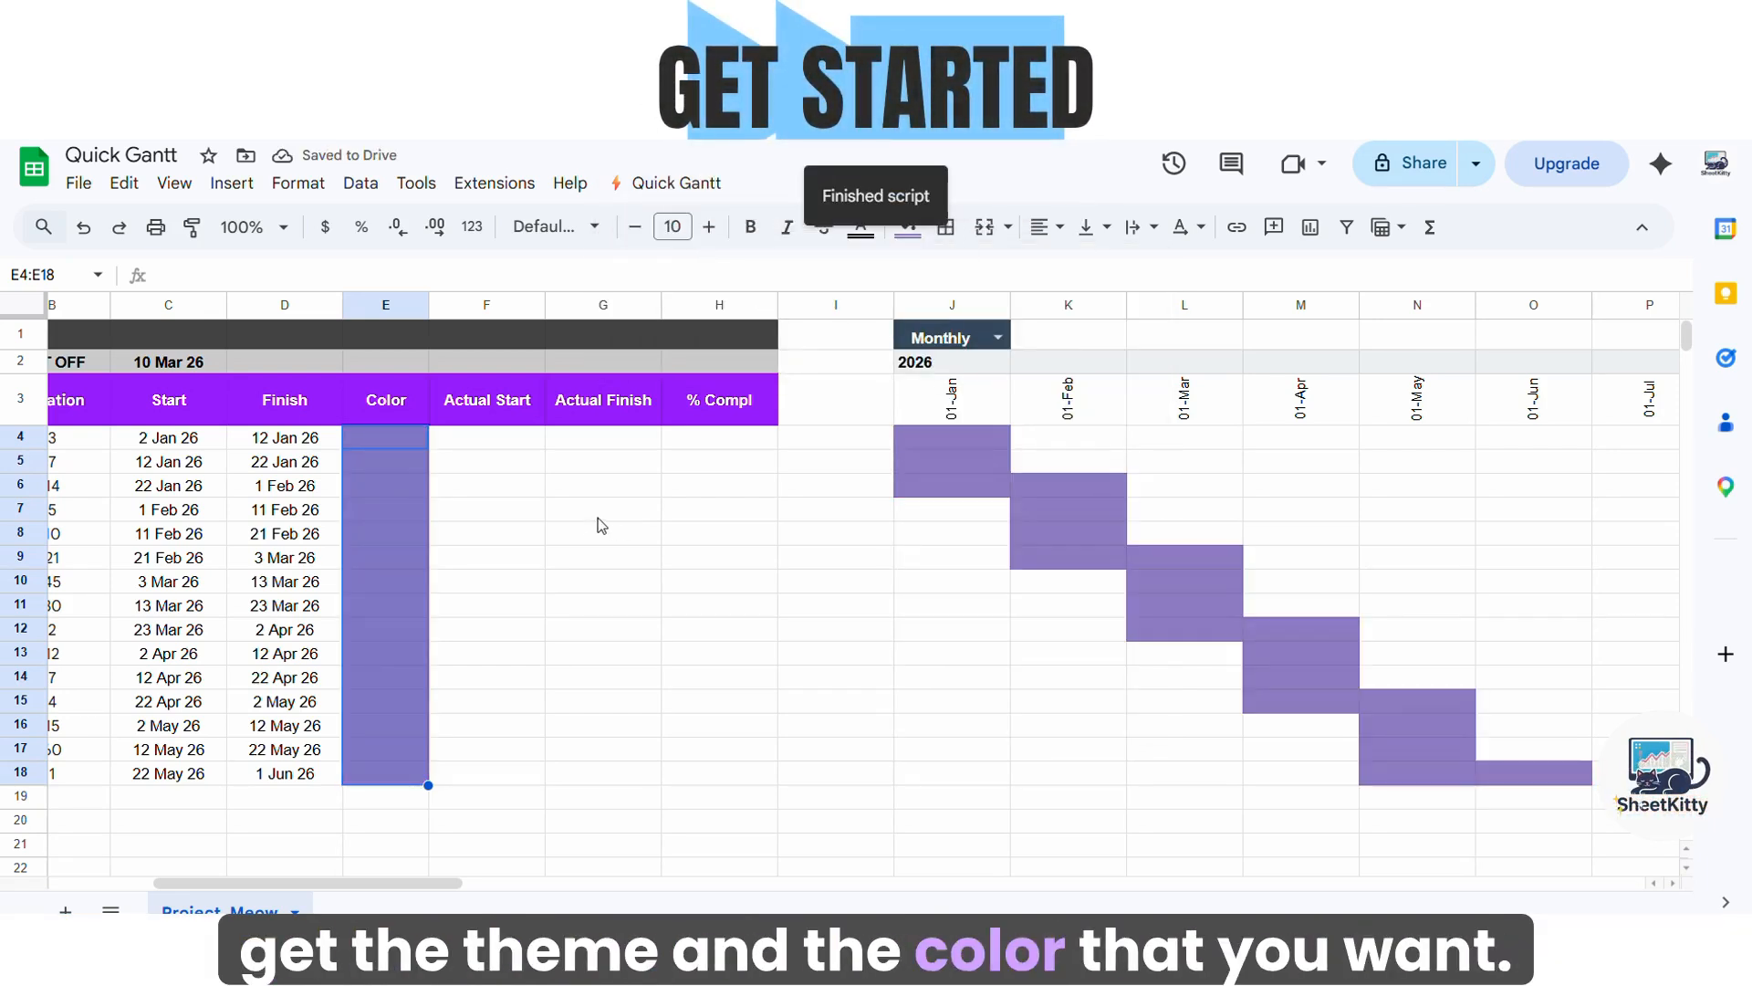
{"action": "left_click", "coordinate": [719, 581]}
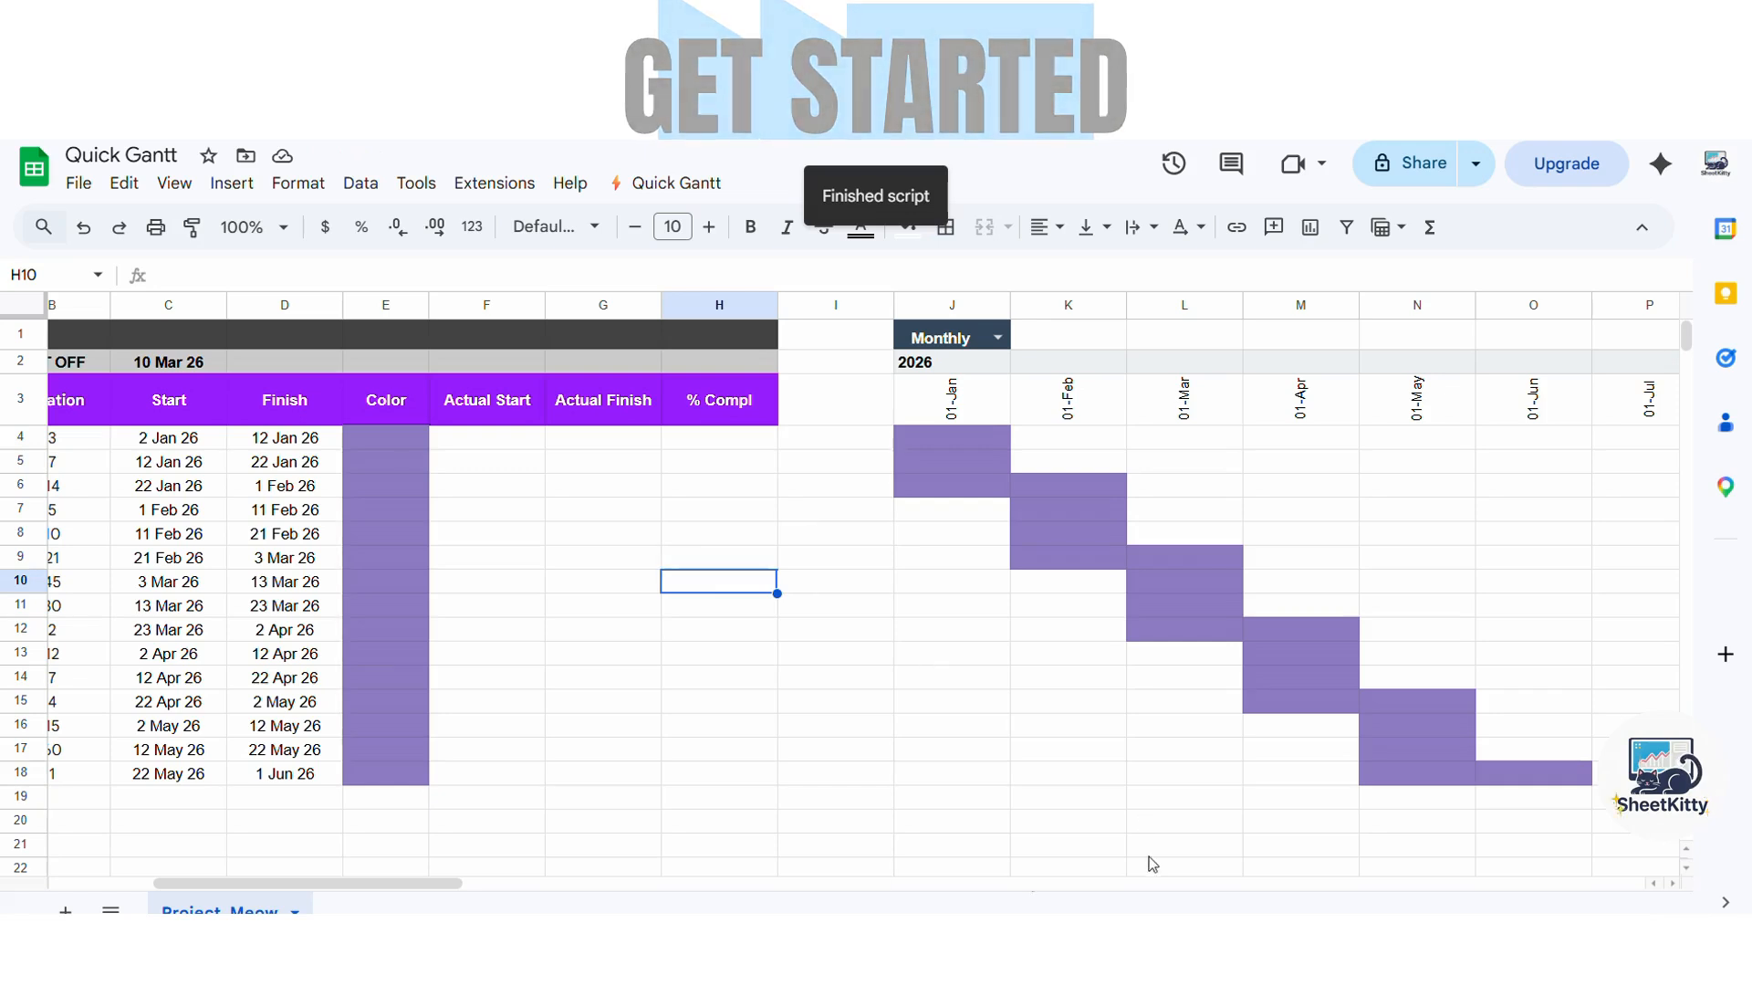
{"action": "left_click_drag", "start_coordinate": [394, 884], "coordinate": [298, 886]}
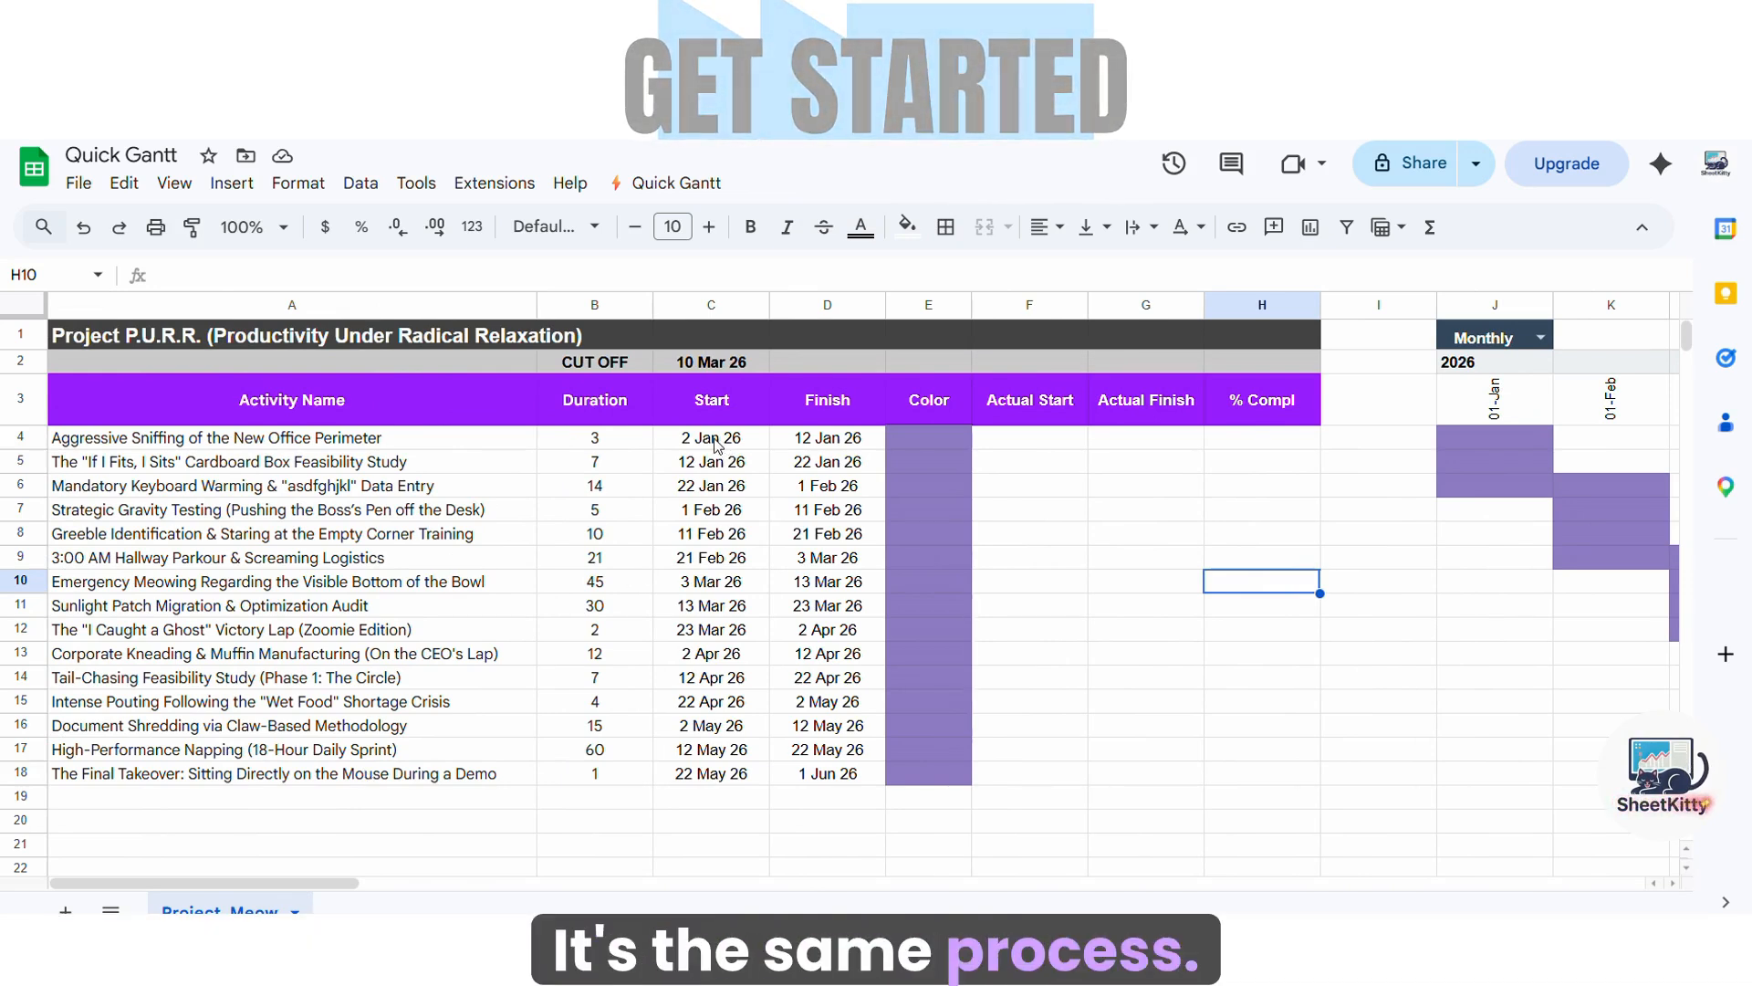
{"action": "left_click_drag", "start_coordinate": [728, 448], "coordinate": [856, 783]}
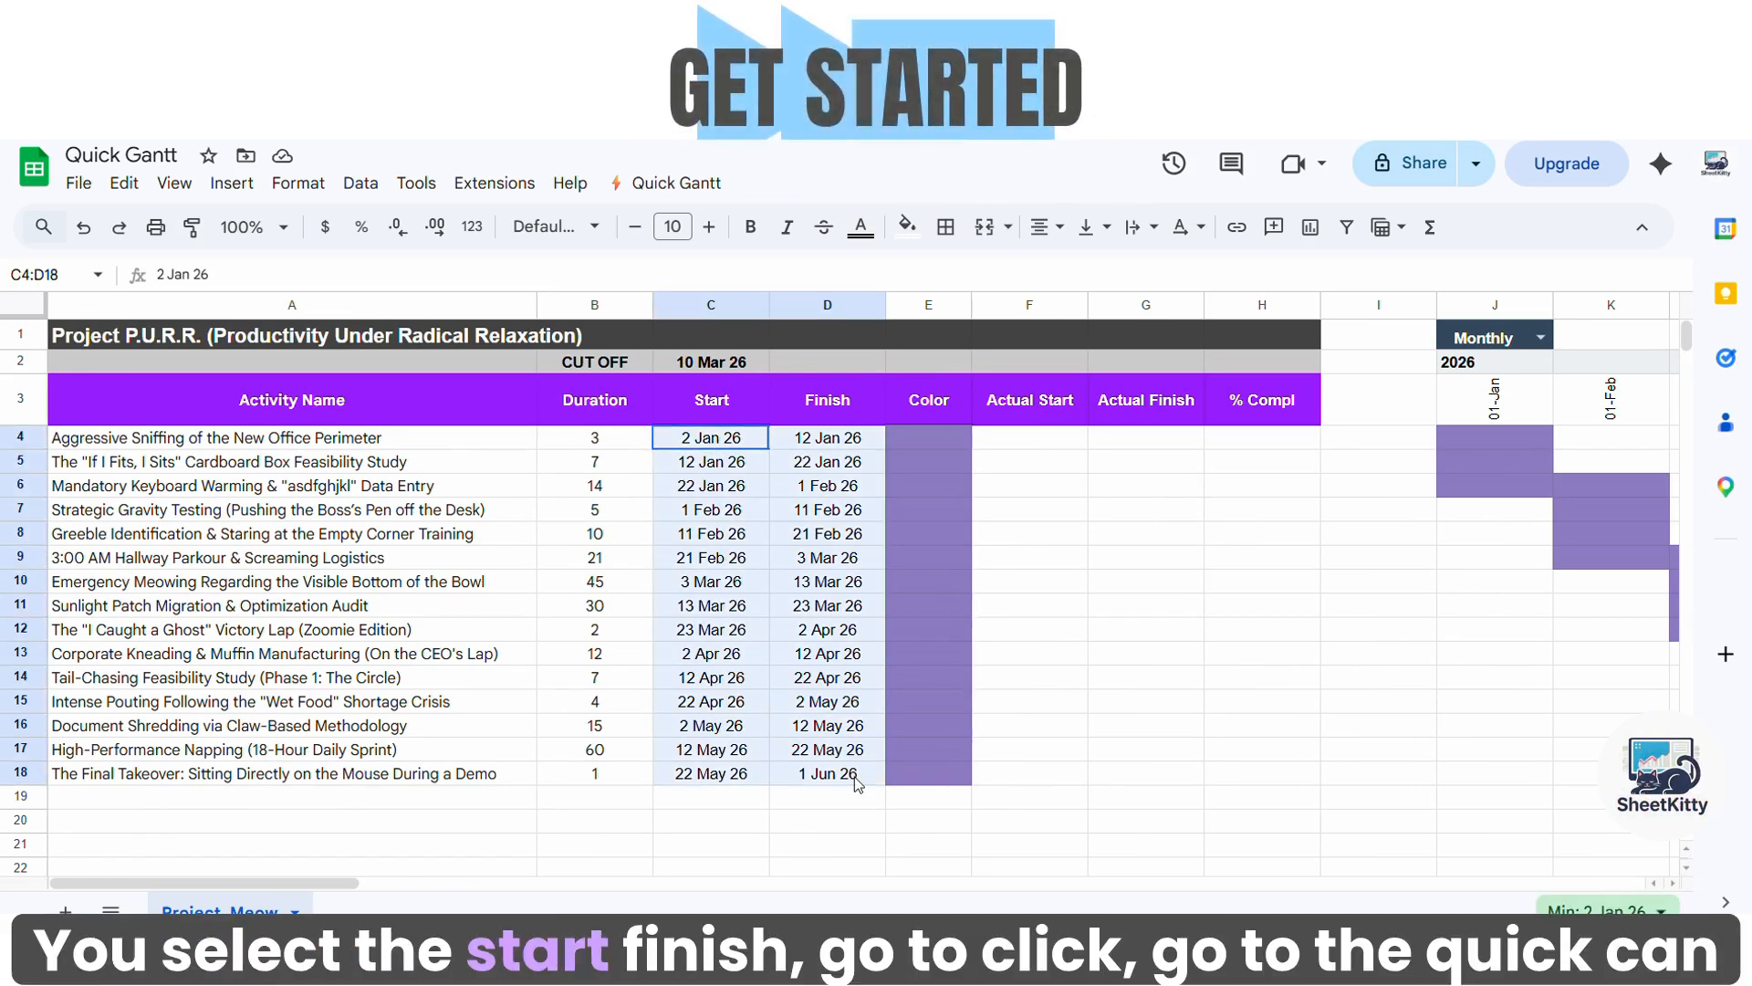
{"action": "left_click", "coordinate": [673, 183]}
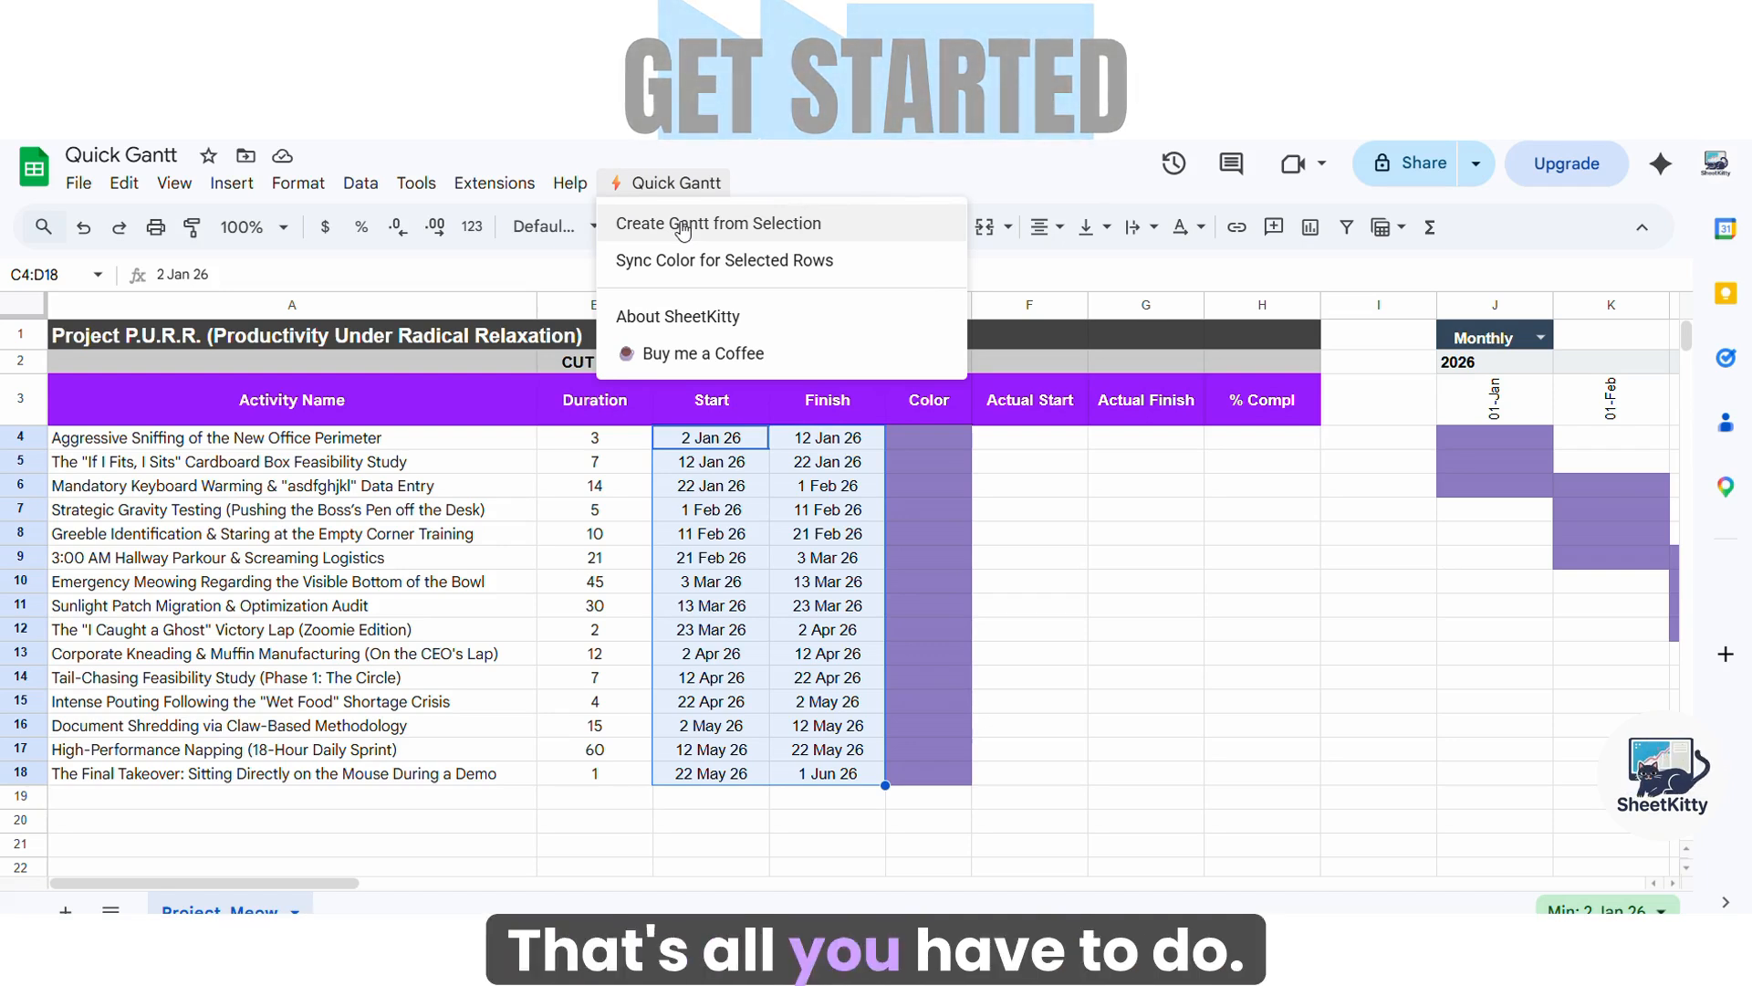
{"action": "left_click", "coordinate": [682, 225]}
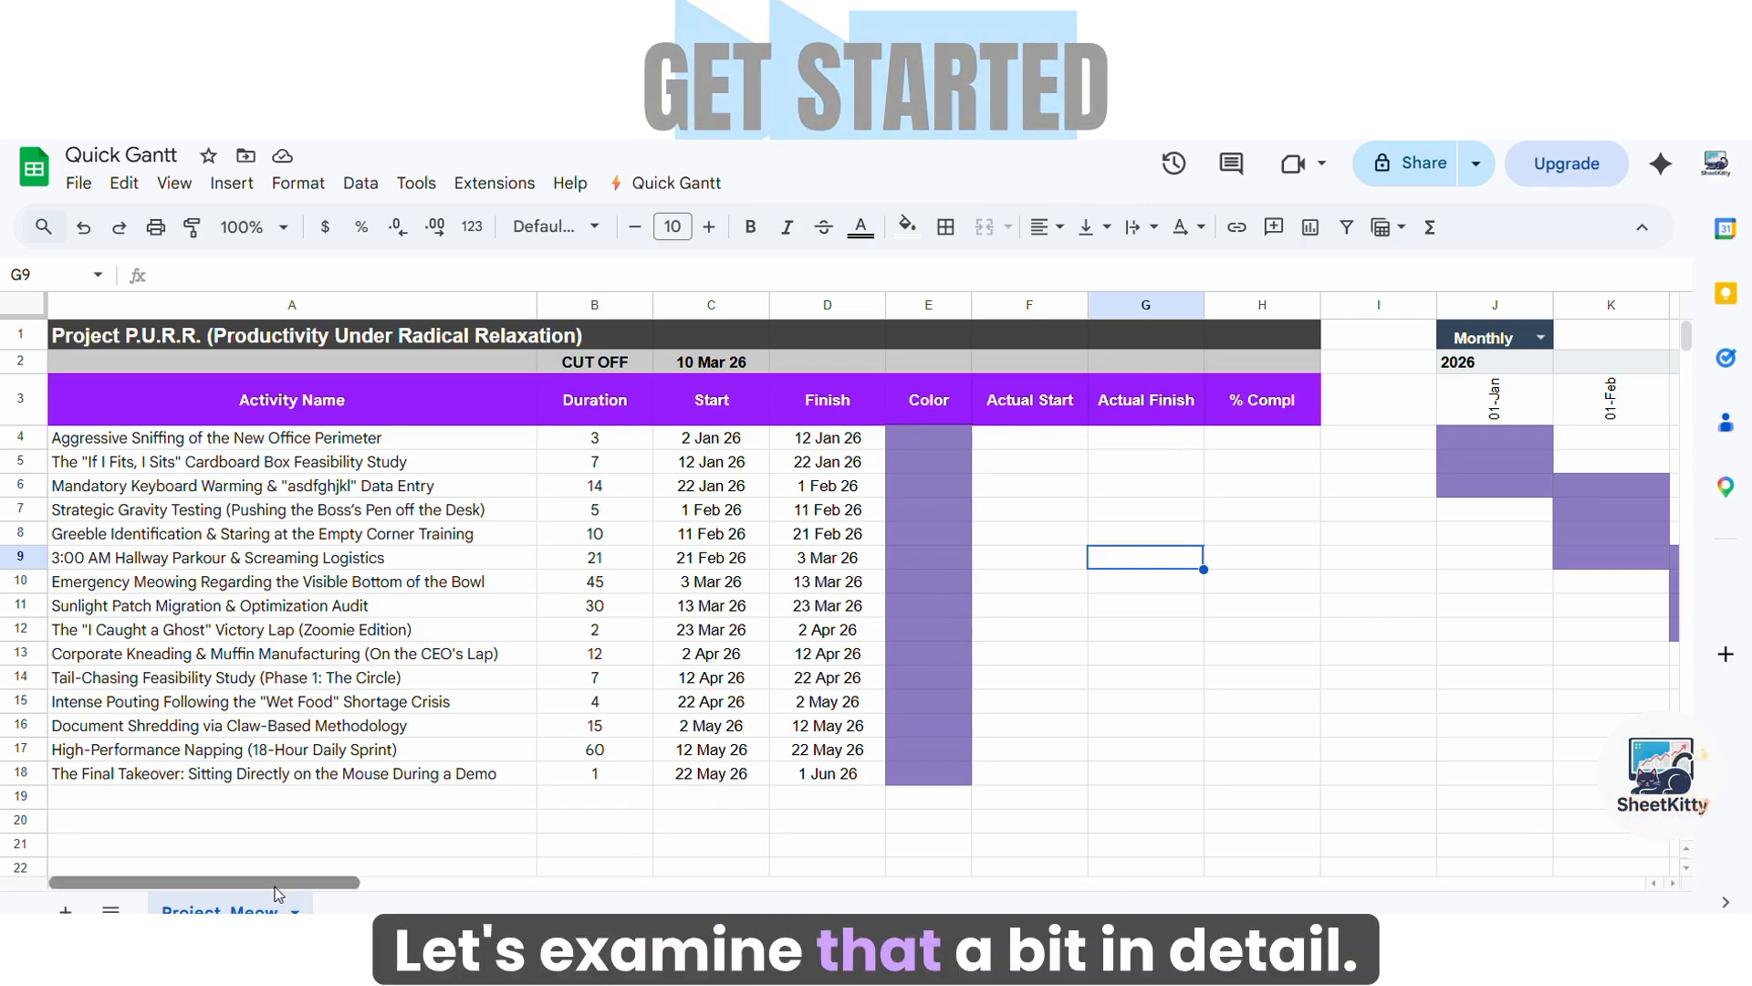
Set the Gantt timeline scale in J1 to Weekly
{"action": "left_click_drag", "start_coordinate": [279, 883], "coordinate": [332, 902]}
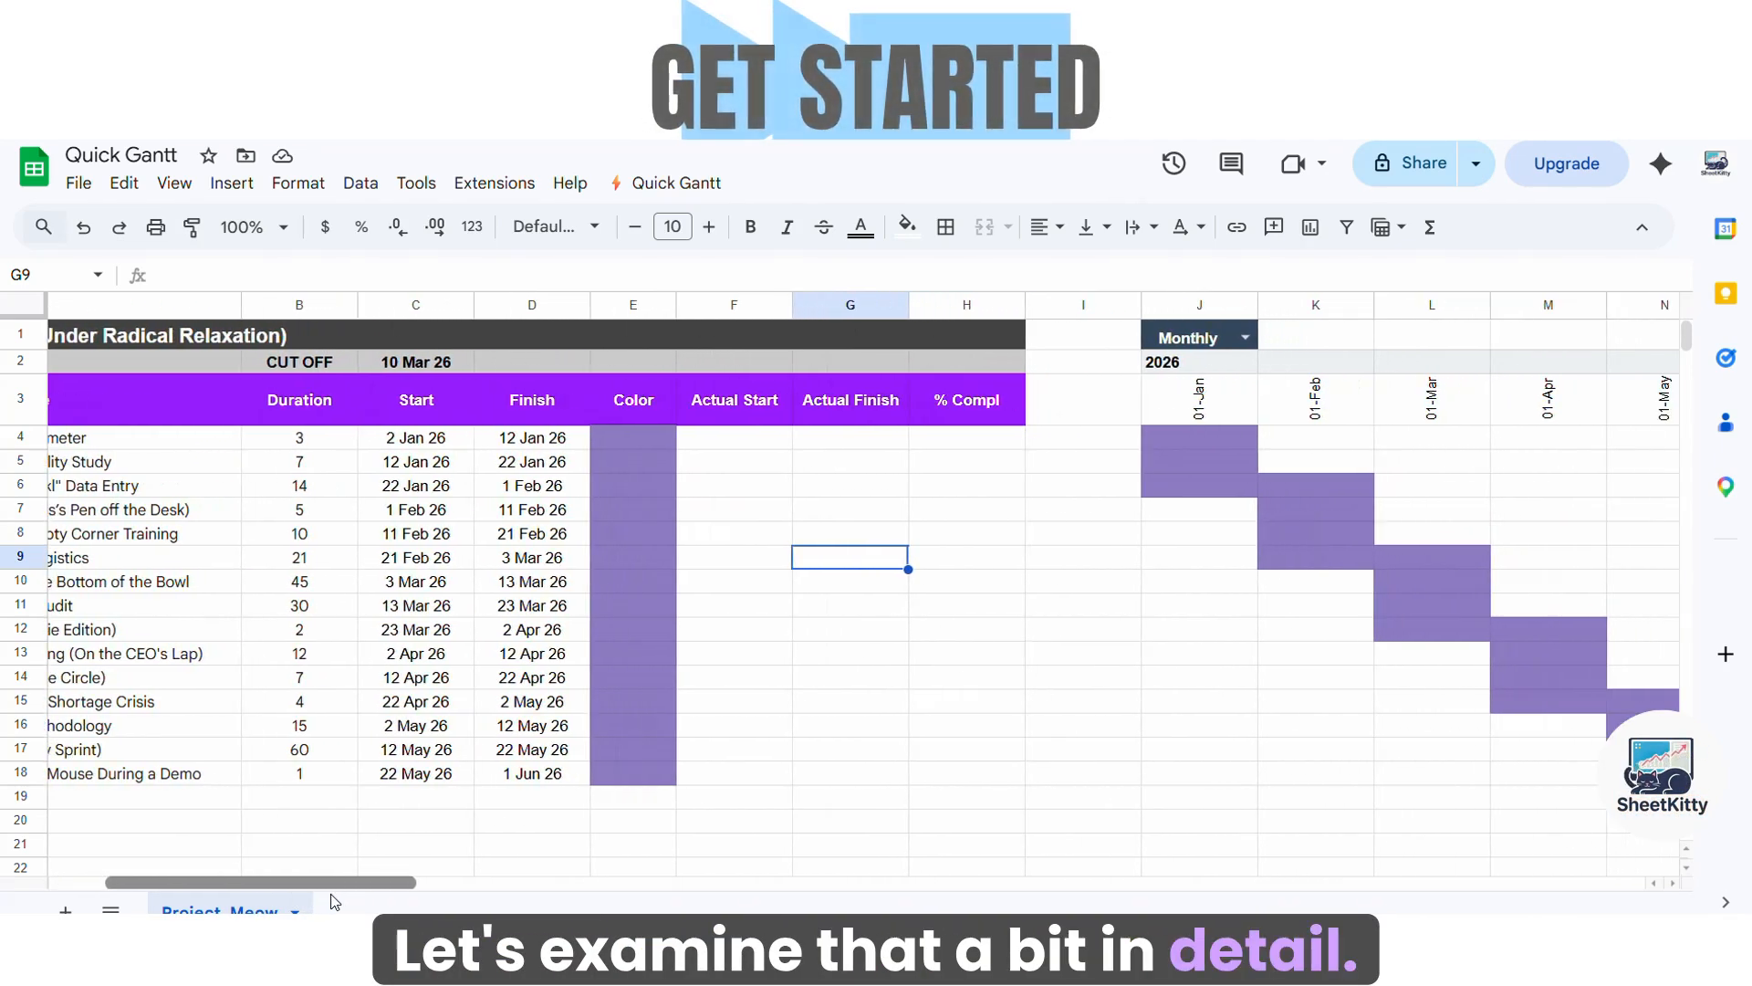
{"action": "left_click", "coordinate": [1244, 338]}
{"action": "left_click", "coordinate": [1186, 394]}
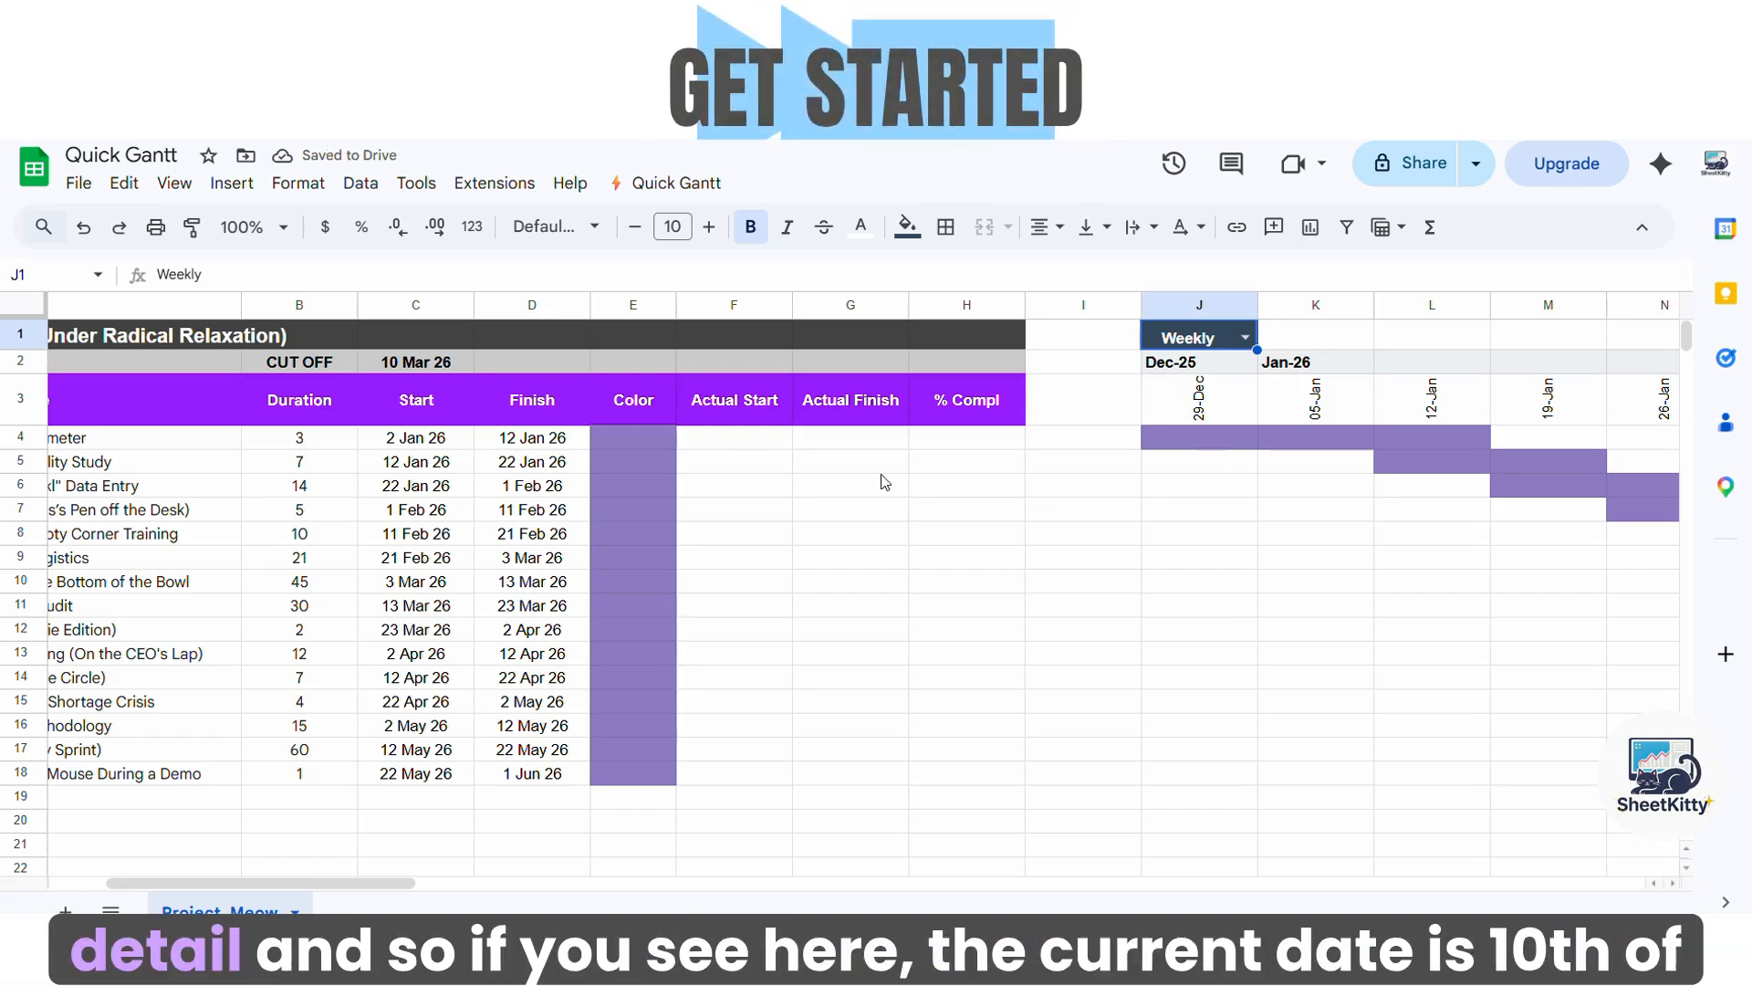
Enter 2 Jan 26 as actual start and 12 Jan 26 as actual finish for the first activity in row 4
{"action": "left_click", "coordinate": [738, 446]}
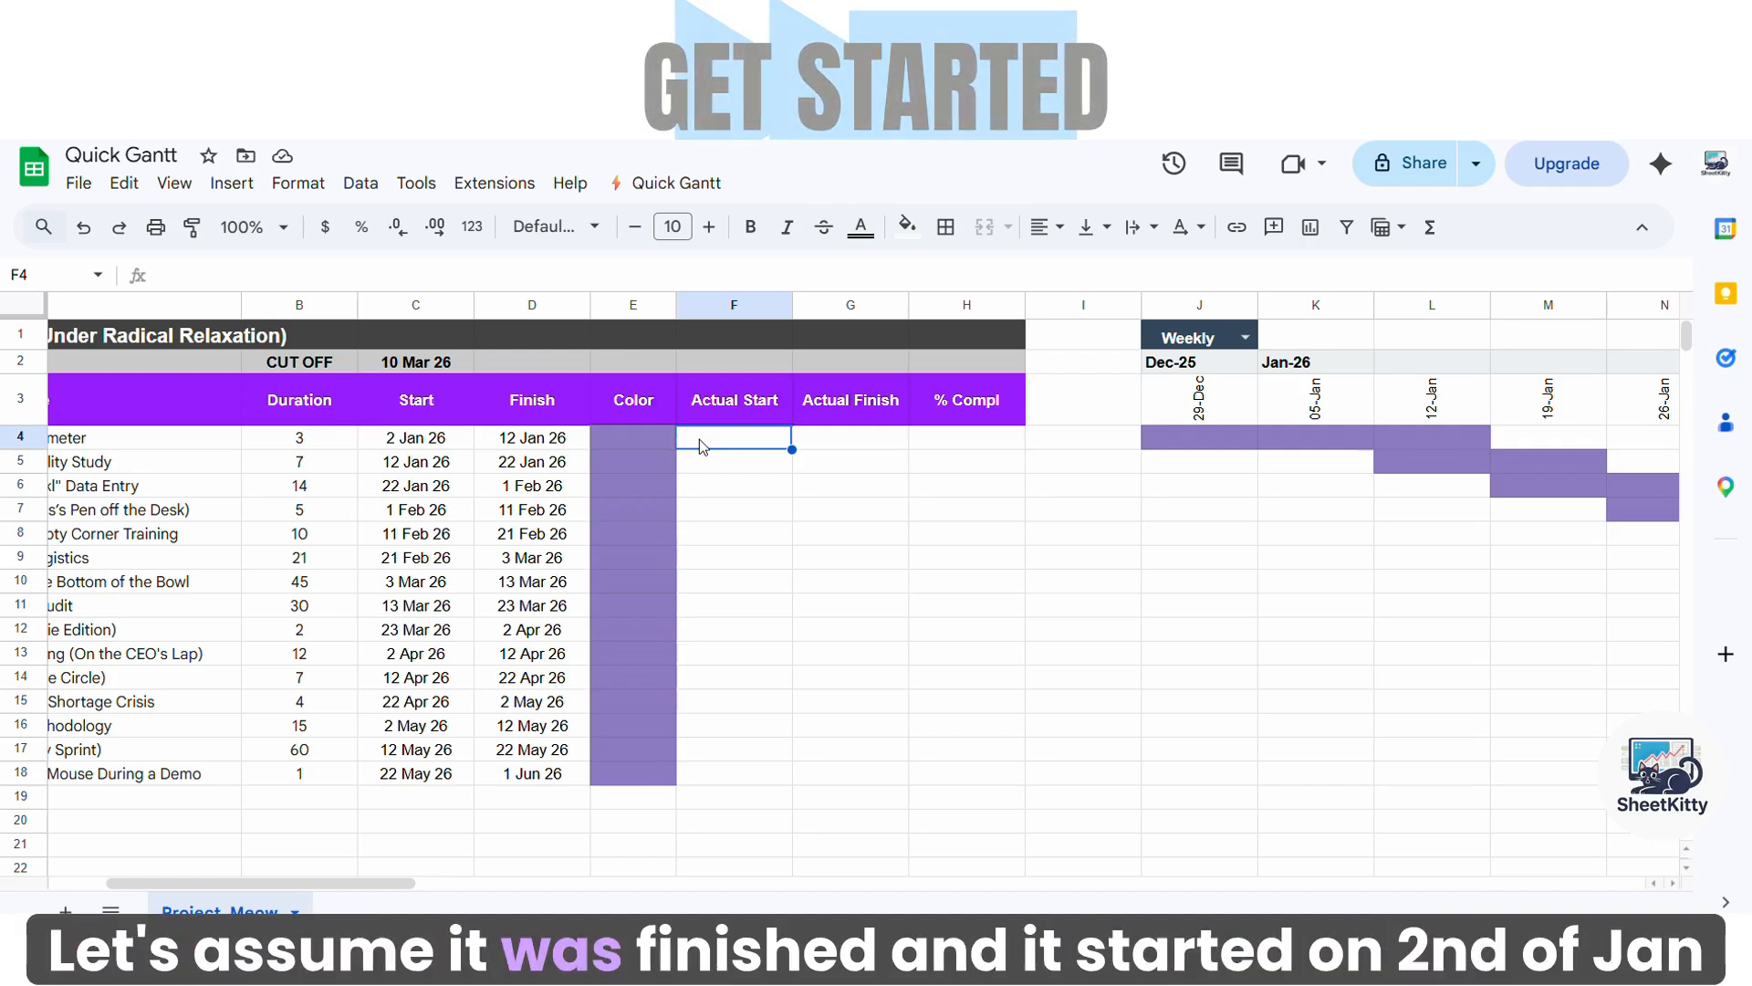
{"action": "type", "text": "2 jan"}
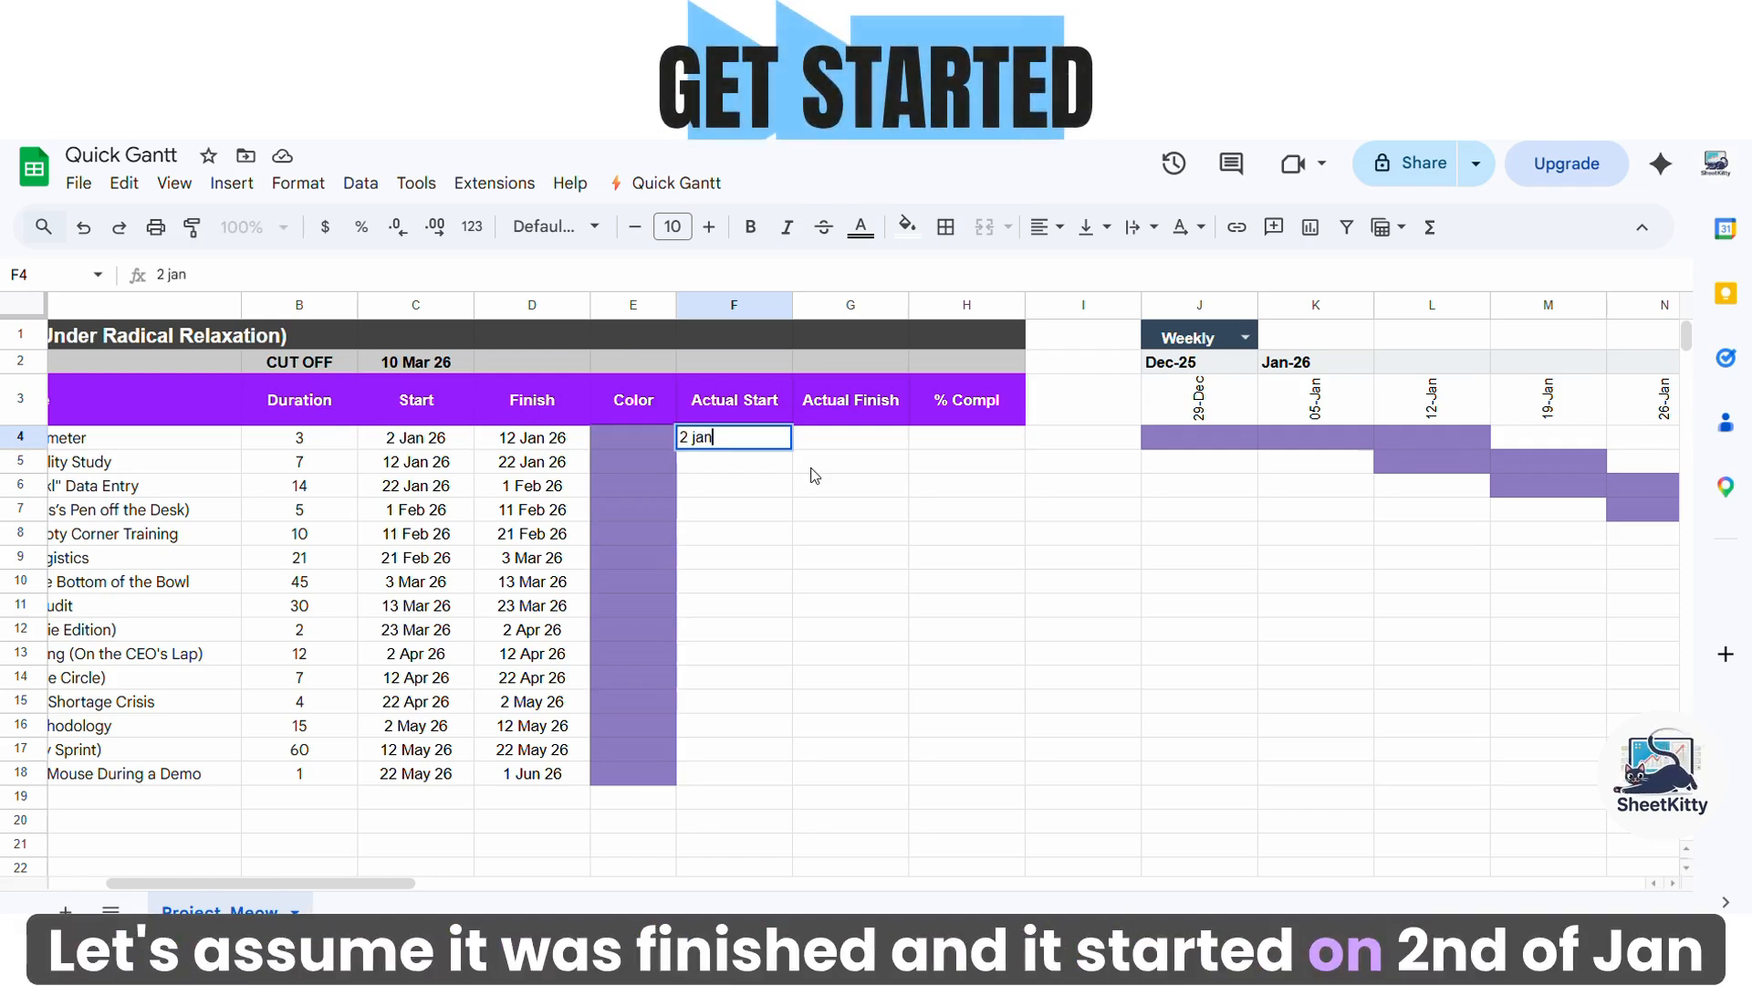
{"action": "type", "text": " 26"}
{"action": "key", "text": "Tab"}
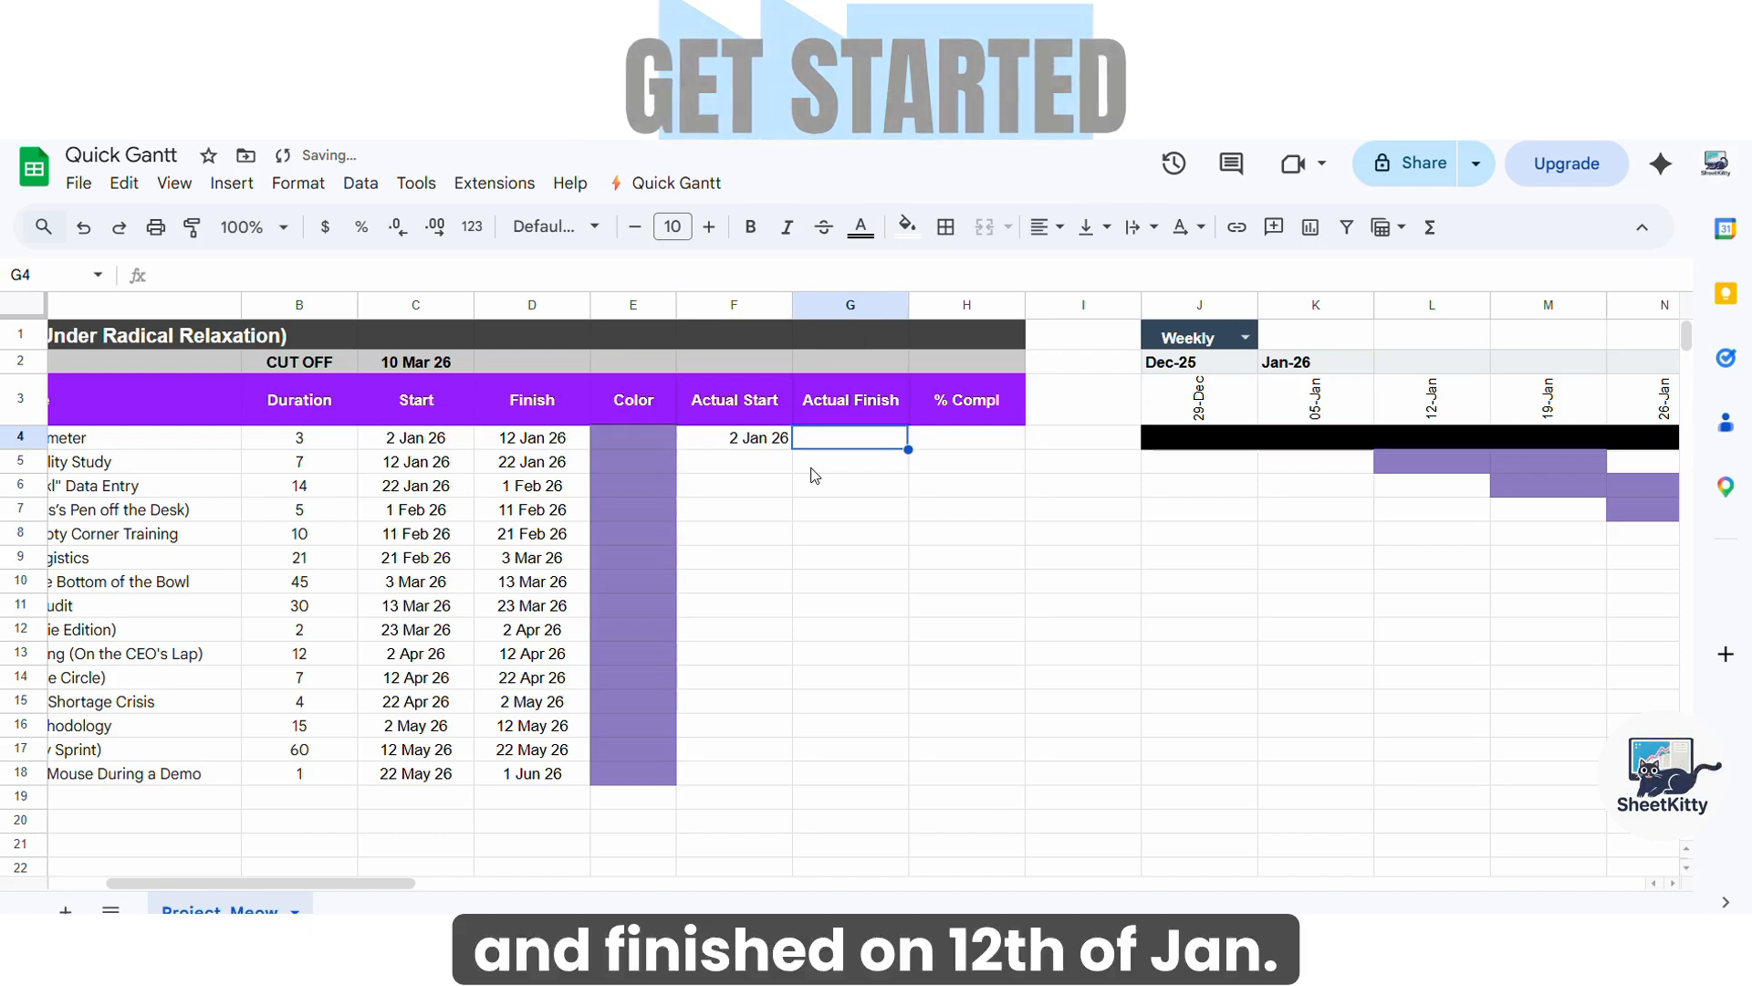
{"action": "type", "text": "12 jan"}
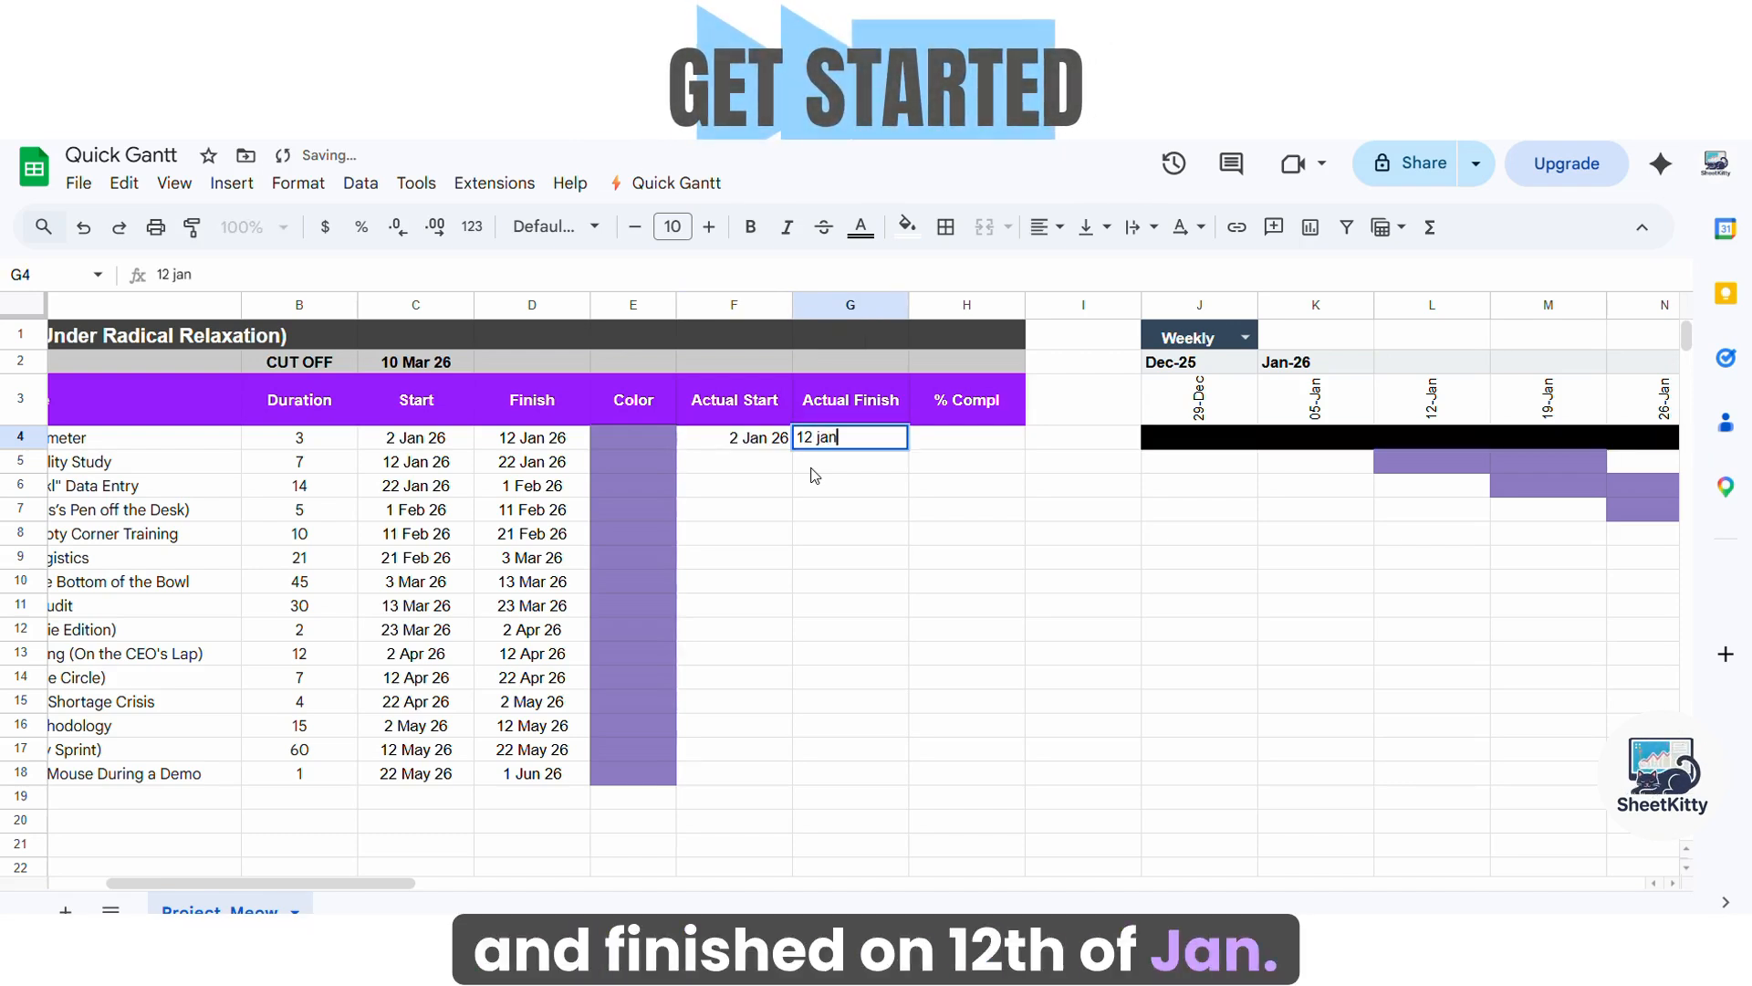
{"action": "type", "text": " 26"}
{"action": "key", "text": "Return"}
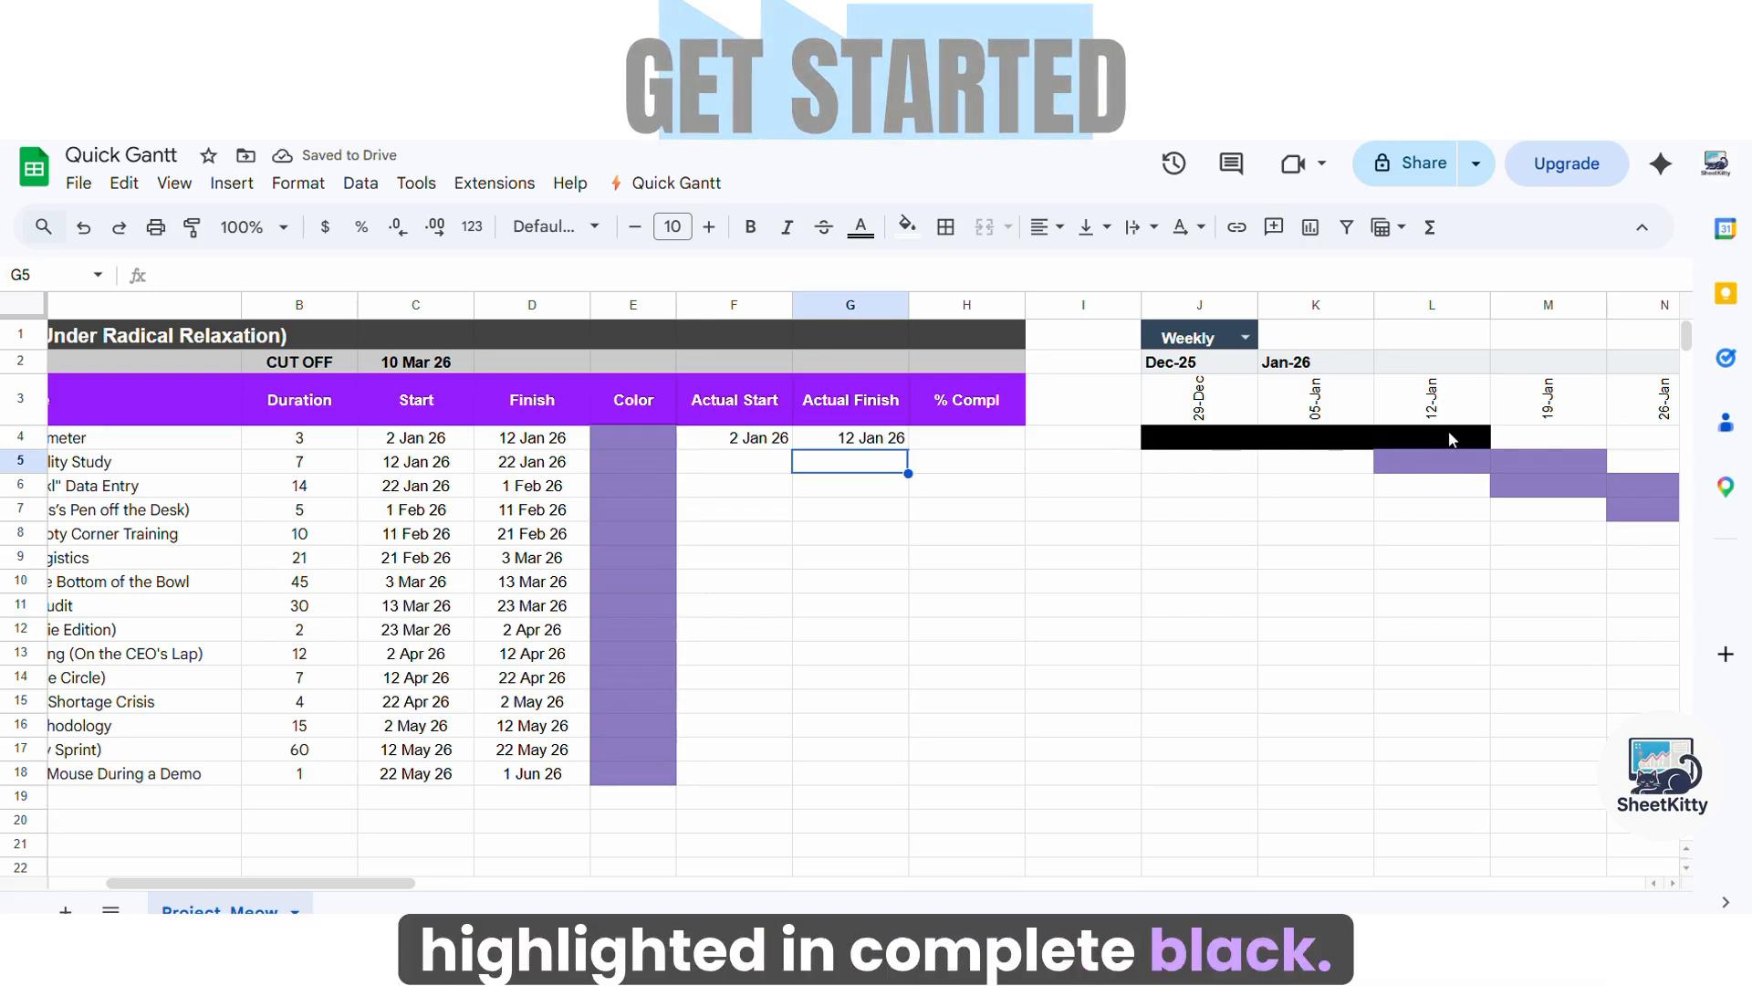
Set the cut-off date in C2 to 10 Jan 26 and clear the first activity's actual finish in G4
{"action": "left_click", "coordinate": [425, 362]}
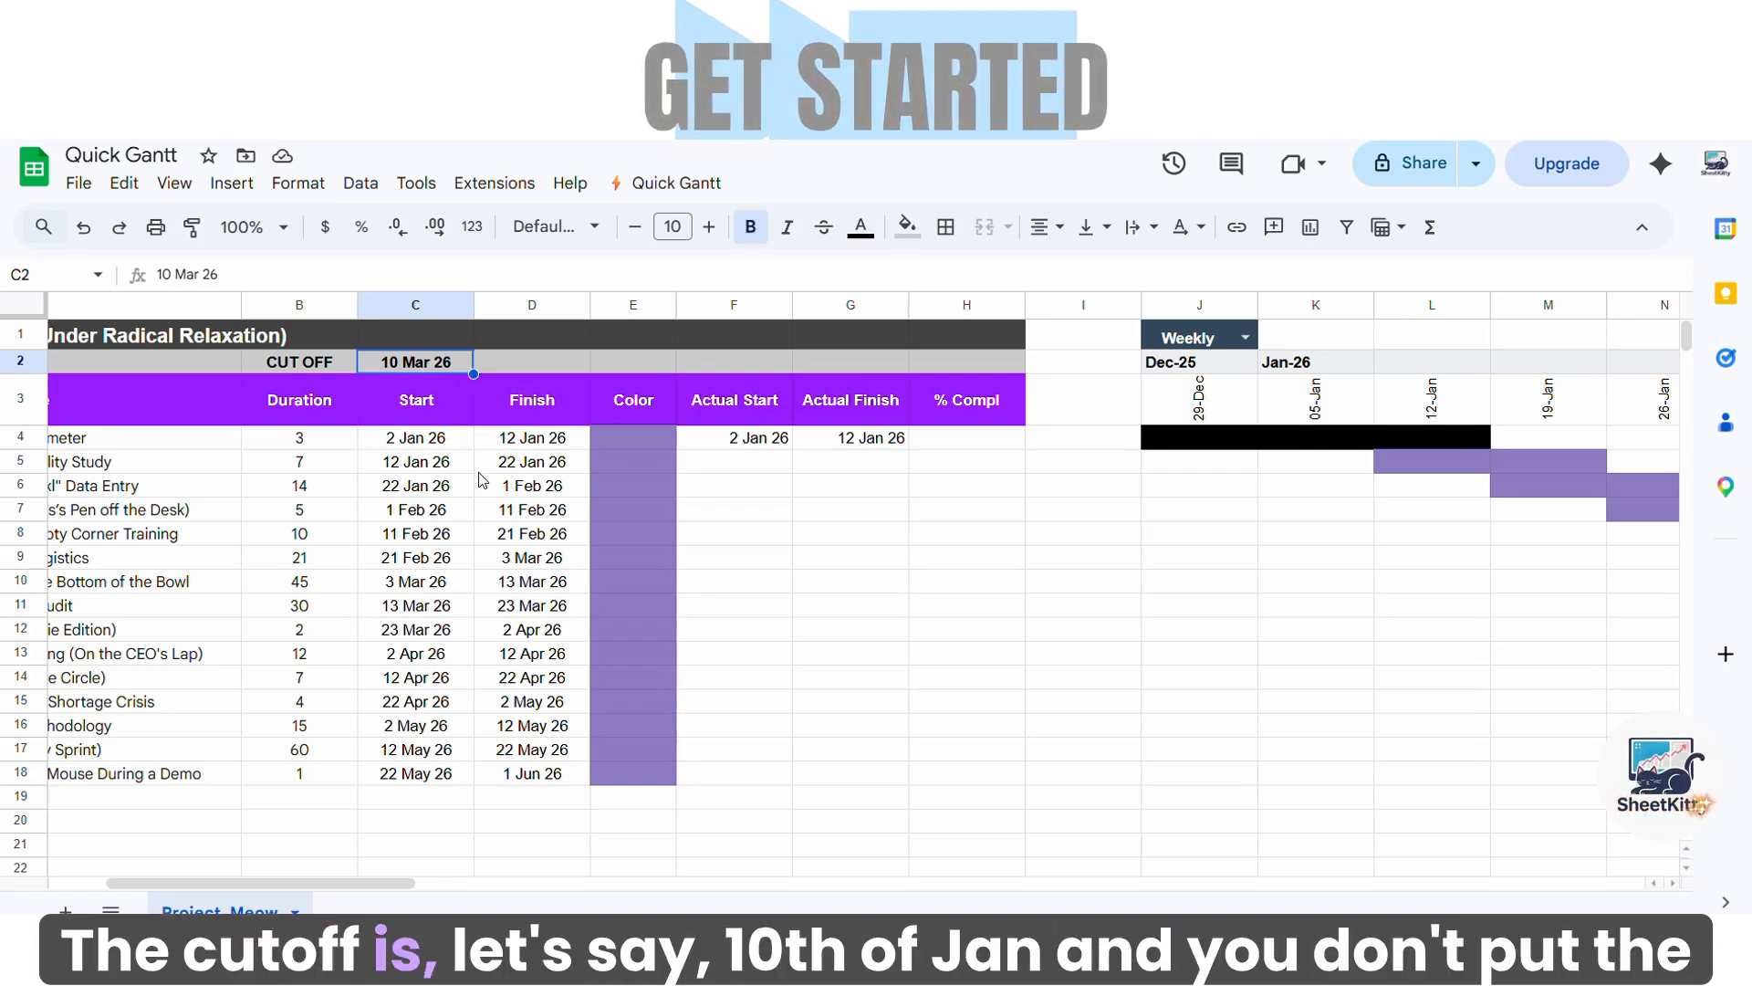
{"action": "type", "text": "10 jan 26"}
{"action": "key", "text": "Return"}
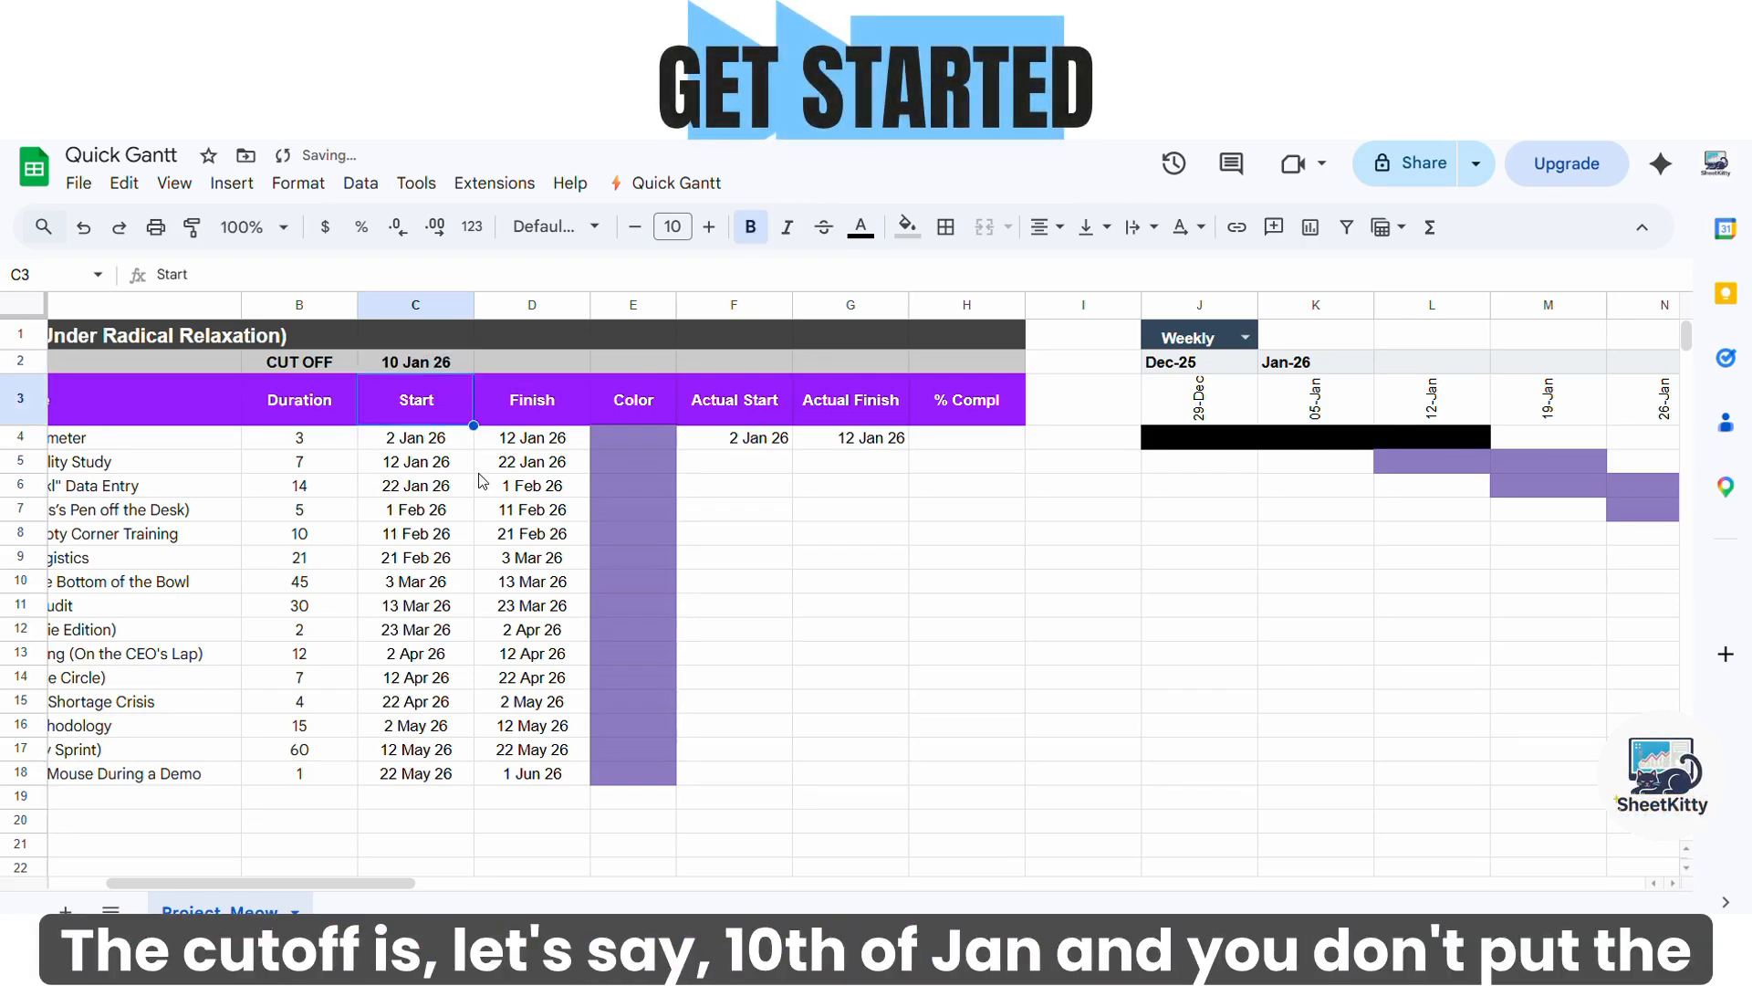
{"action": "left_click", "coordinate": [863, 439]}
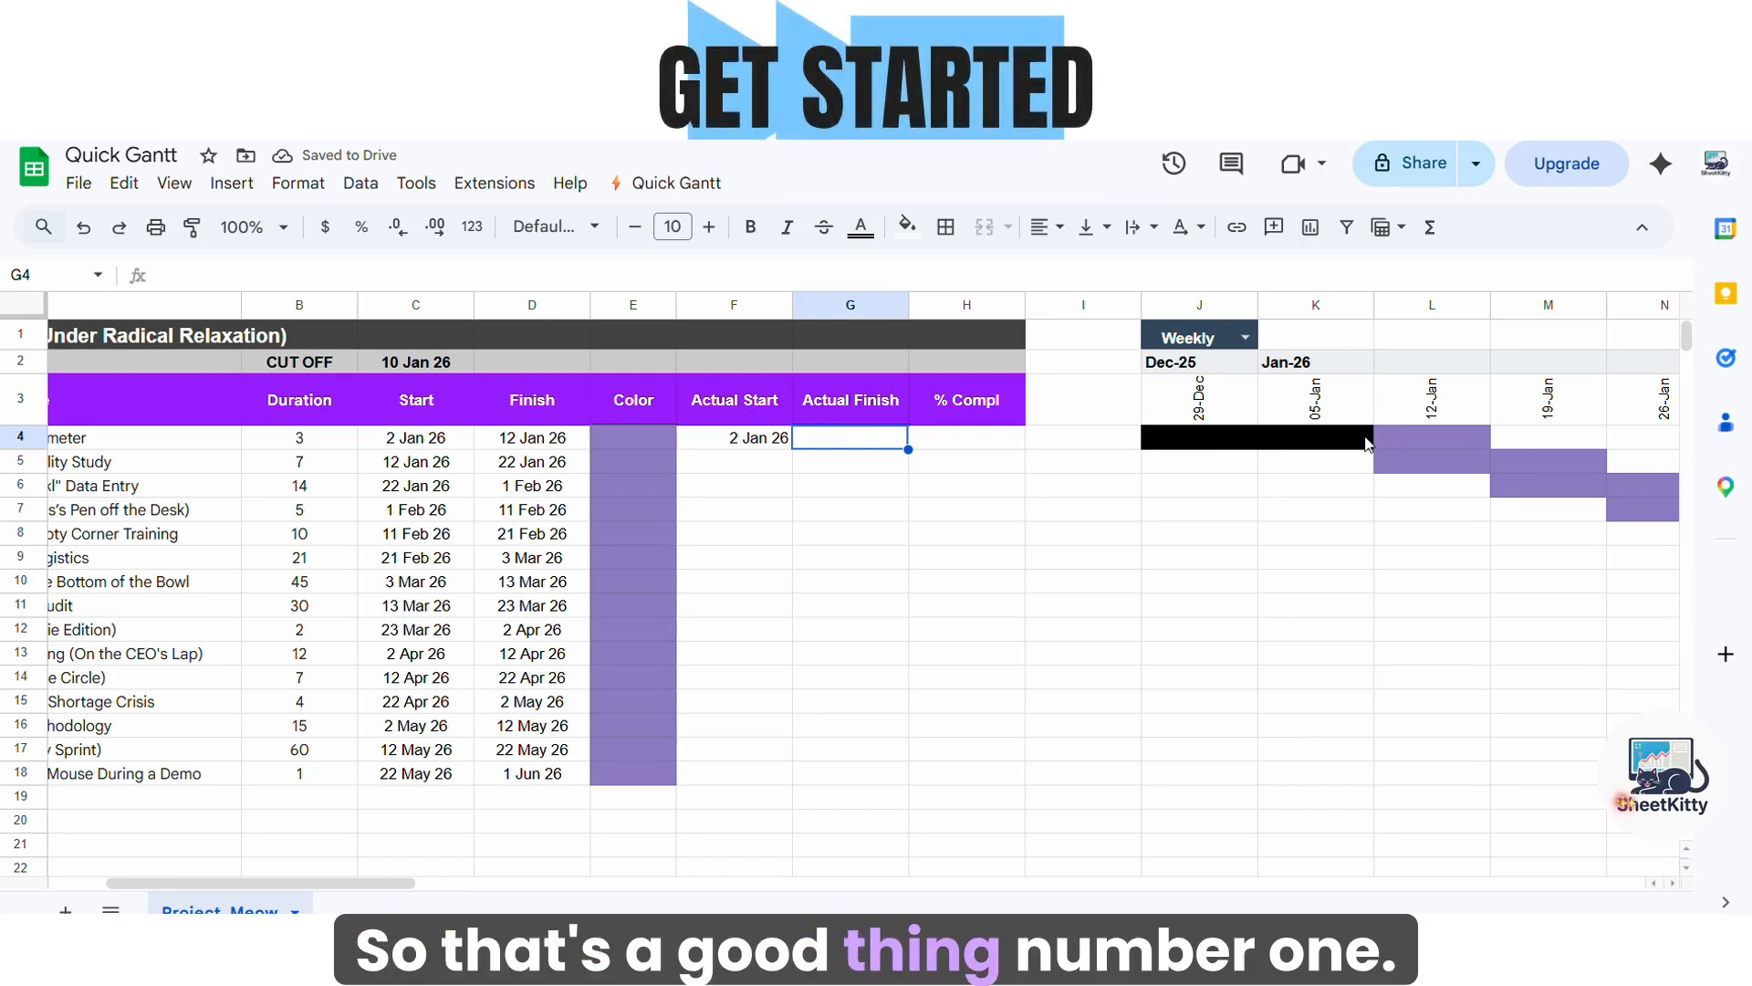
Enter 90% as the completion percentage of the first activity in H4
{"action": "key", "text": "Tab"}
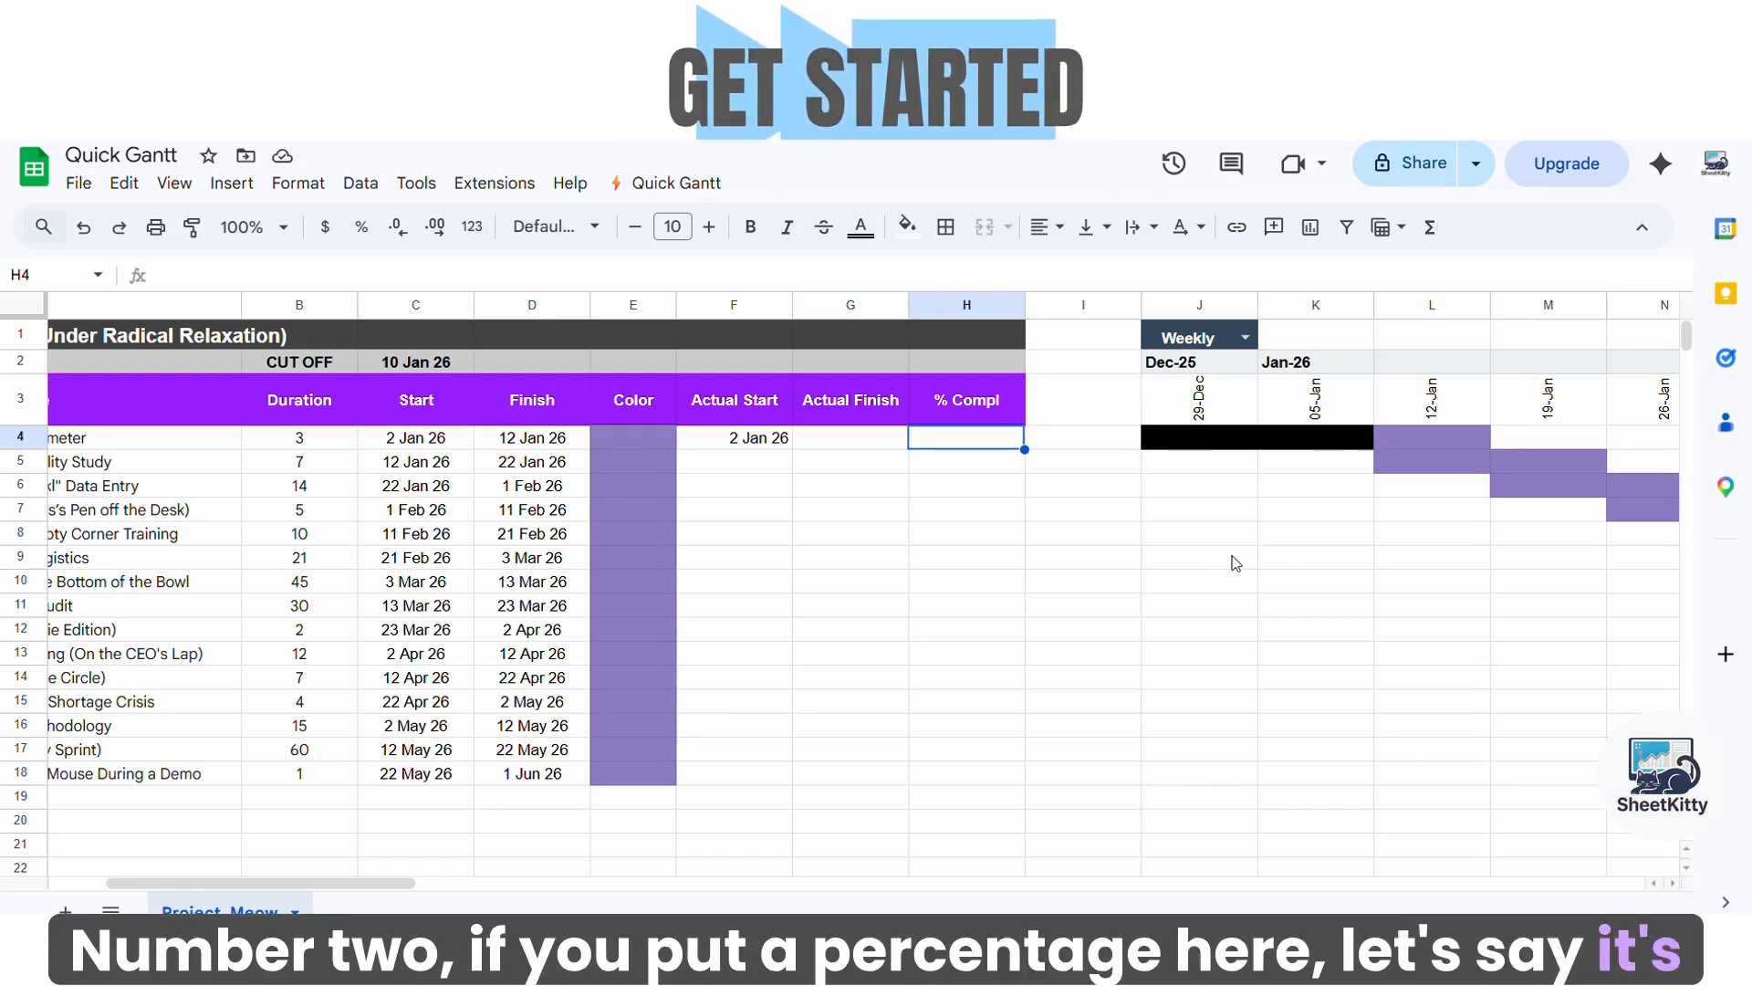
{"action": "type", "text": "90%"}
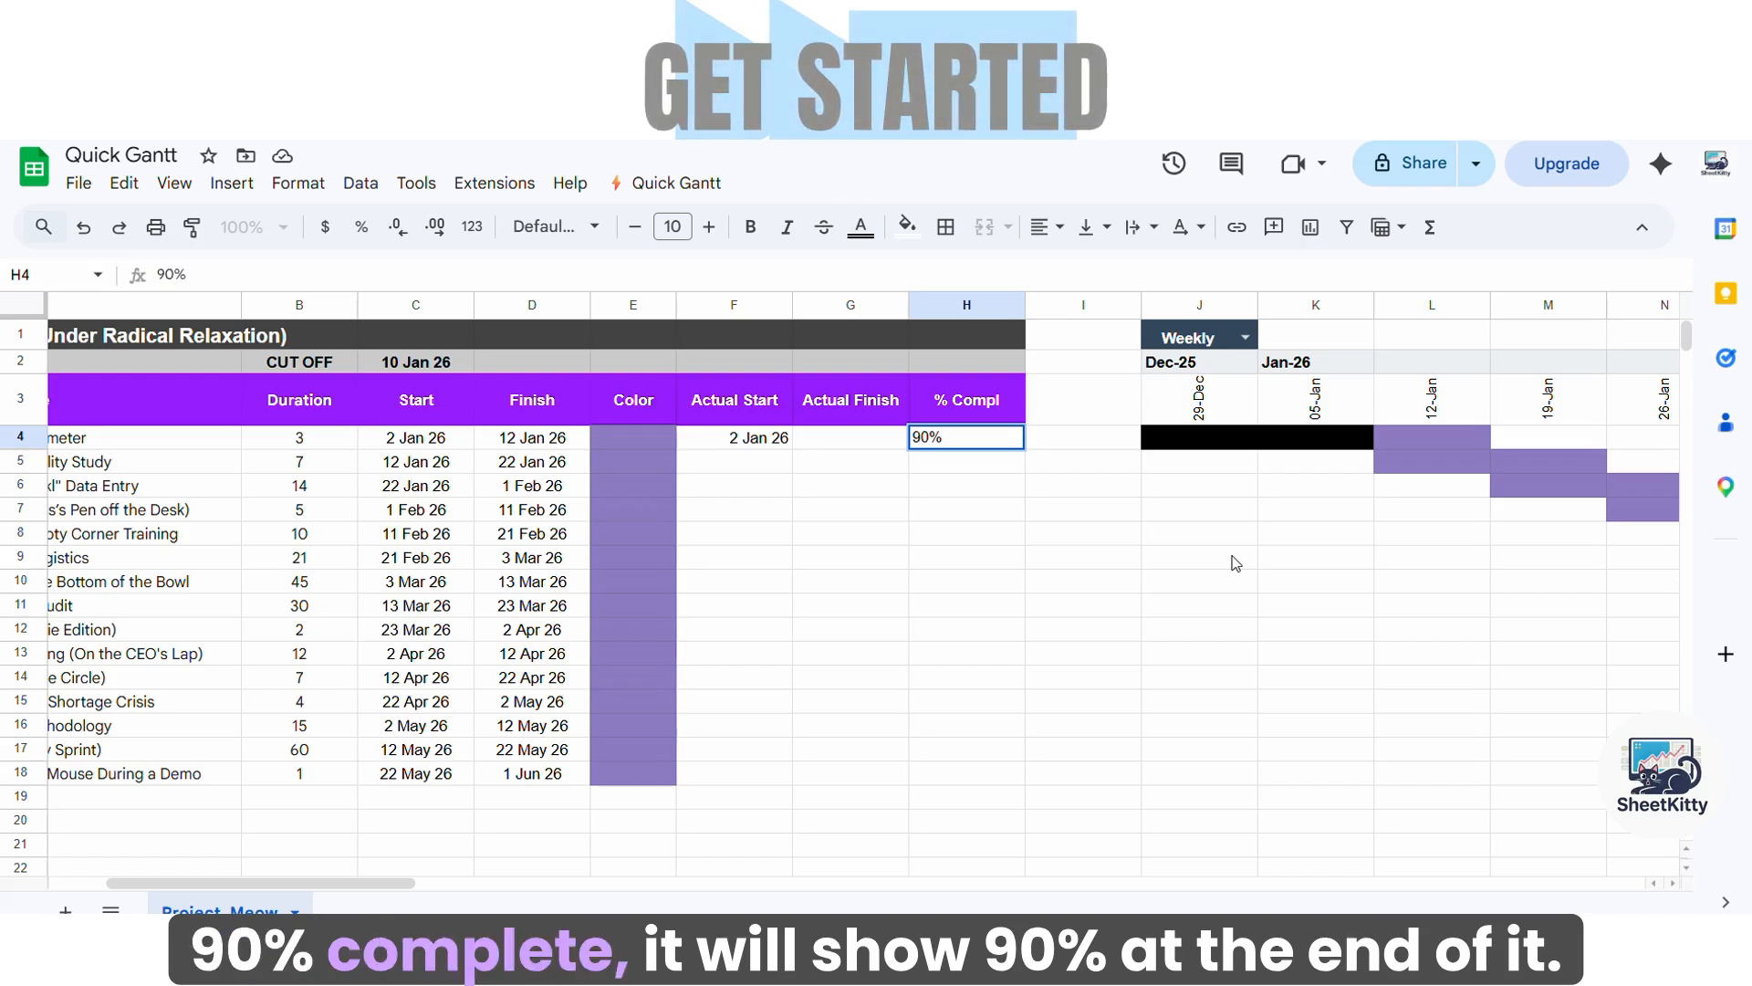
{"action": "key", "text": "Return"}
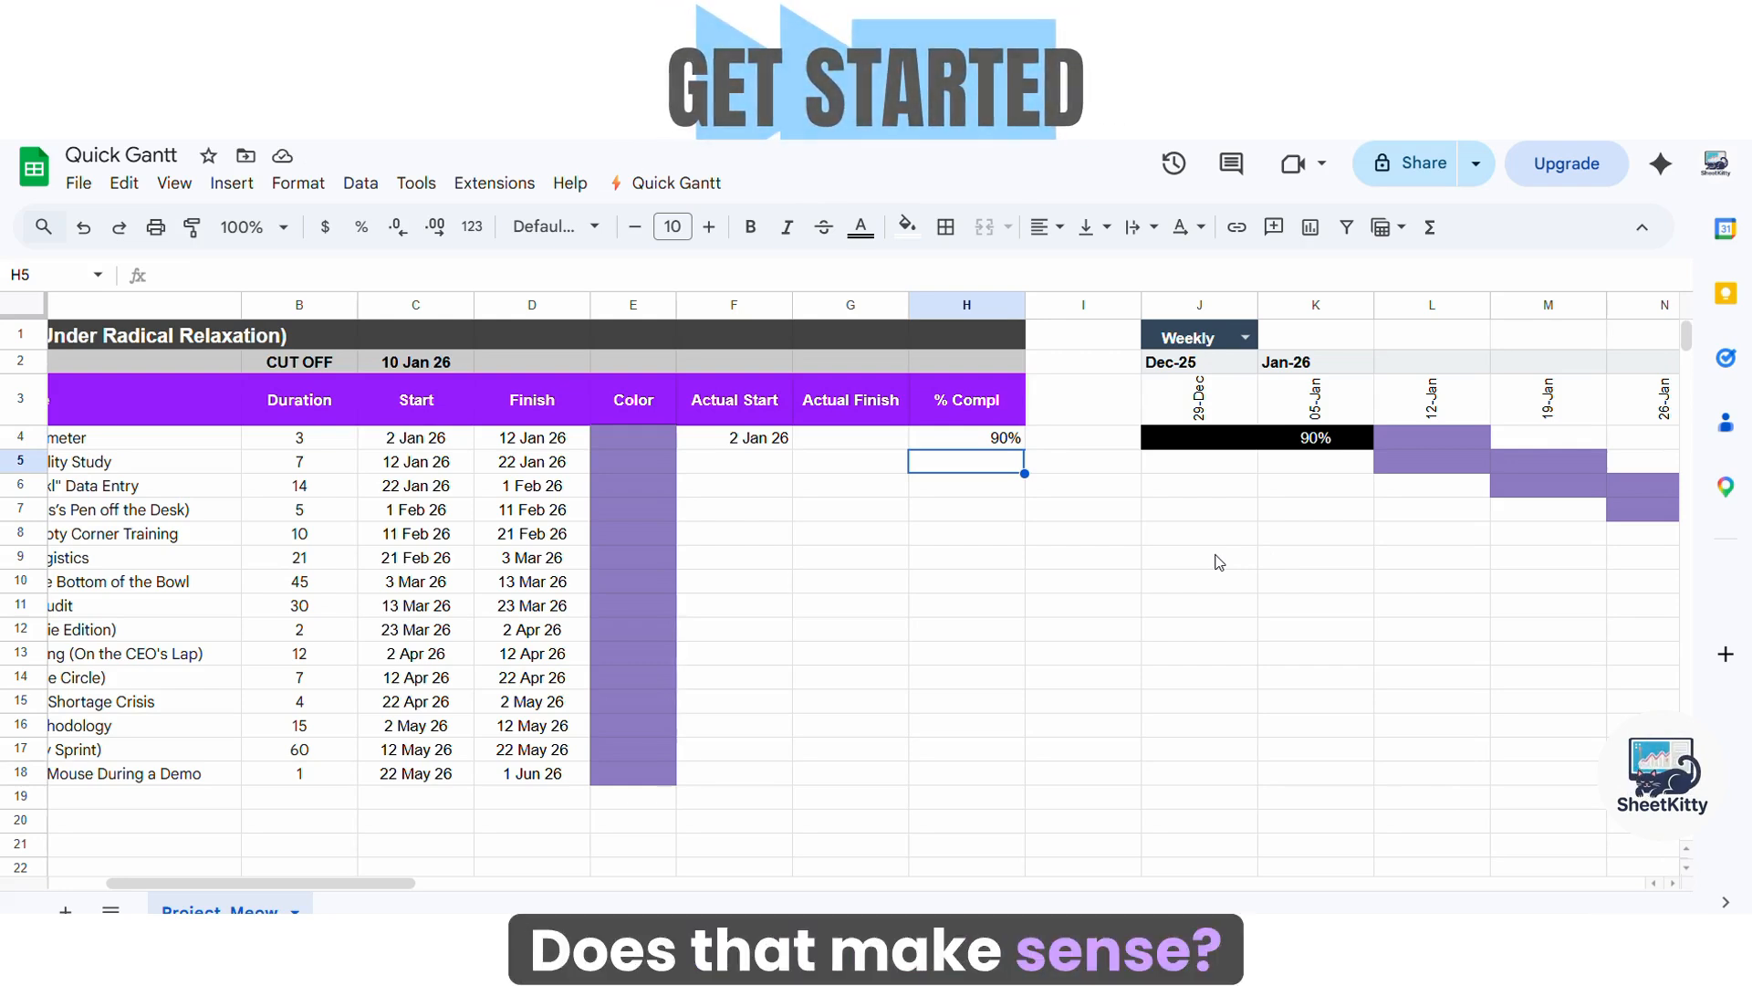
Set the cut-off date in C2 to 5 Jan 26 and the timeline scale in J1 to Daily
{"action": "left_click", "coordinate": [416, 361]}
{"action": "type", "text": "5 j"}
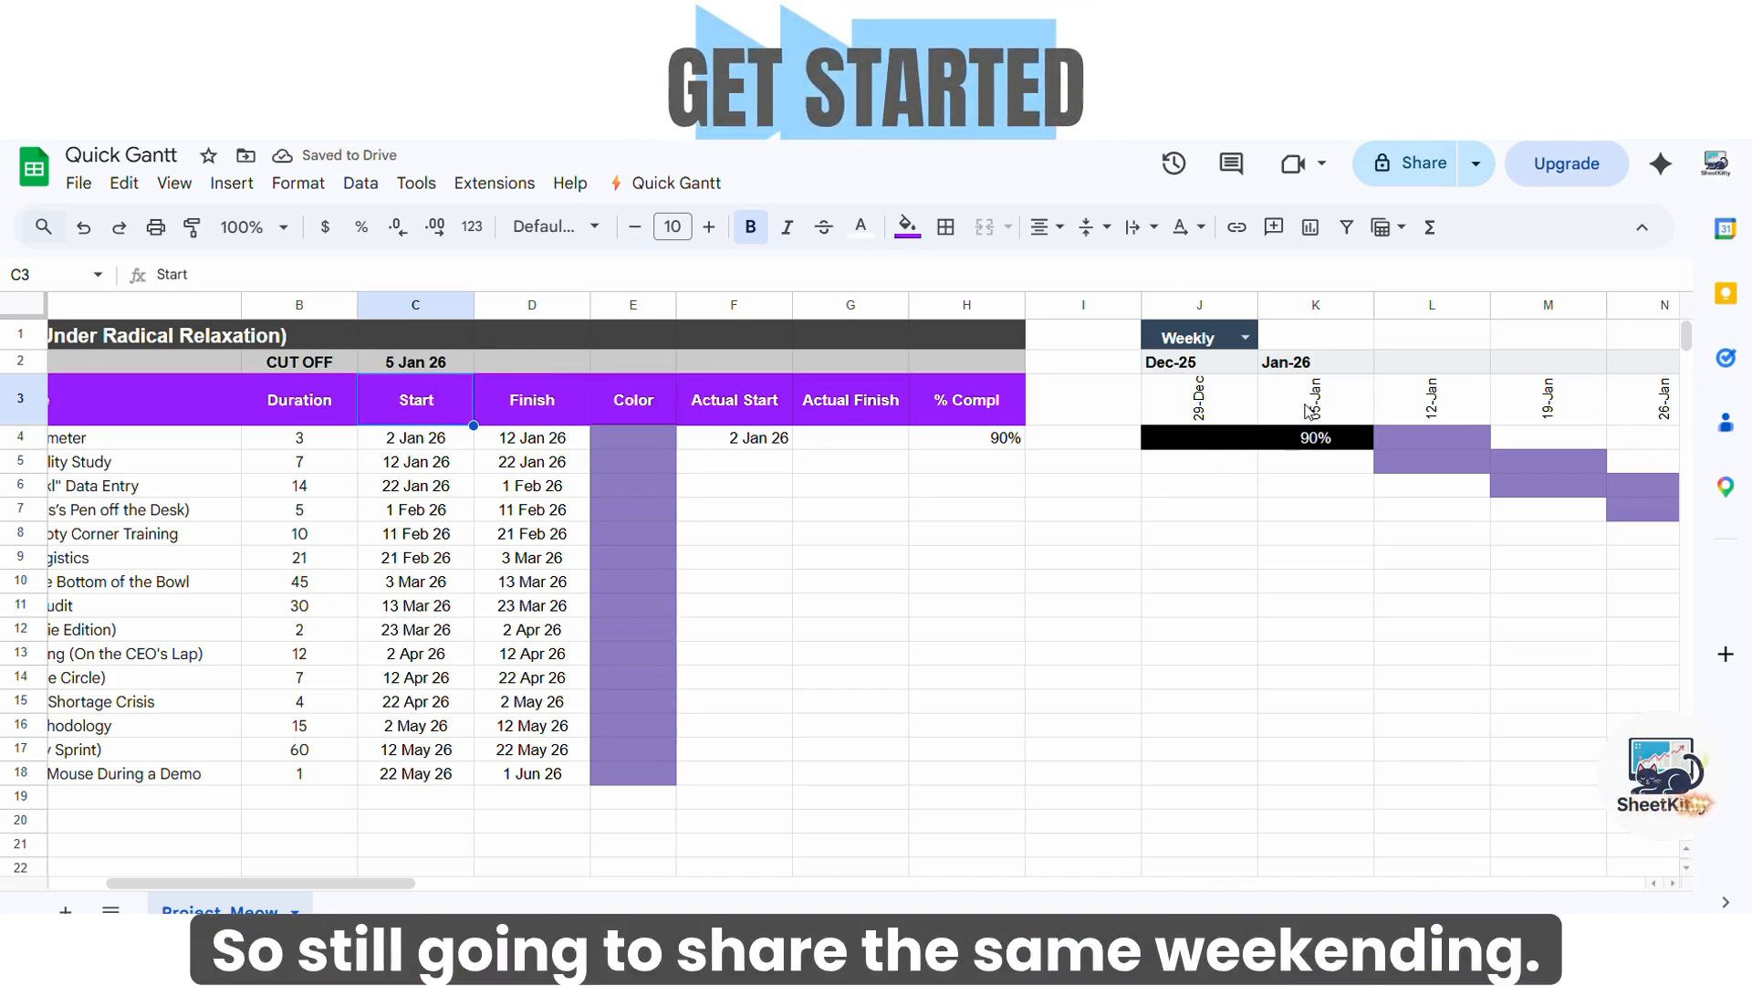
{"action": "left_click", "coordinate": [1247, 341]}
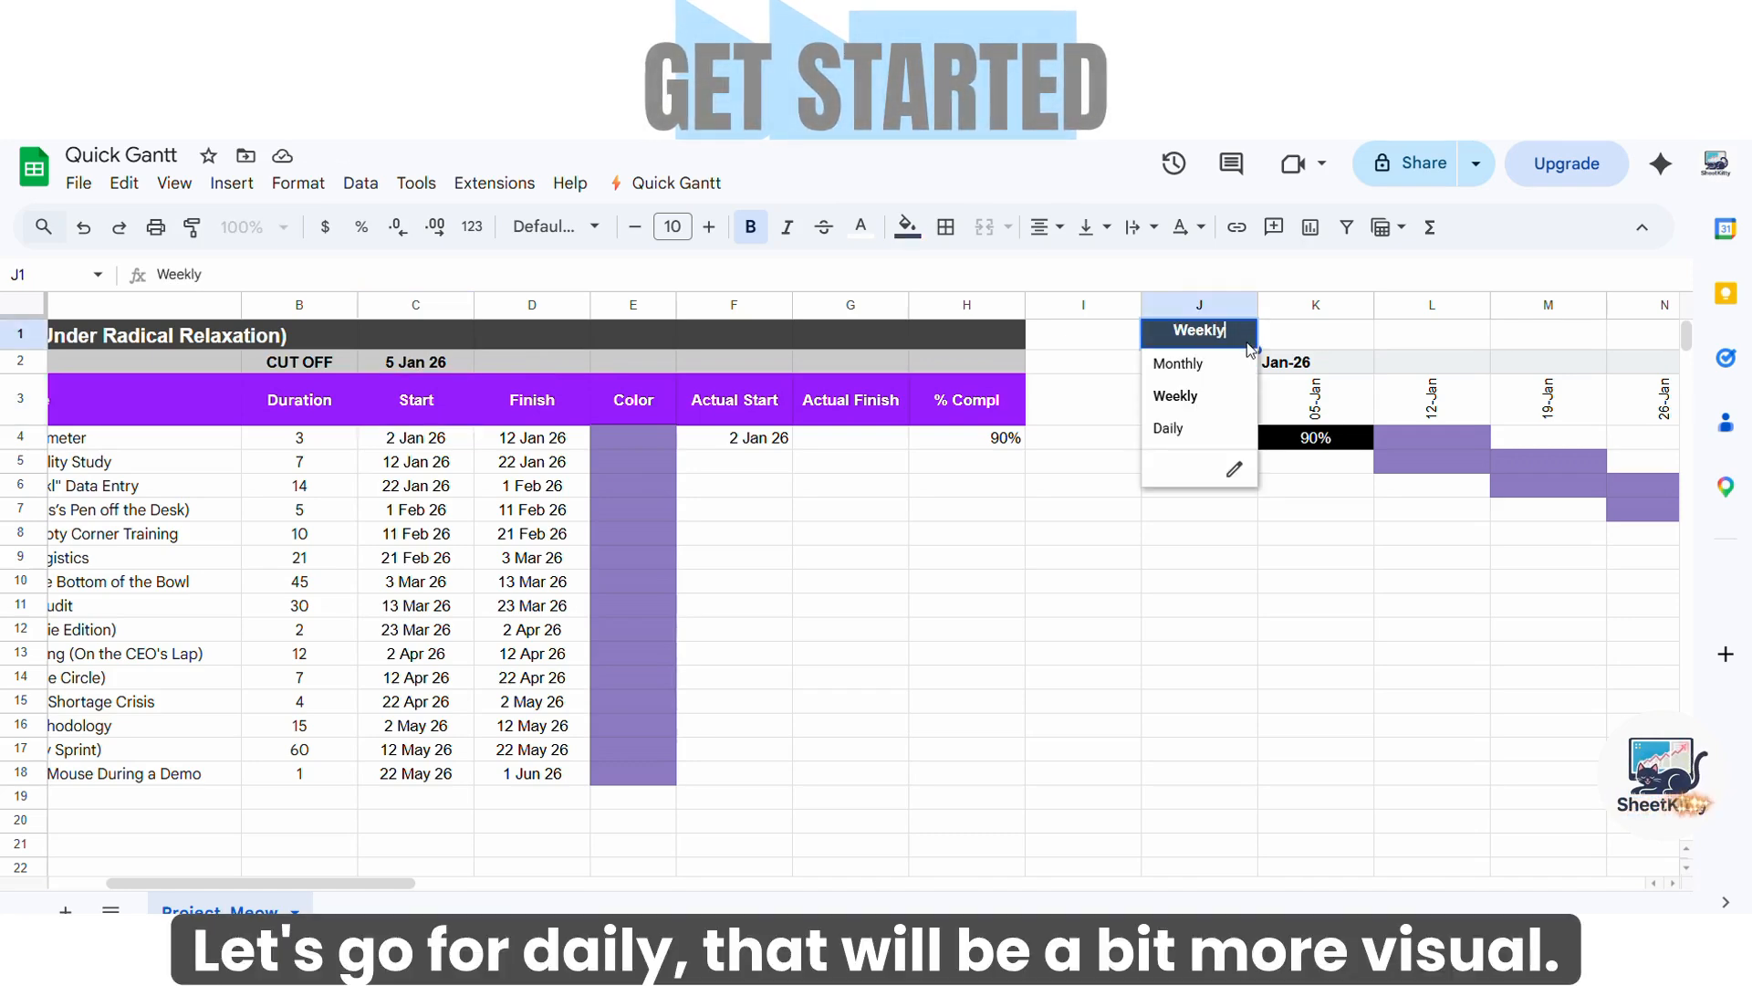
{"action": "left_click", "coordinate": [1178, 428]}
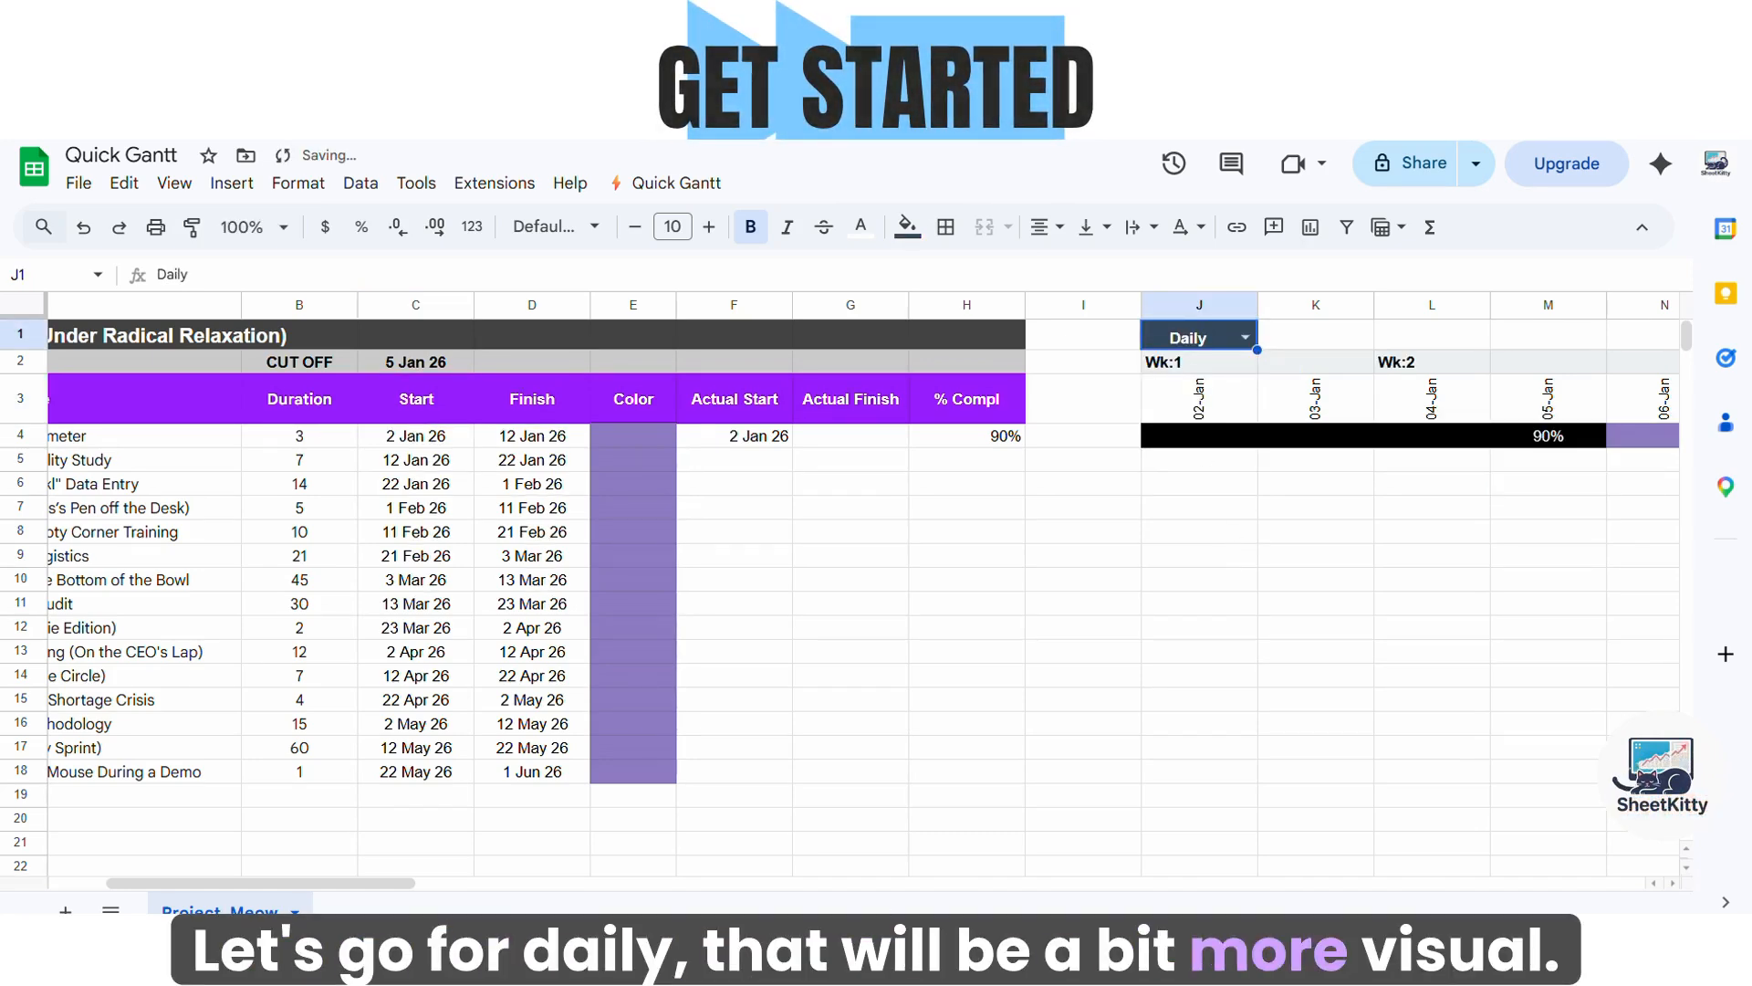
{"action": "left_click_drag", "start_coordinate": [352, 882], "coordinate": [382, 878]}
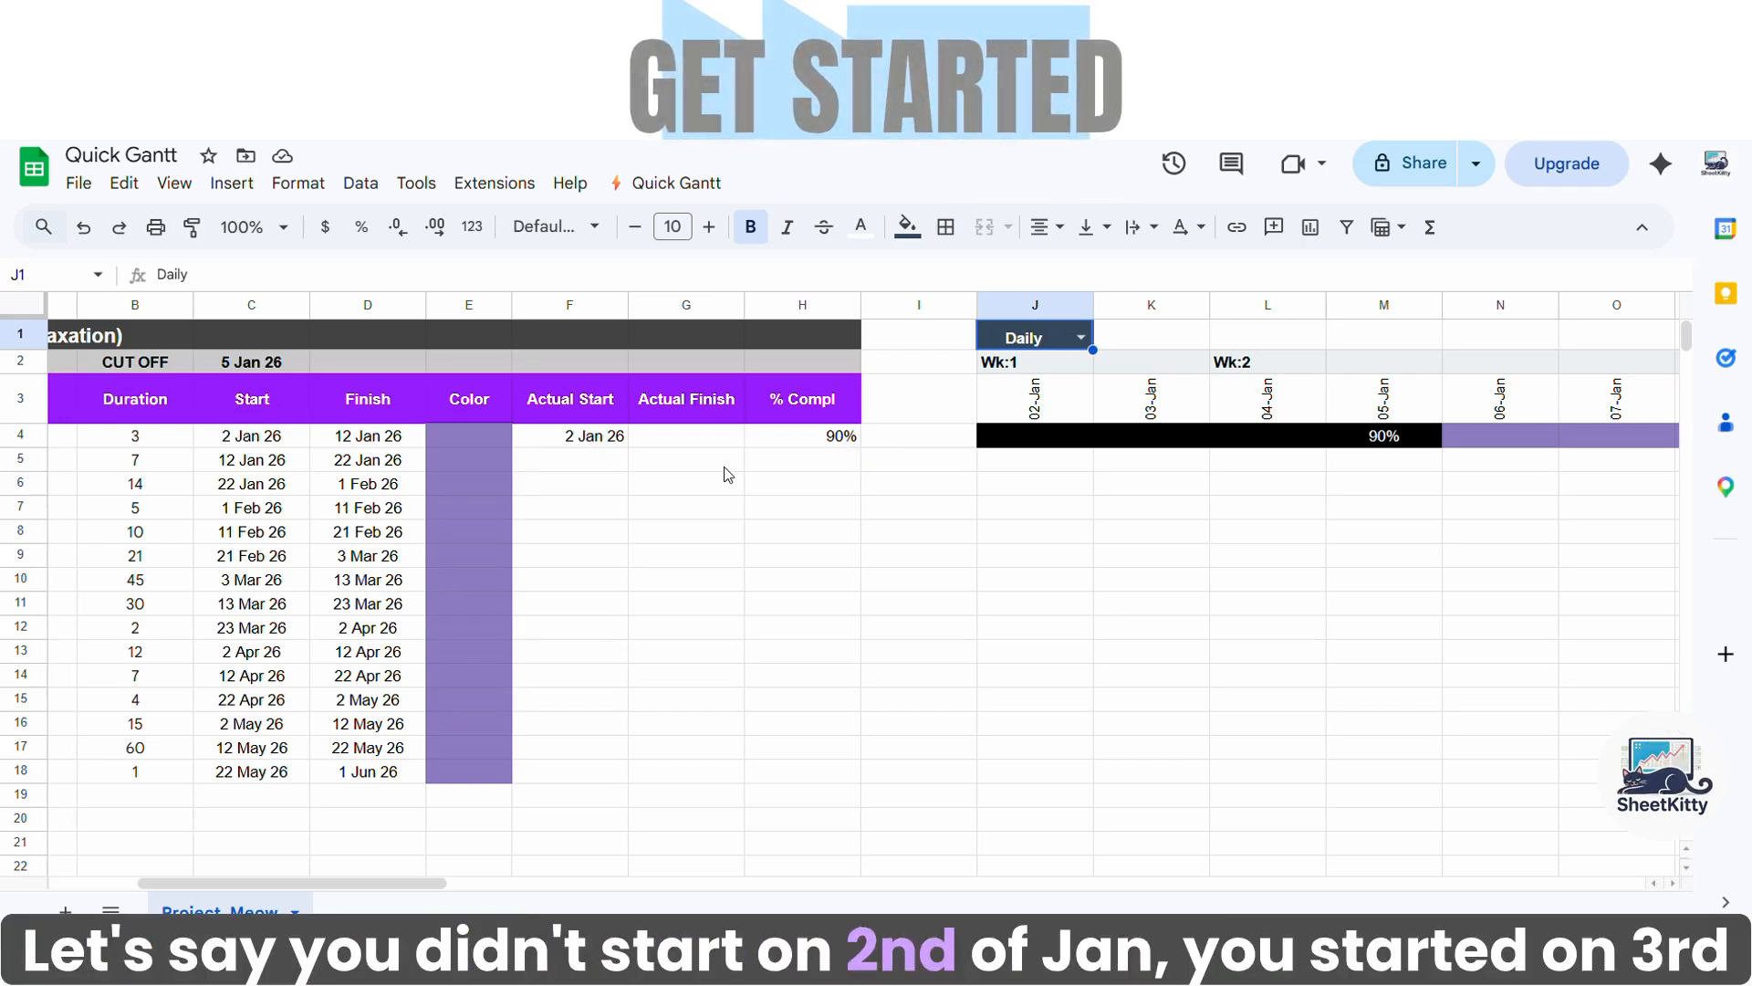
Change the first activity's actual start in F4 to 3 Jan 26
{"action": "left_click", "coordinate": [598, 439]}
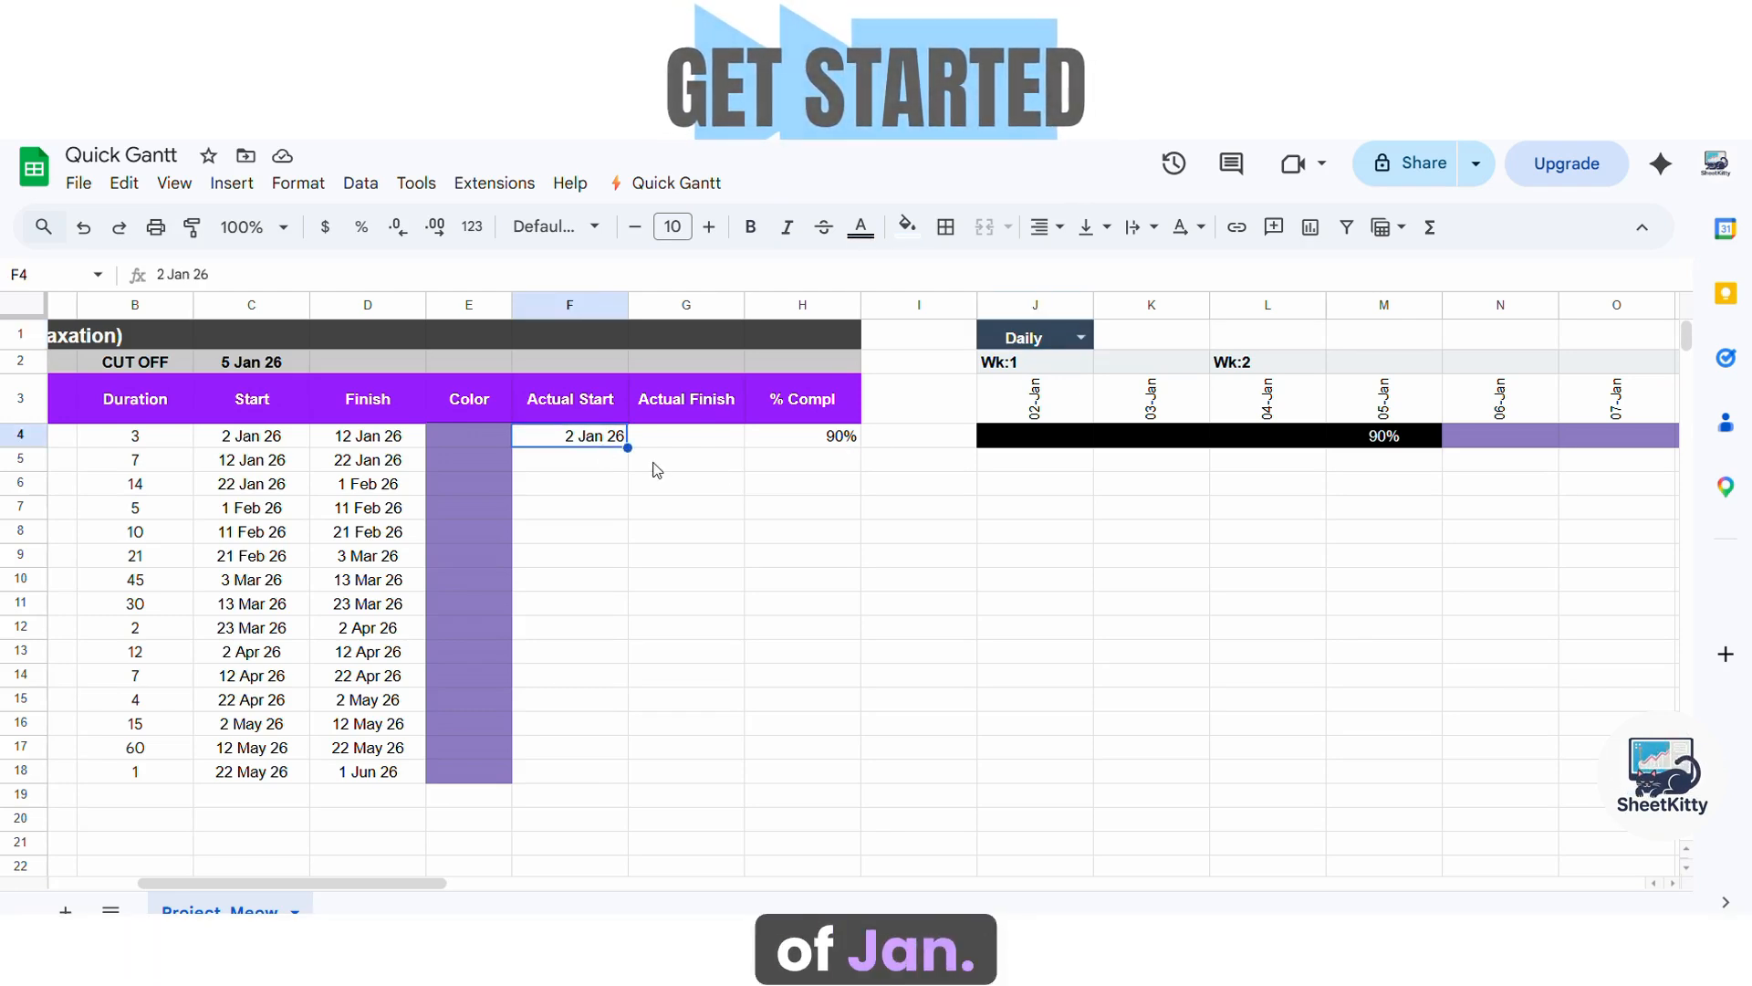
{"action": "type", "text": "3 jan"}
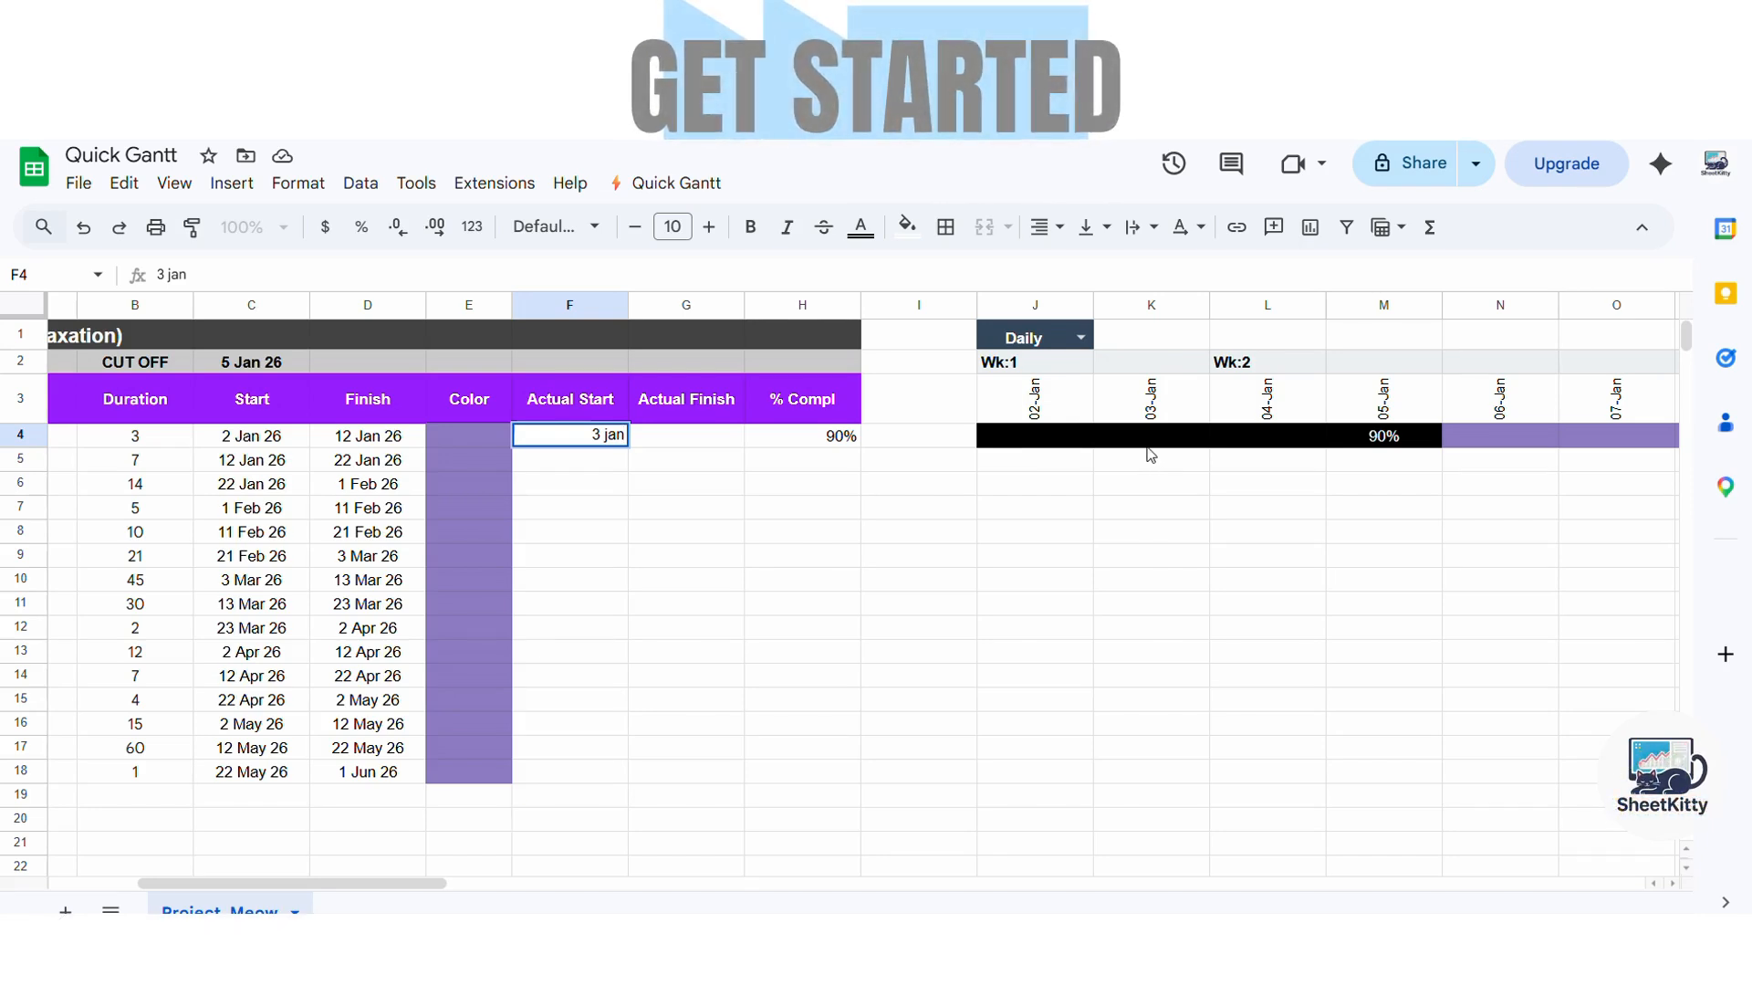
{"action": "key", "text": "Return"}
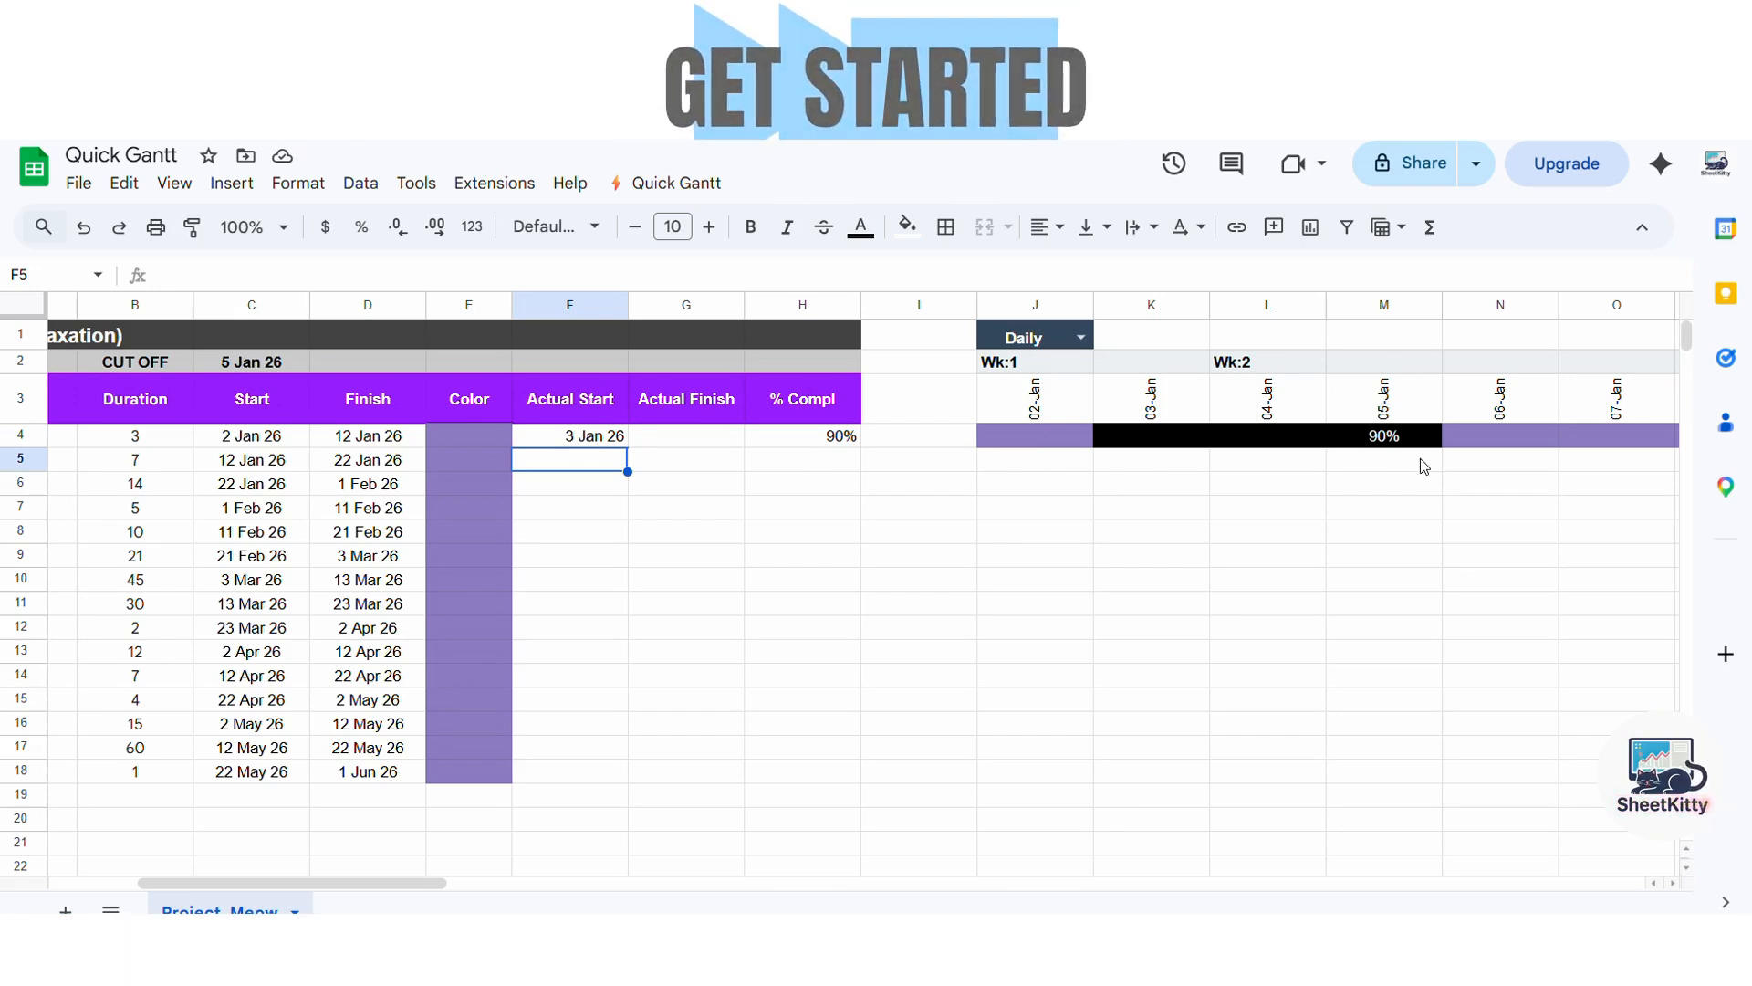
Set the cut-off date in C2 to 9 Jan 26 and check the first activity's progress bar
{"action": "left_click", "coordinate": [280, 365]}
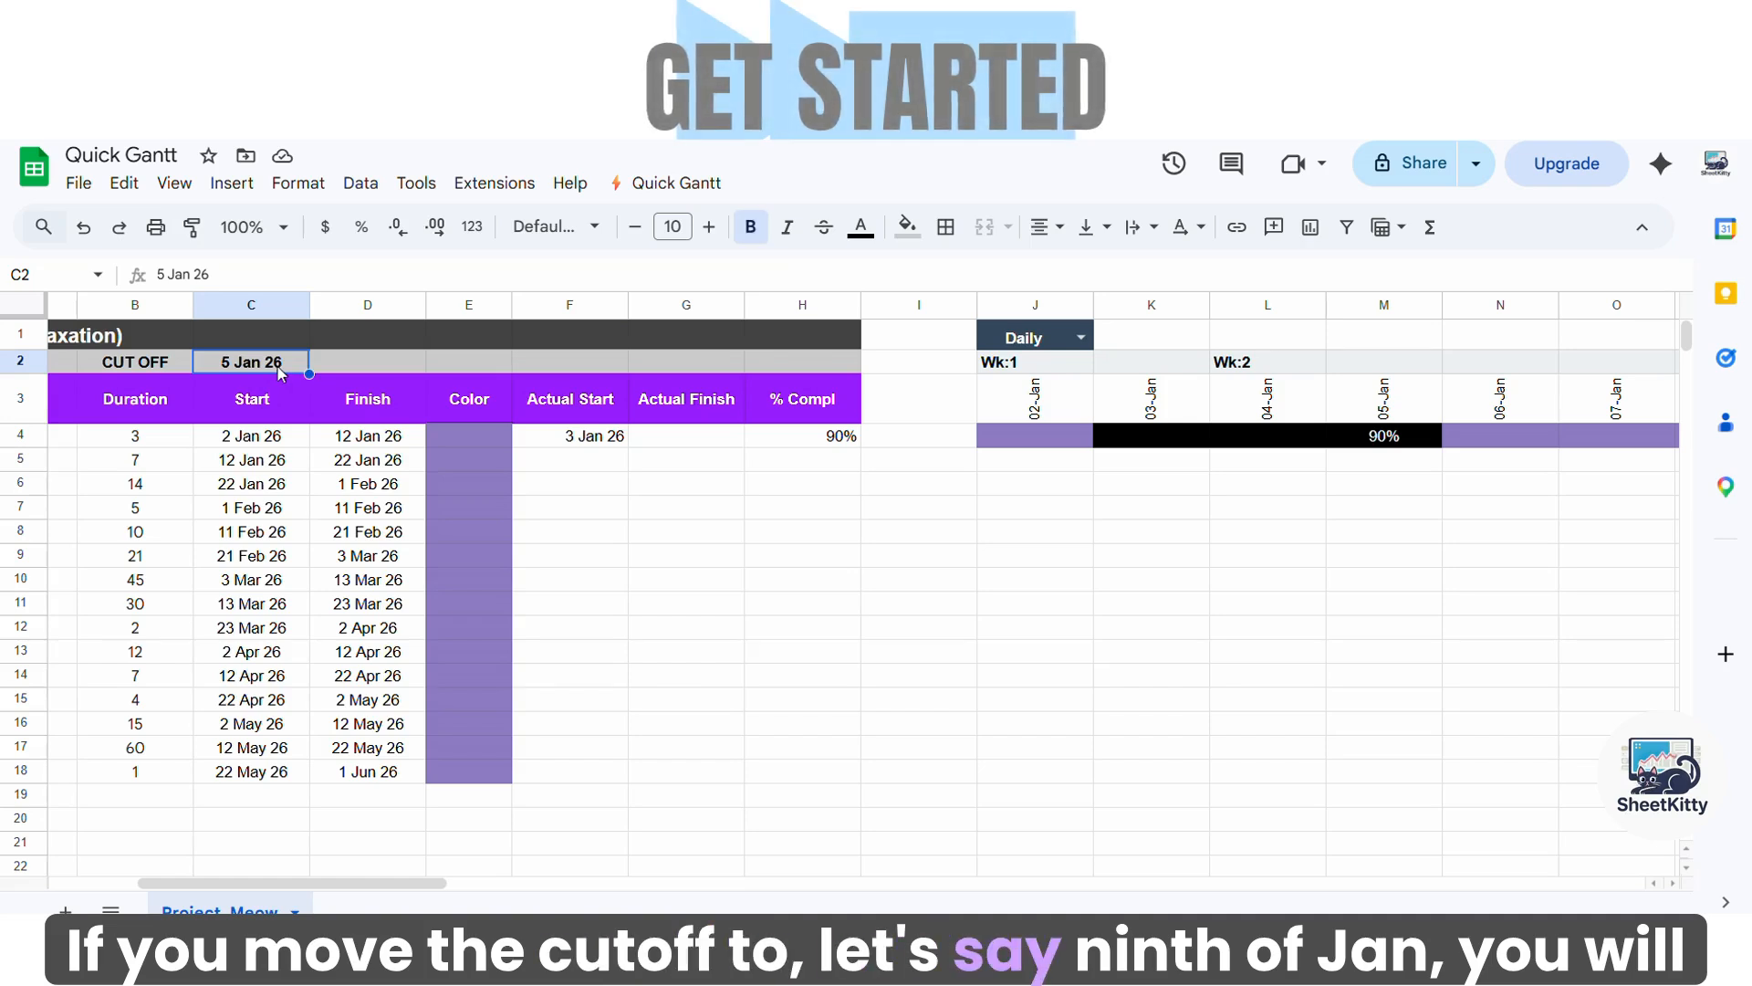
{"action": "type", "text": "9 jan"}
{"action": "key", "text": "Return"}
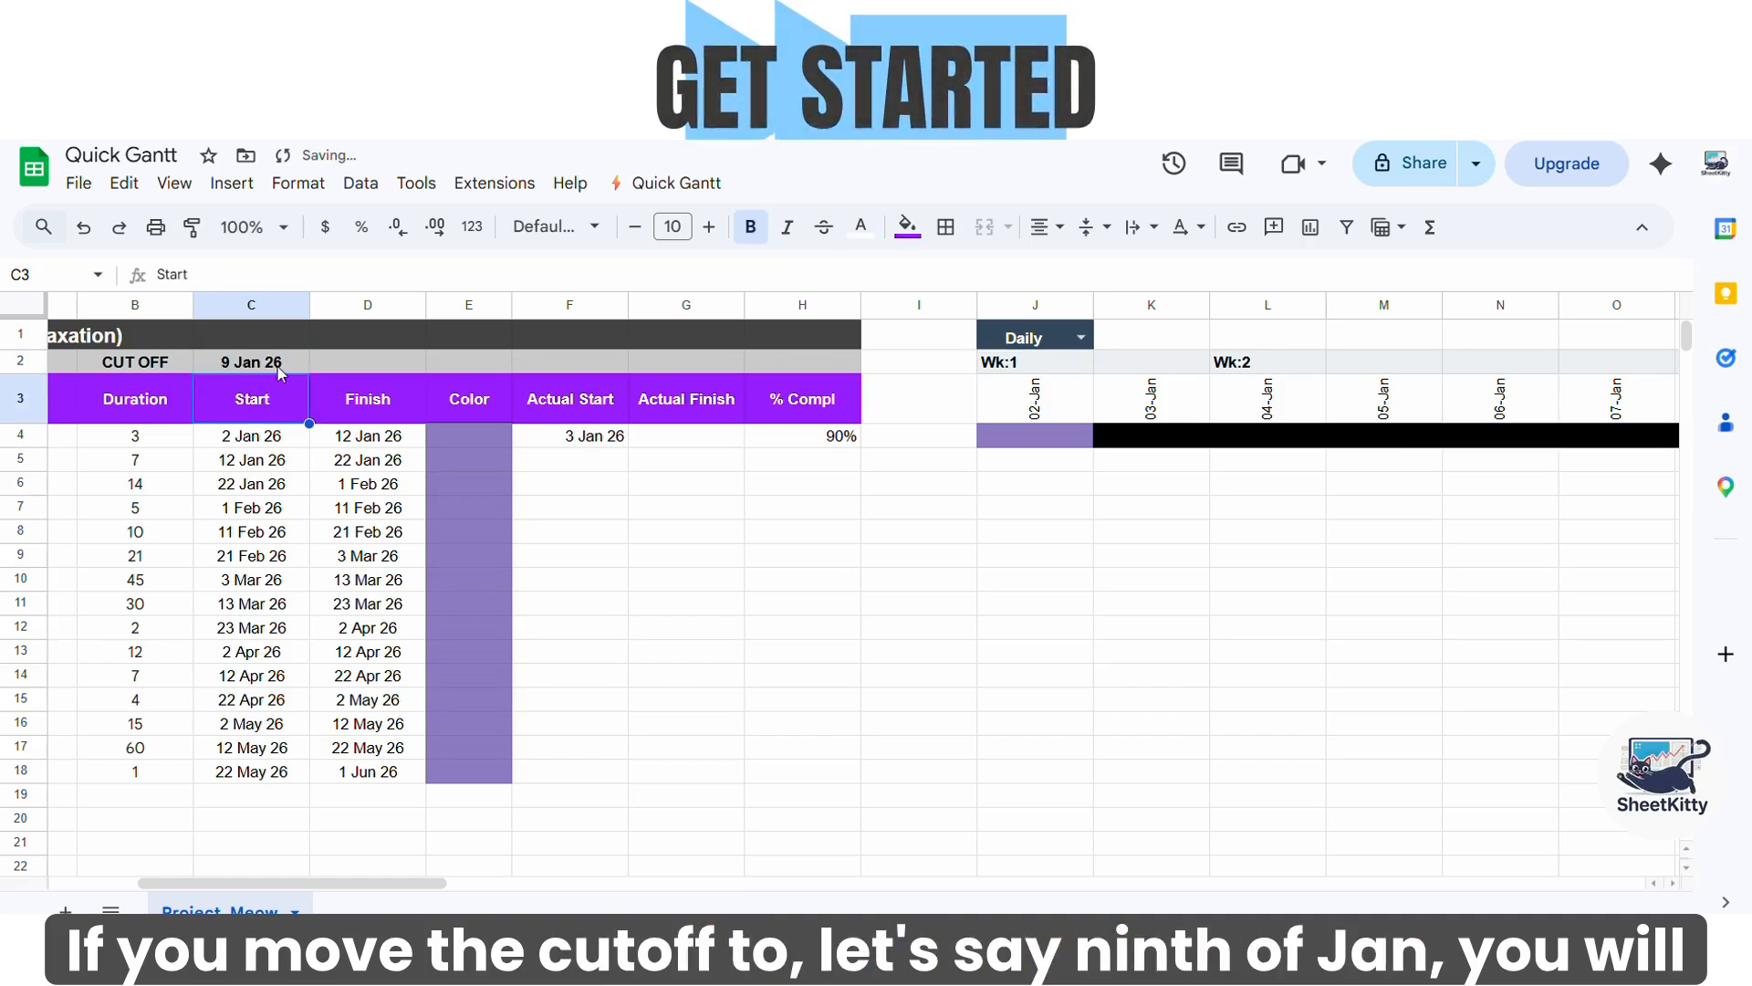
{"action": "left_click_drag", "start_coordinate": [394, 885], "coordinate": [535, 886]}
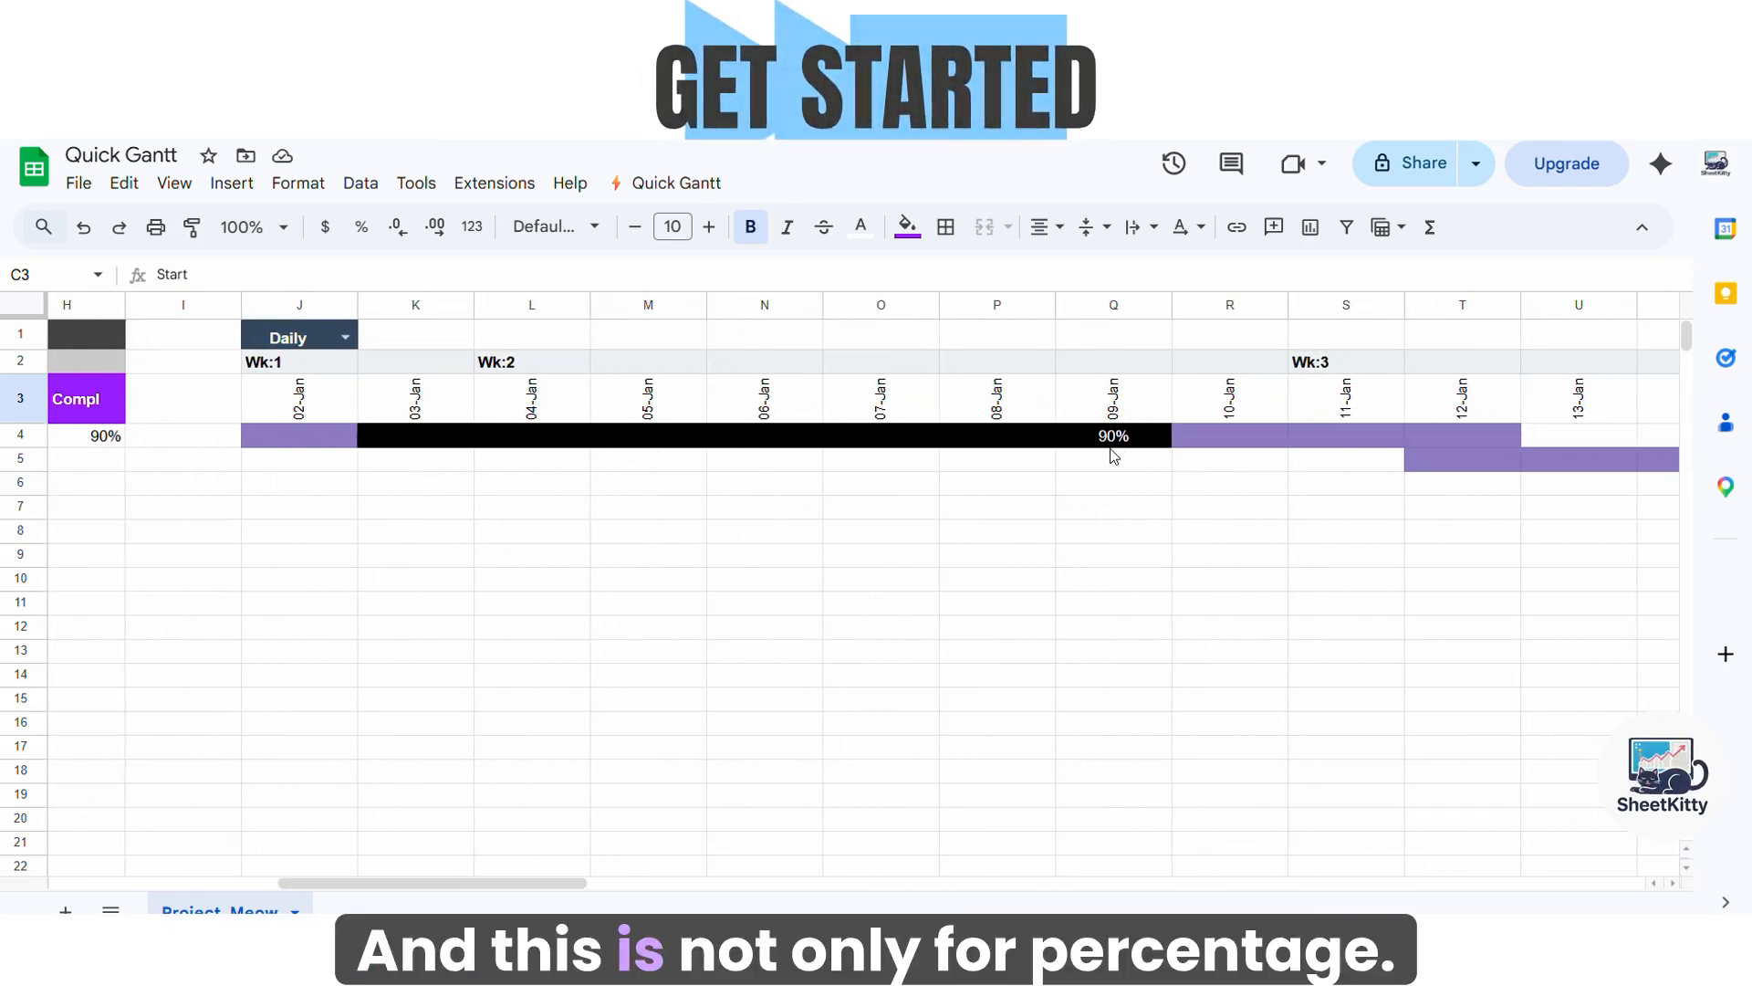
Replace the first activity's % Compl entry in H4 with the text Ongoing
{"action": "left_click_drag", "start_coordinate": [524, 886], "coordinate": [486, 892]}
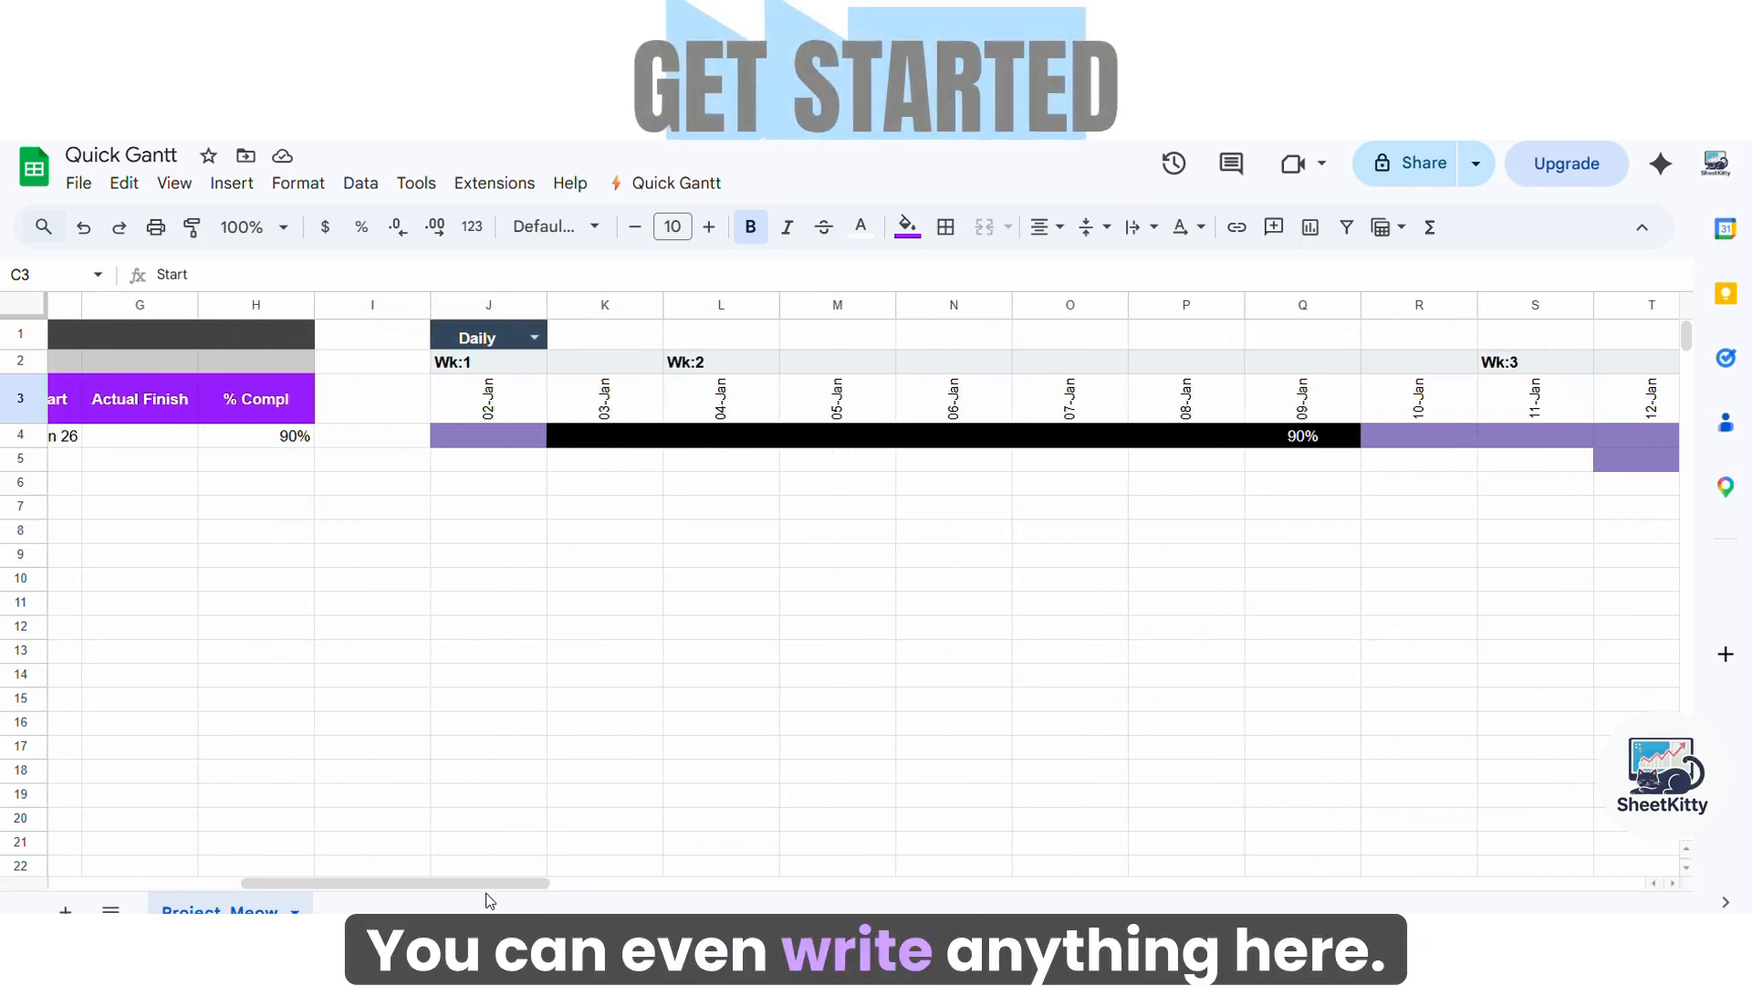
{"action": "left_click", "coordinate": [279, 436]}
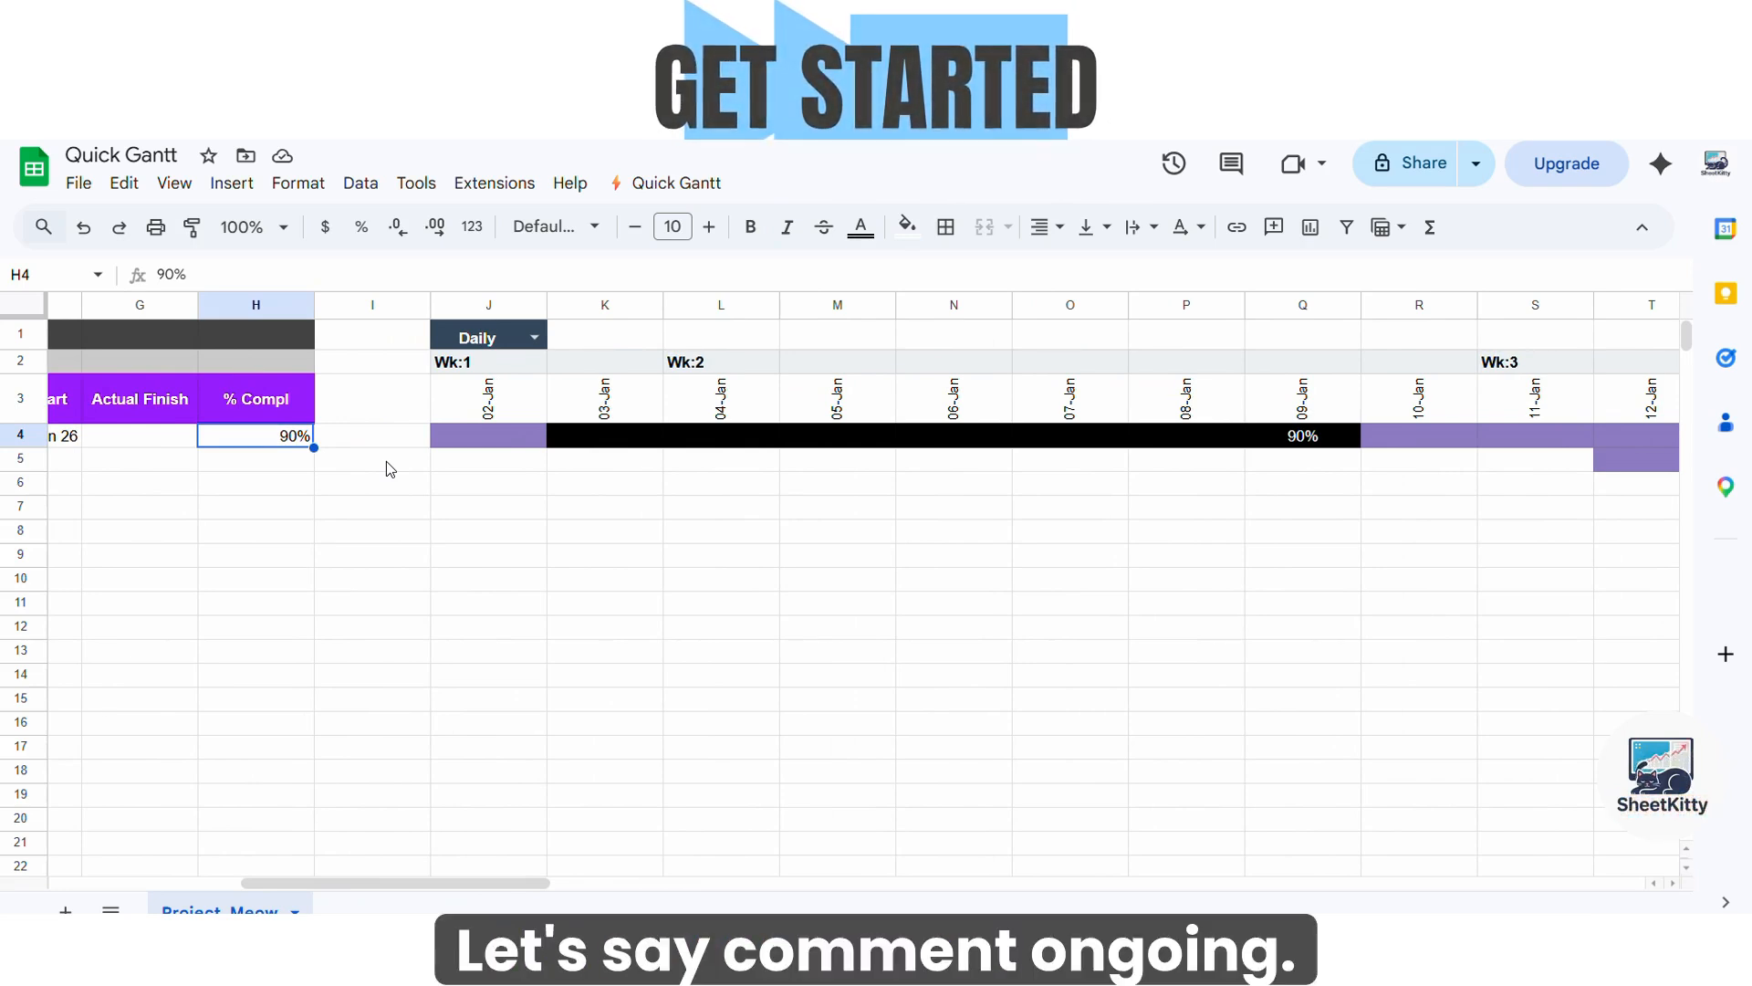
{"action": "type", "text": "Ongoing"}
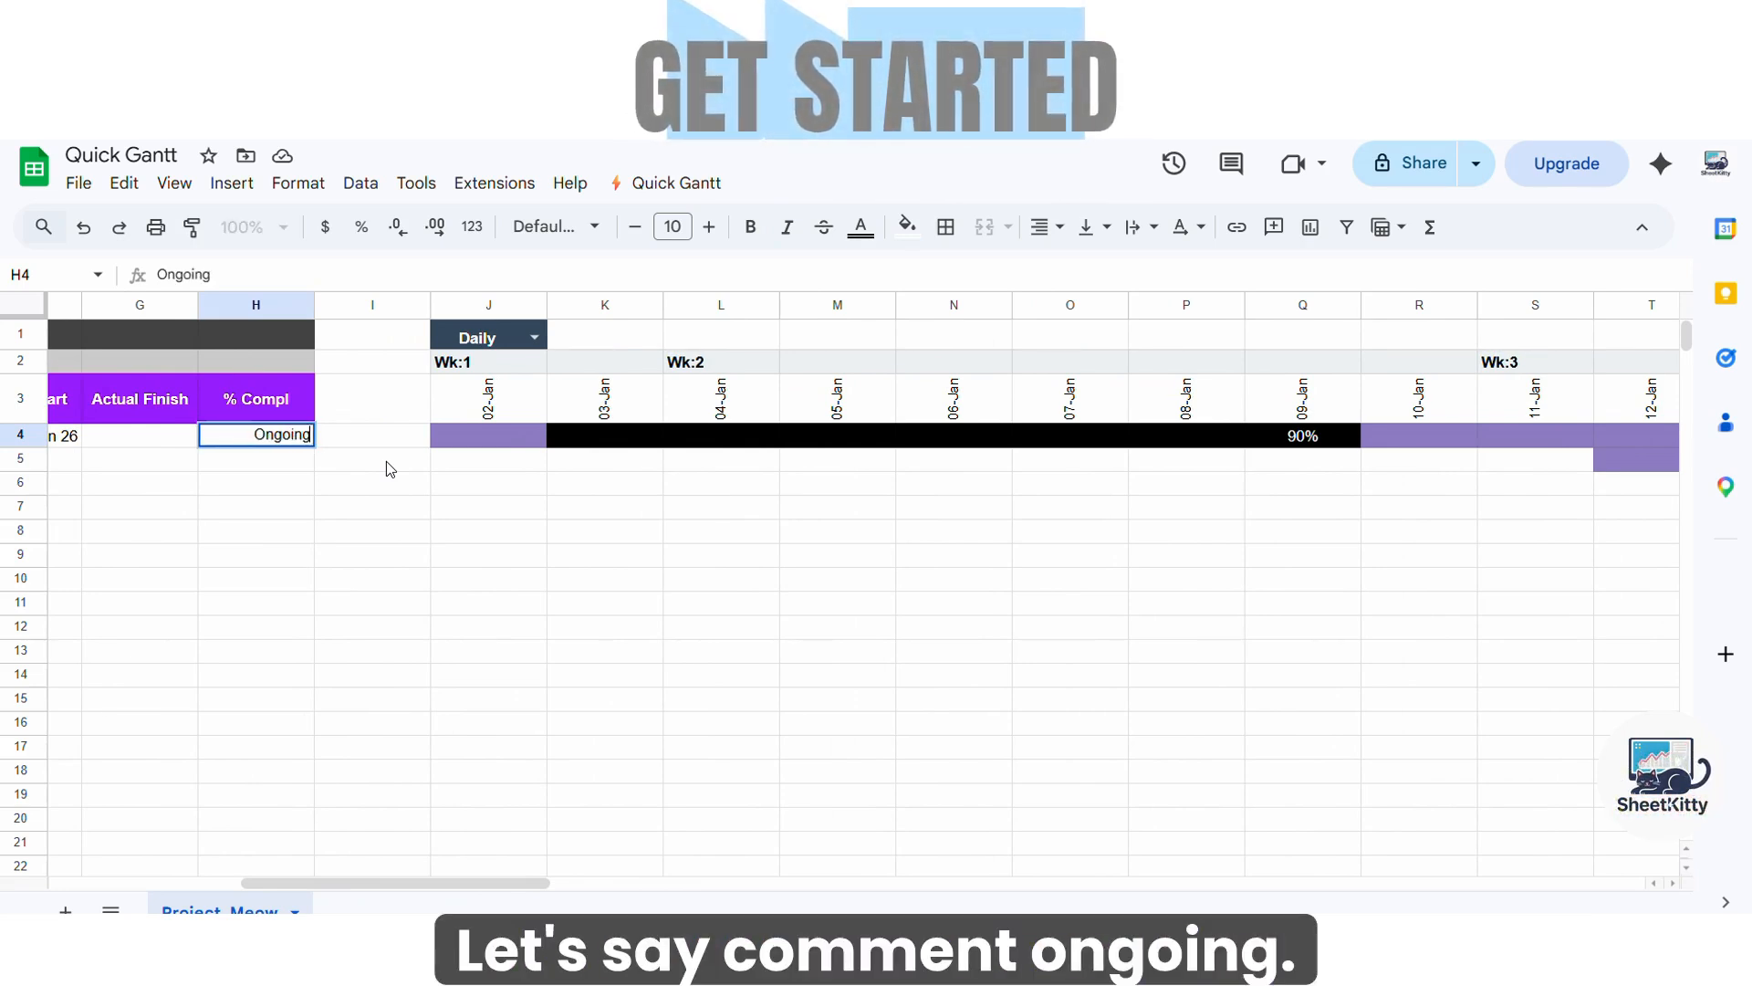
{"action": "key", "text": "Return"}
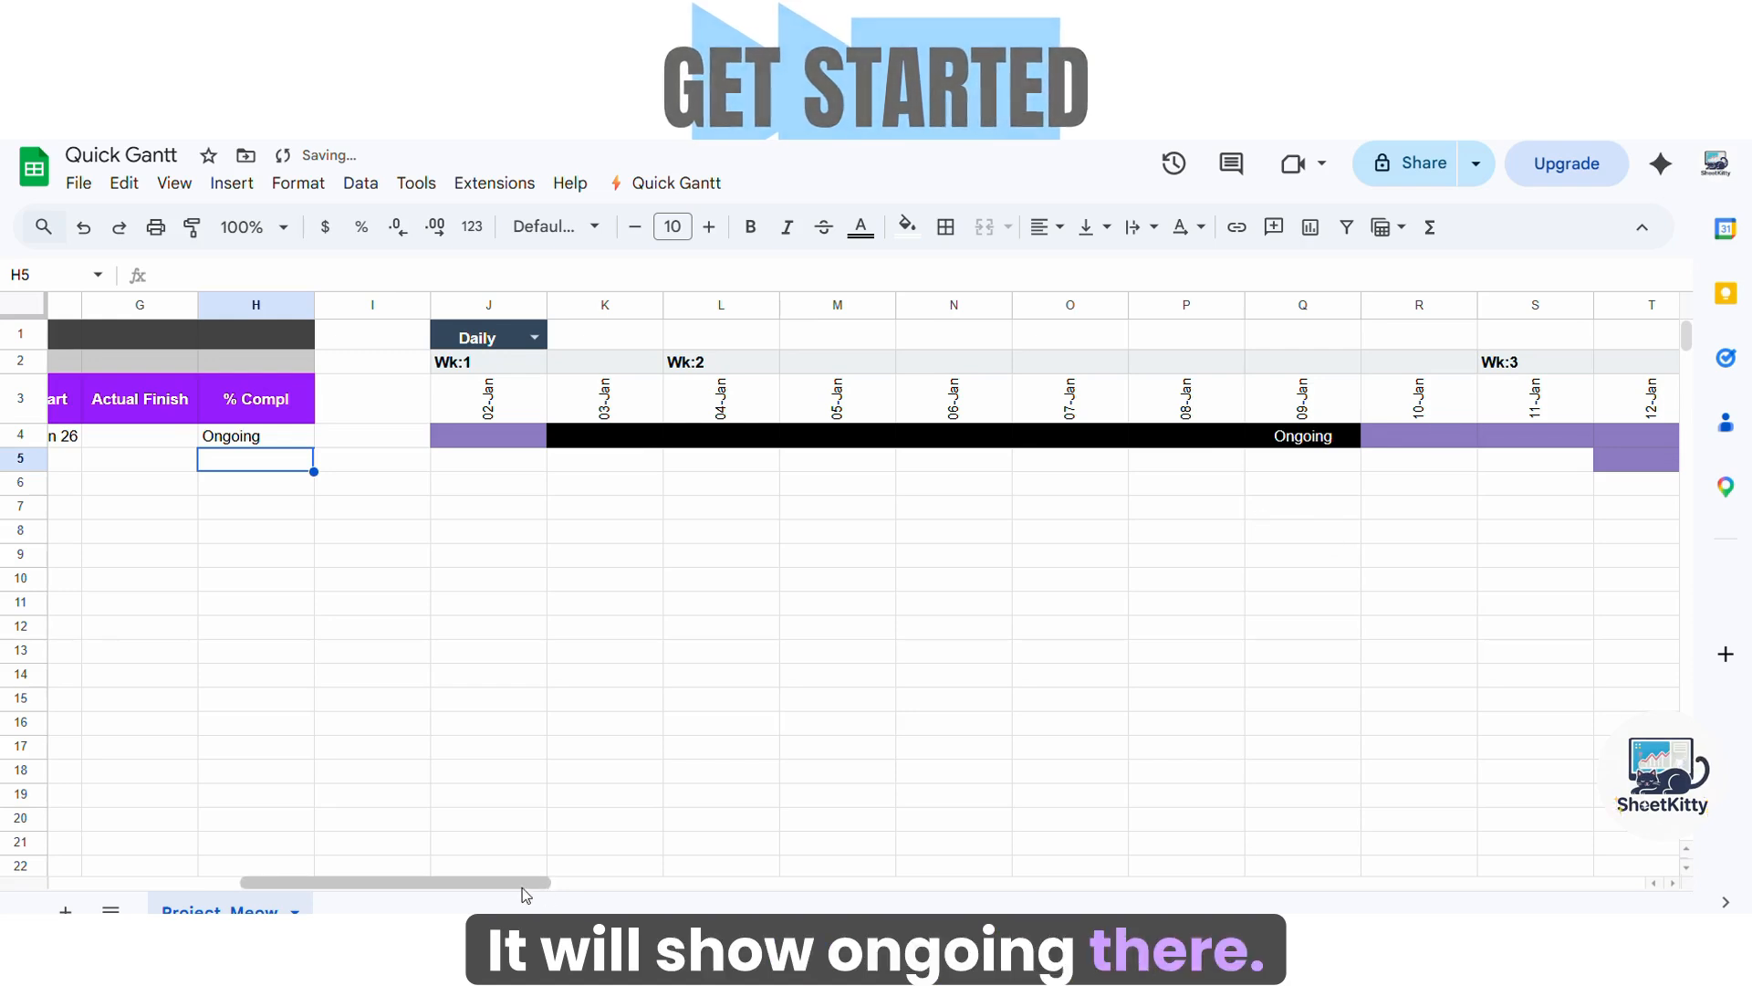
Link H4 to the first activity's name with the formula =A4 and inspect the label on its Gantt bar
{"action": "left_click_drag", "start_coordinate": [519, 886], "coordinate": [365, 878]}
{"action": "type", "text": "="}
{"action": "key", "text": "Left"}
{"action": "key", "text": "Left"}
{"action": "key", "text": "Left"}
{"action": "key", "text": "Left"}
{"action": "key", "text": "Left"}
{"action": "key", "text": "Left"}
{"action": "key", "text": "Left"}
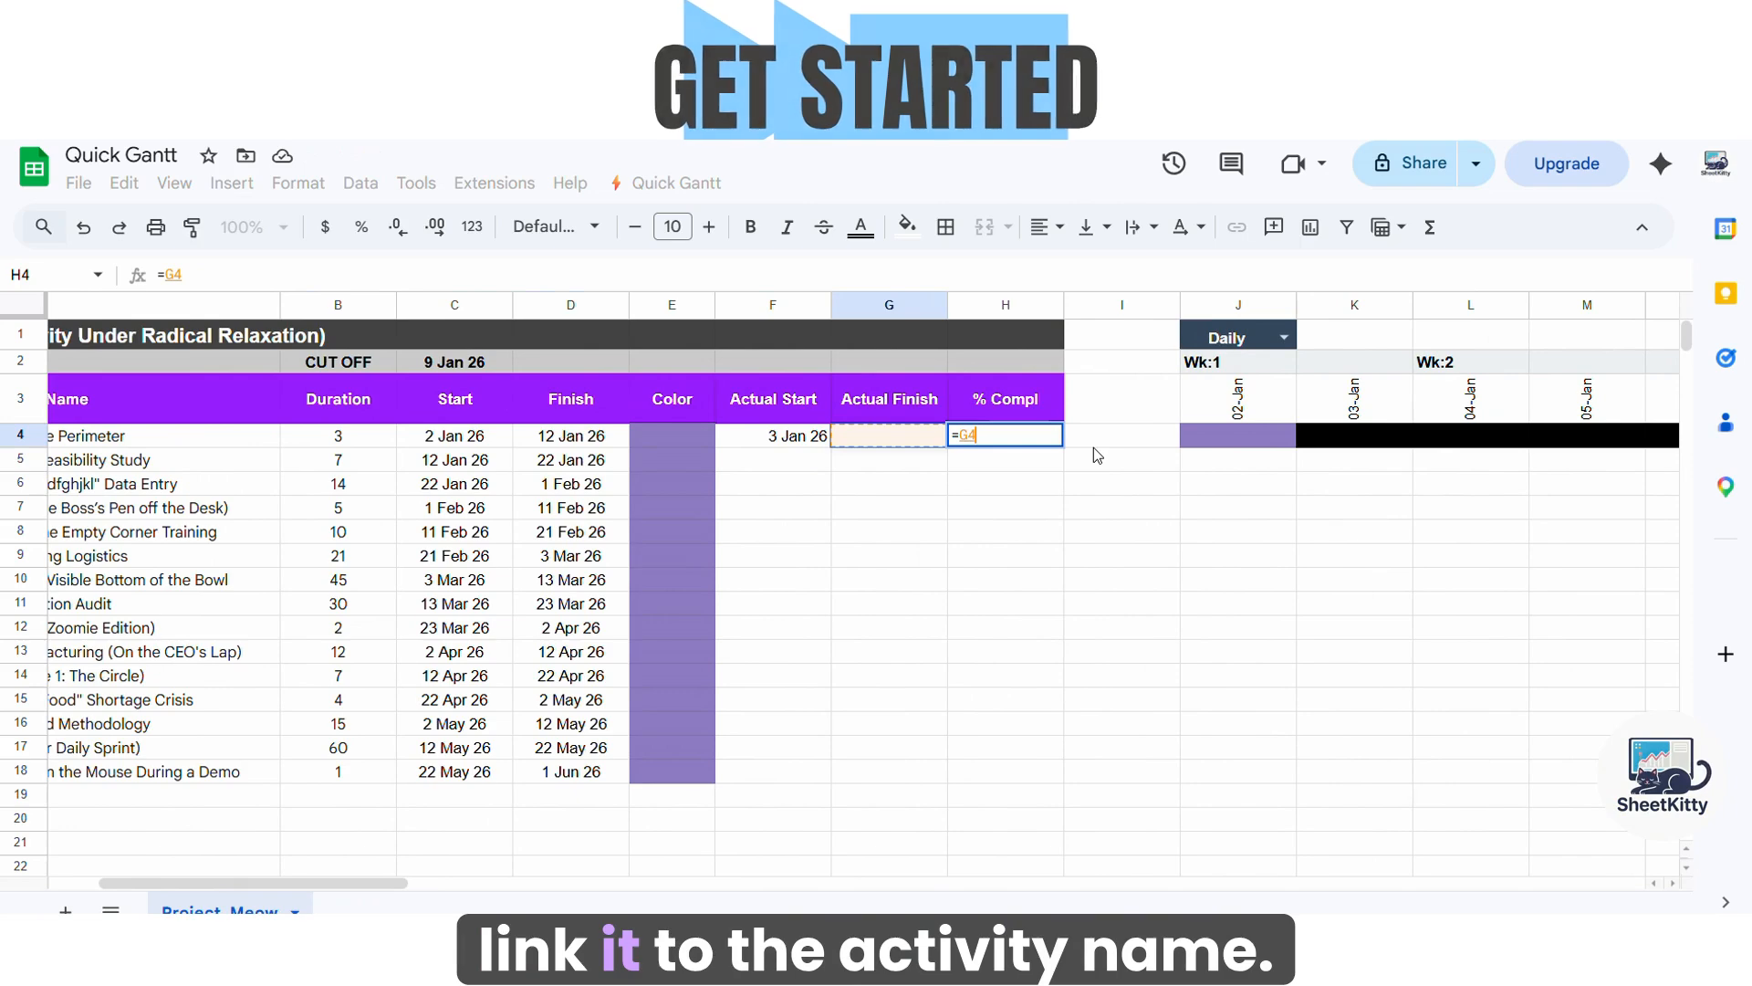
{"action": "key", "text": "Return"}
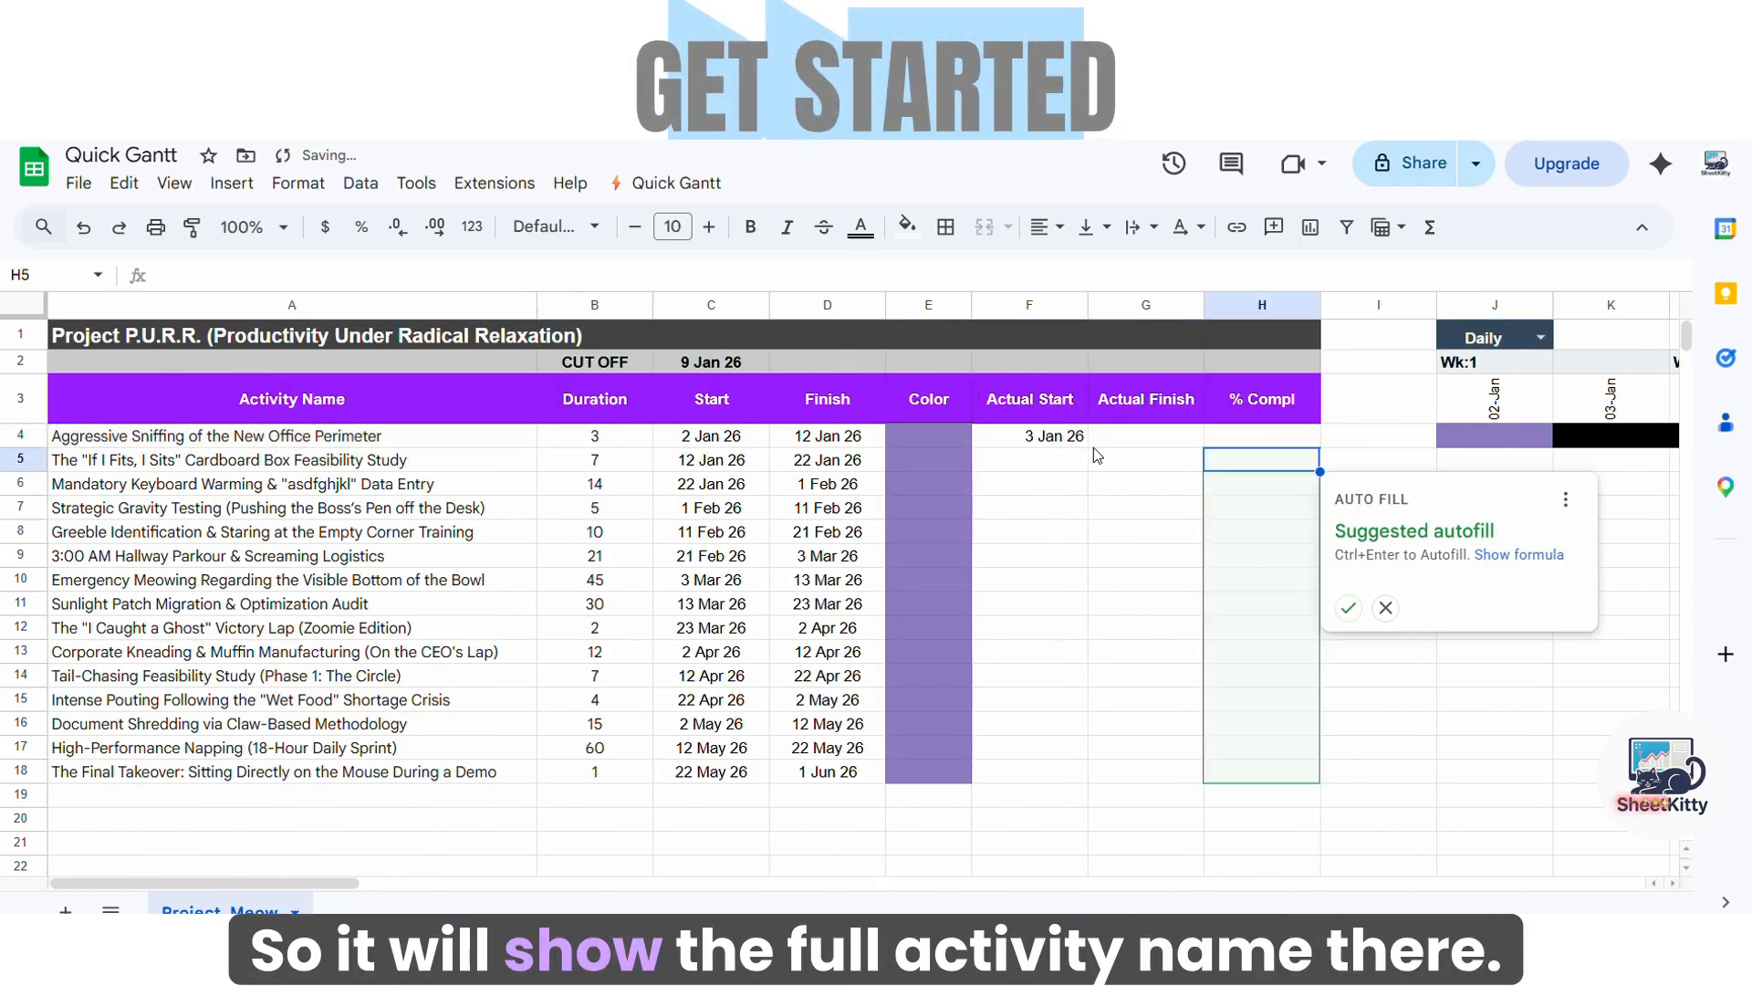
{"action": "left_click", "coordinate": [1197, 491]}
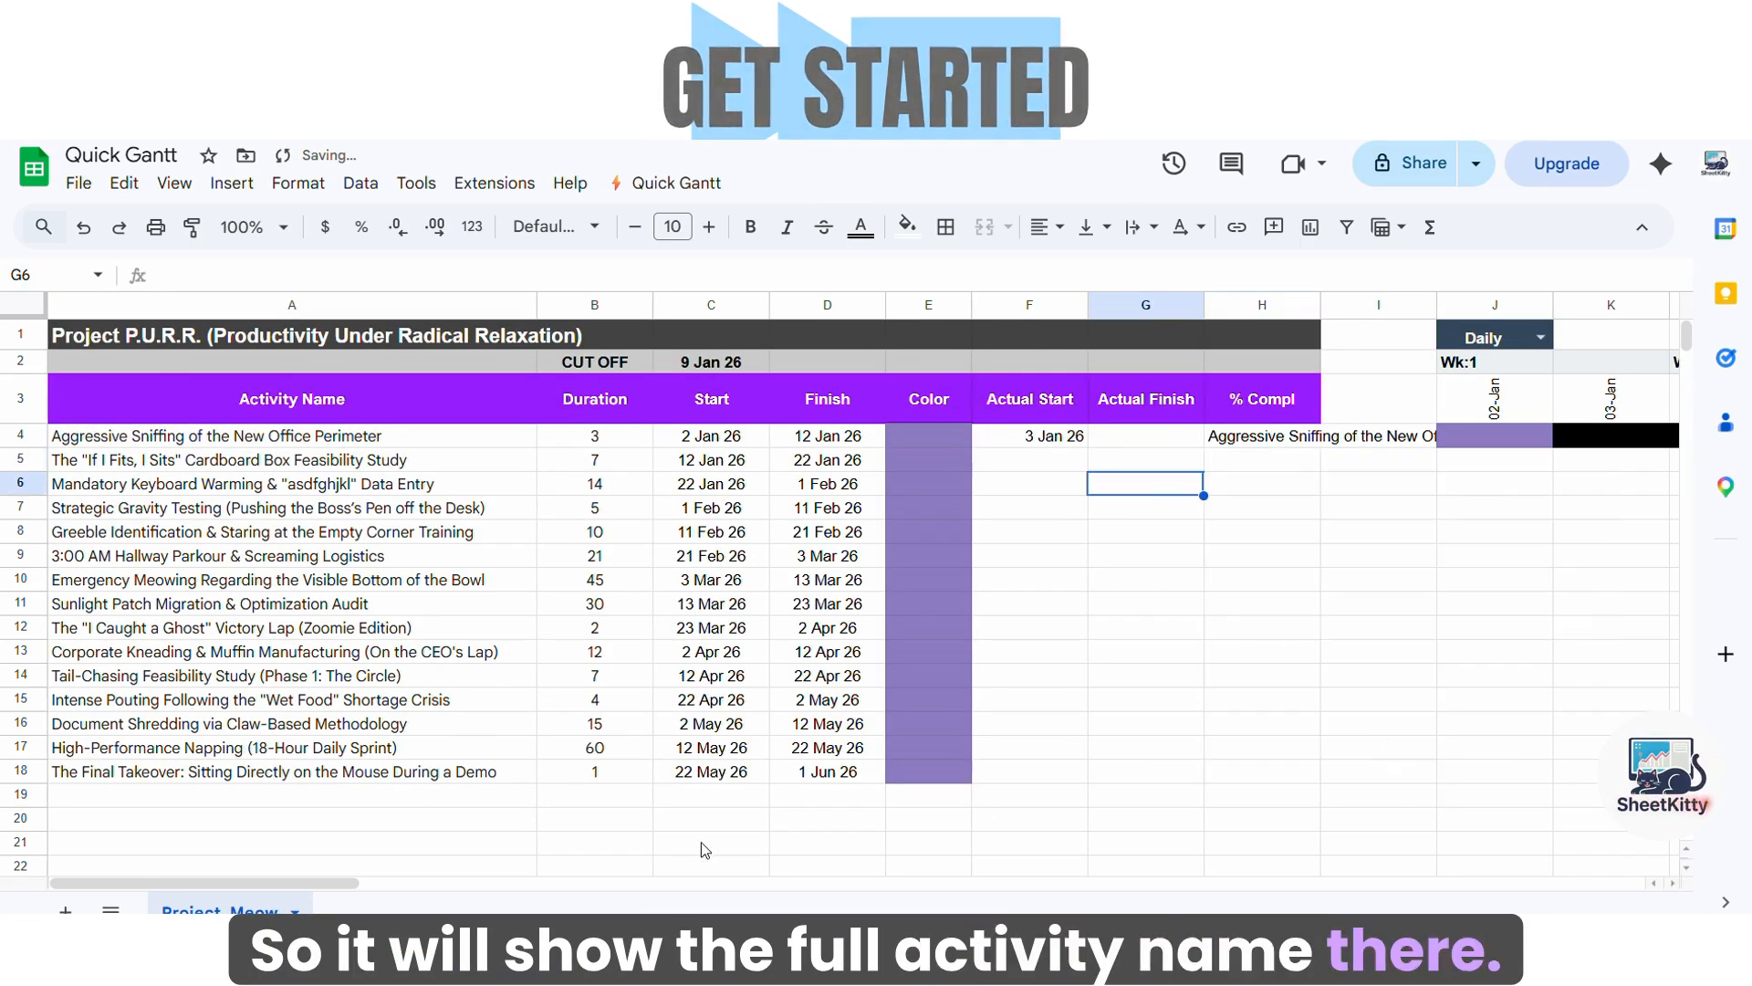
{"action": "left_click_drag", "start_coordinate": [334, 885], "coordinate": [608, 890]}
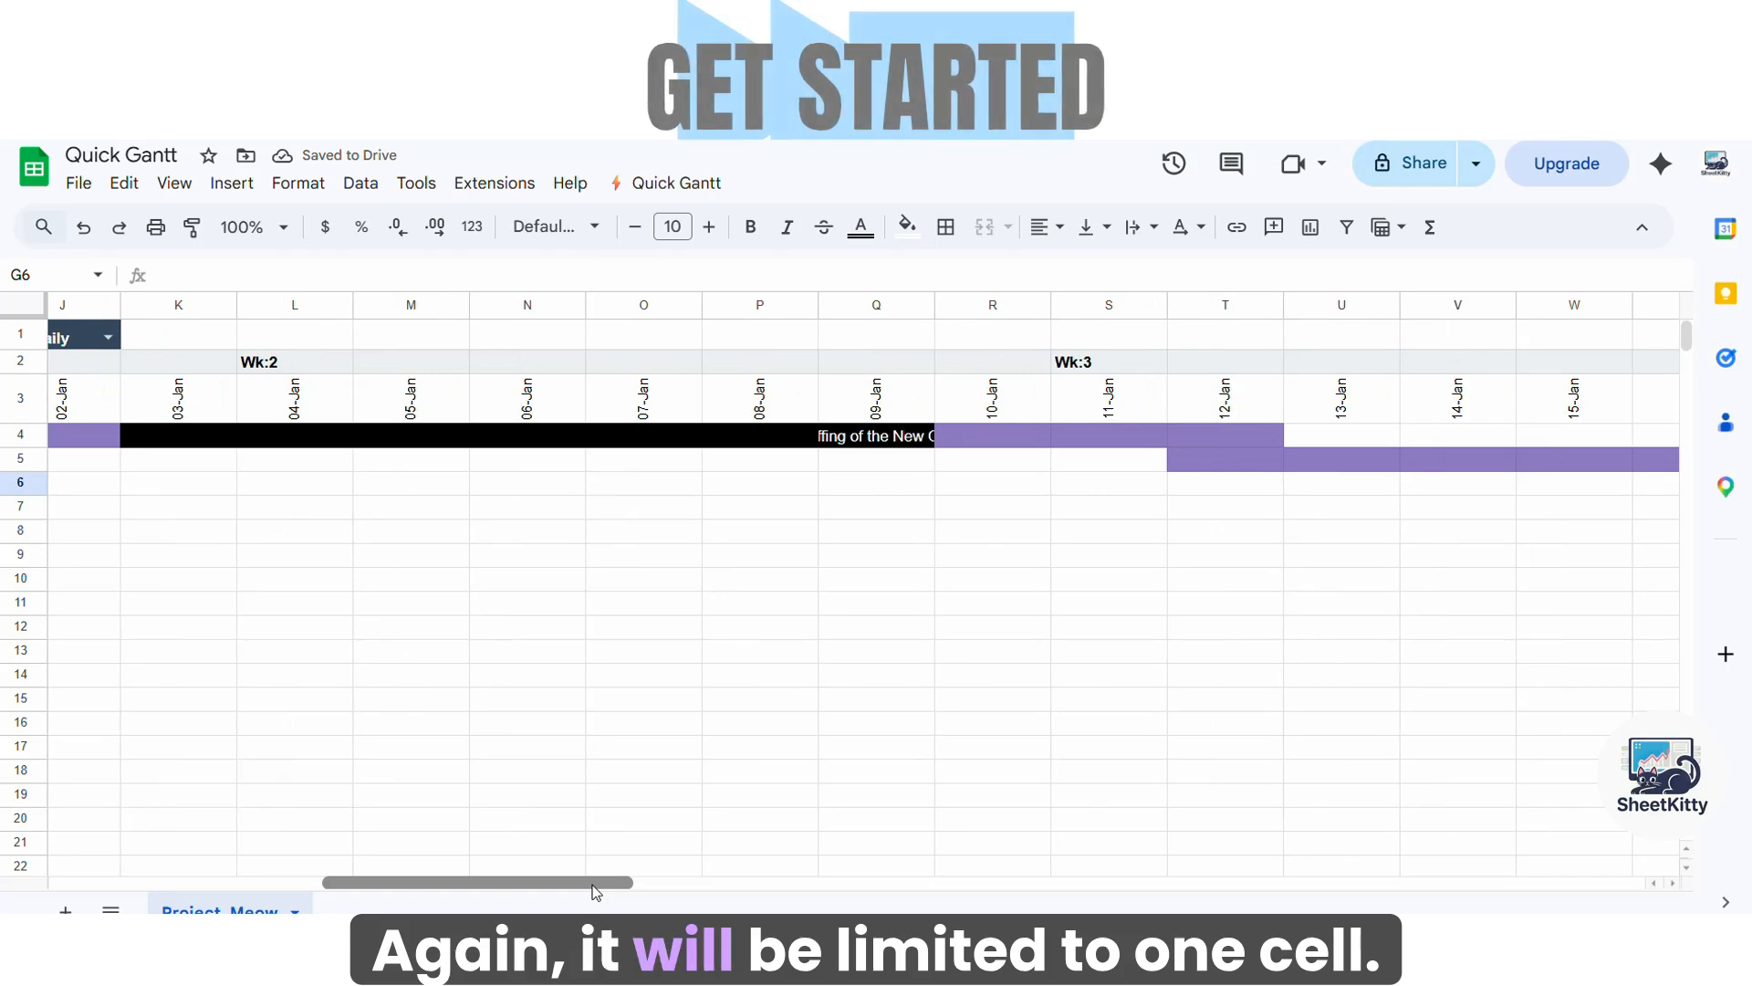
{"action": "left_click", "coordinate": [885, 438]}
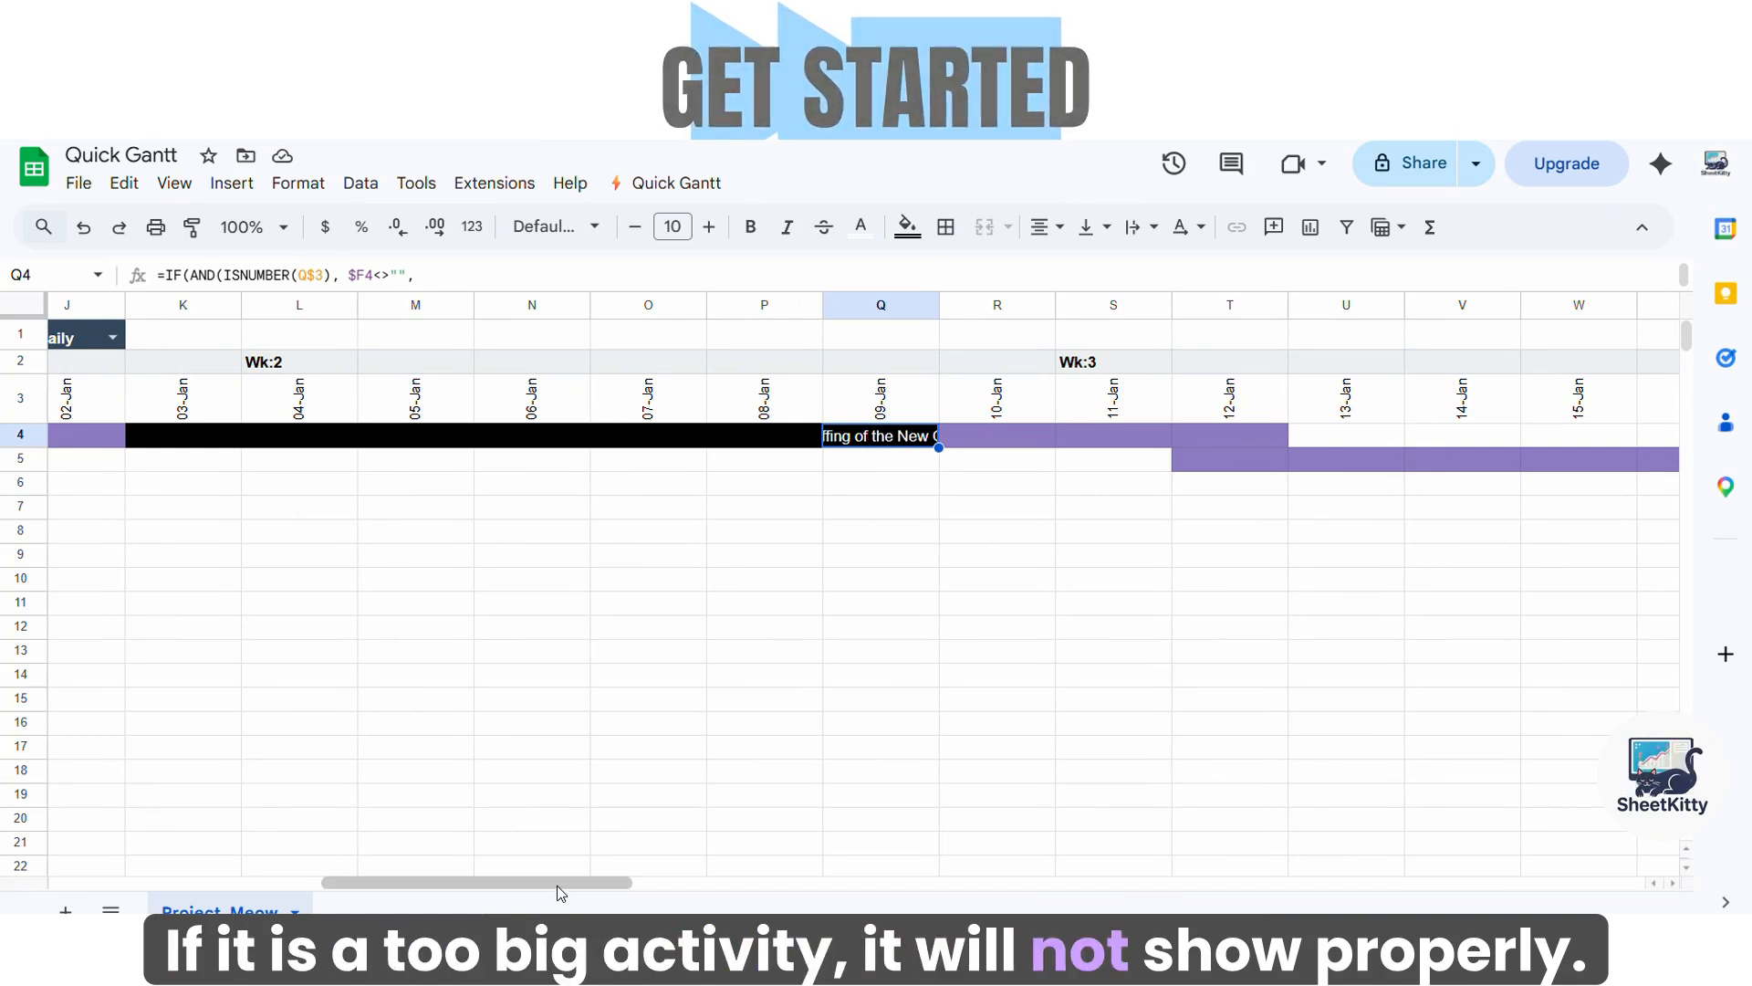
Replace the activity-name link in H4 with 90% complete
{"action": "left_click_drag", "start_coordinate": [561, 893], "coordinate": [436, 888]}
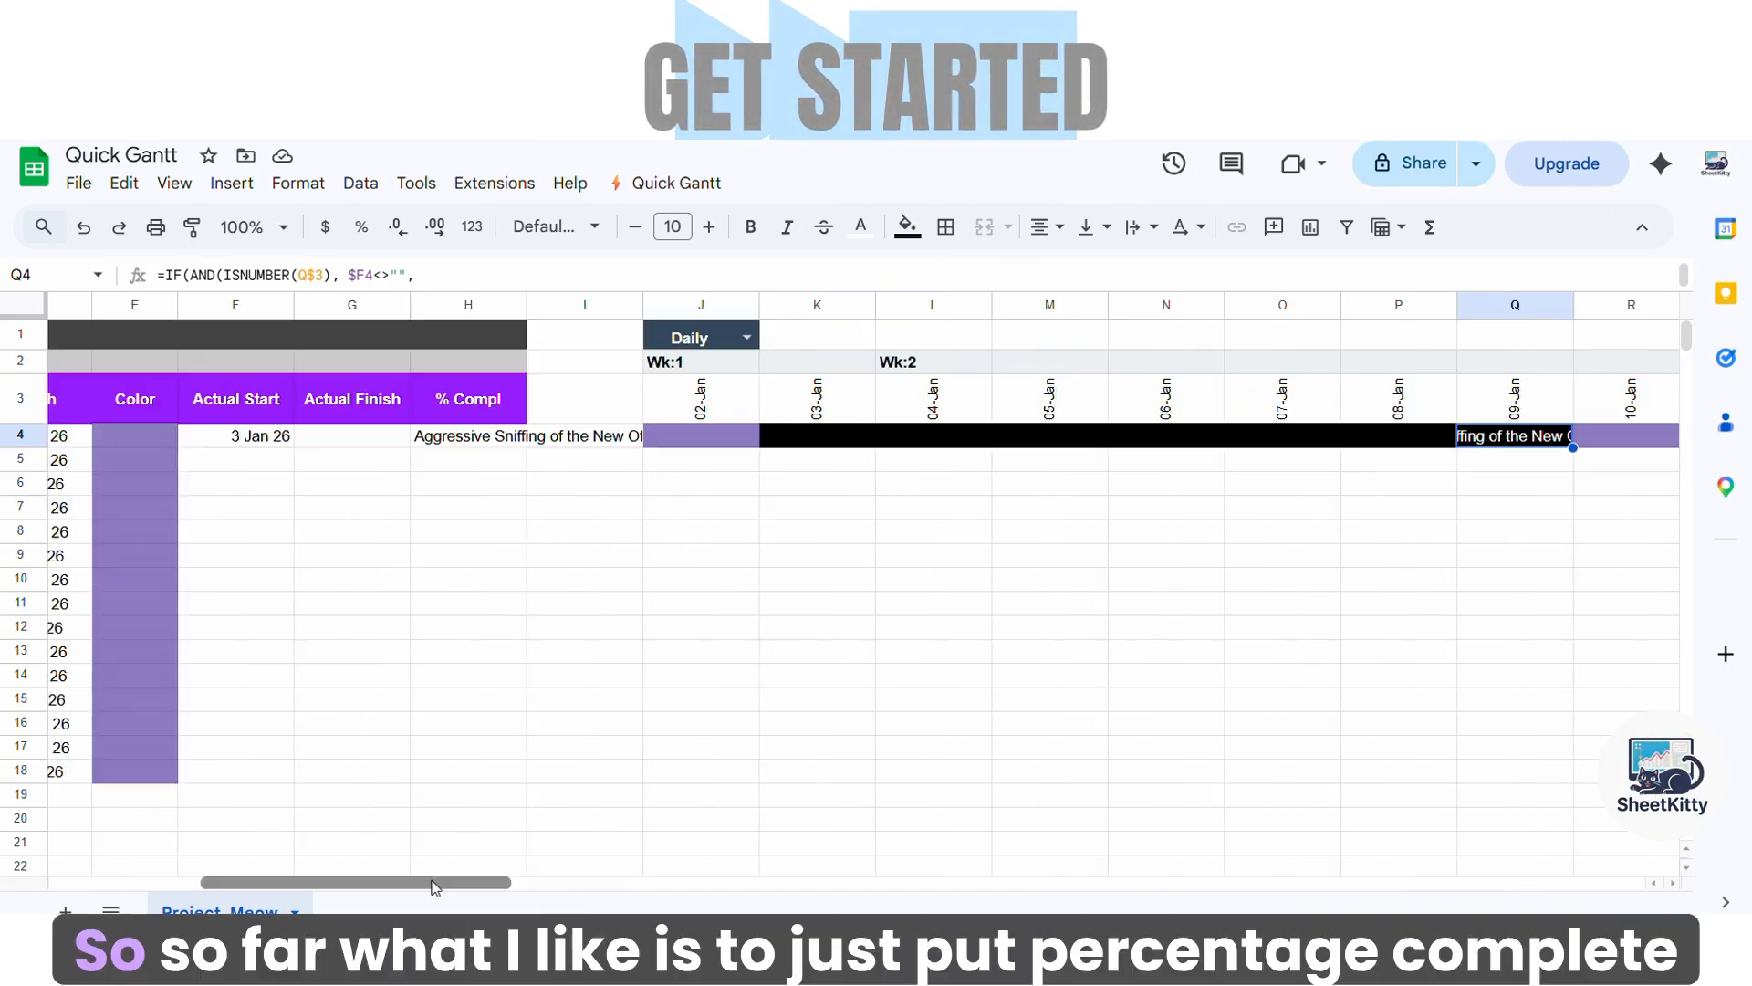
{"action": "left_click", "coordinate": [516, 444]}
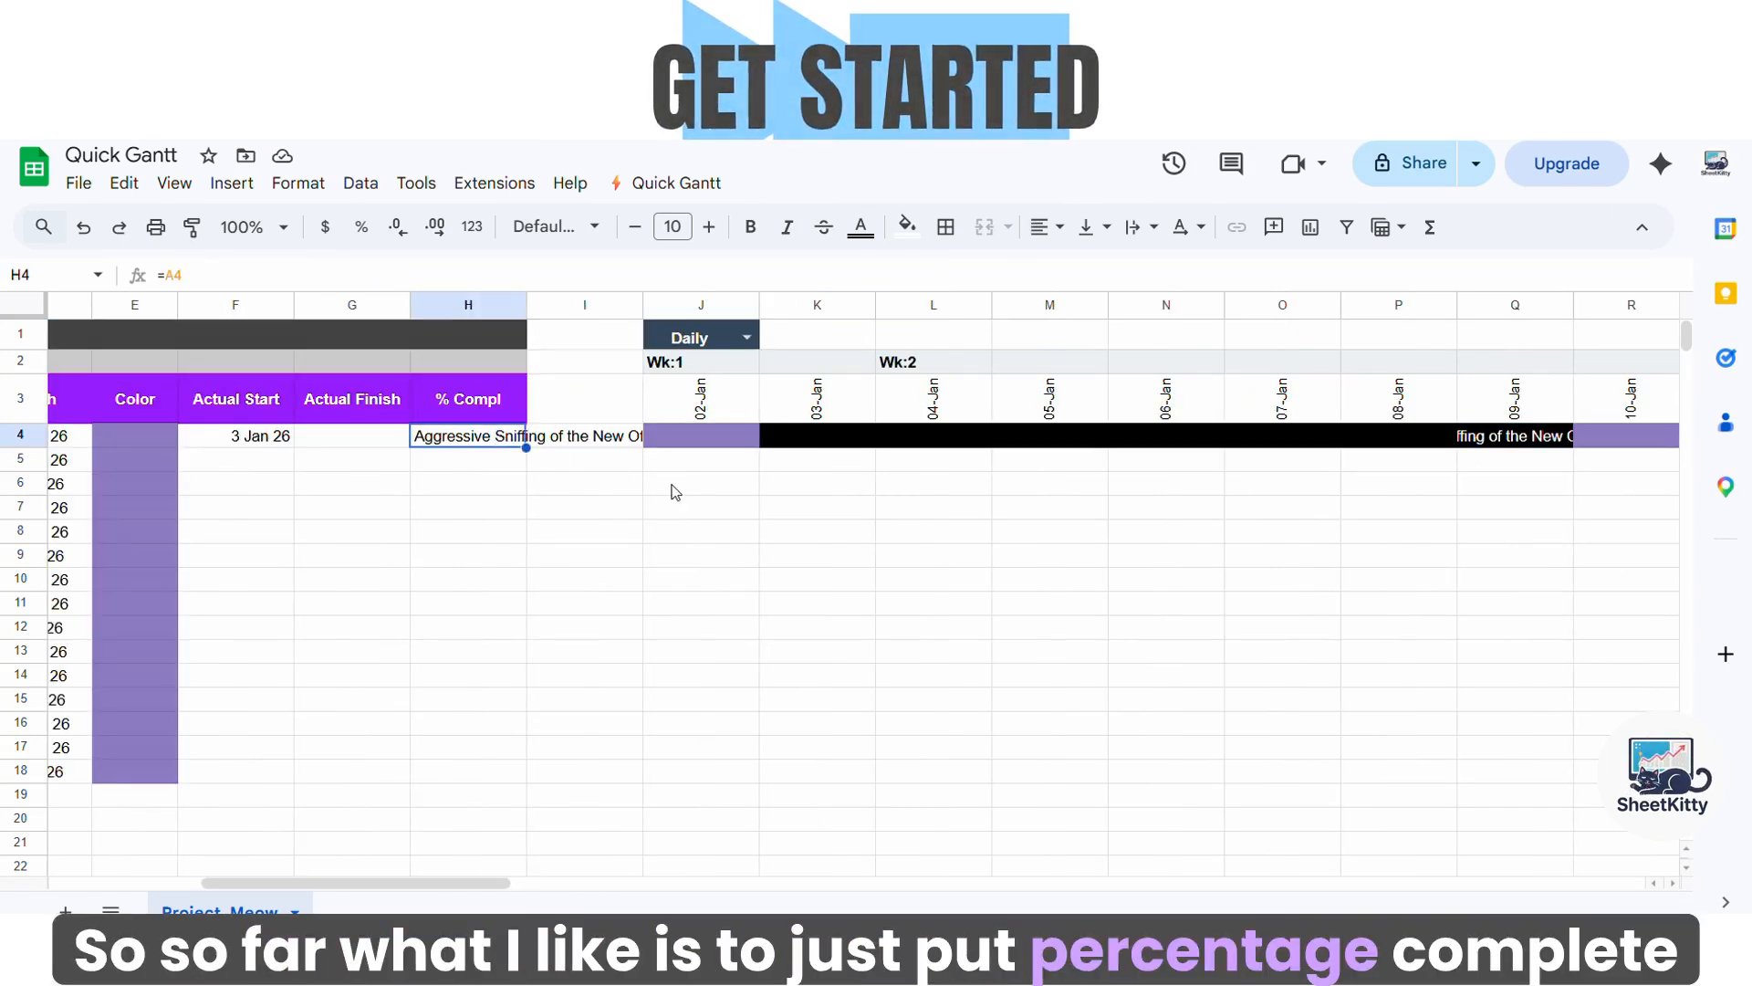
{"action": "type", "text": "90%"}
{"action": "key", "text": "Return"}
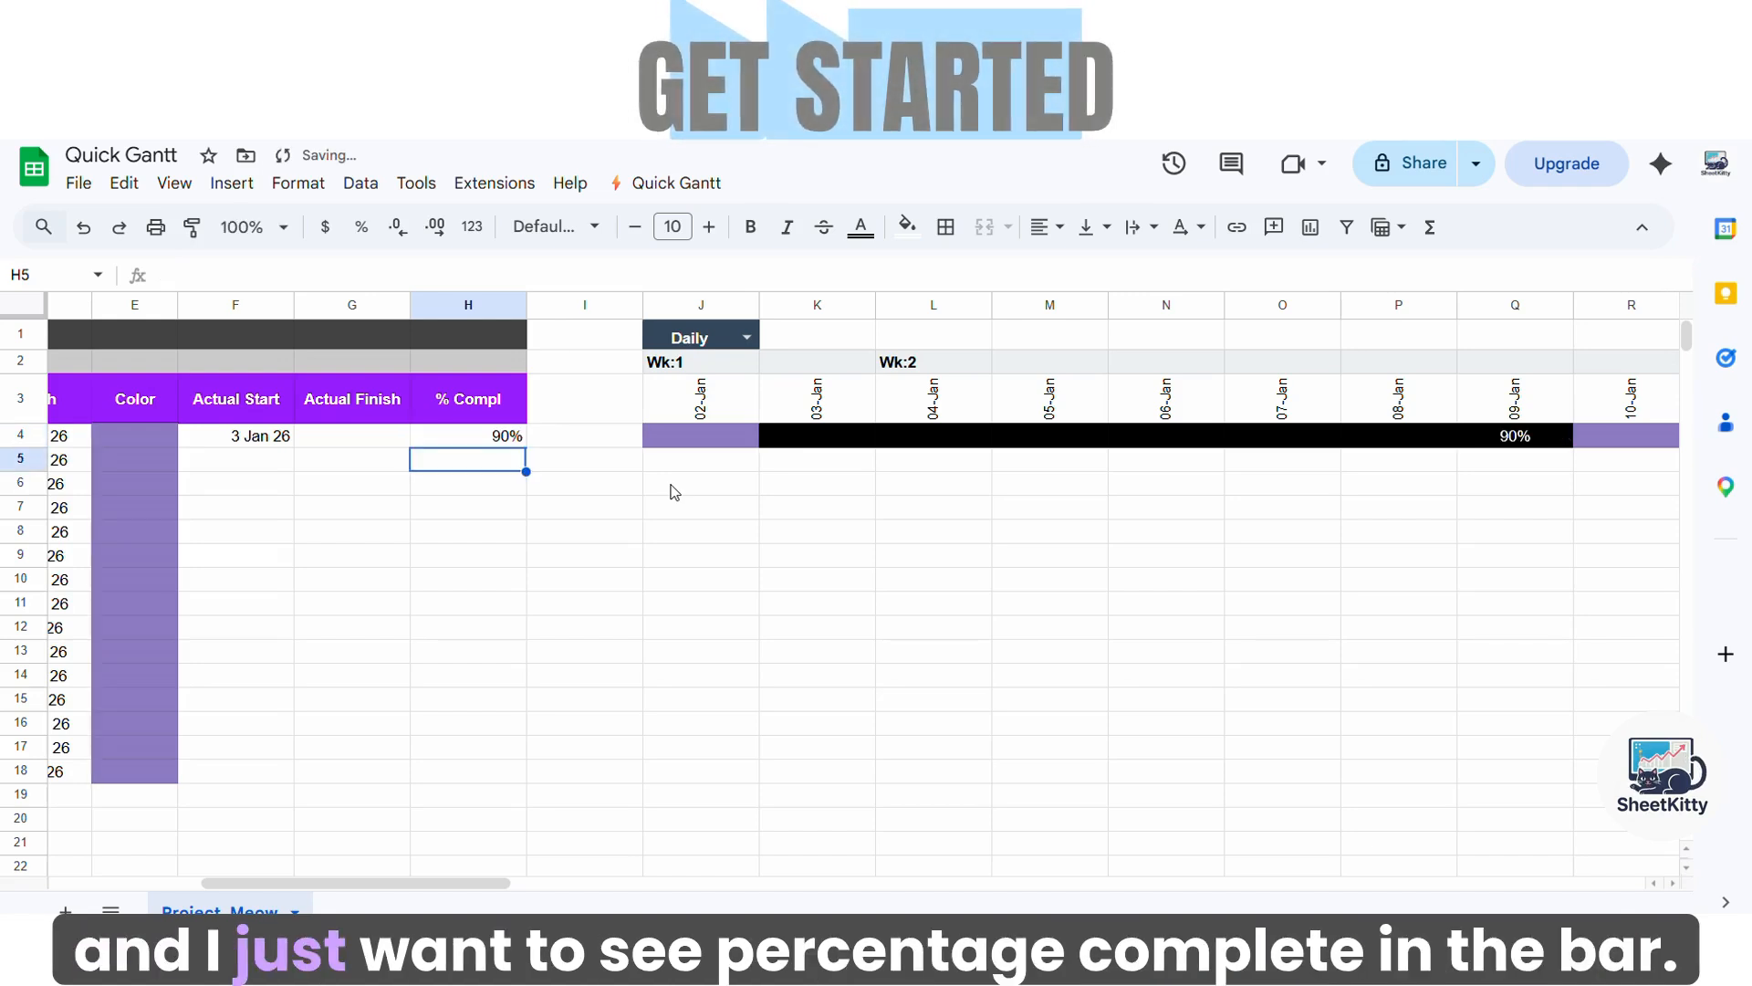
Switch the timeline scale in J1 to Weekly and review the progress bar against the activity dates
{"action": "left_click_drag", "start_coordinate": [447, 885], "coordinate": [513, 885]}
{"action": "left_click", "coordinate": [402, 335]}
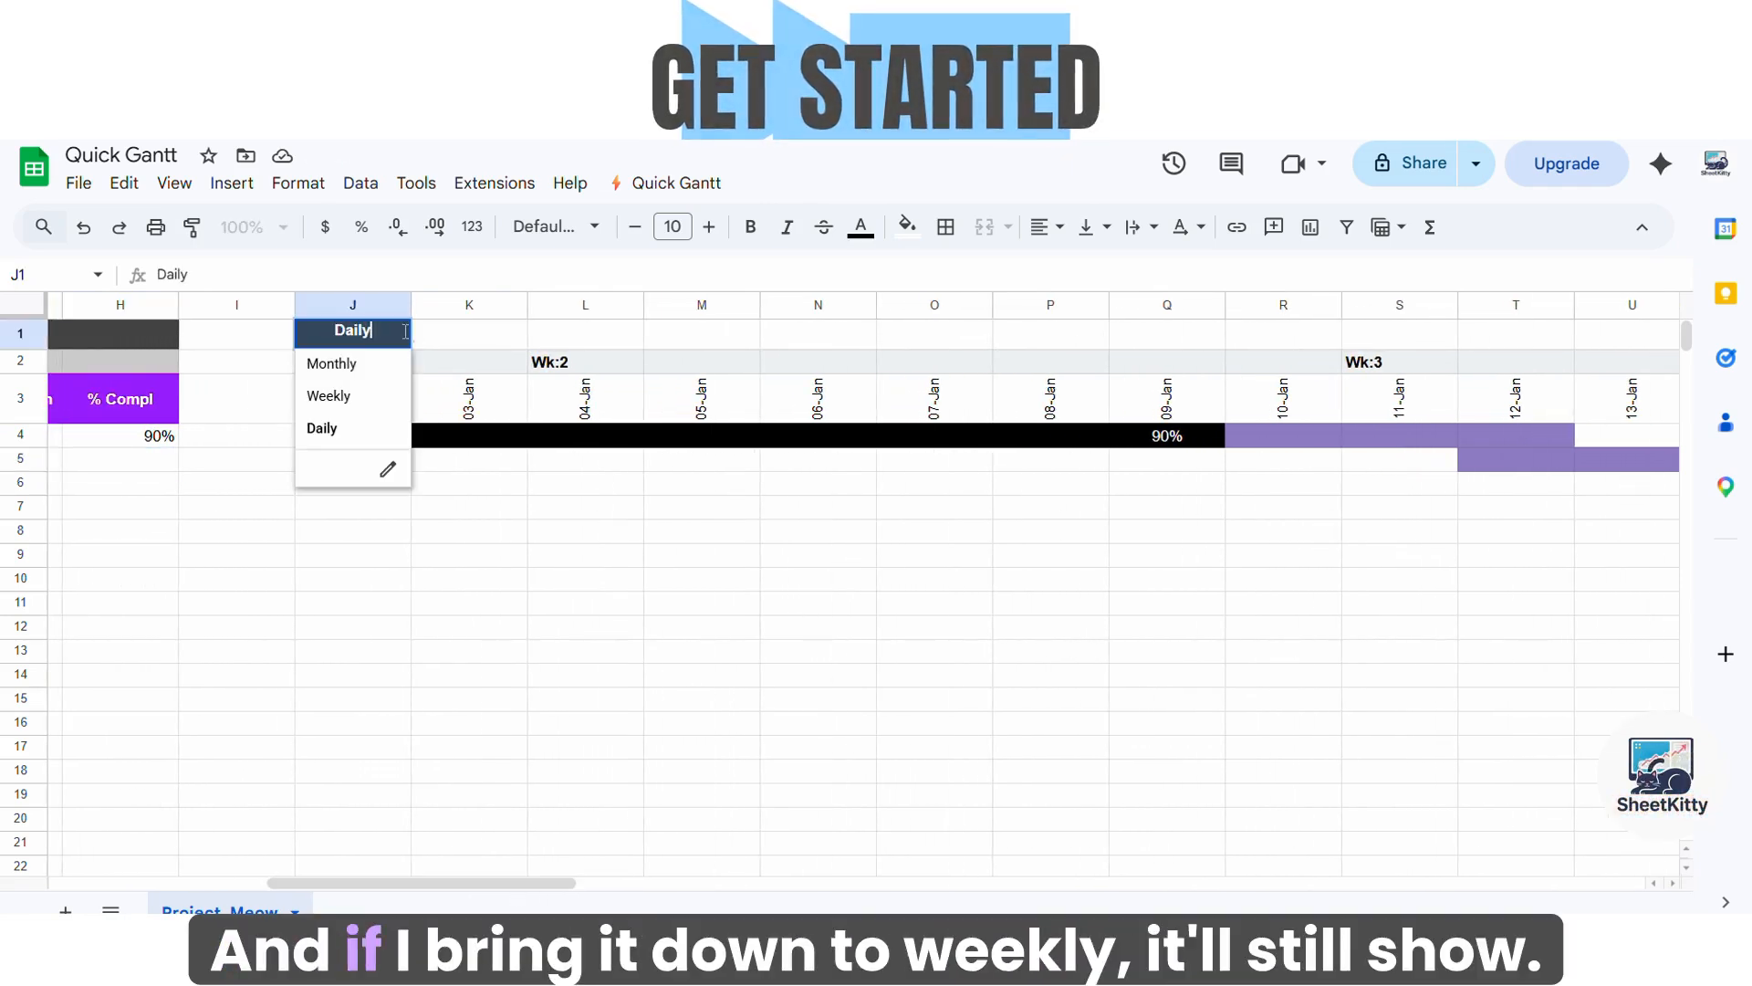
{"action": "left_click", "coordinate": [352, 399]}
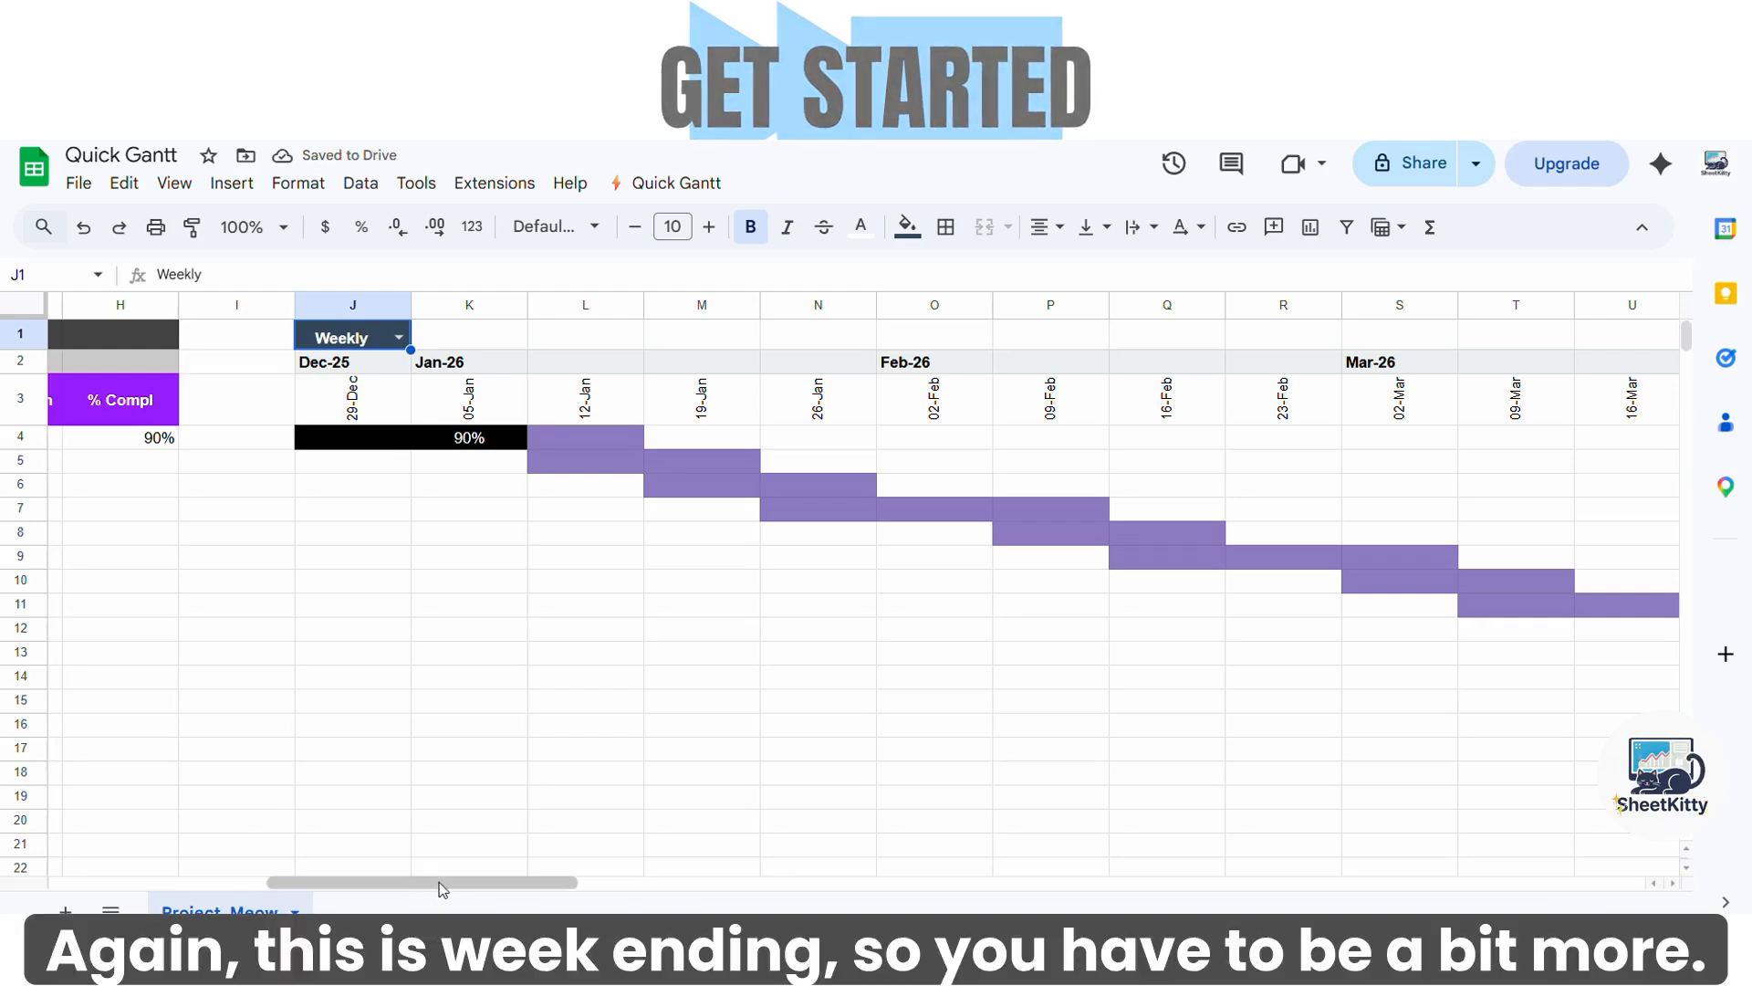
{"action": "left_click_drag", "start_coordinate": [440, 882], "coordinate": [329, 882]}
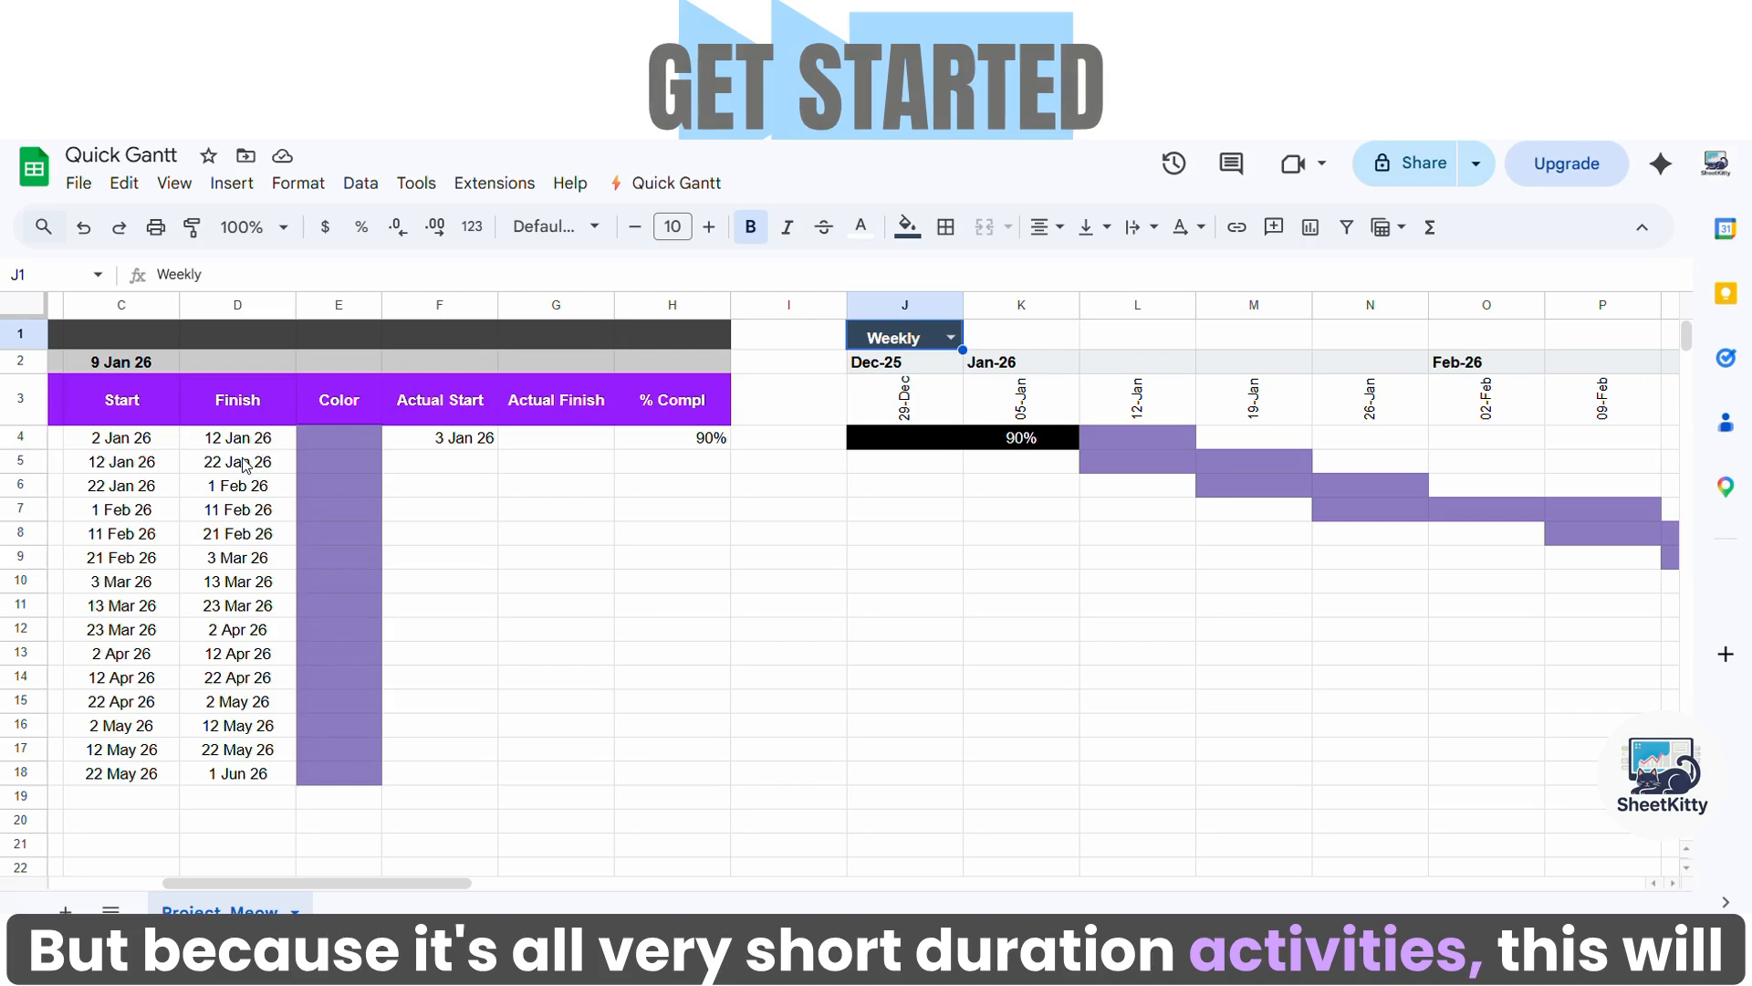
Set the timeline scale in J1 back to Daily and view the first activity's progress bar
{"action": "left_click", "coordinate": [951, 338]}
{"action": "left_click", "coordinate": [920, 429]}
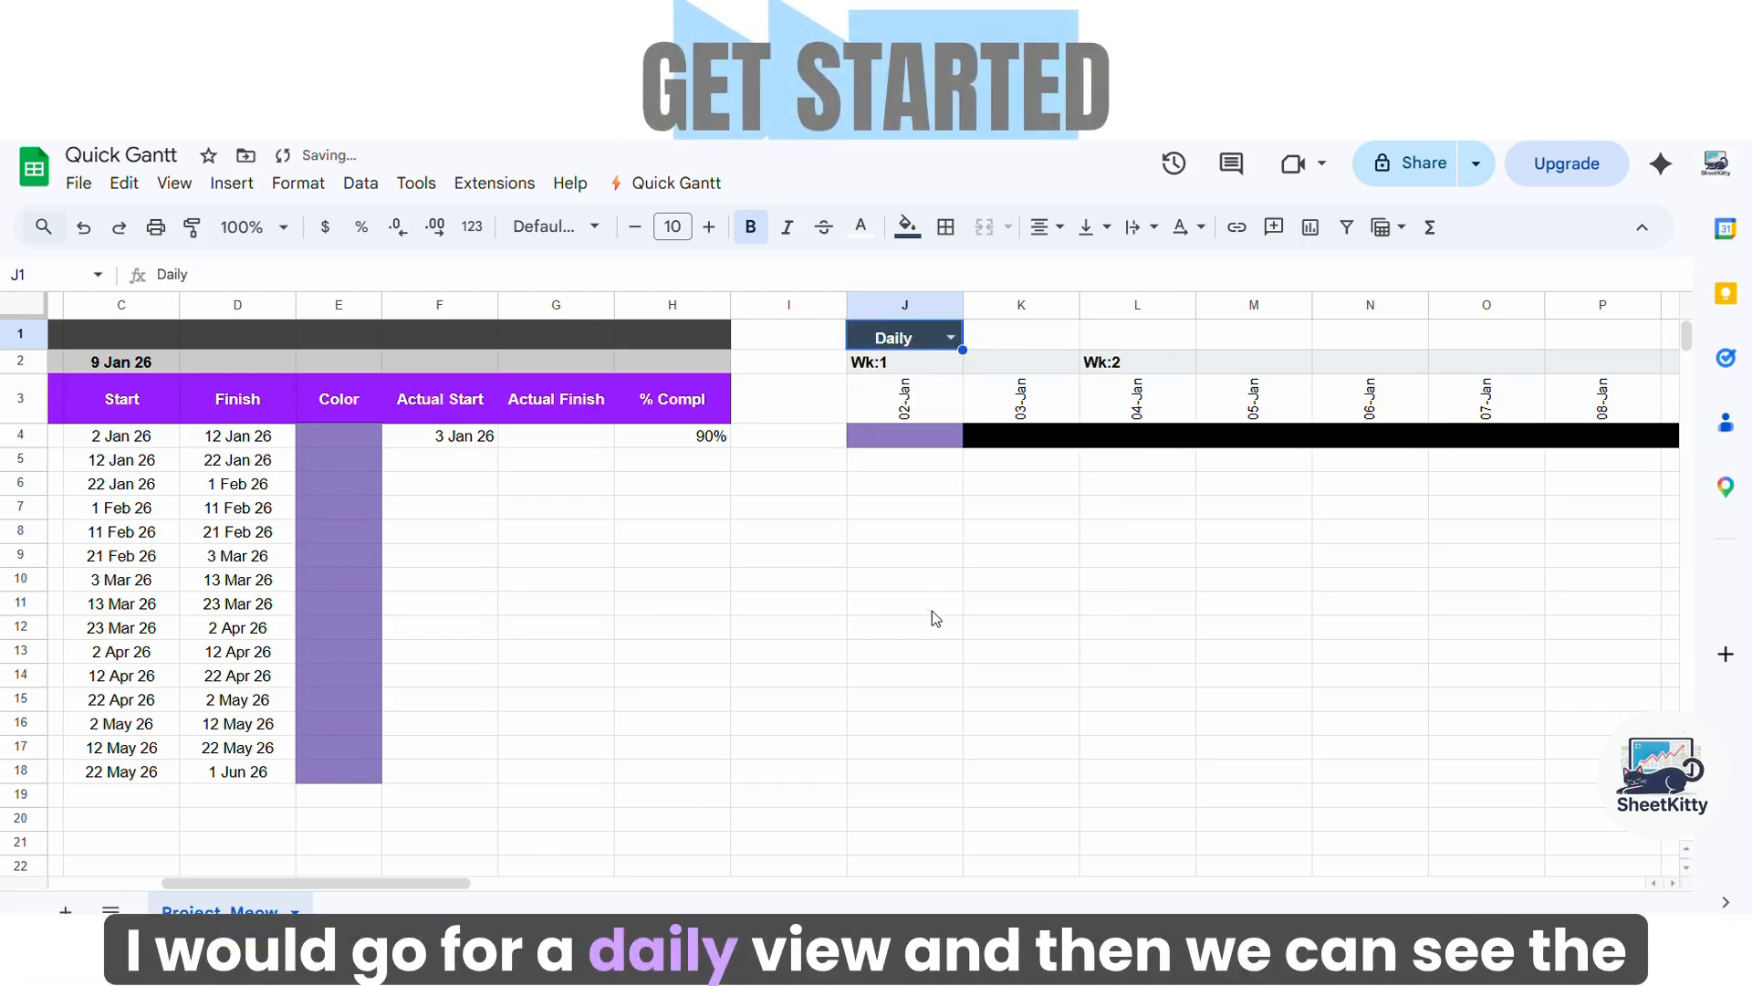
{"action": "left_click_drag", "start_coordinate": [390, 885], "coordinate": [453, 894]}
Enter 8 Jan 26 as the first activity's actual finish in G4
{"action": "left_click", "coordinate": [327, 437]}
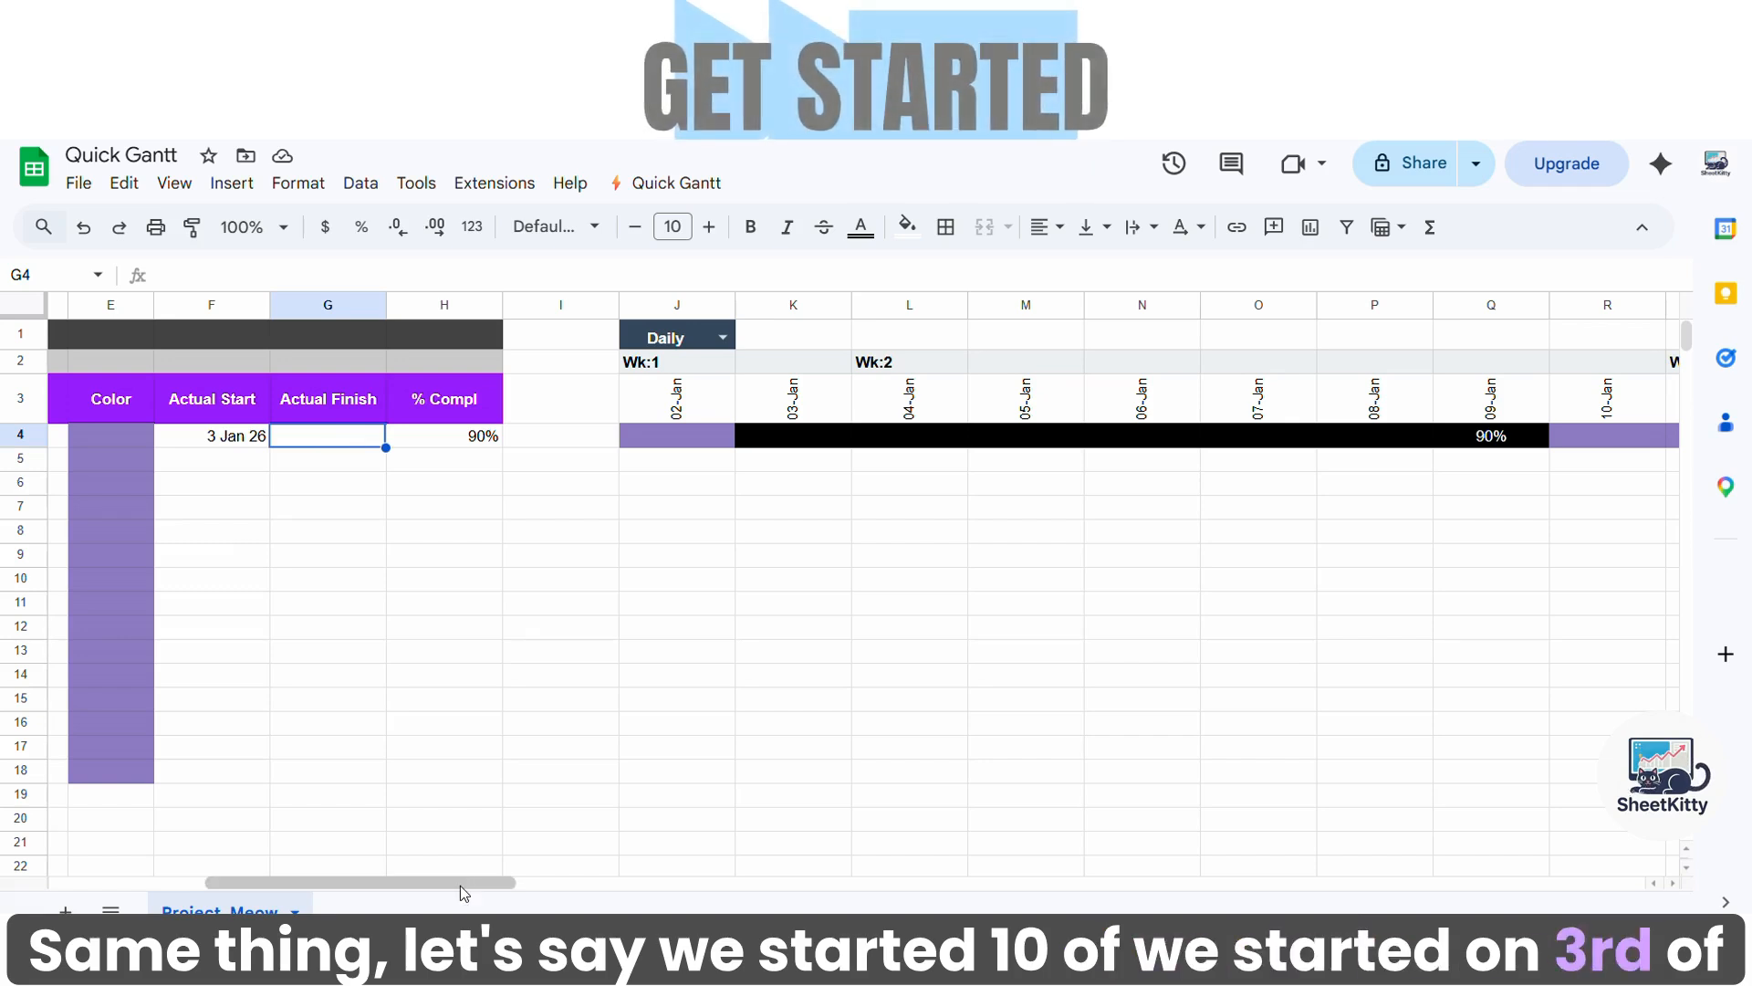
{"action": "left_click_drag", "start_coordinate": [460, 886], "coordinate": [383, 886]}
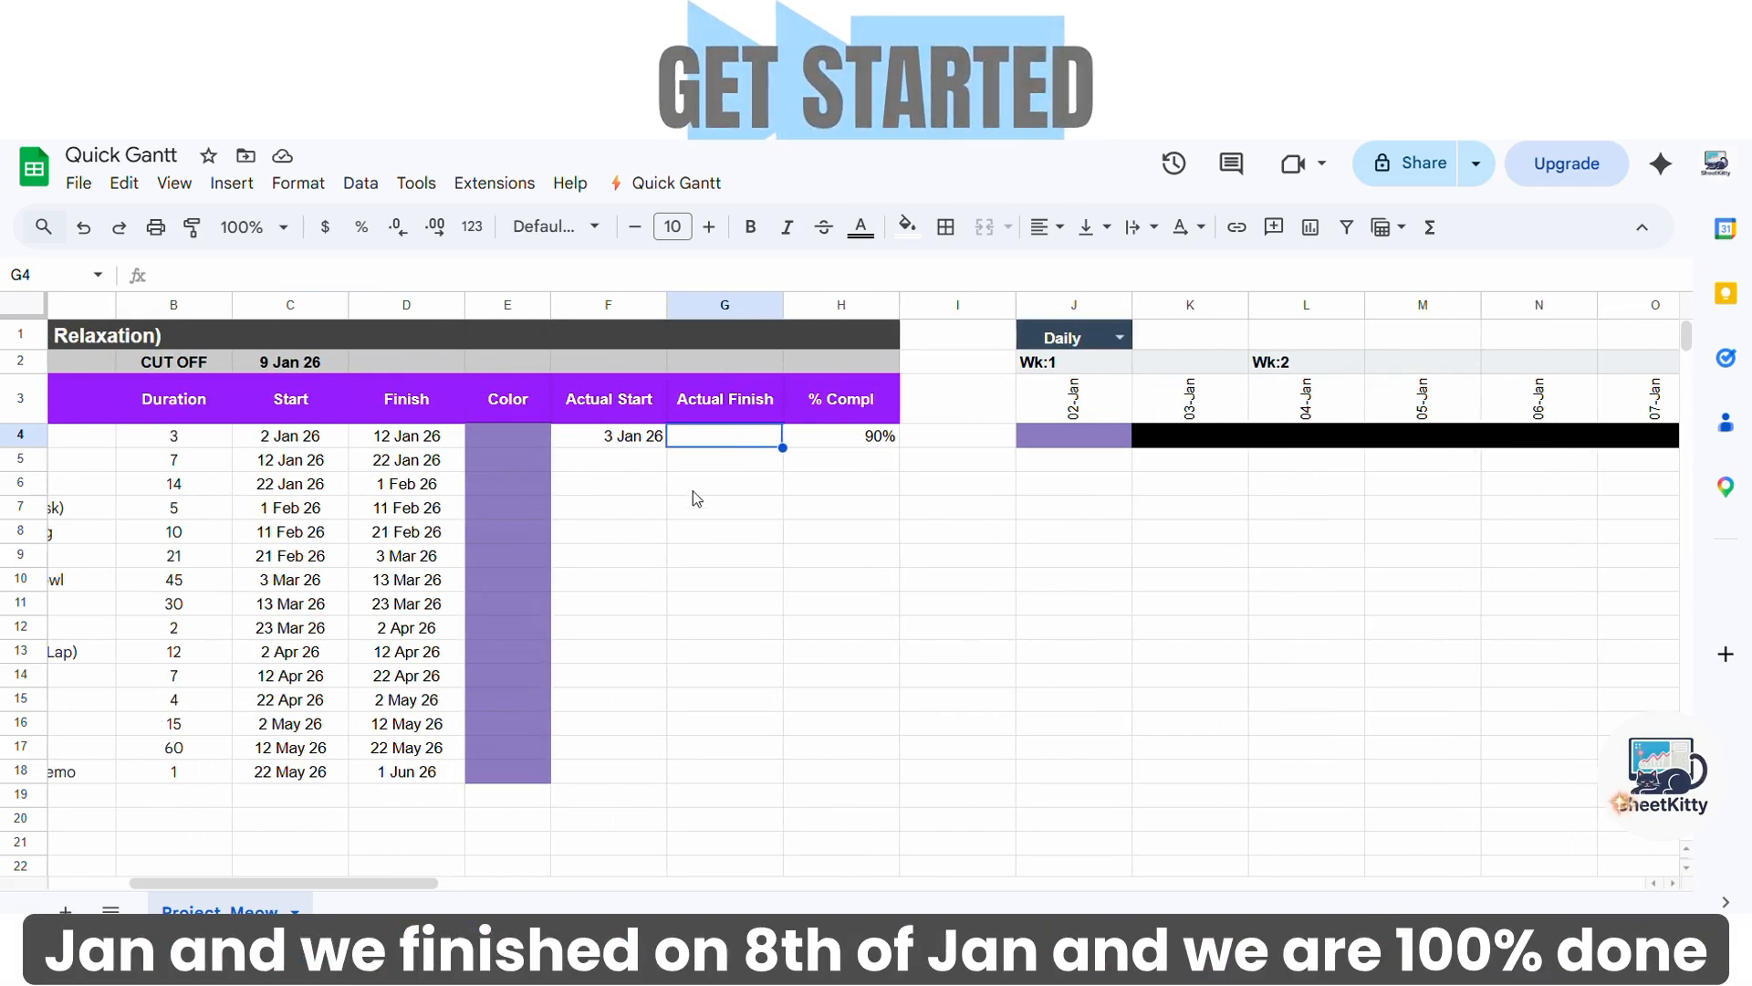
{"action": "type", "text": "8 jan"}
{"action": "key", "text": "Return"}
{"action": "key", "text": "Up"}
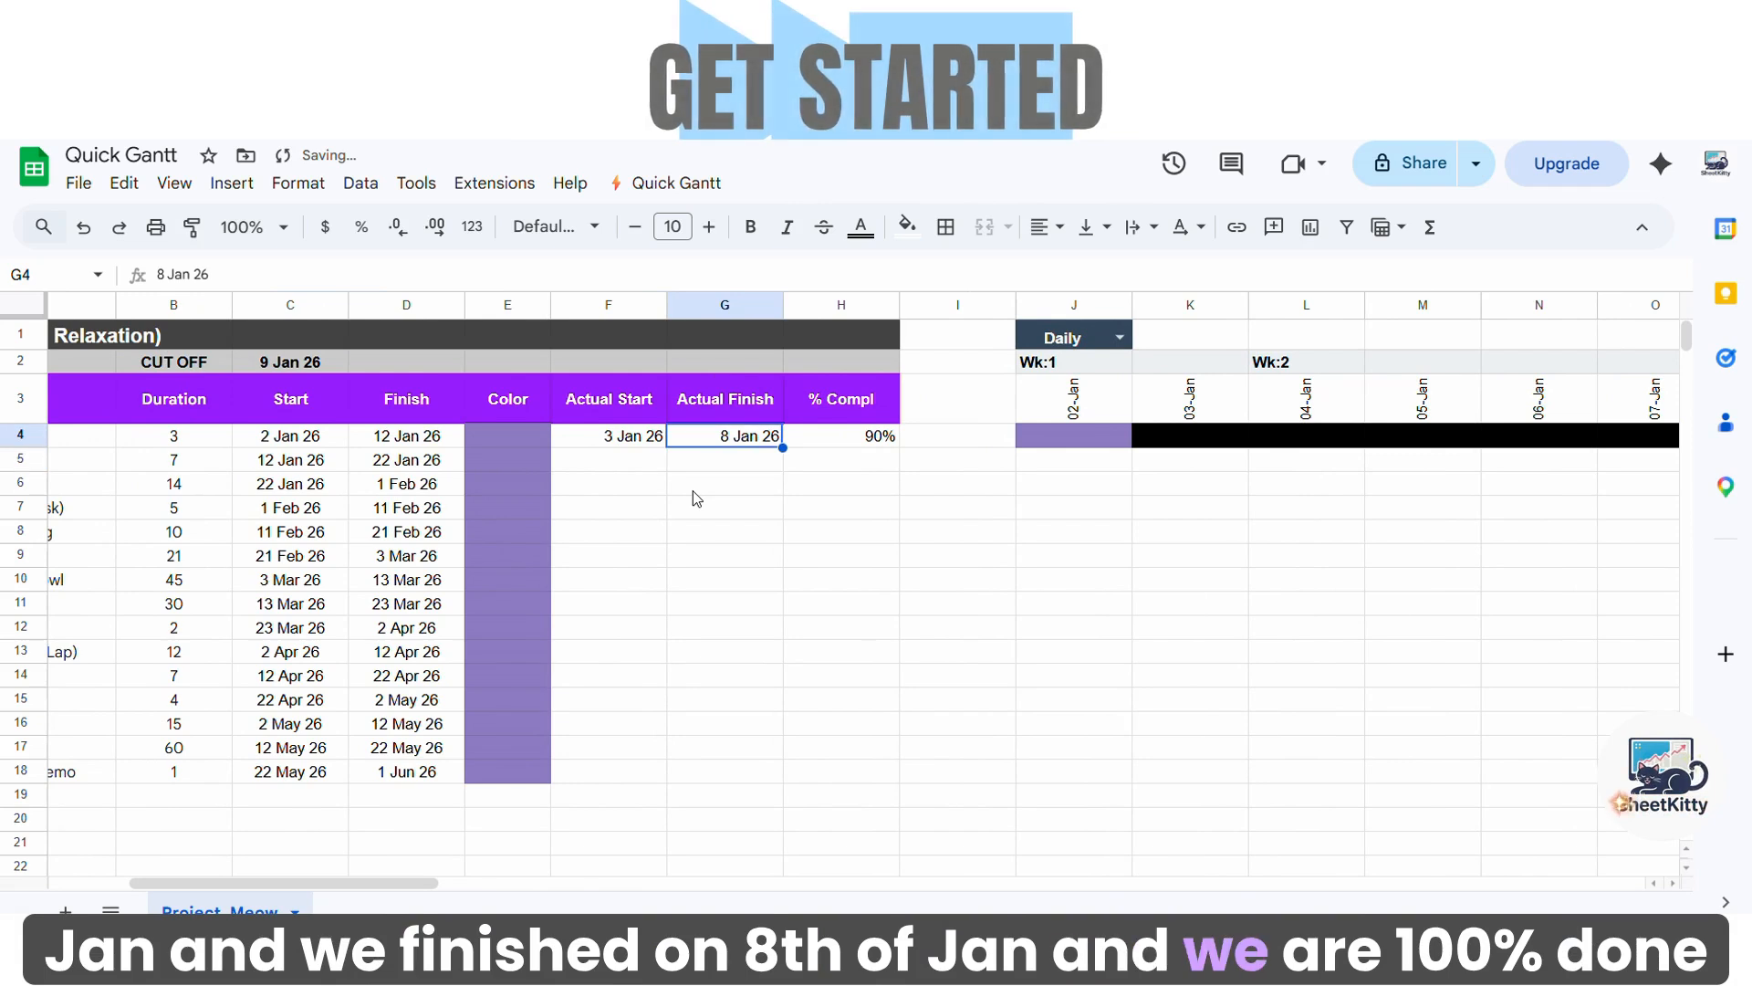
Set the first activity's percent complete in H4 to 100%
{"action": "key", "text": "Right"}
{"action": "type", "text": "100%"}
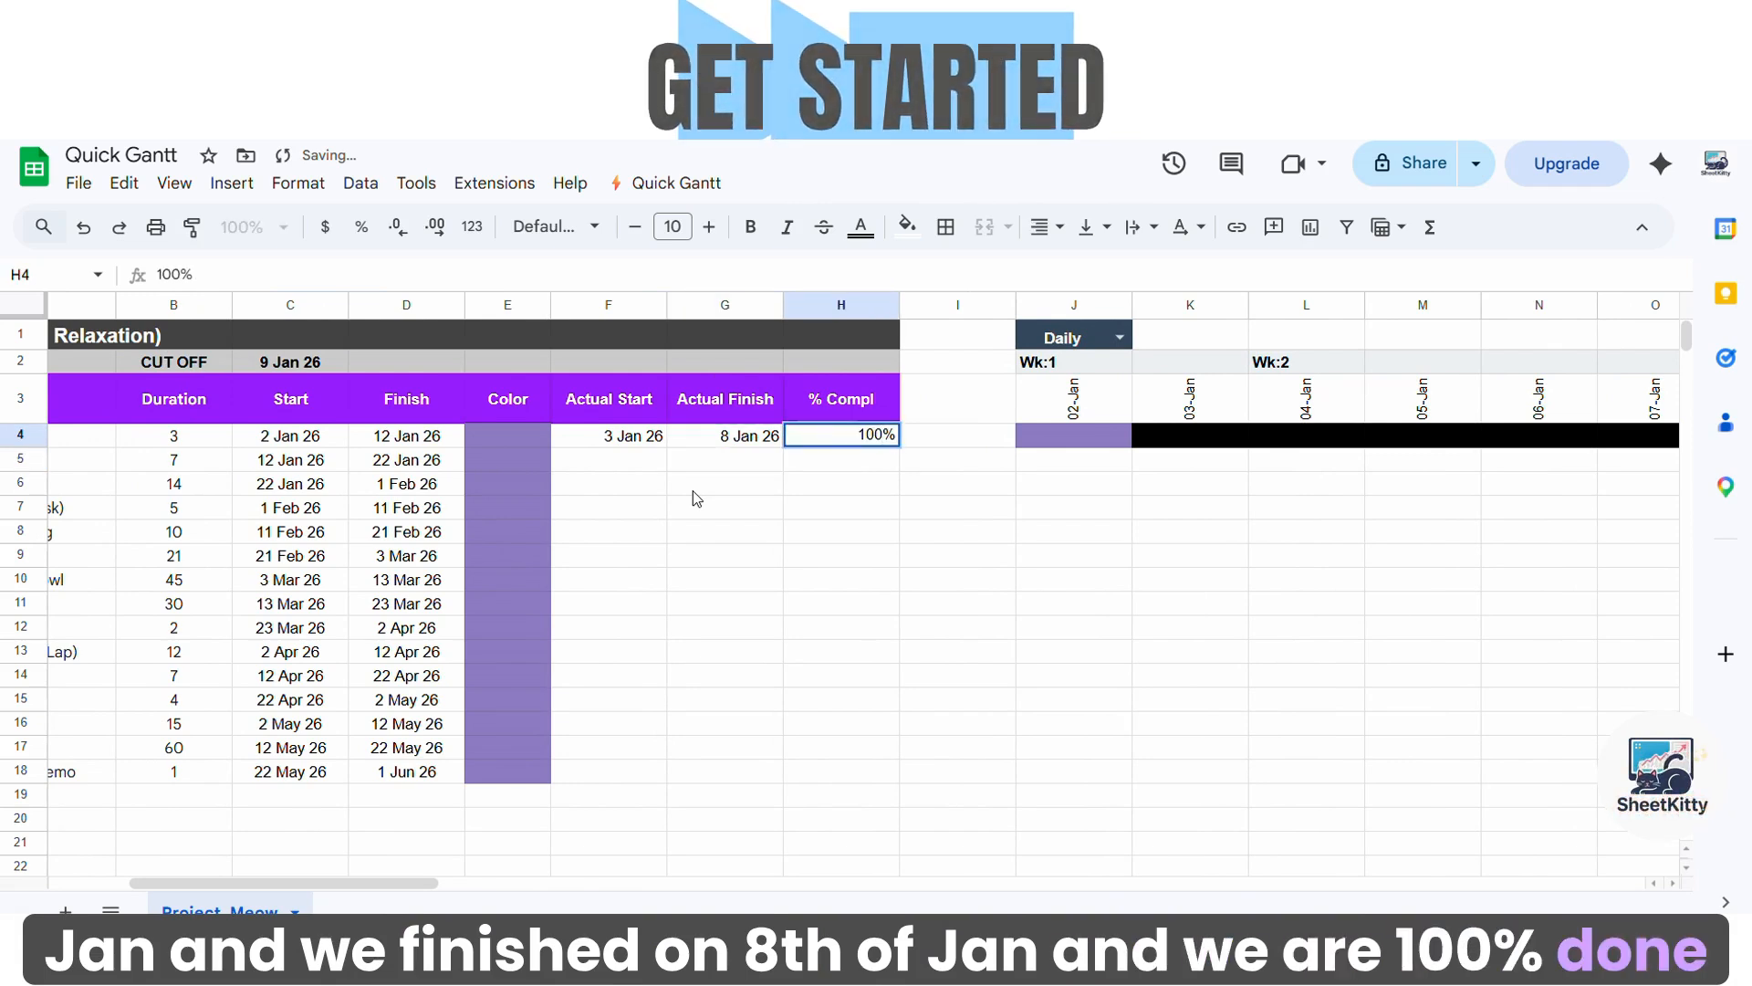
{"action": "key", "text": "Return"}
{"action": "key", "text": "Up"}
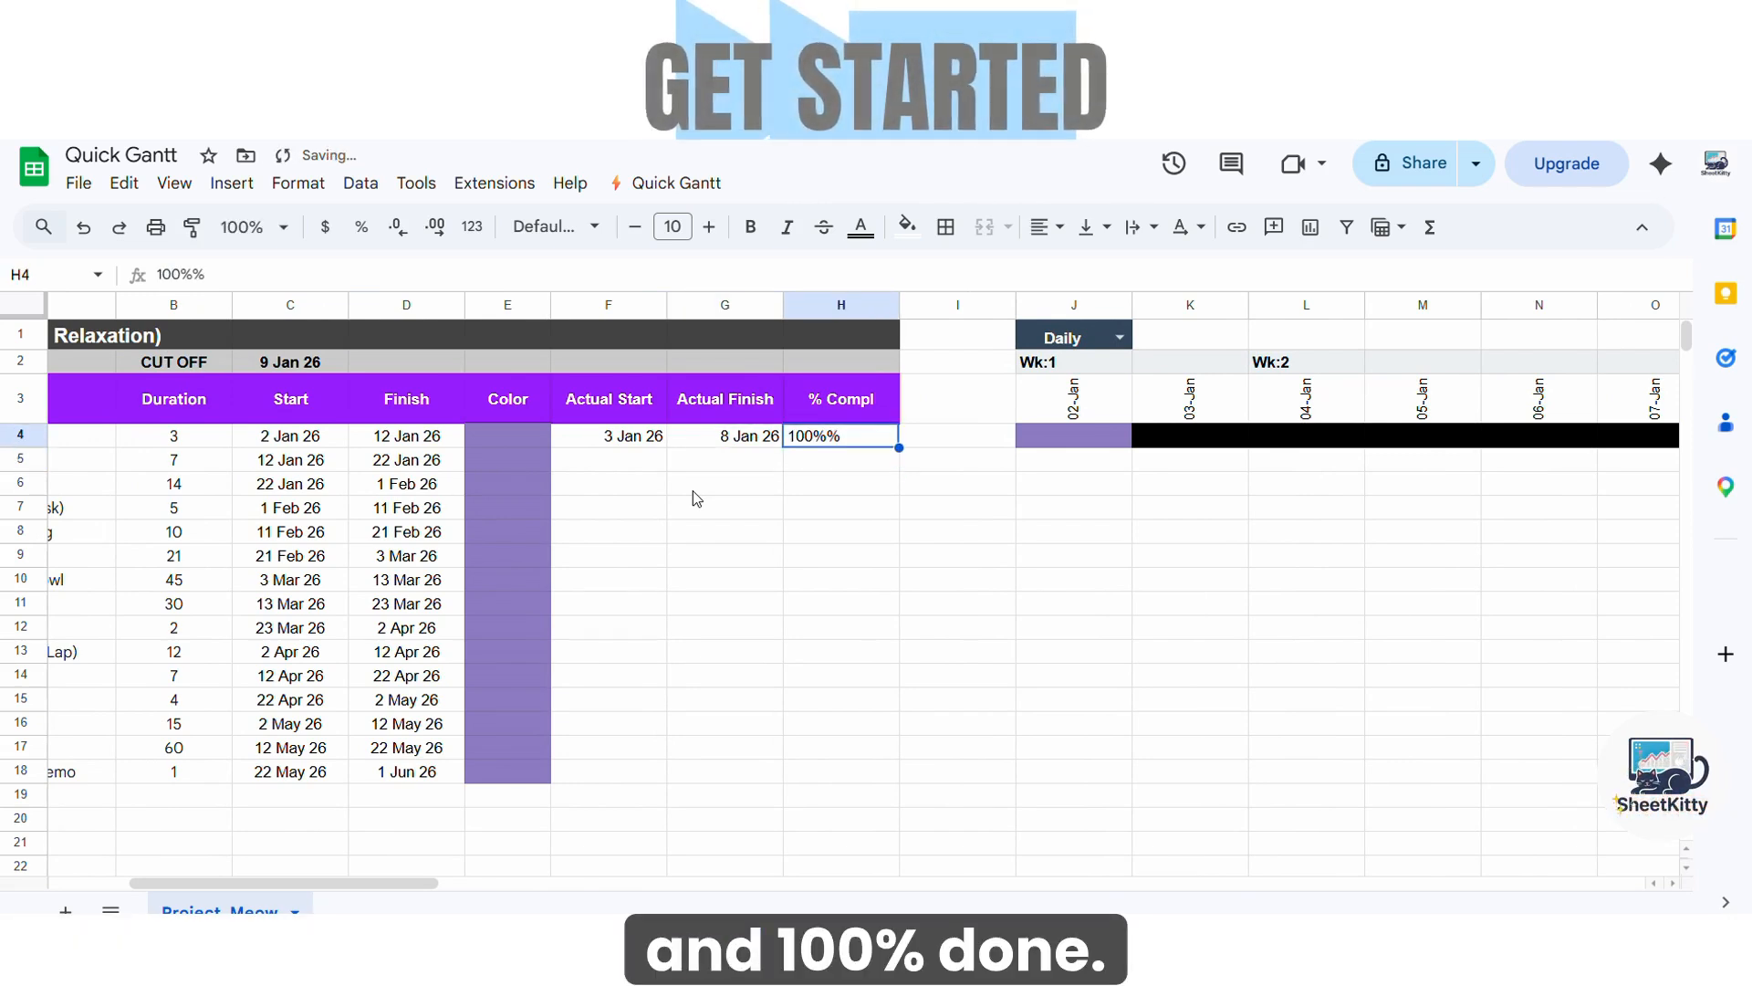
{"action": "type", "text": "100%"}
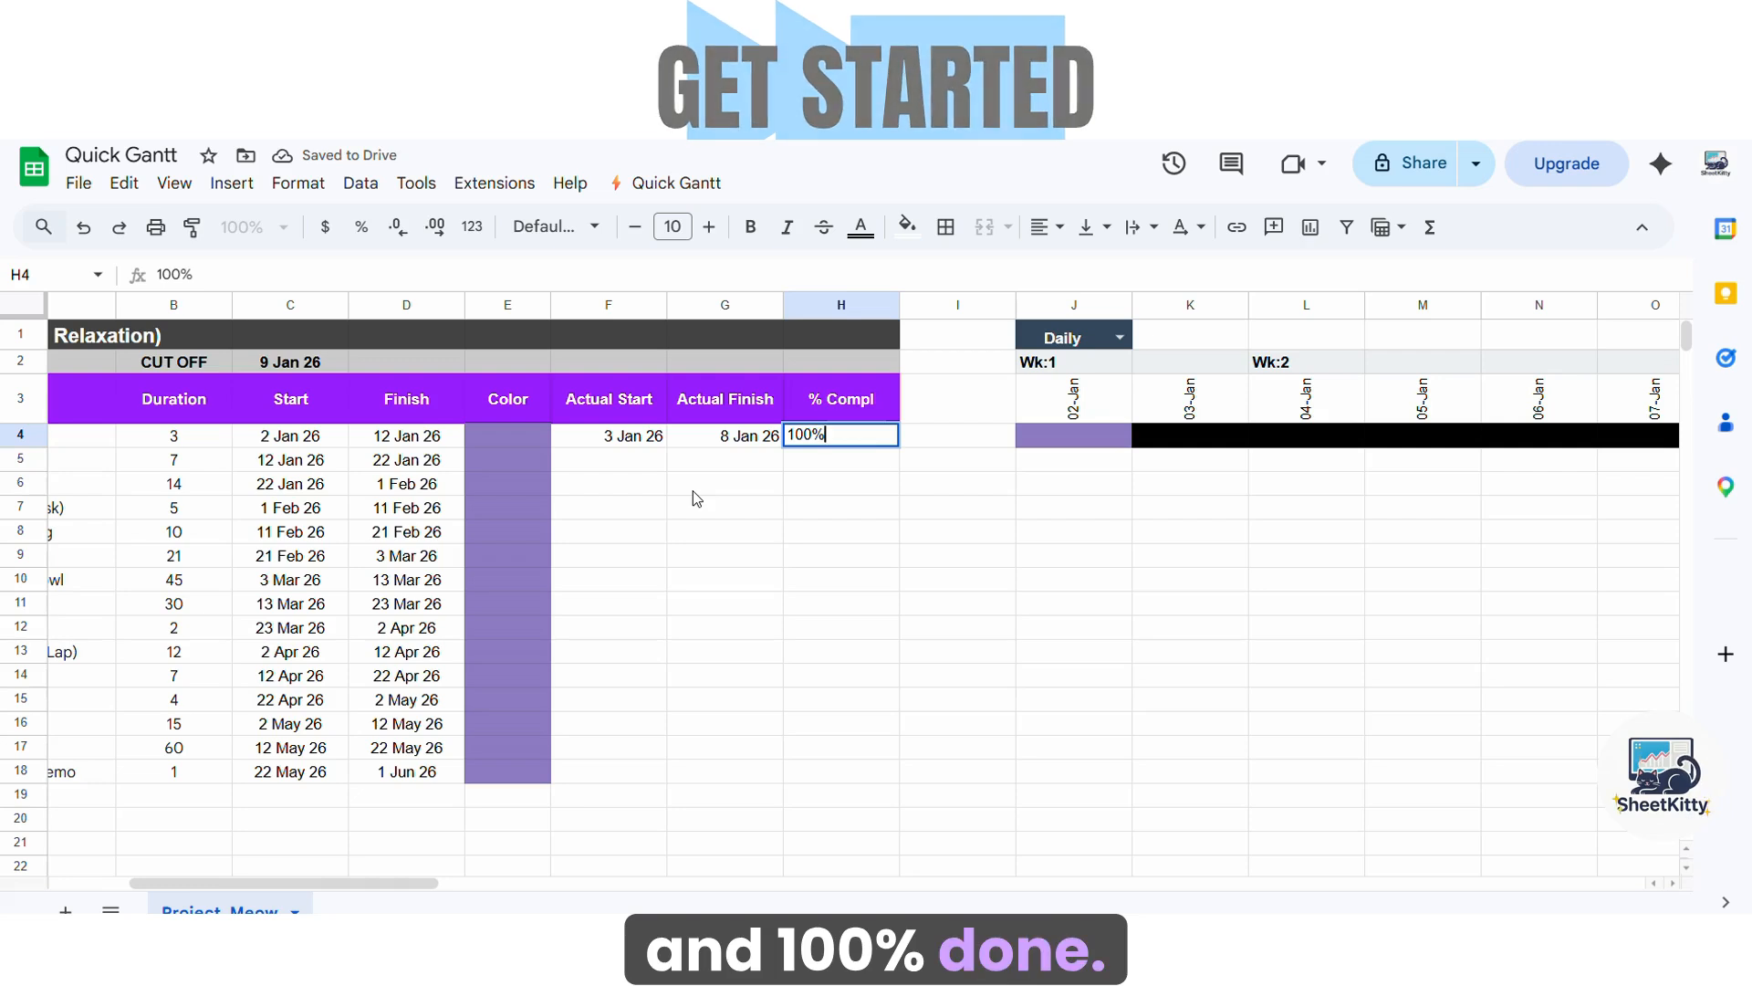
{"action": "key", "text": "Return"}
Enter 9 Jan 26 as the second activity's actual start in F5 and 80% complete in H5, leaving its actual finish blank
{"action": "key", "text": "Left"}
{"action": "key", "text": "Left"}
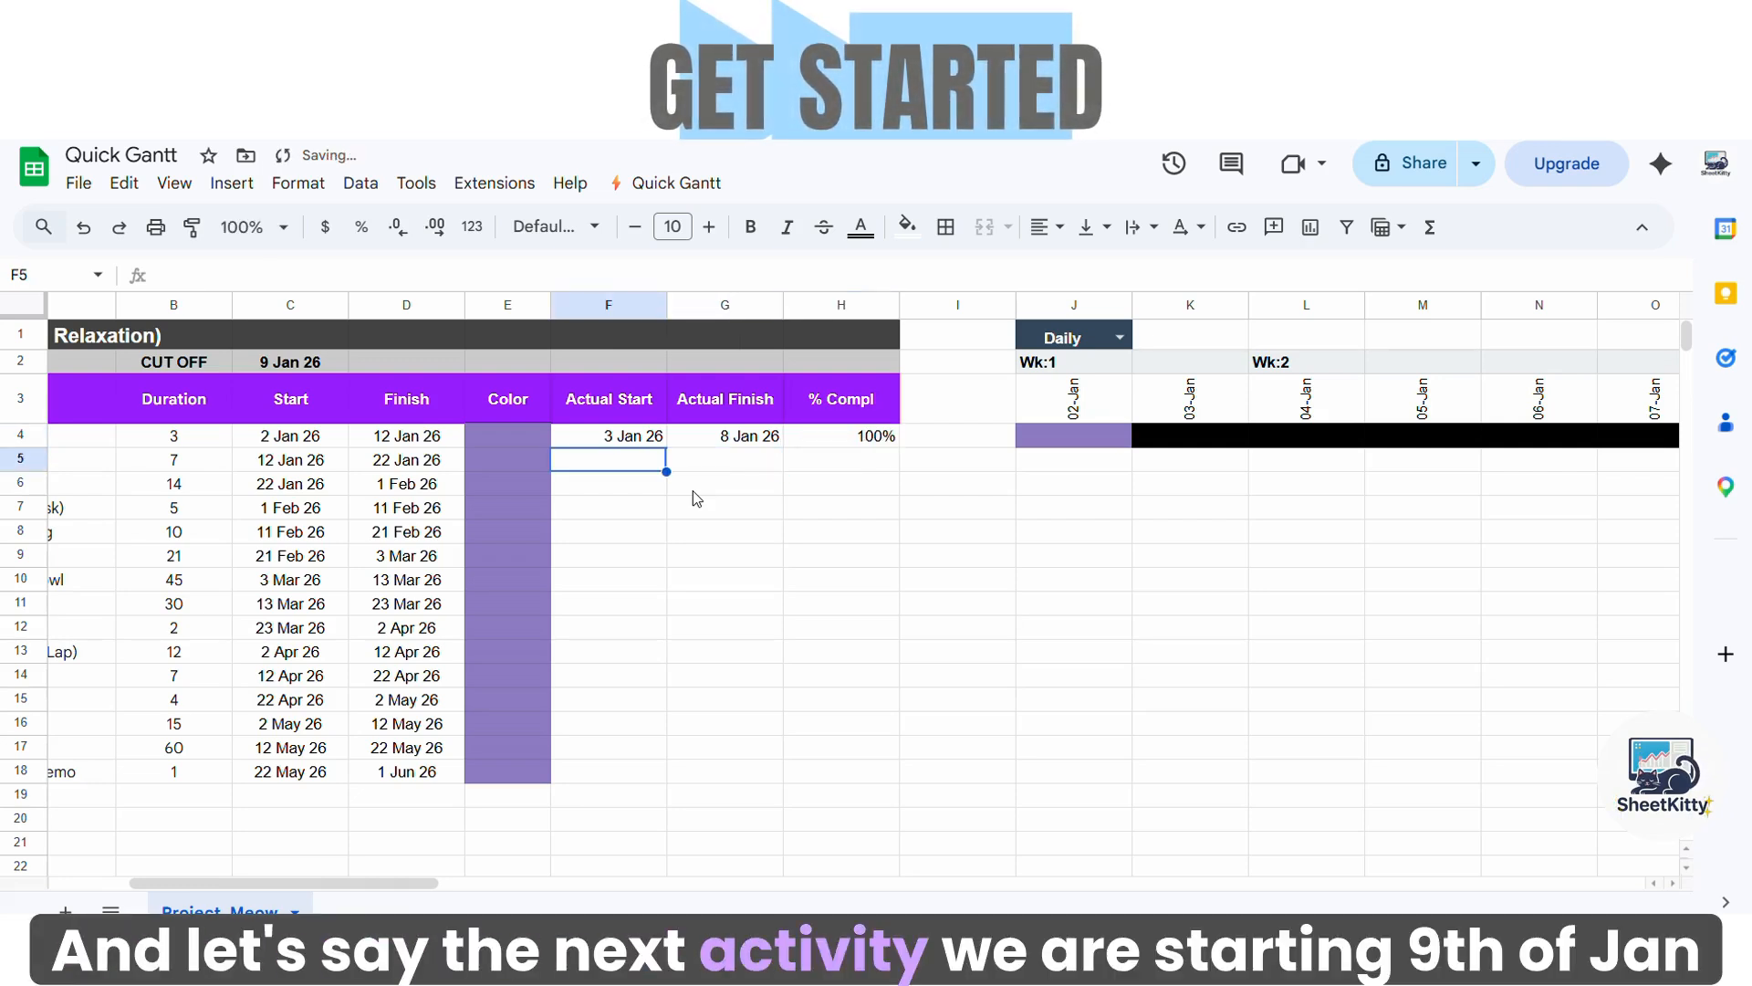
{"action": "type", "text": "9 jan 26"}
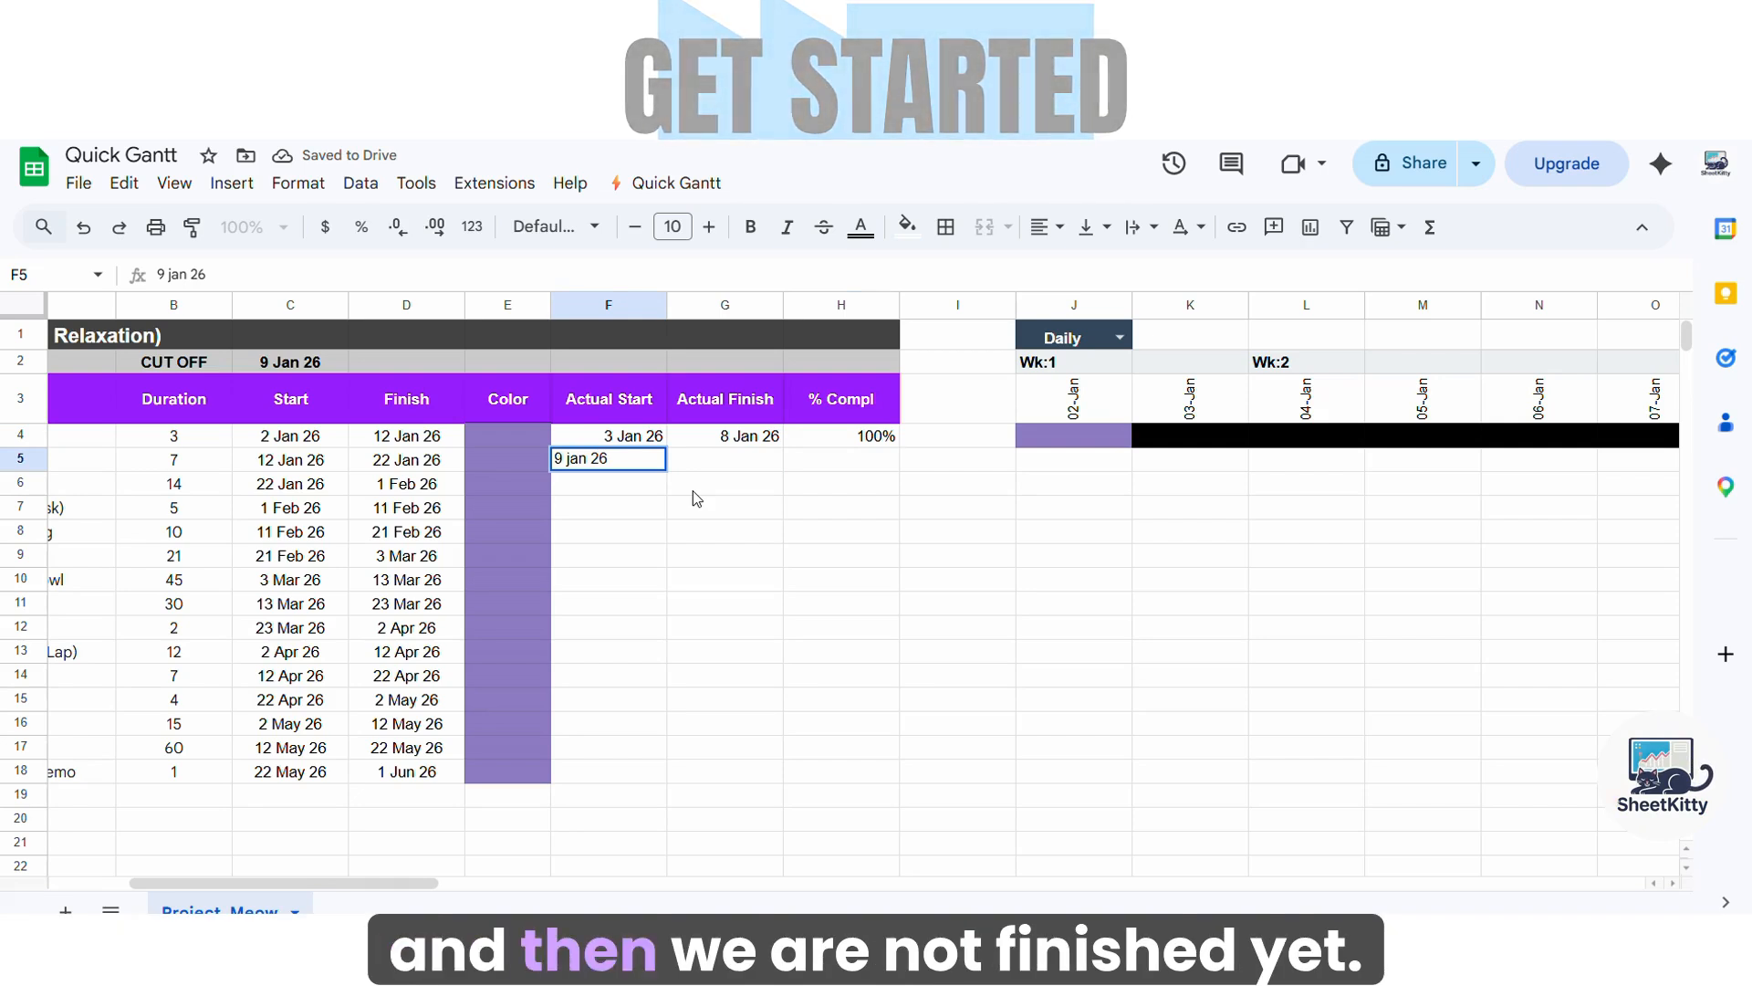
{"action": "key", "text": "Tab"}
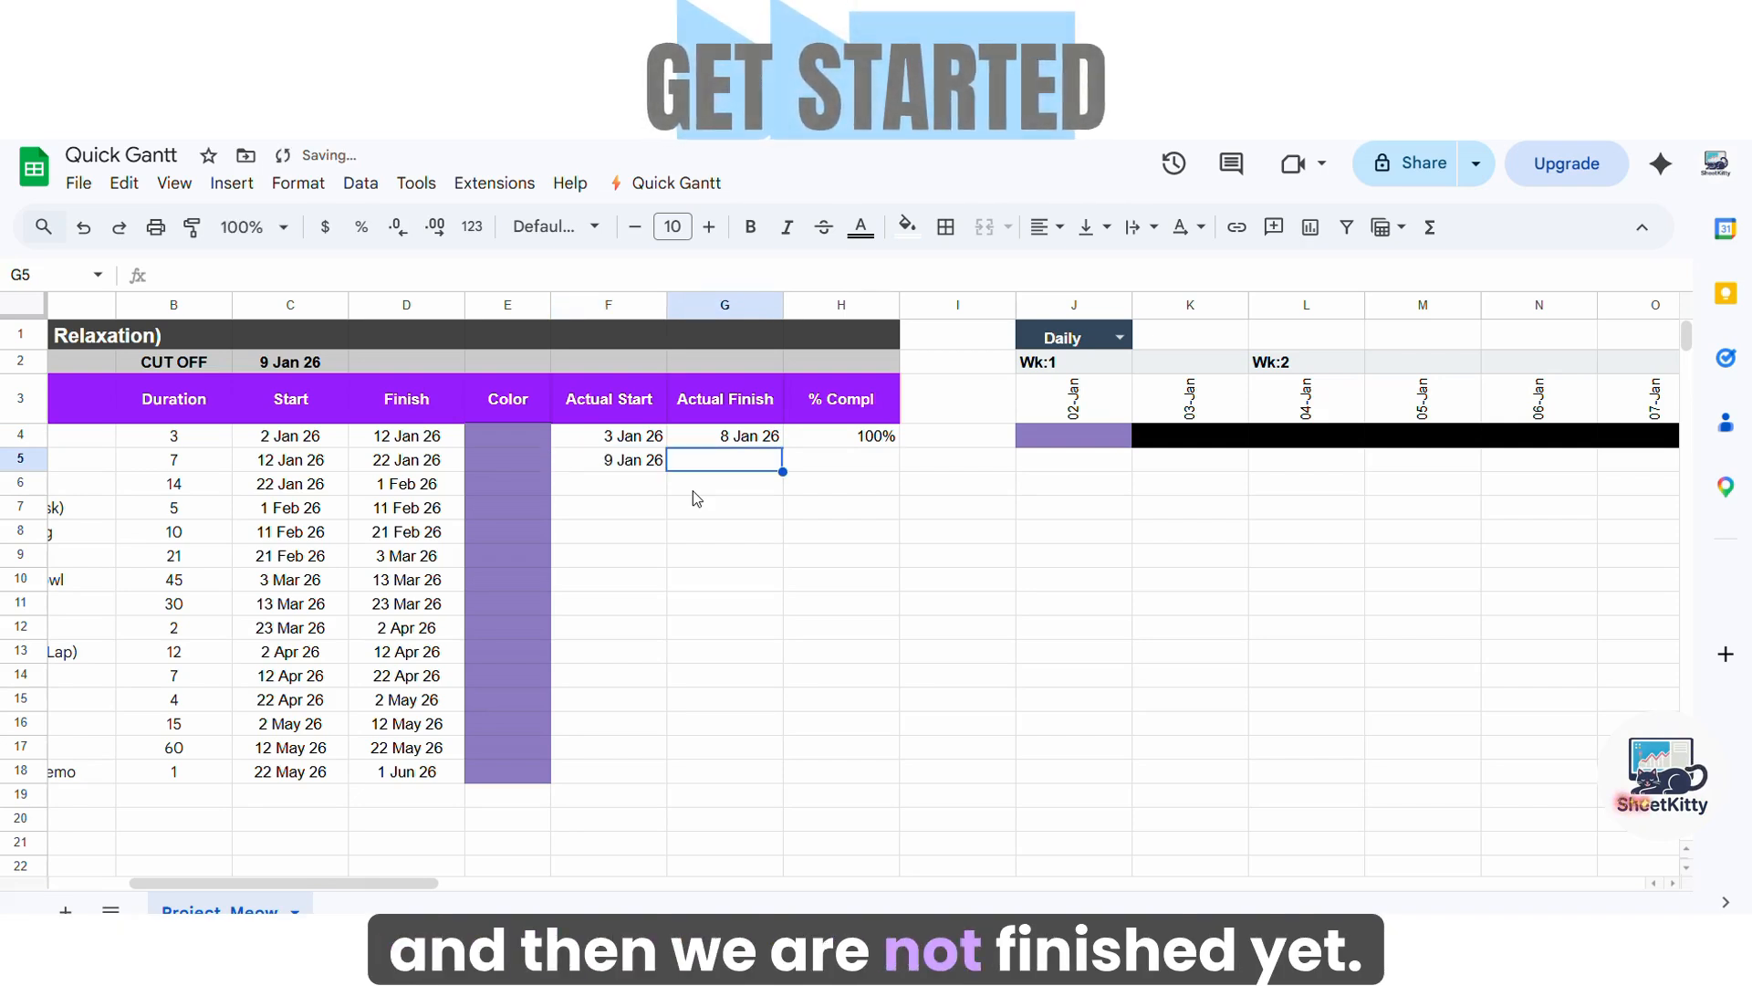
{"action": "key", "text": "Tab"}
{"action": "type", "text": "80"}
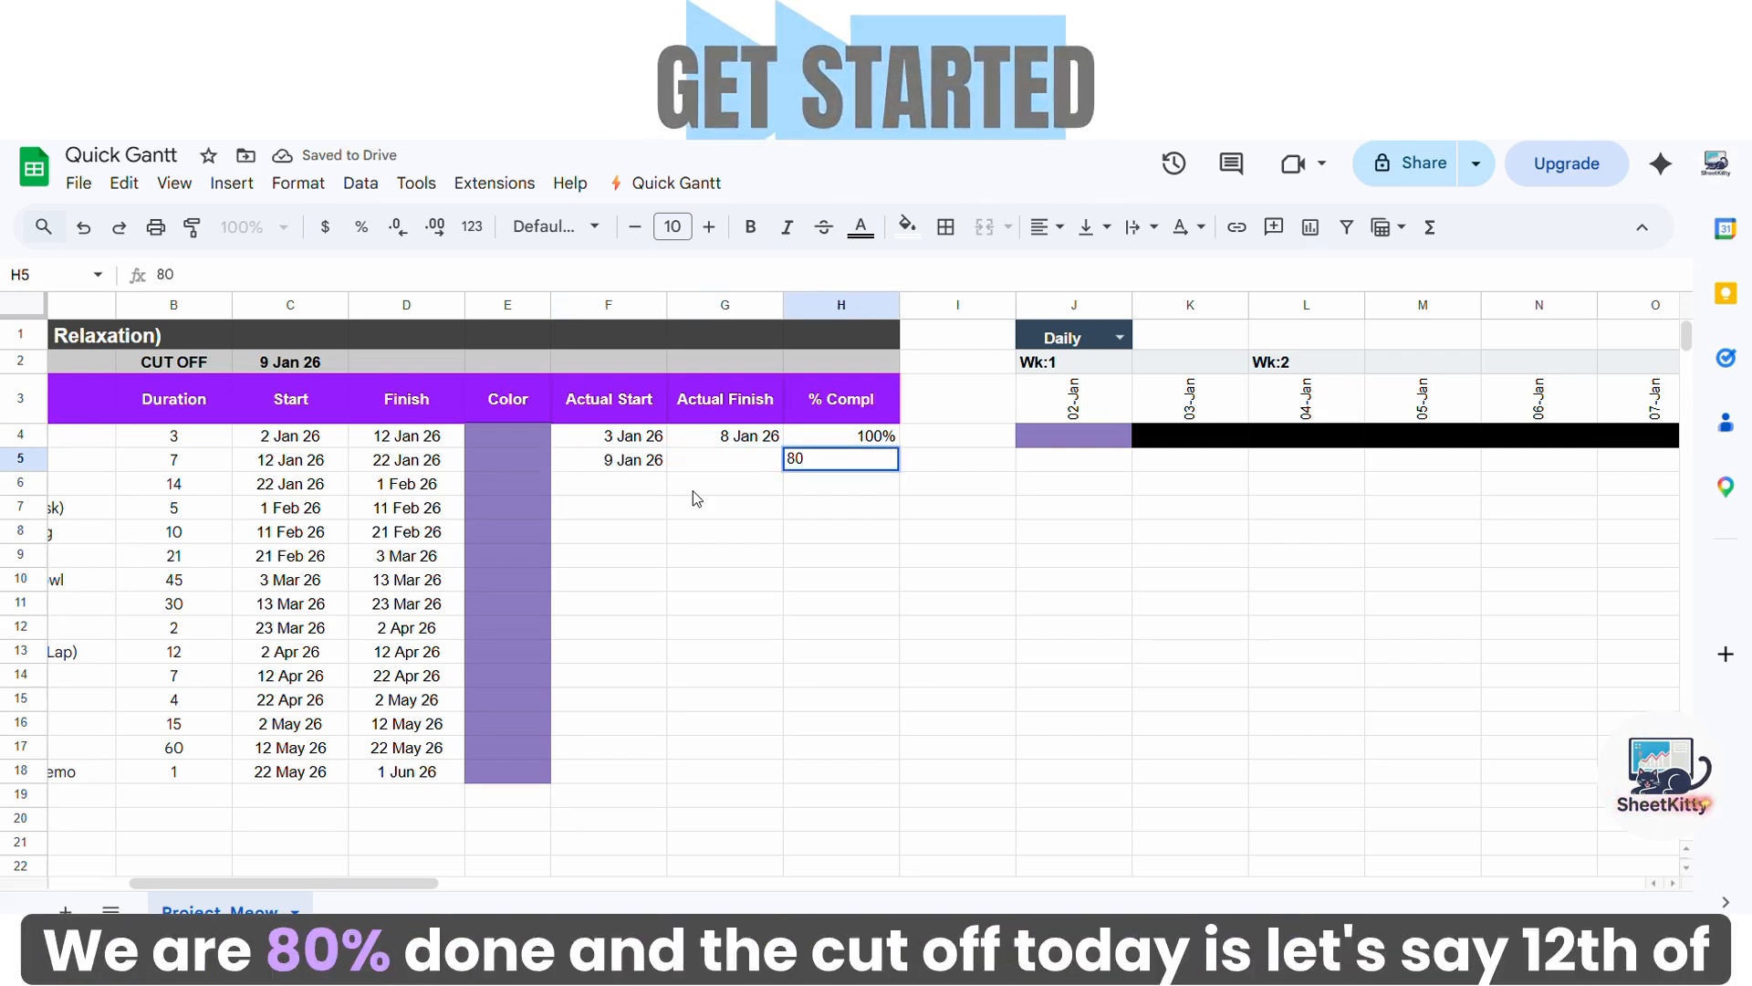
{"action": "type", "text": "%"}
{"action": "key", "text": "Return"}
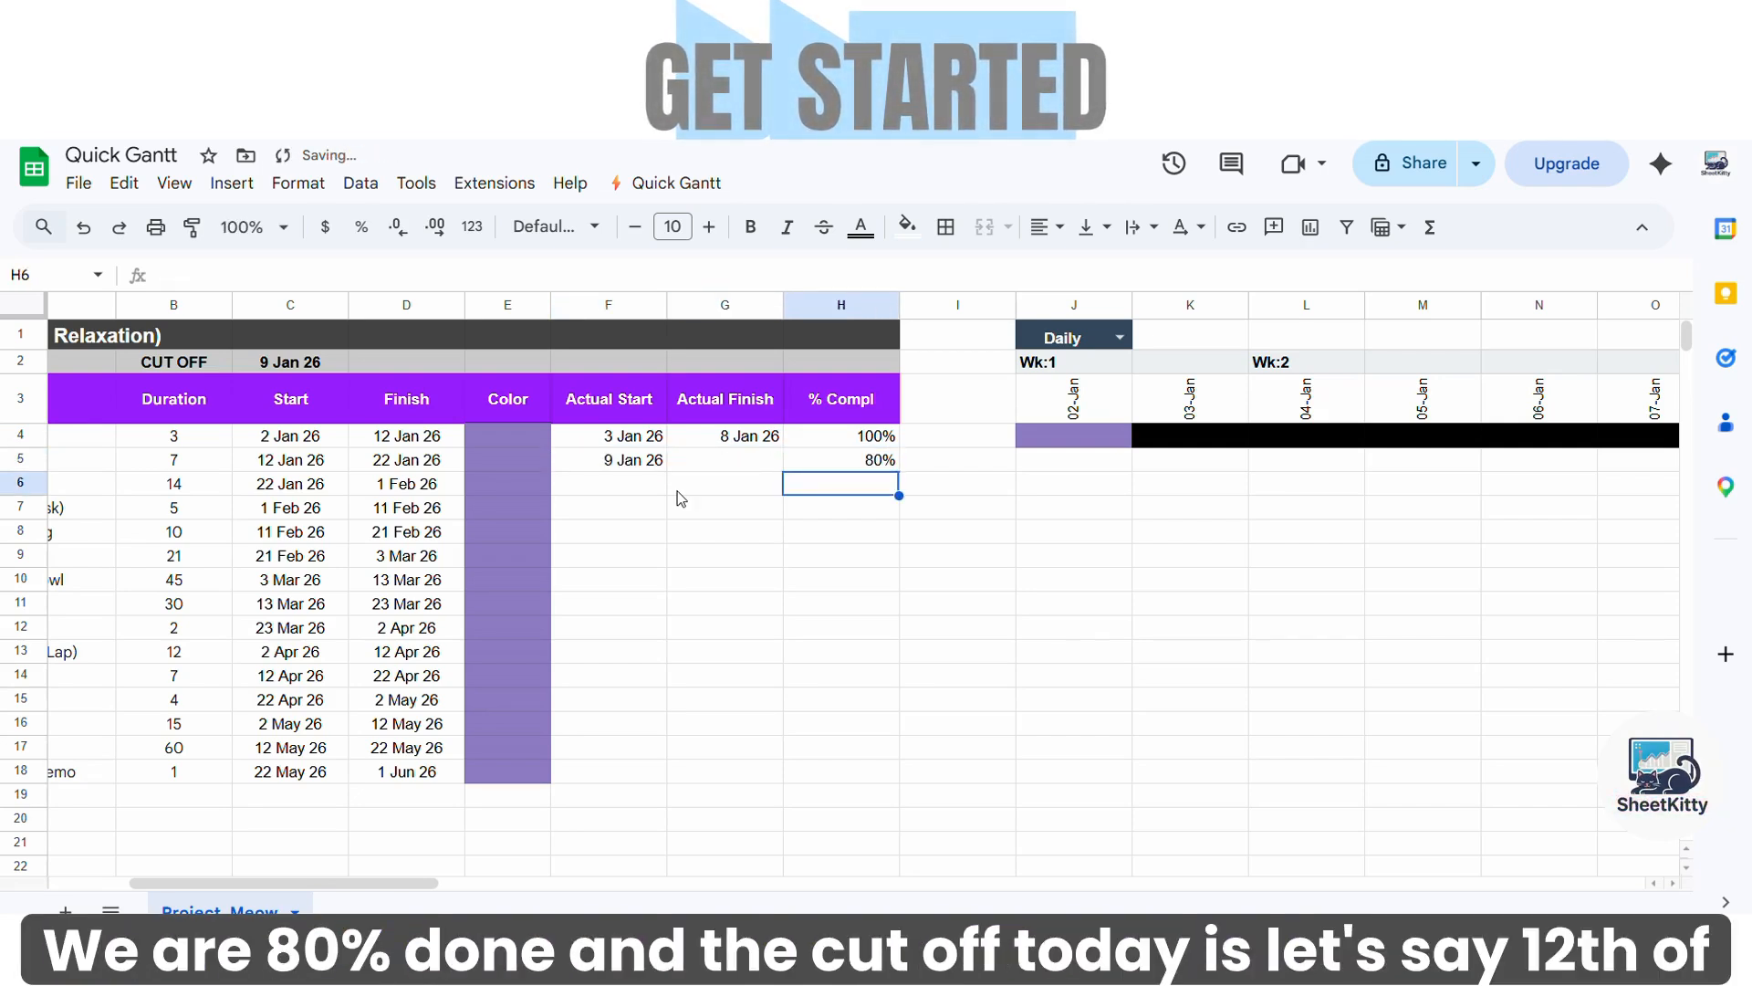
Set the cut-off date in C2 to 12 Jan 26 and review the first two activities' progress bars on the daily timeline
{"action": "left_click", "coordinate": [288, 362]}
{"action": "type", "text": "12 J"}
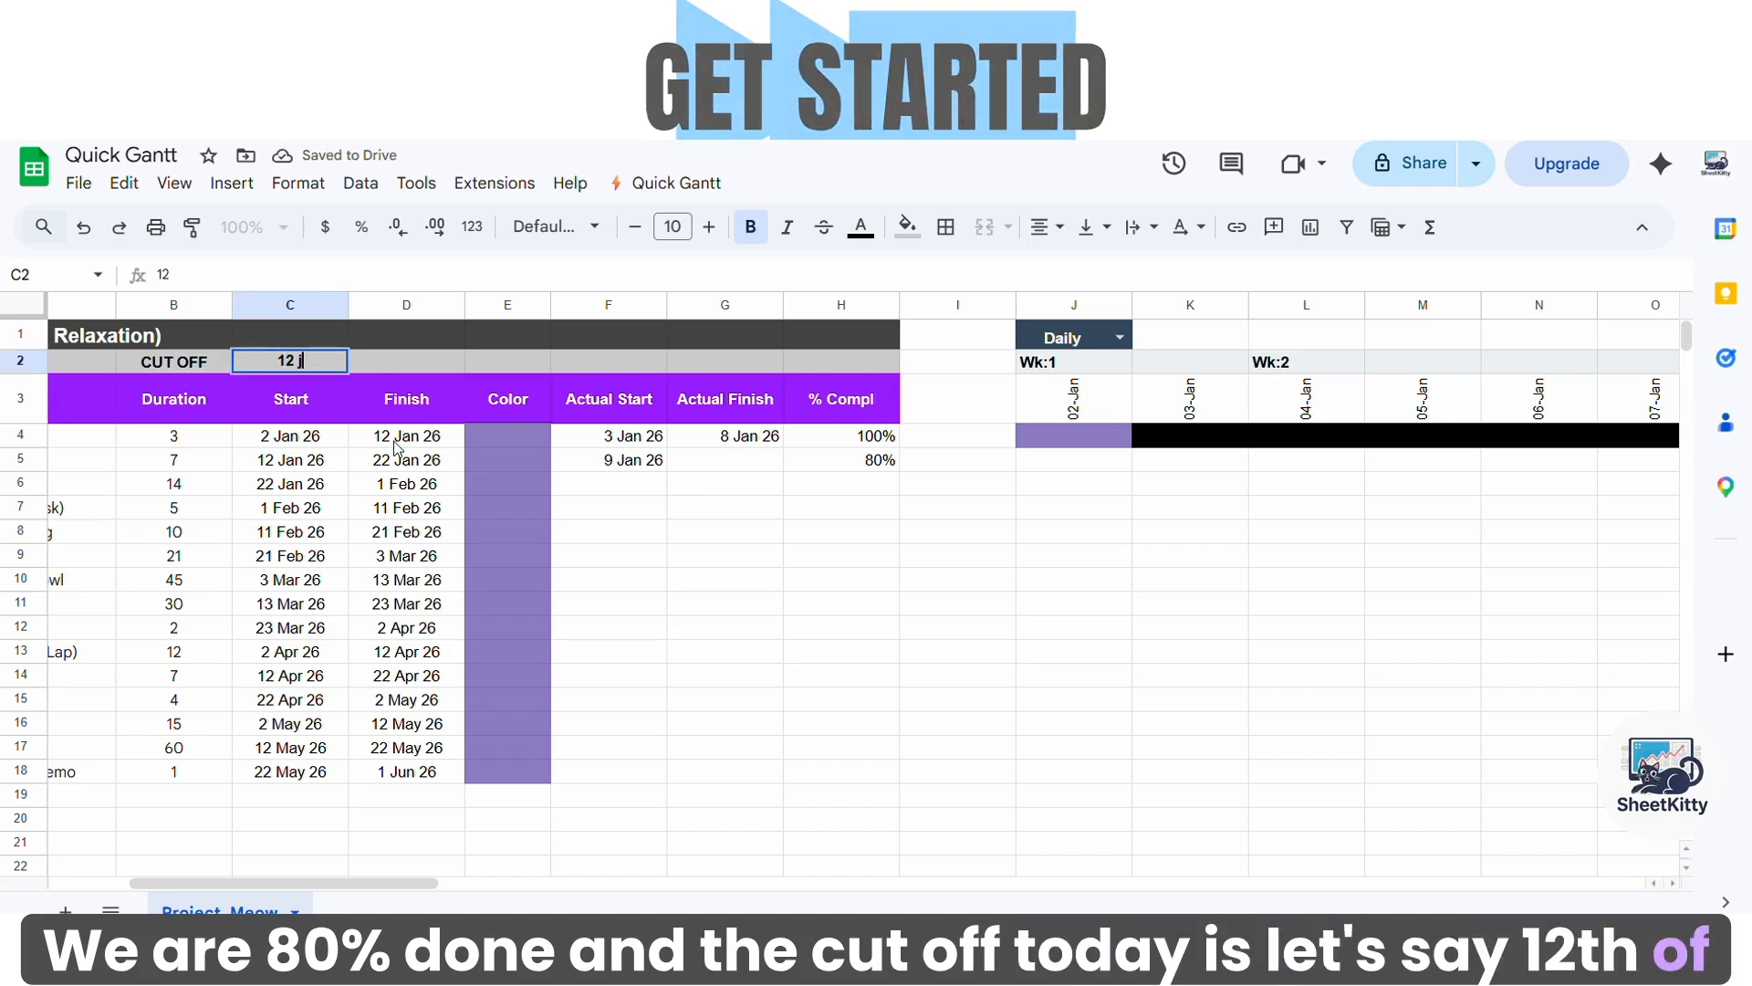
{"action": "type", "text": "an 26"}
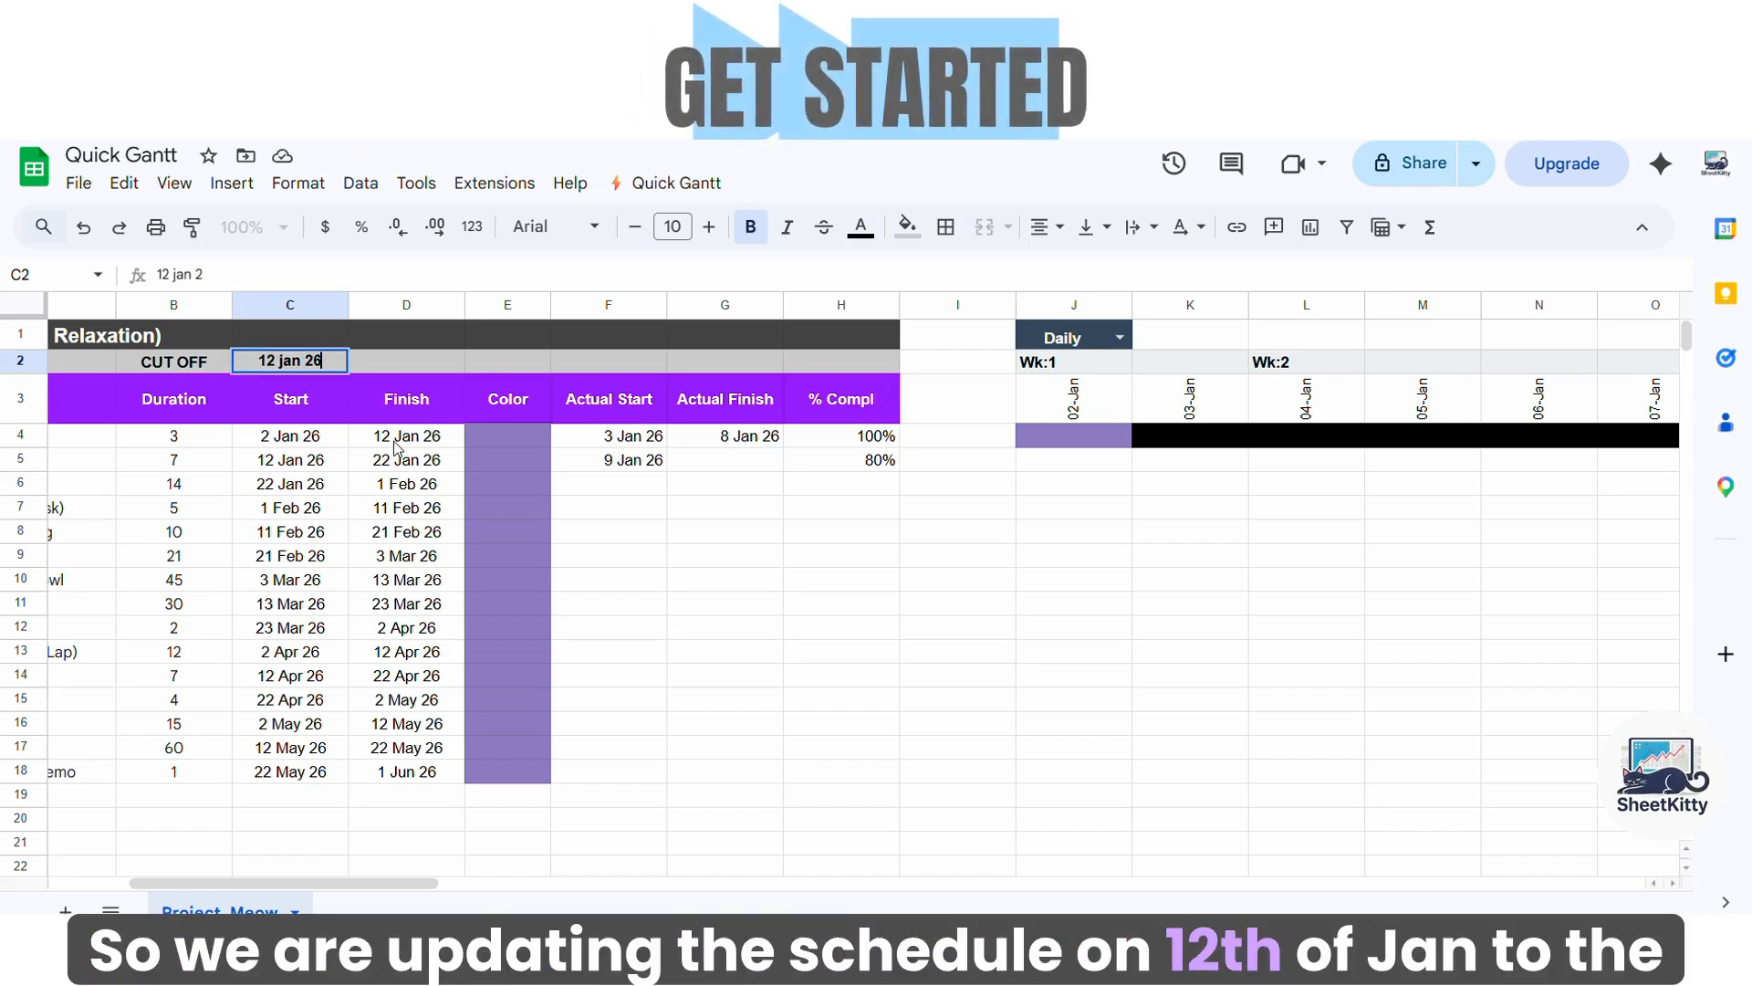
{"action": "key", "text": "Return"}
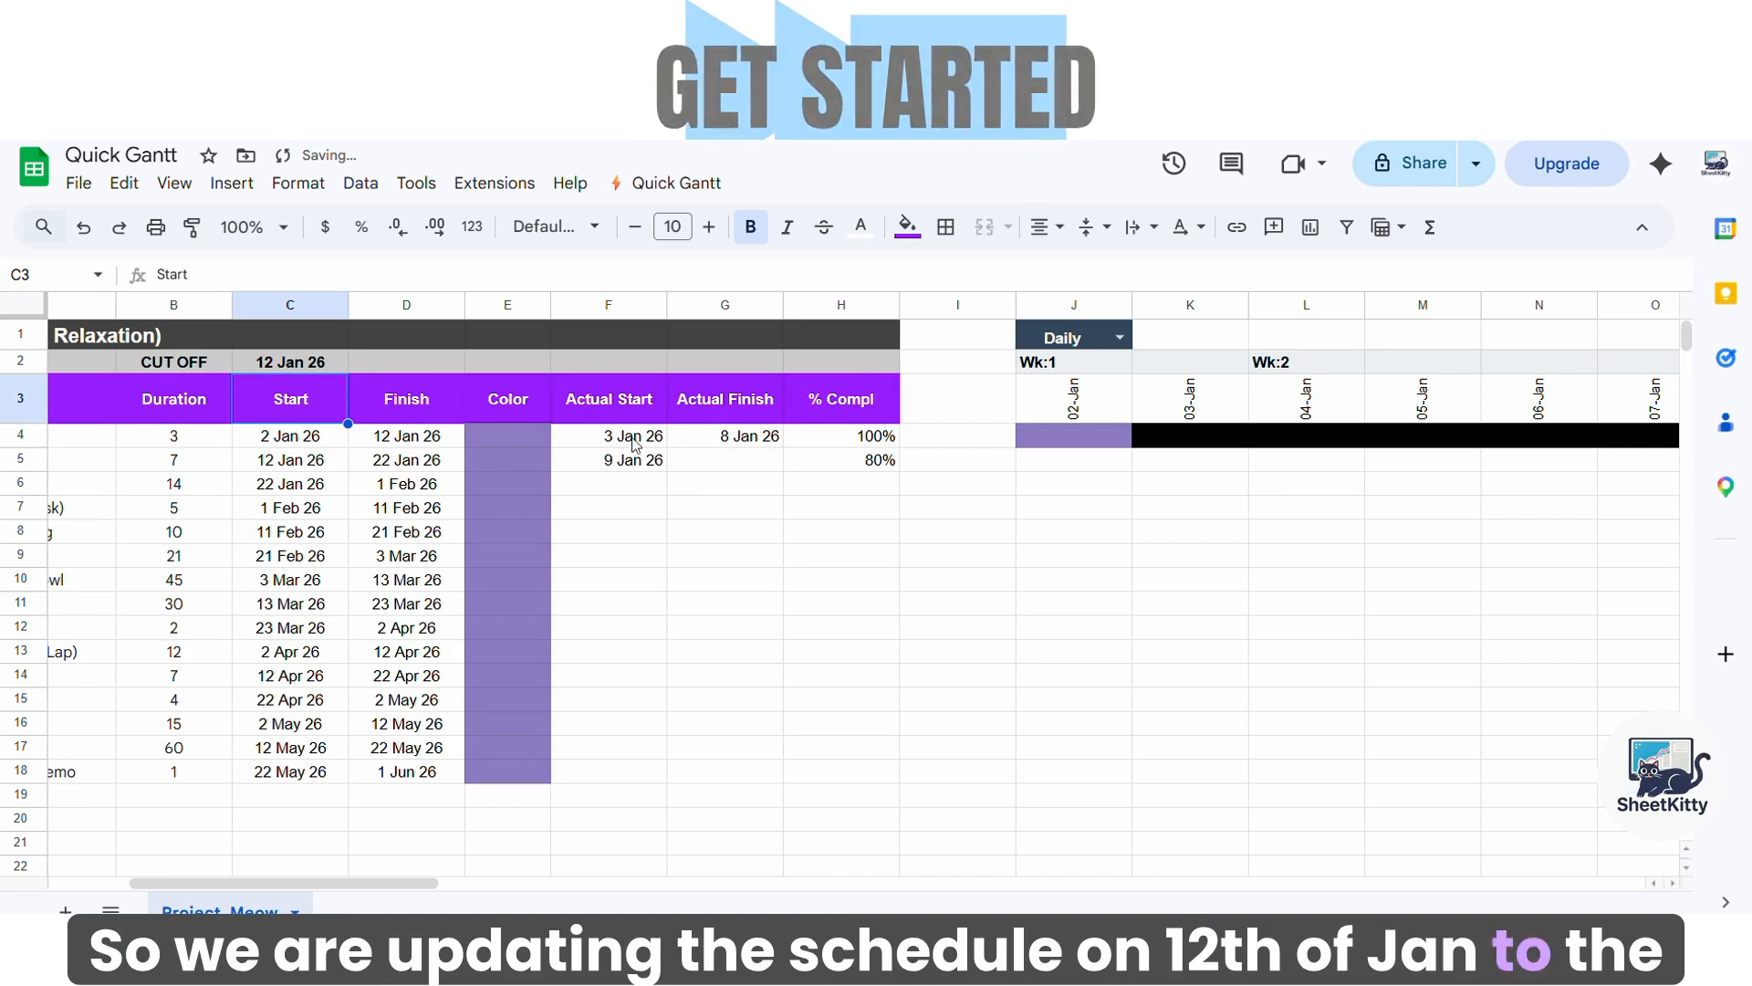
{"action": "left_click_drag", "start_coordinate": [365, 882], "coordinate": [456, 898]}
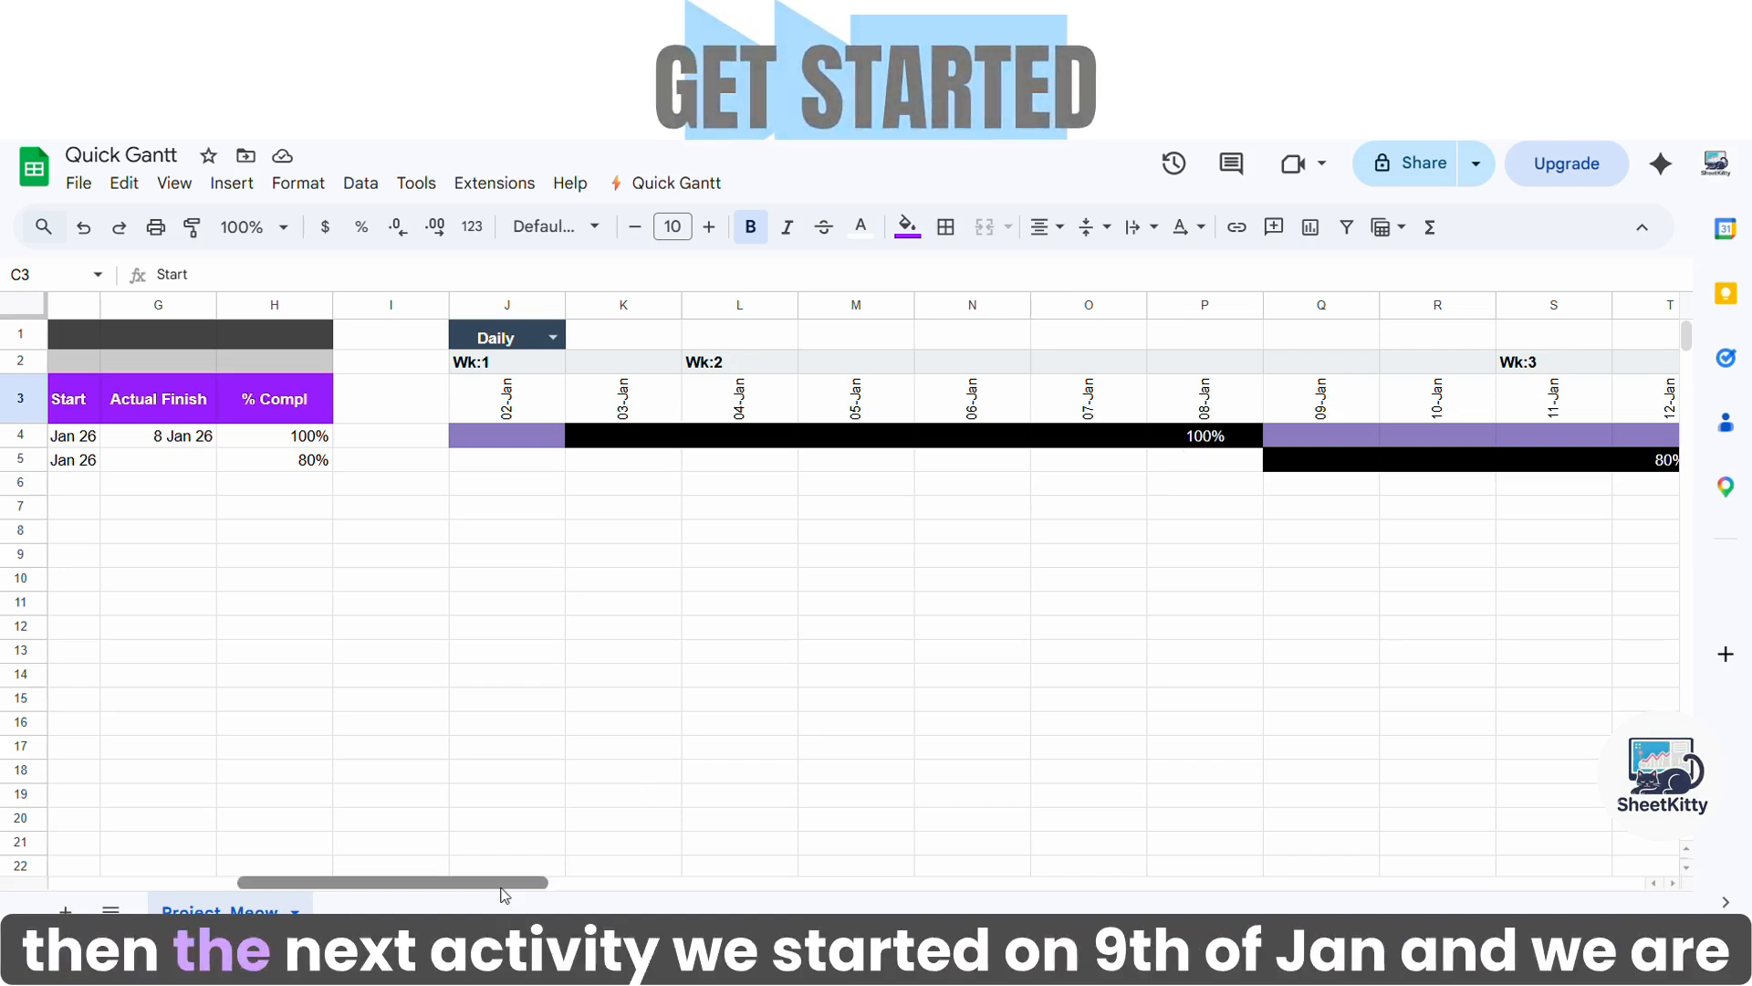
{"action": "left_click_drag", "start_coordinate": [507, 890], "coordinate": [557, 876]}
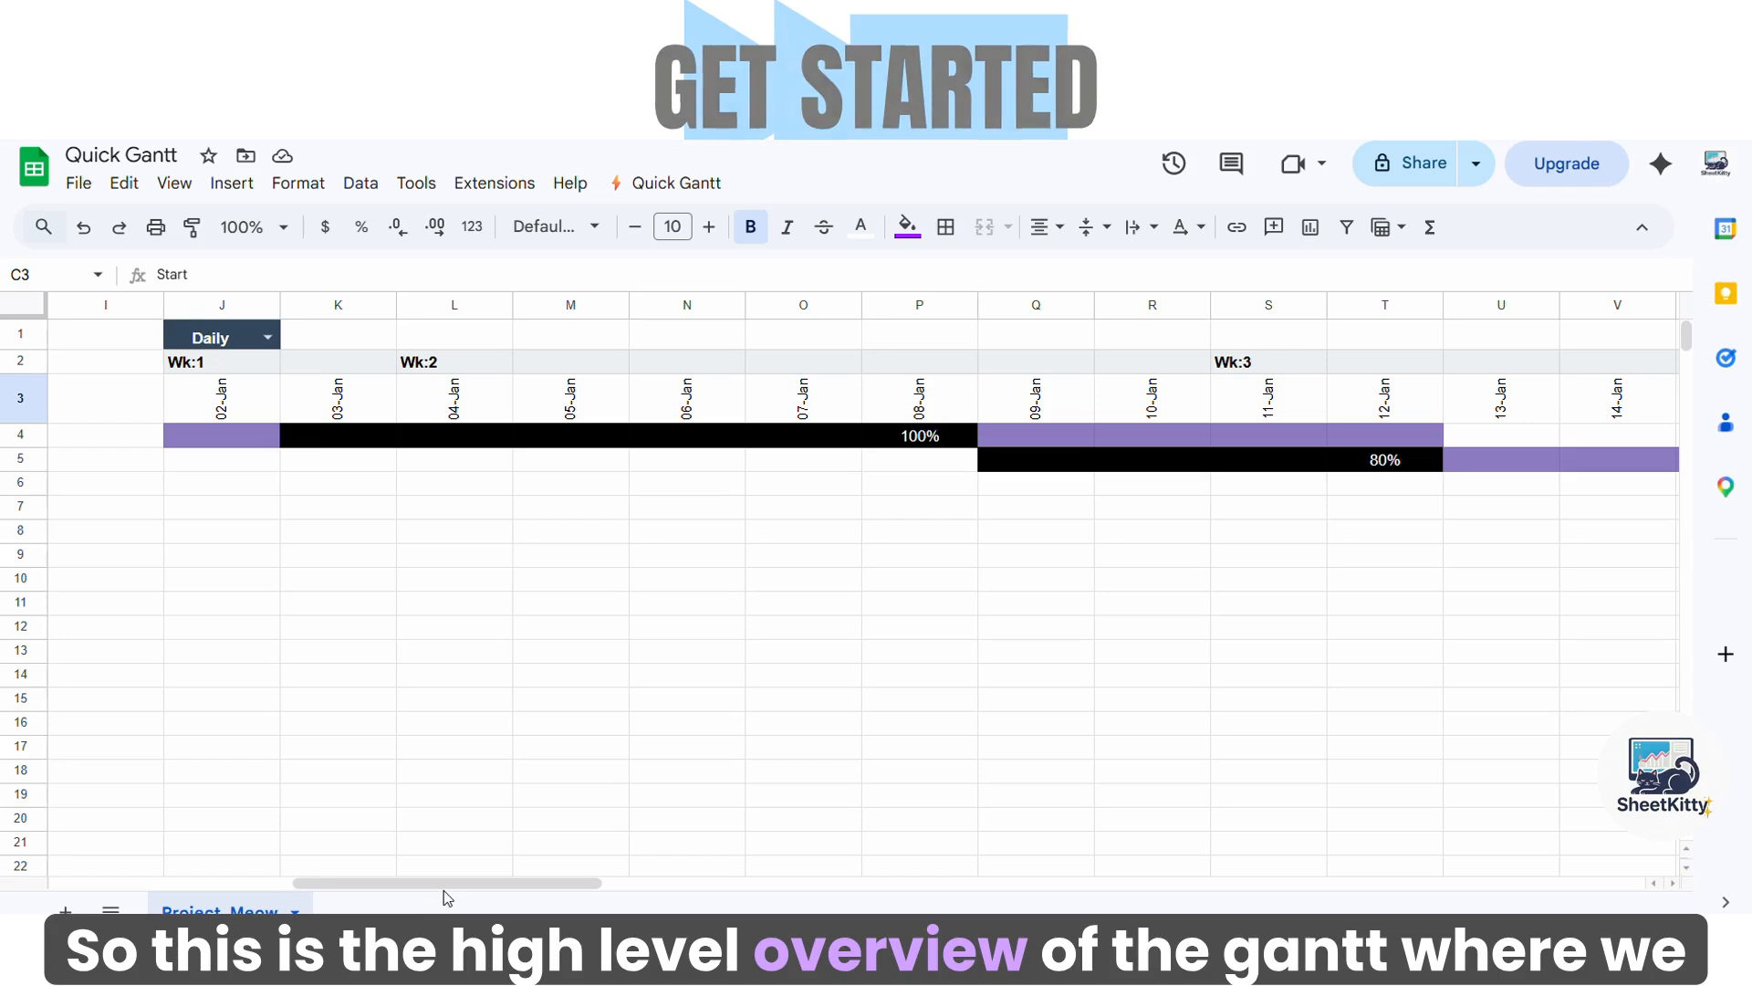
Fill the Color cells E4:E18 with muted teal and sync that color to the Gantt bars of the selected rows
{"action": "left_click_drag", "start_coordinate": [436, 884], "coordinate": [249, 889]}
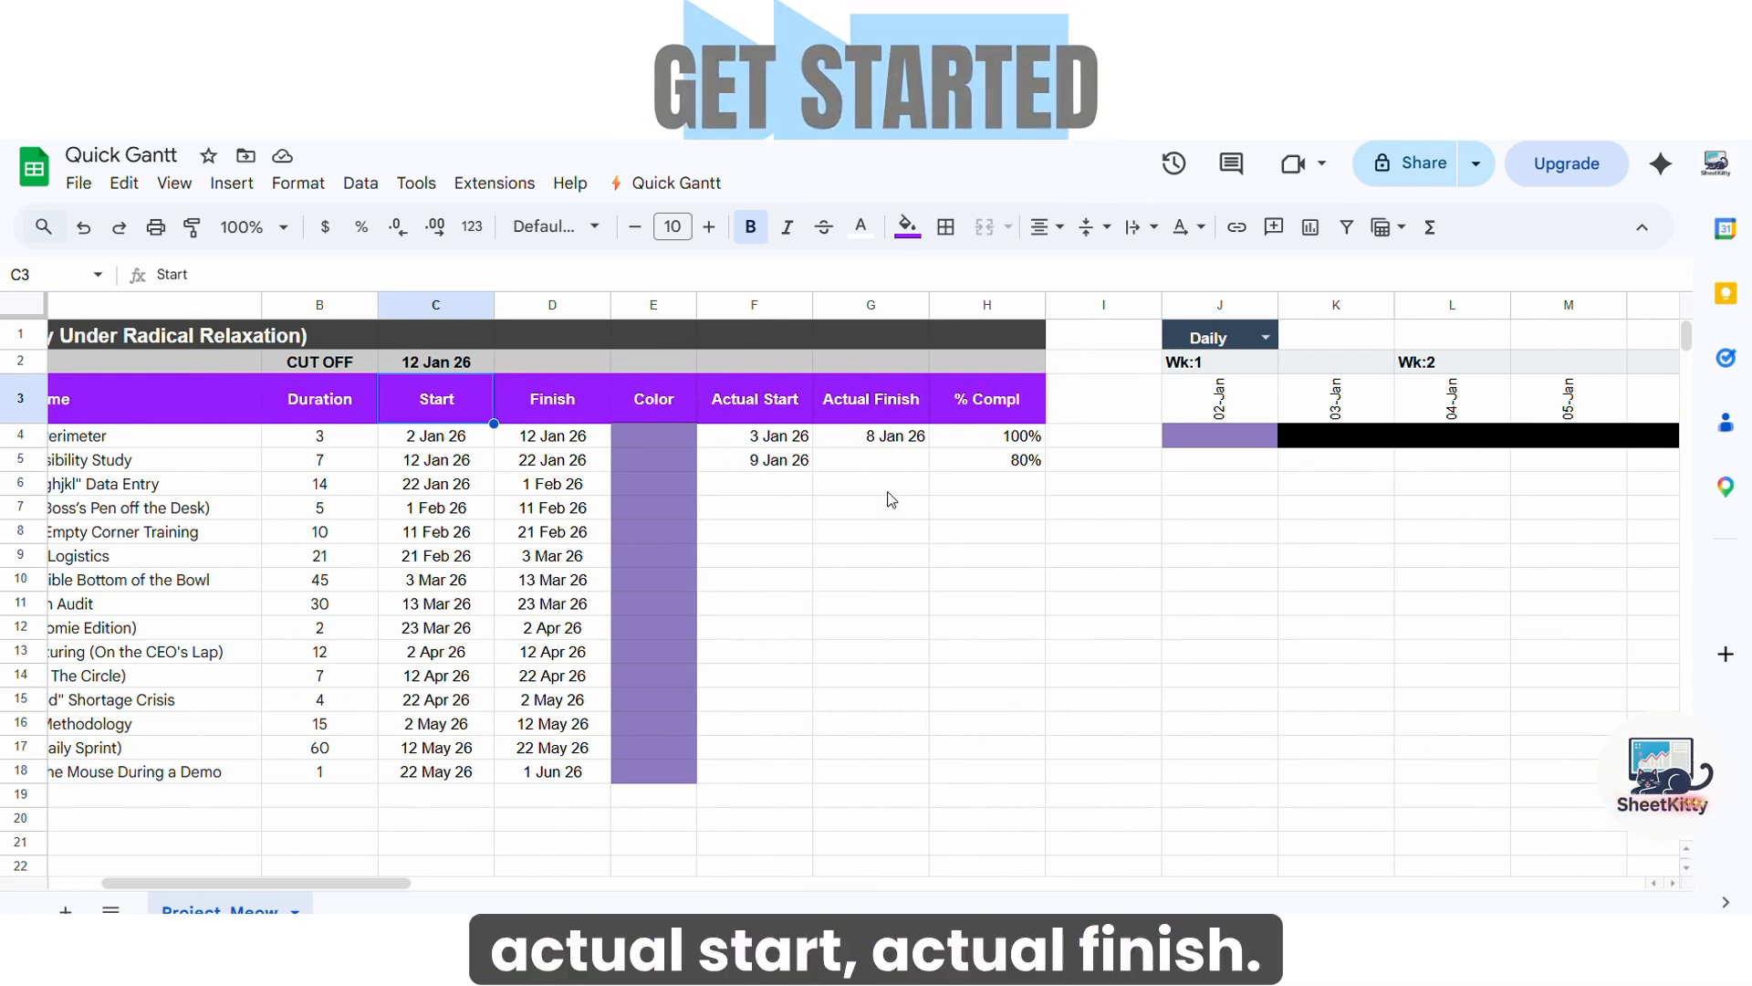
{"action": "left_click_drag", "start_coordinate": [653, 435], "coordinate": [659, 780]}
{"action": "left_click", "coordinate": [908, 227]}
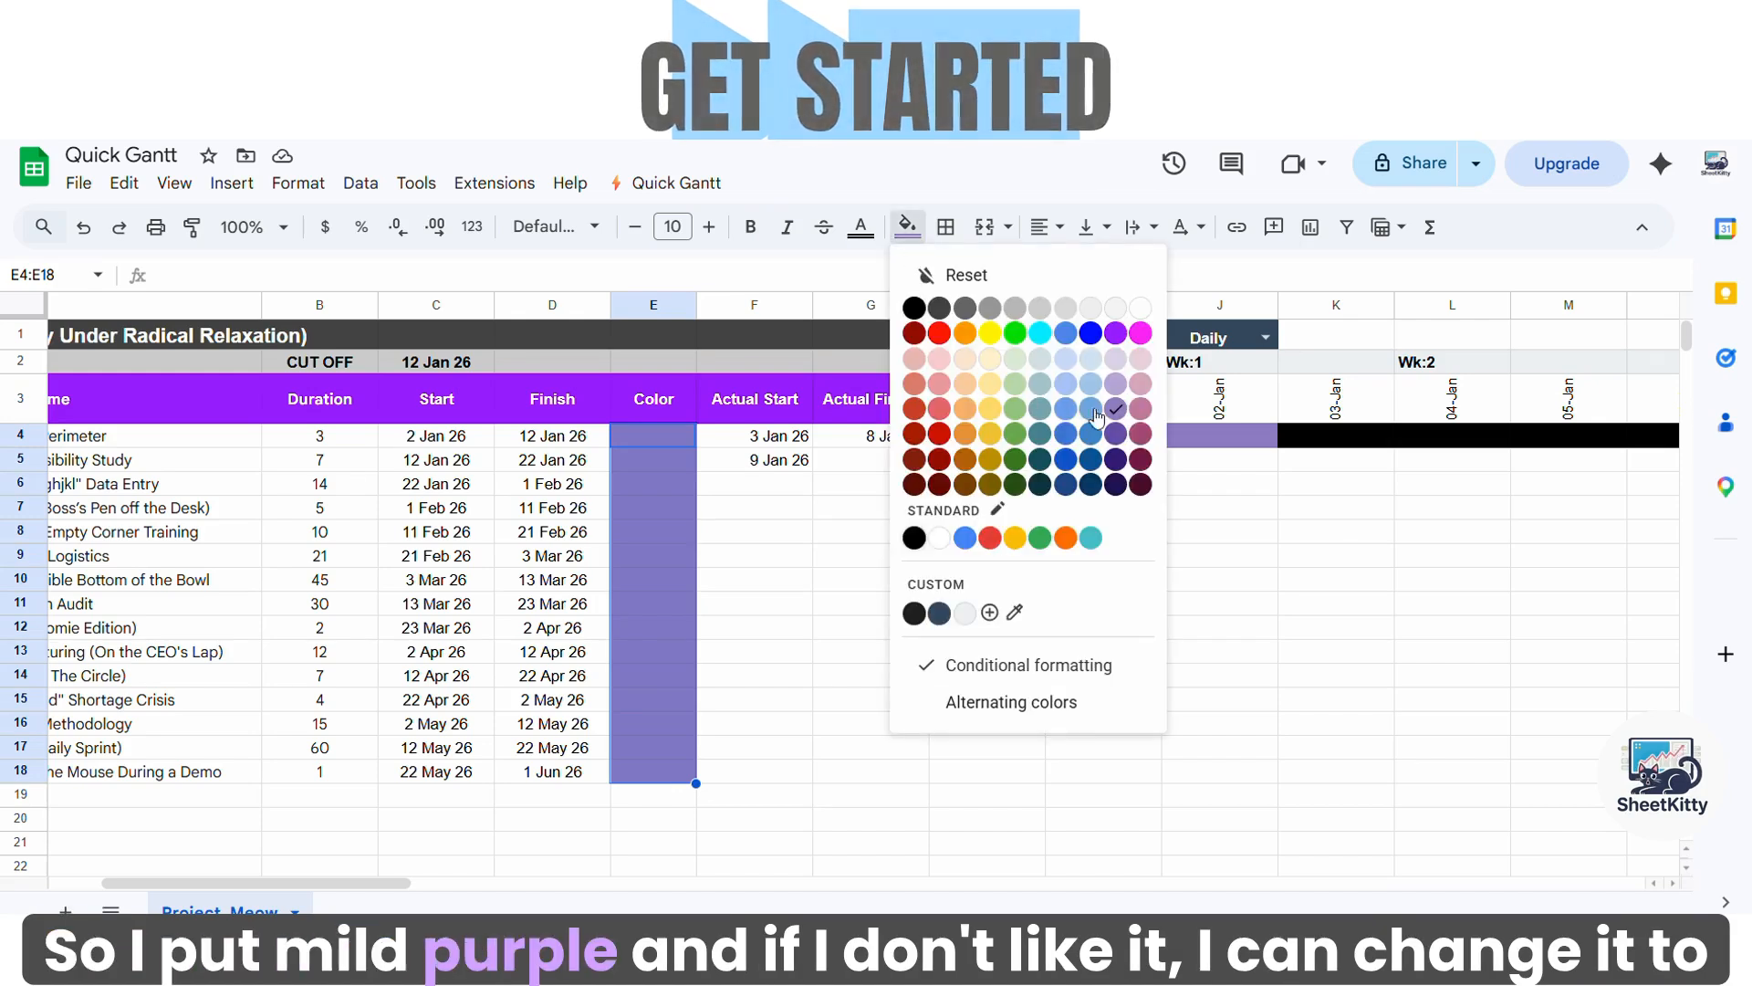
{"action": "left_click", "coordinate": [1044, 415]}
{"action": "left_click", "coordinate": [680, 184]}
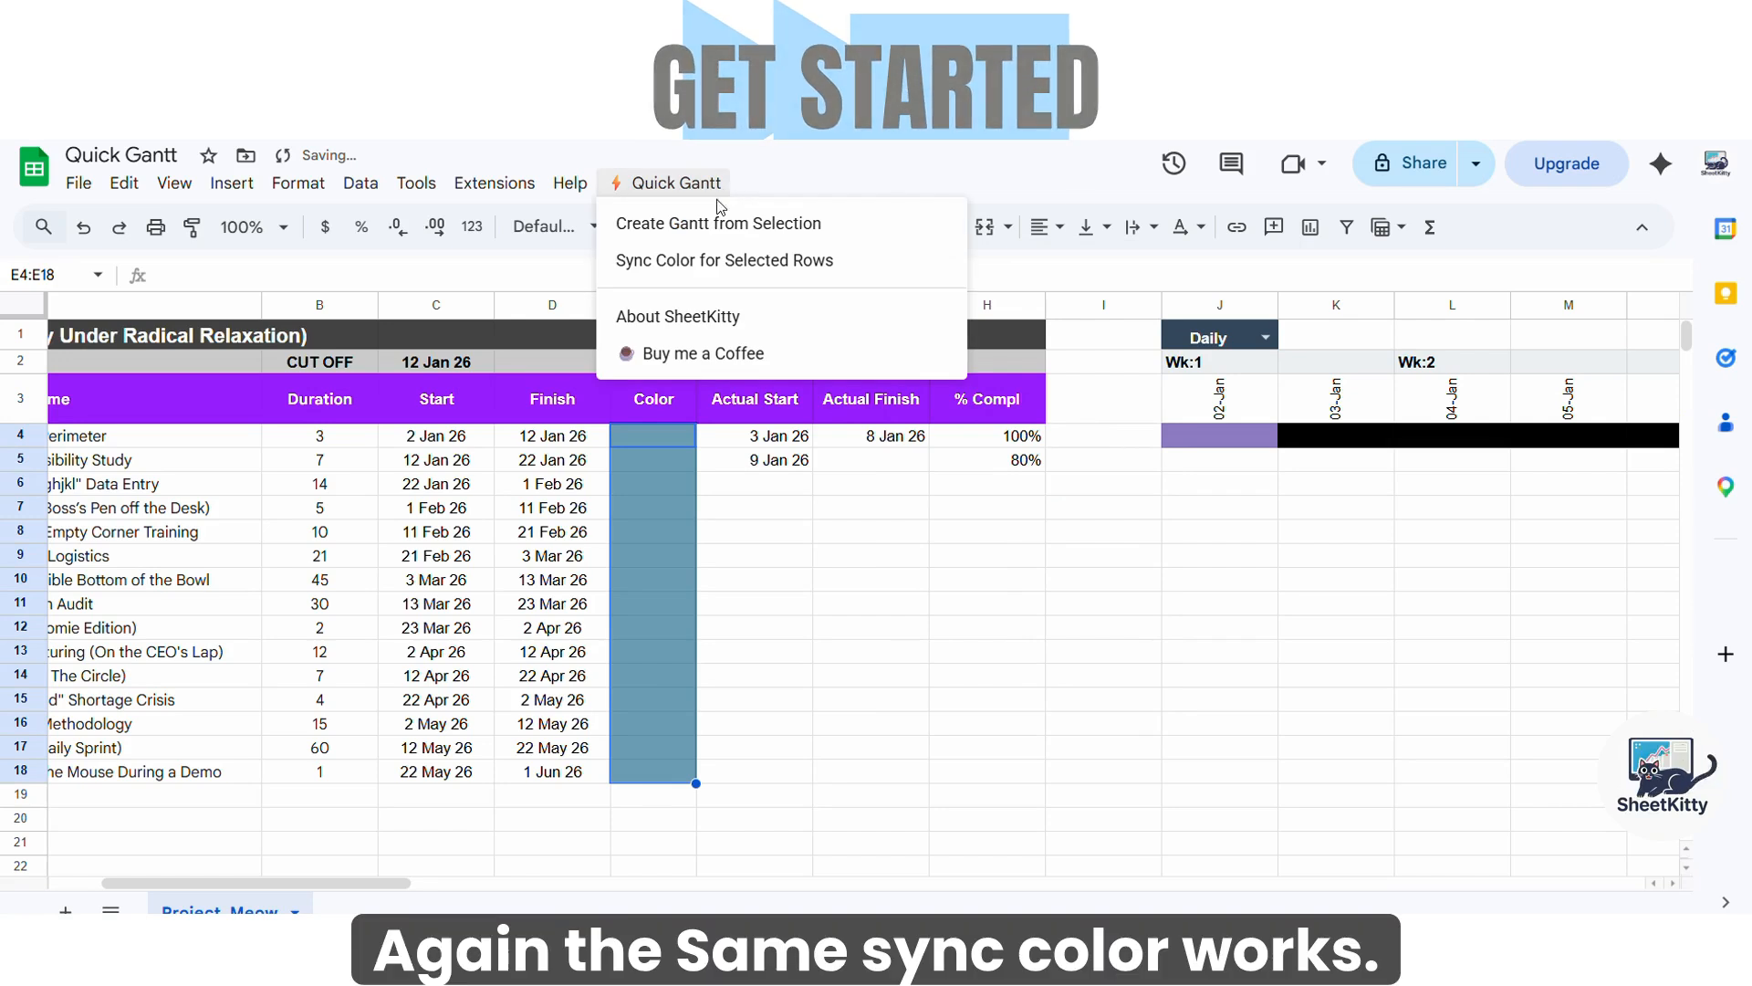
{"action": "left_click", "coordinate": [706, 262]}
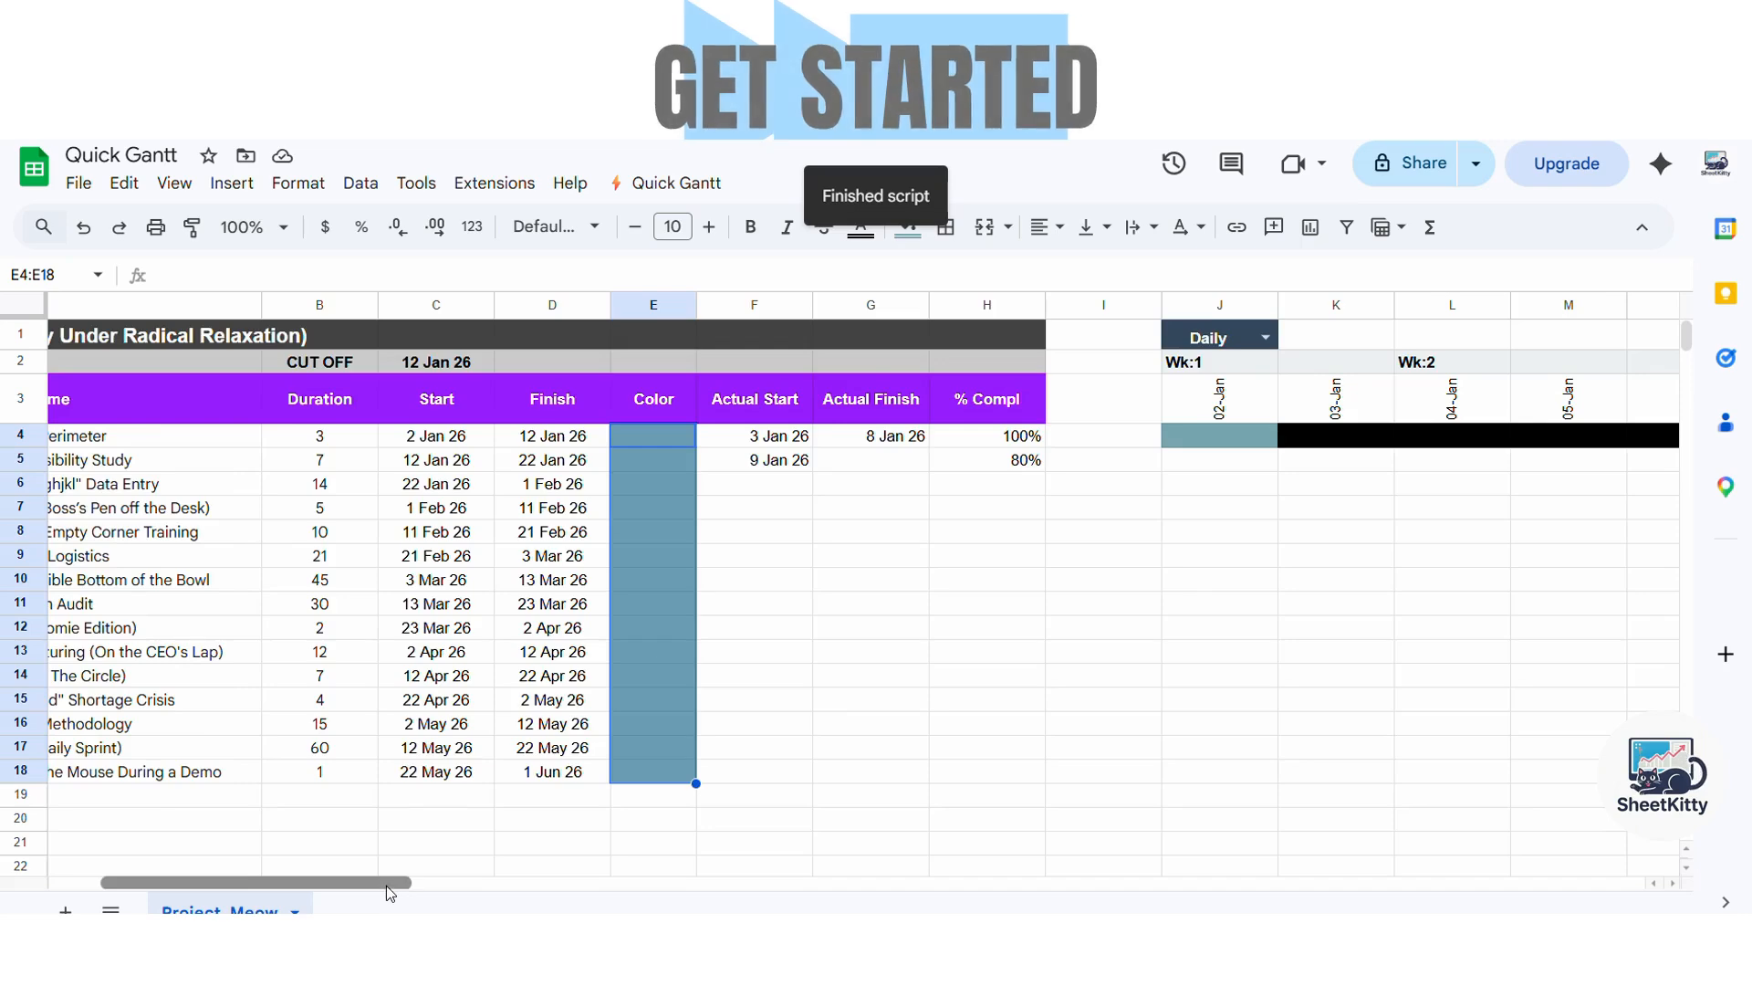
Check the recolored bars on the timeline and switch the timeline scale in J1 to Weekly
{"action": "left_click_drag", "start_coordinate": [386, 883], "coordinate": [457, 845]}
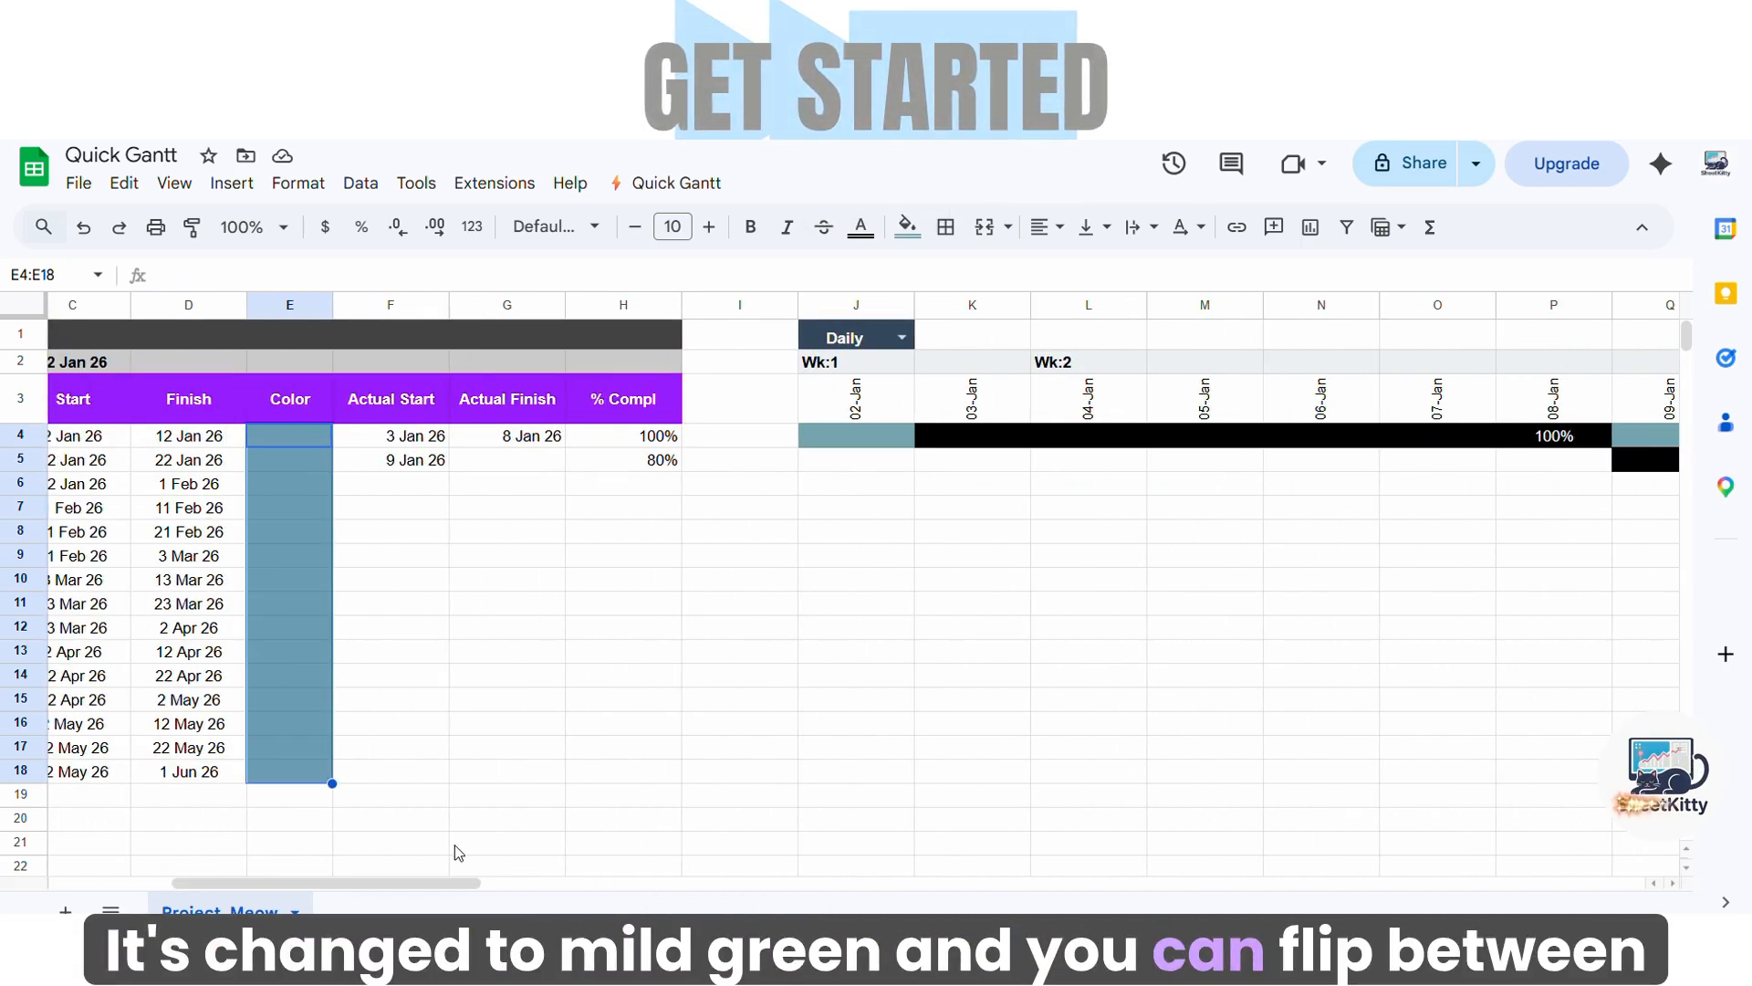
{"action": "left_click", "coordinate": [902, 339]}
{"action": "left_click", "coordinate": [858, 398]}
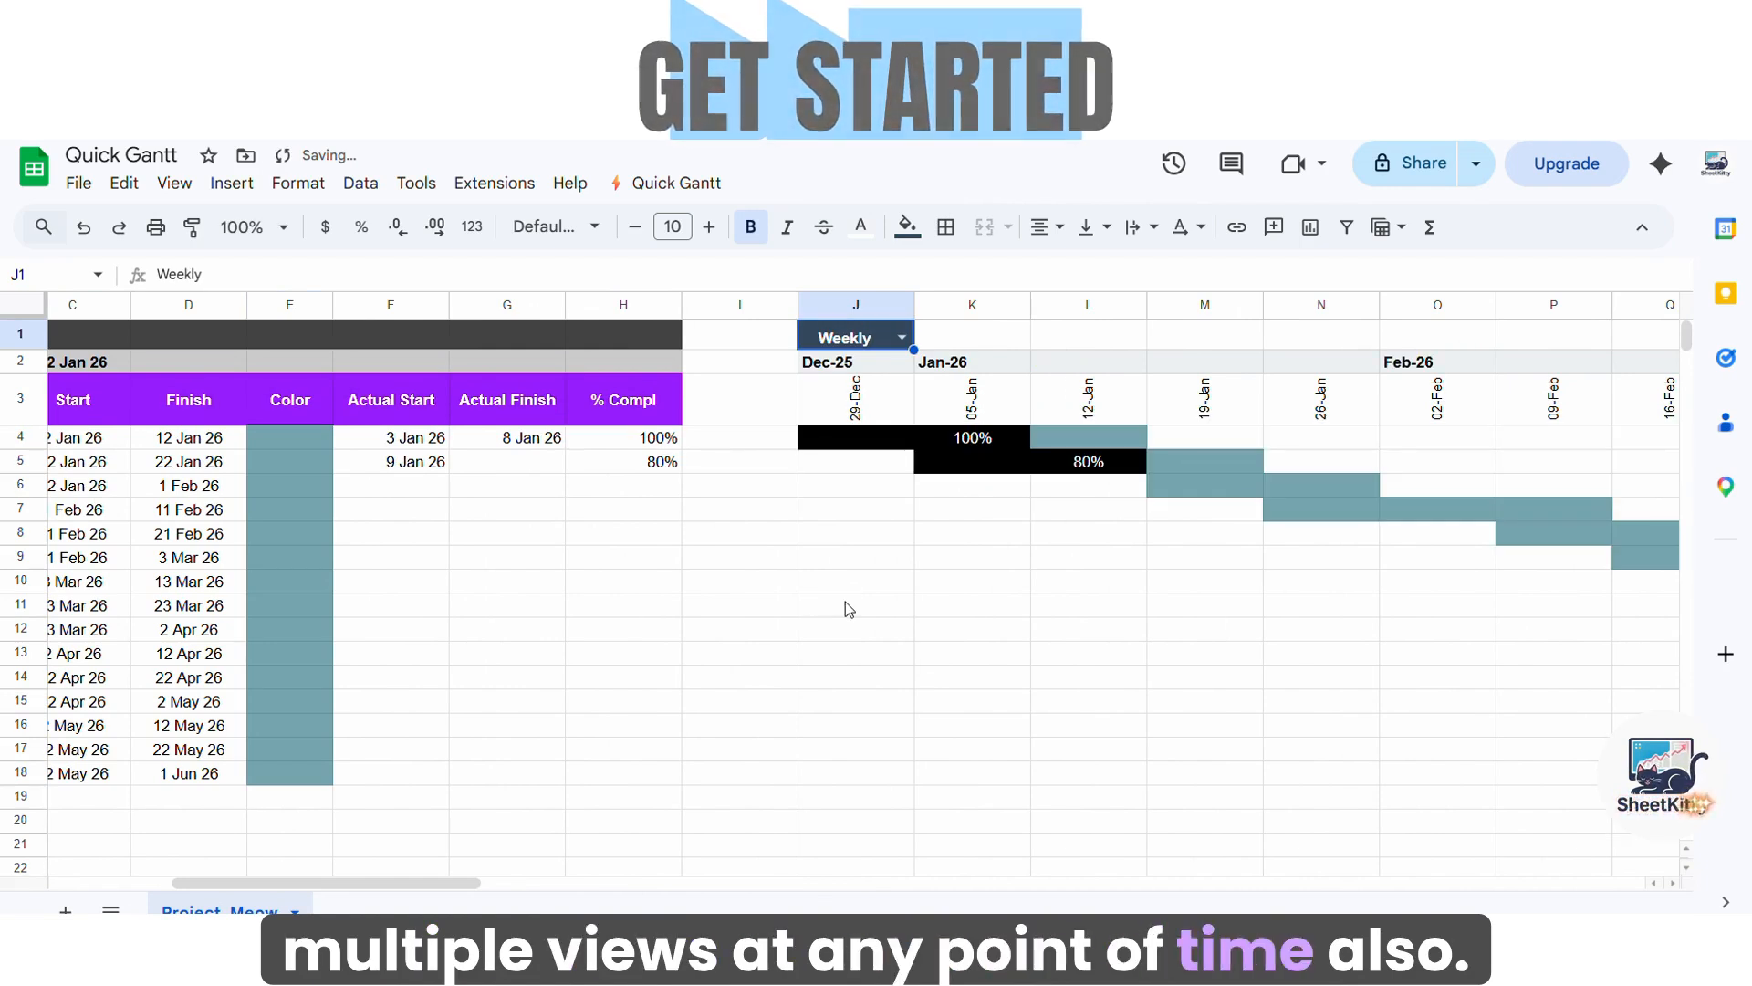